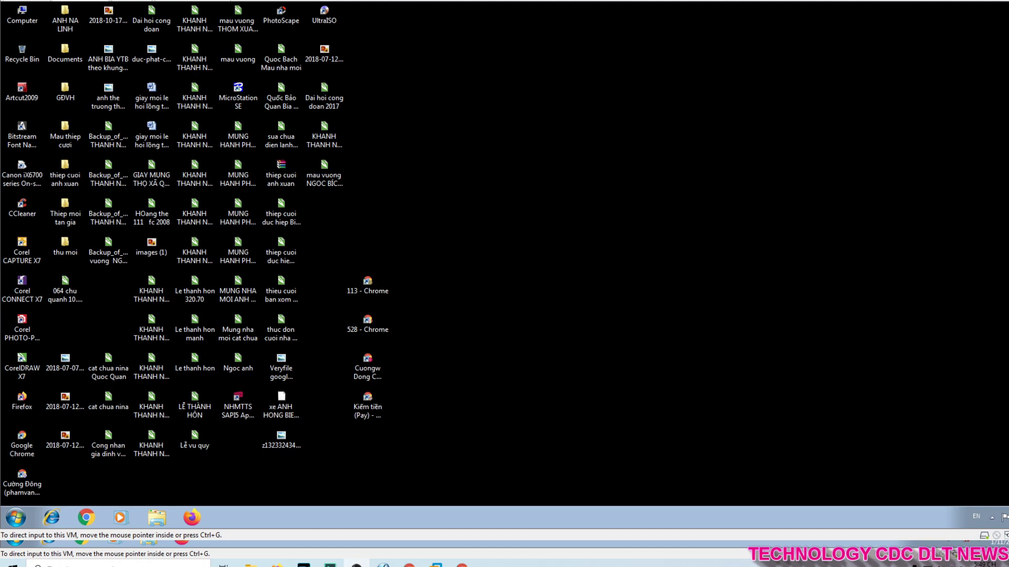
Step: Open CorelDRAW X7 from the desktop and close its Welcome Screen
double_click(23, 368)
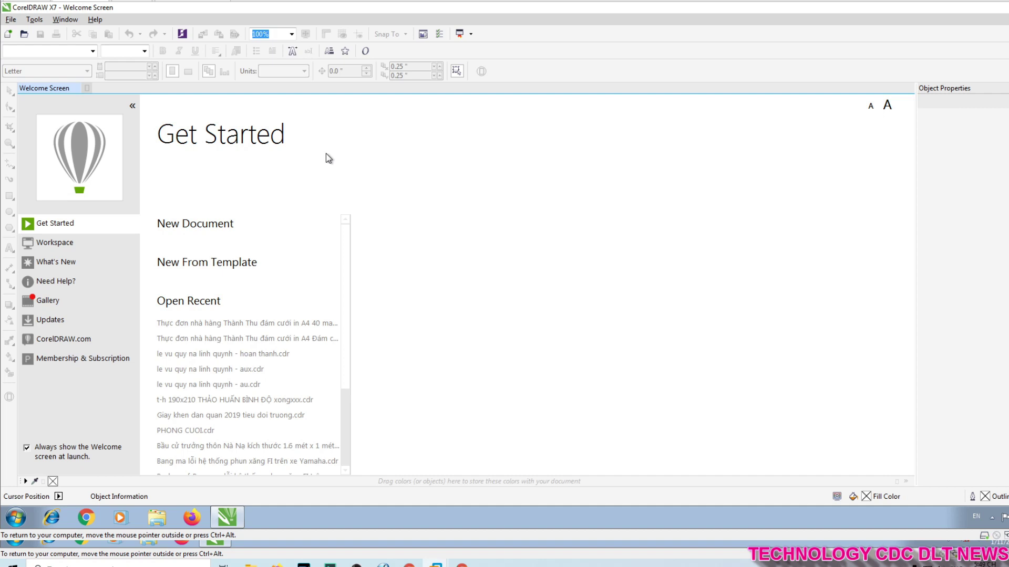
click(76, 88)
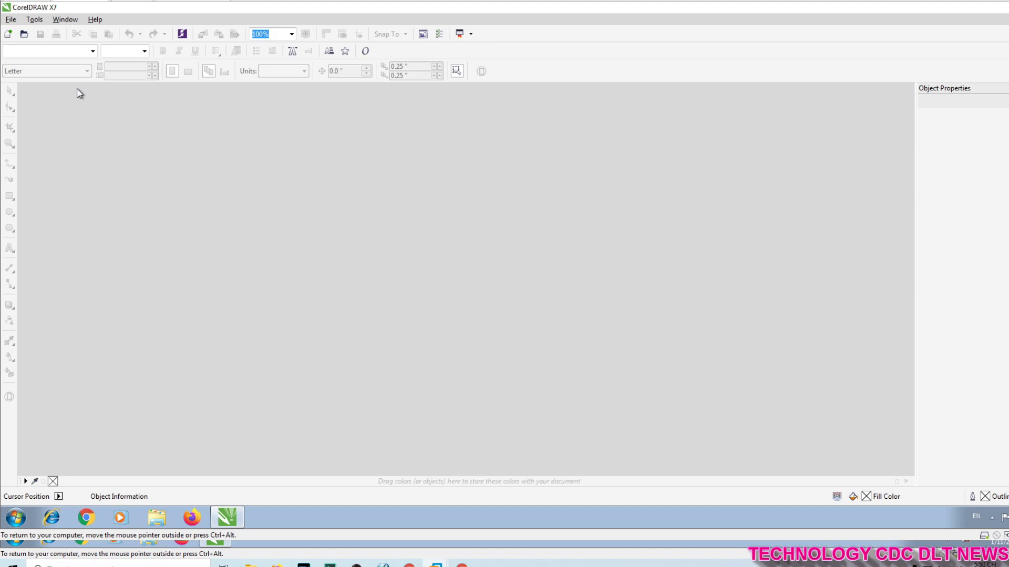
Step: Launch Artcut 2009 from the desktop, dismiss its About notice, and create a new document 600 mm wide
drag(139, 9, 352, 122)
double_click(24, 97)
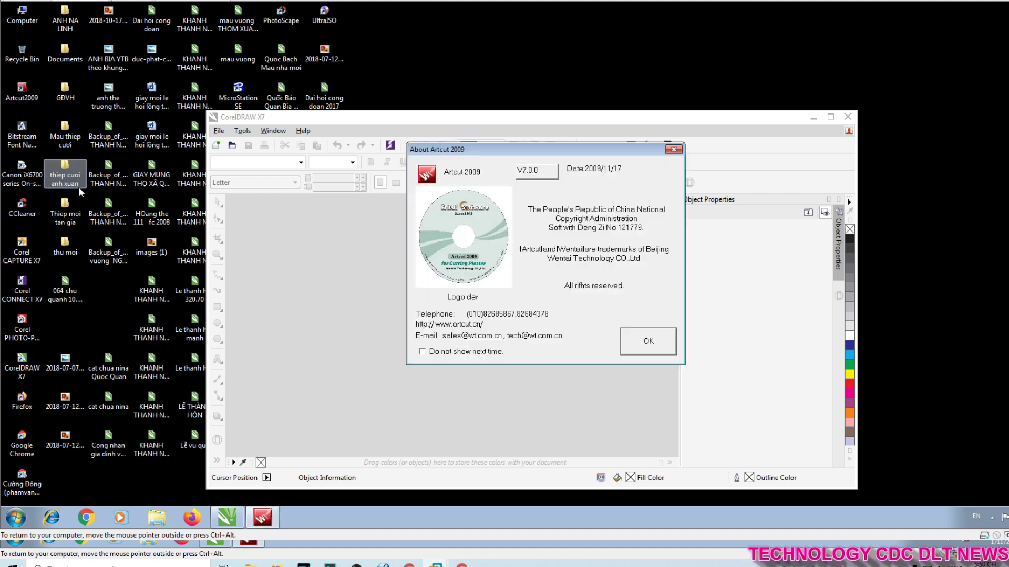
click(625, 341)
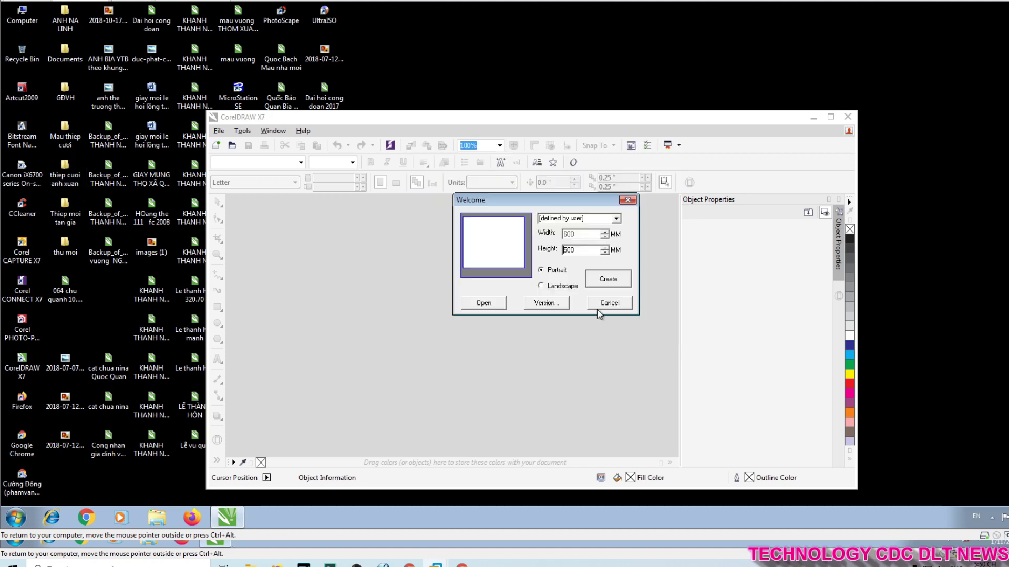
click(604, 277)
drag(409, 8, 758, 231)
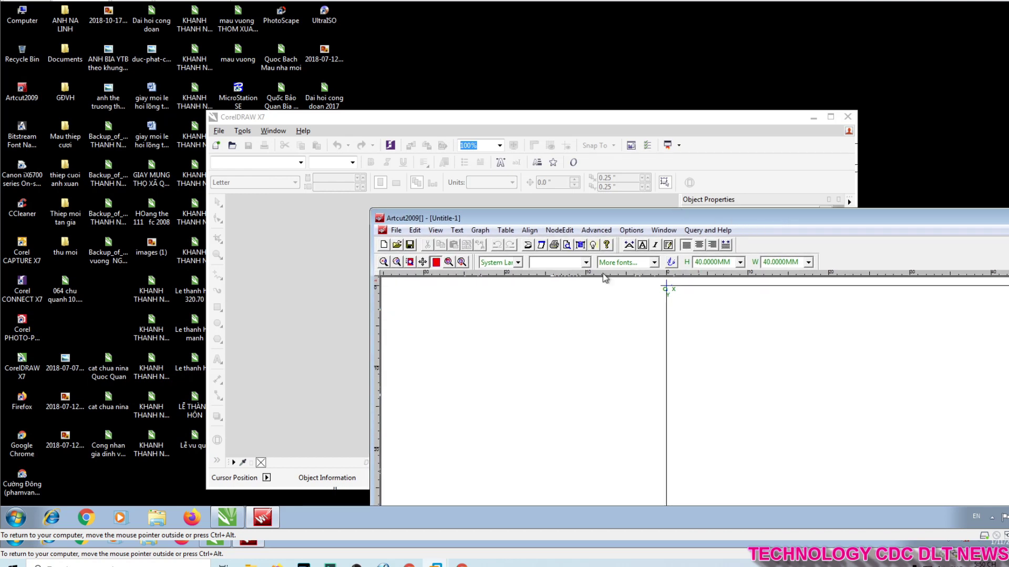
Step: Switch back to CorelDRAW, maximize its window, and hide the object properties docker
drag(530, 124, 420, 58)
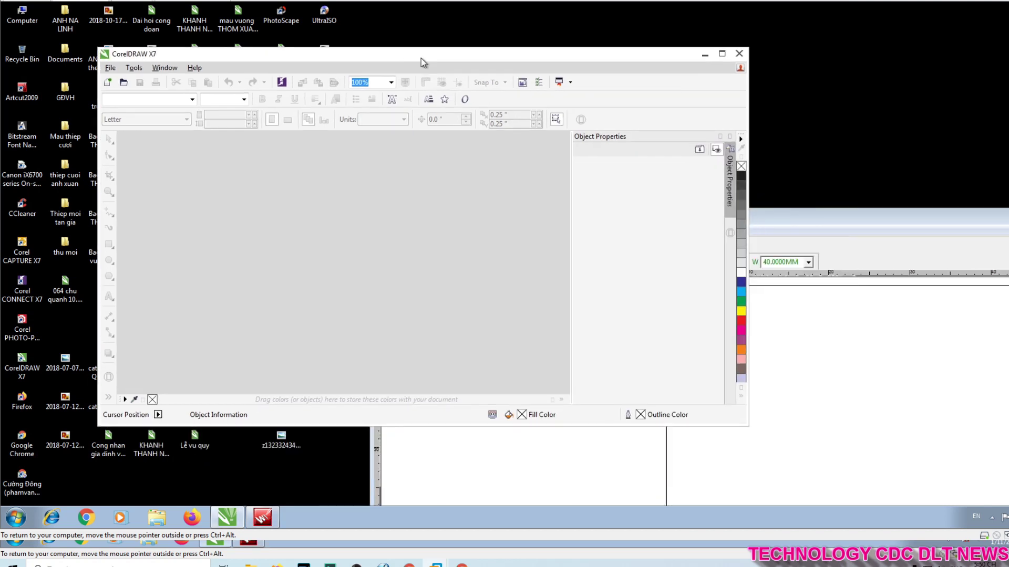
double_click(421, 57)
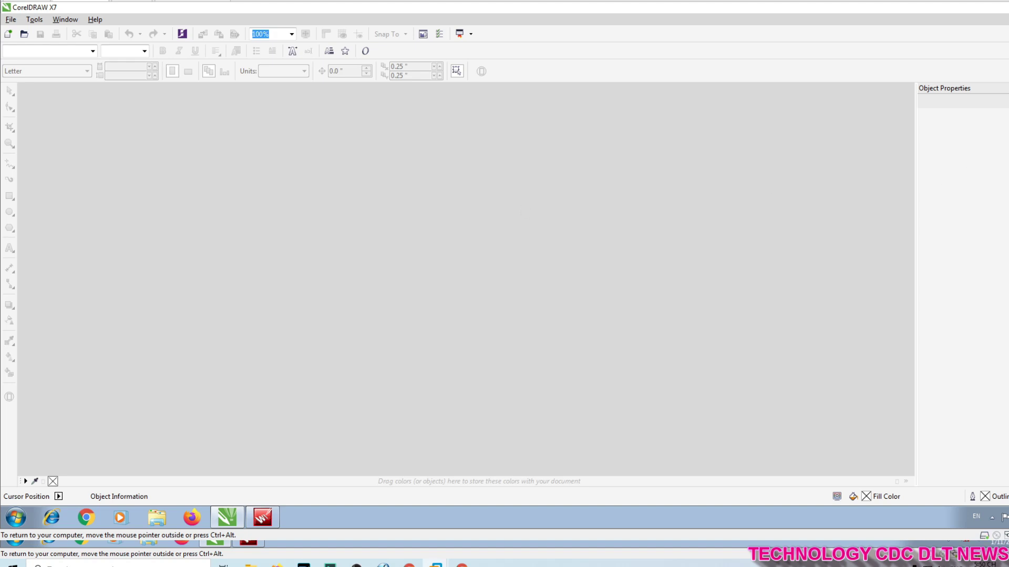
key(alt+Return)
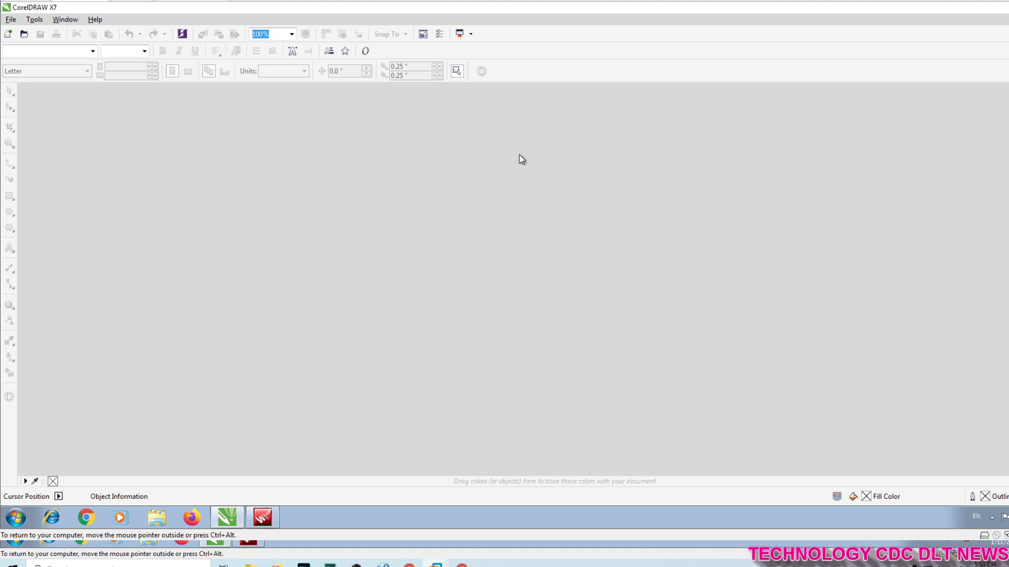
click(11, 21)
click(403, 240)
click(12, 21)
click(118, 229)
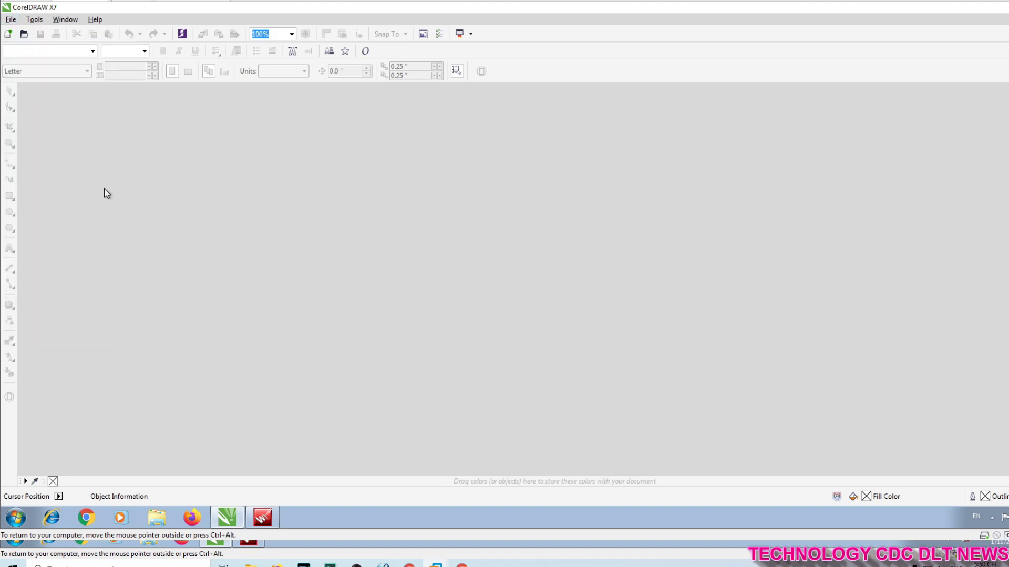
click(10, 23)
click(11, 23)
Step: Create a new custom document 1,500 mm wide and 1,000 mm high in CMYK at 300 dpi
click(11, 19)
click(31, 32)
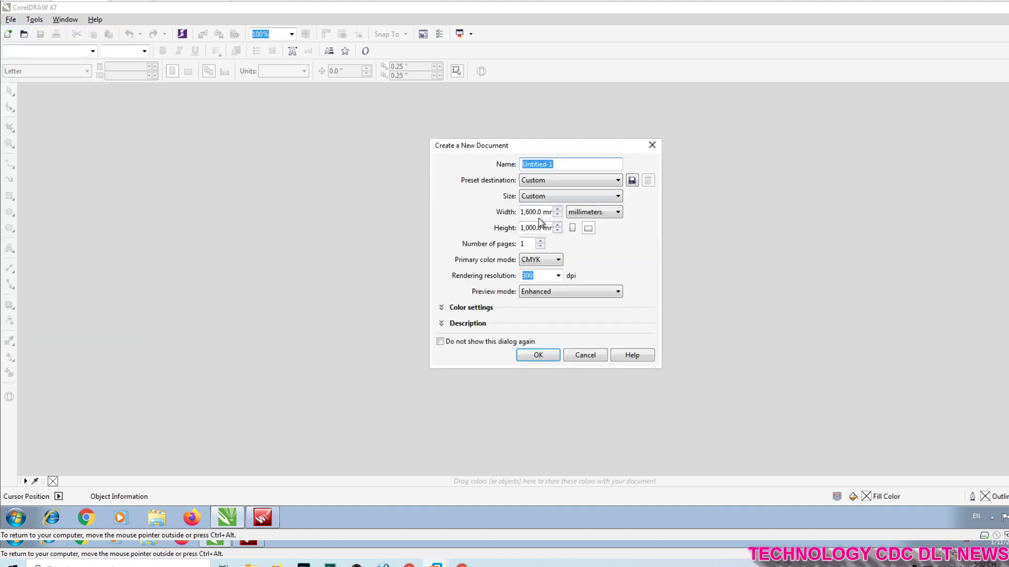
click(559, 181)
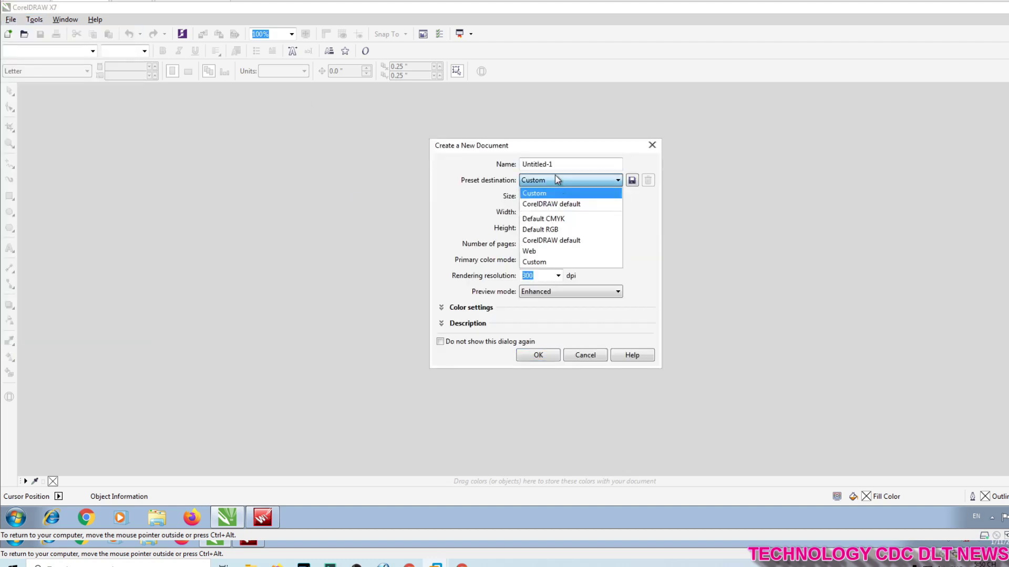
click(555, 183)
drag(533, 211, 455, 207)
click(547, 228)
click(531, 213)
key(BackSpace)
text(5)
click(549, 229)
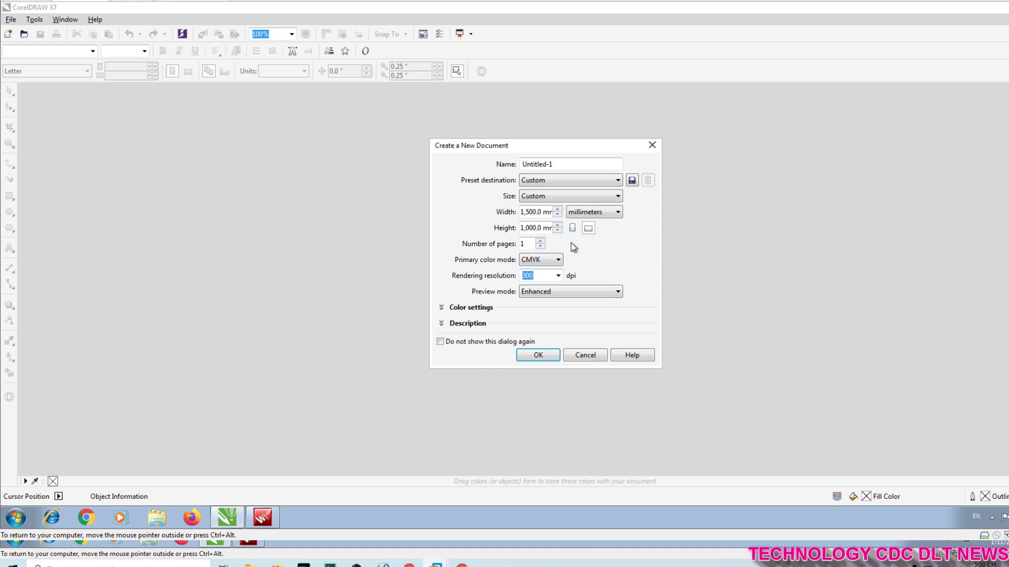
click(547, 360)
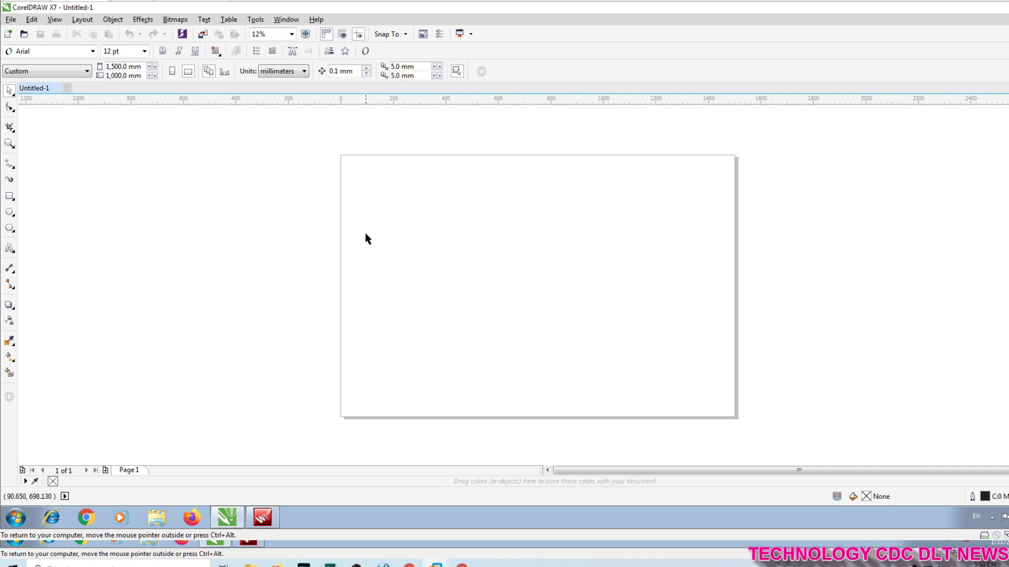
Step: Add the artistic text letter "C" in the page's upper part and enlarge it to about 687 pt
click(13, 248)
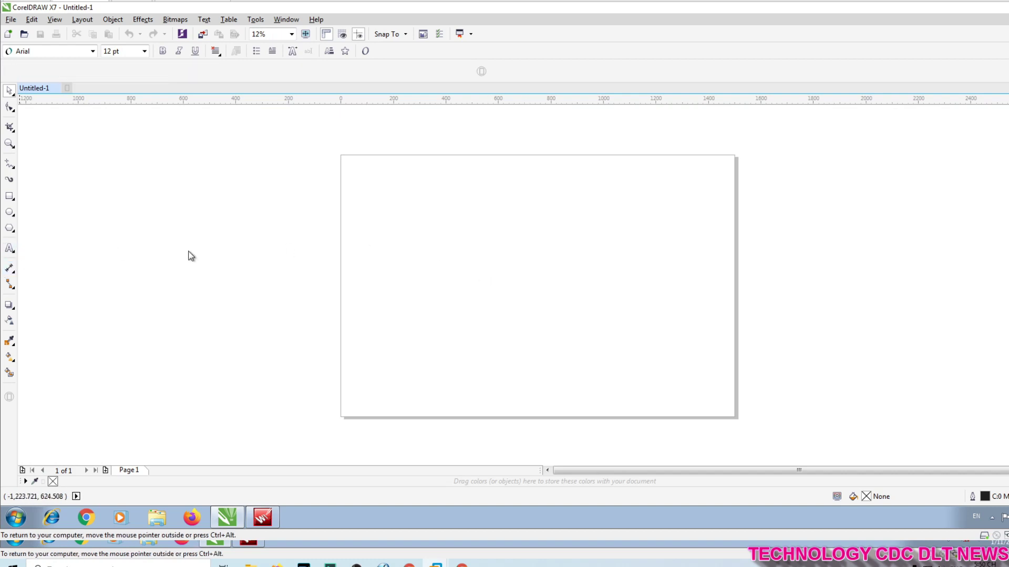
click(424, 211)
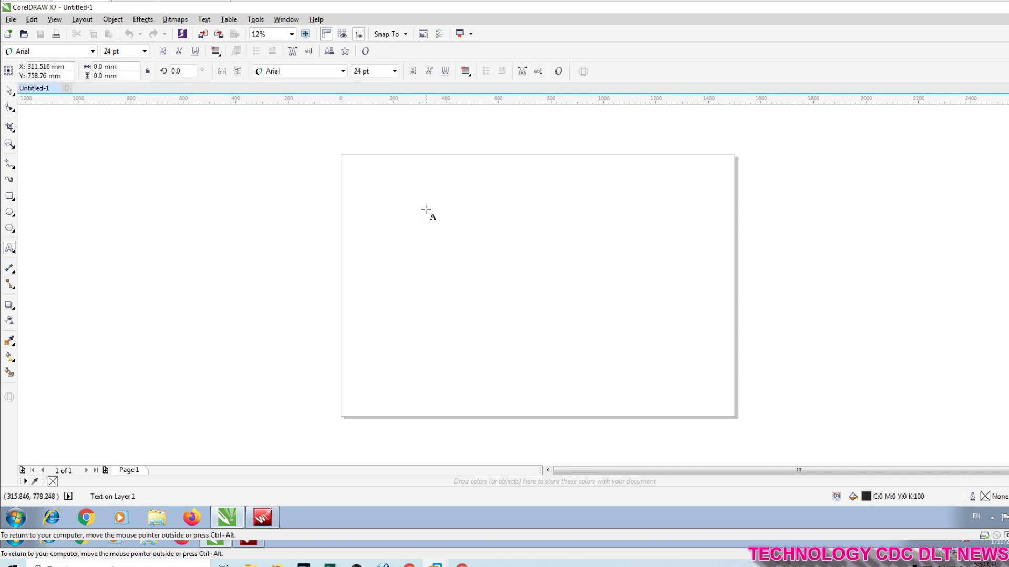
text(C)
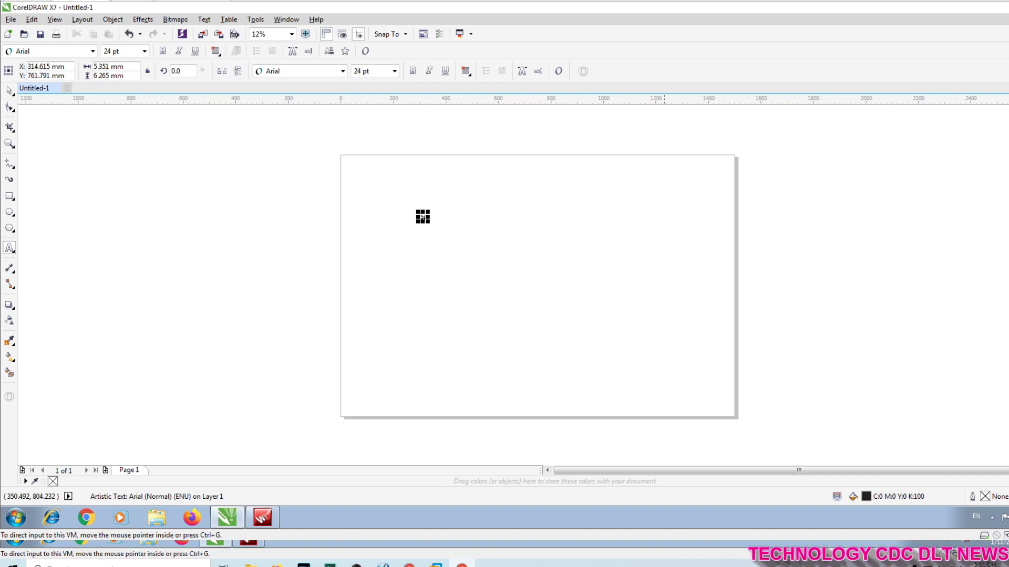
drag(428, 221, 515, 261)
Step: Replace the letter C with the title "TỔNG KẾT CUỐI NĂM"
double_click(455, 236)
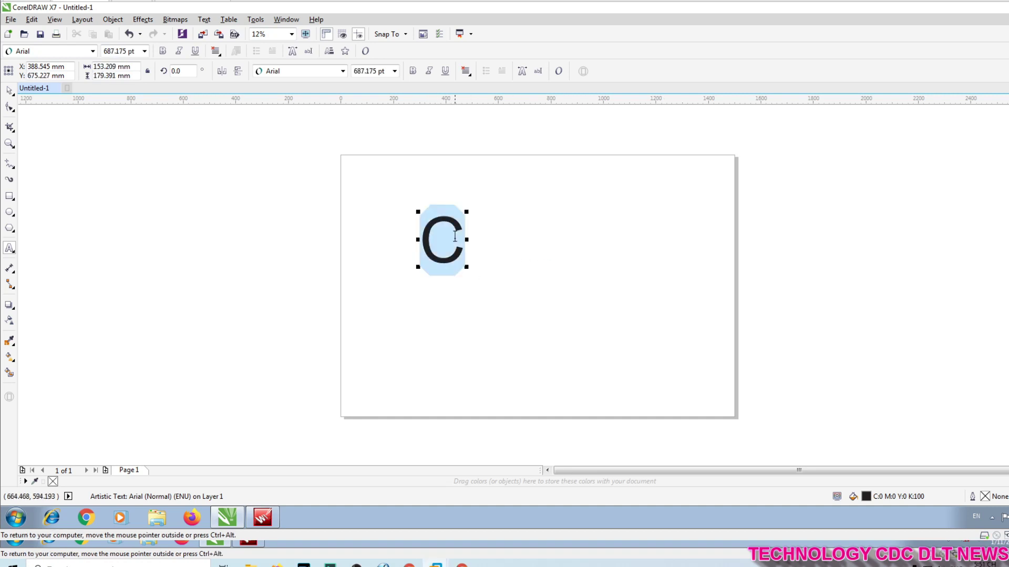
text(TỔNG KE)
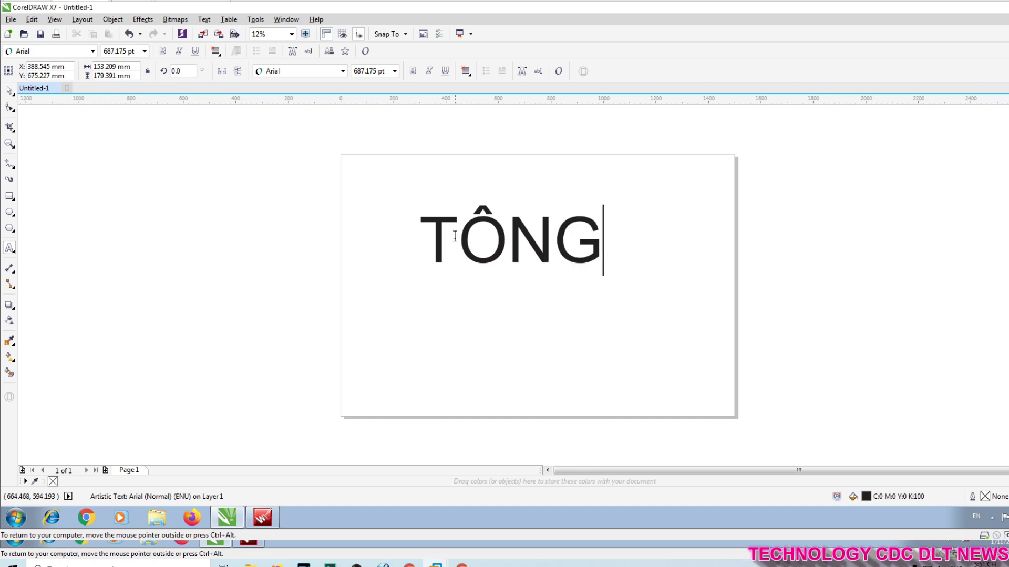
text(T CUÔI)
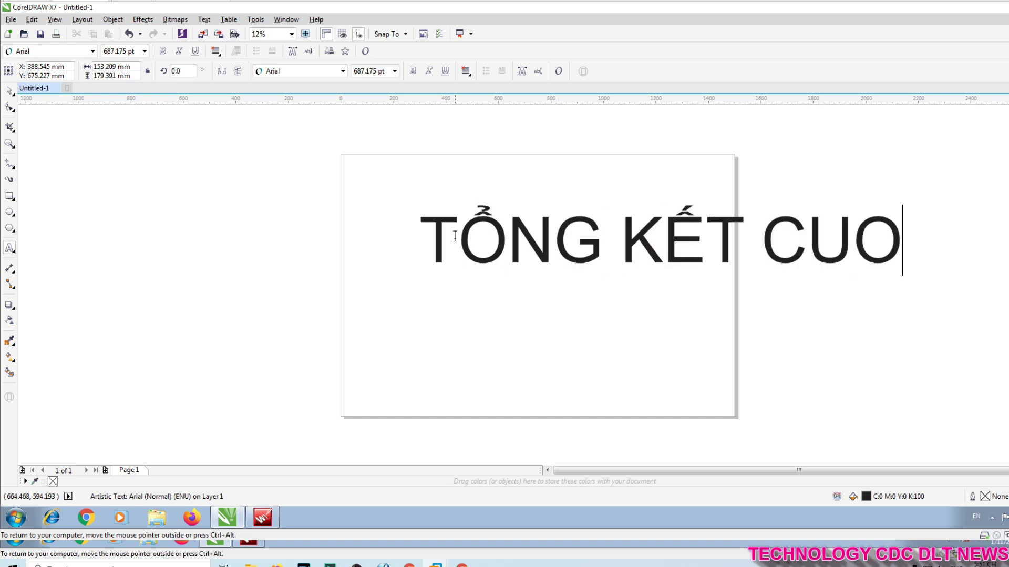
text(s NĂ)
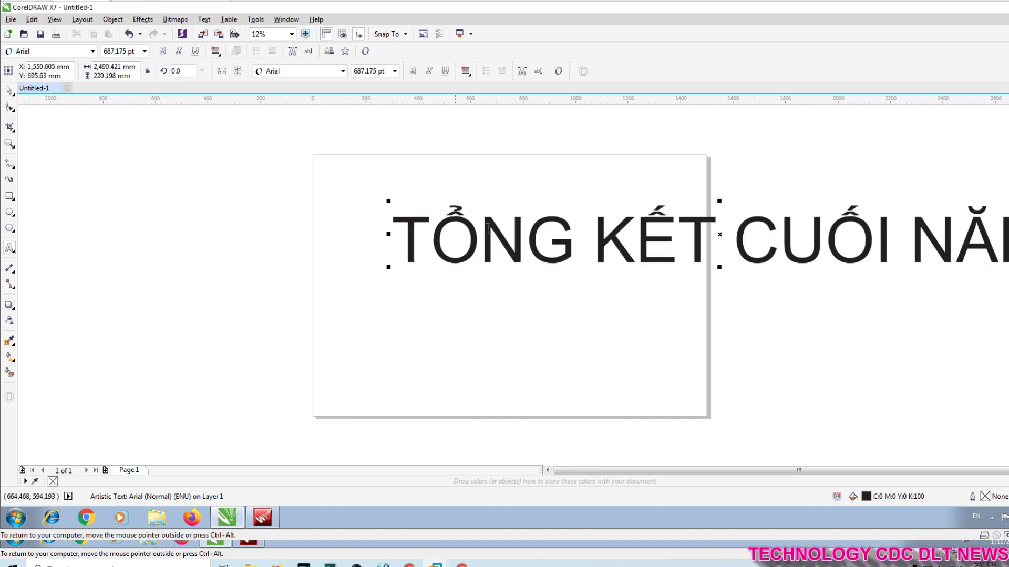
Step: Narrow the title to about 1,321 mm wide and place it within the upper half of the page
drag(720, 235, 456, 234)
drag(786, 234, 479, 236)
drag(300, 235, 503, 223)
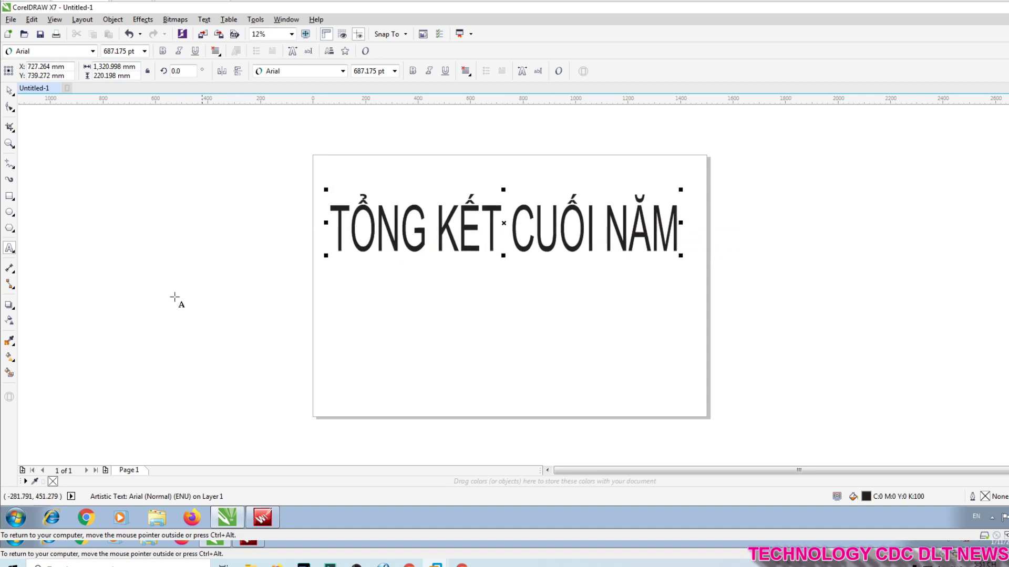
Step: Try to set the whole title in Arial Bold
triple_click(389, 254)
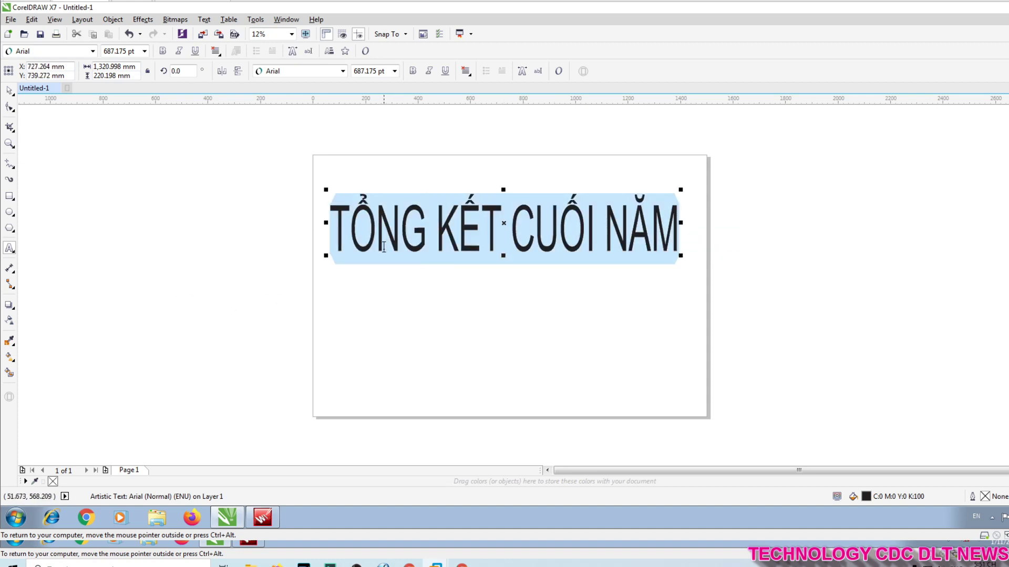
click(305, 72)
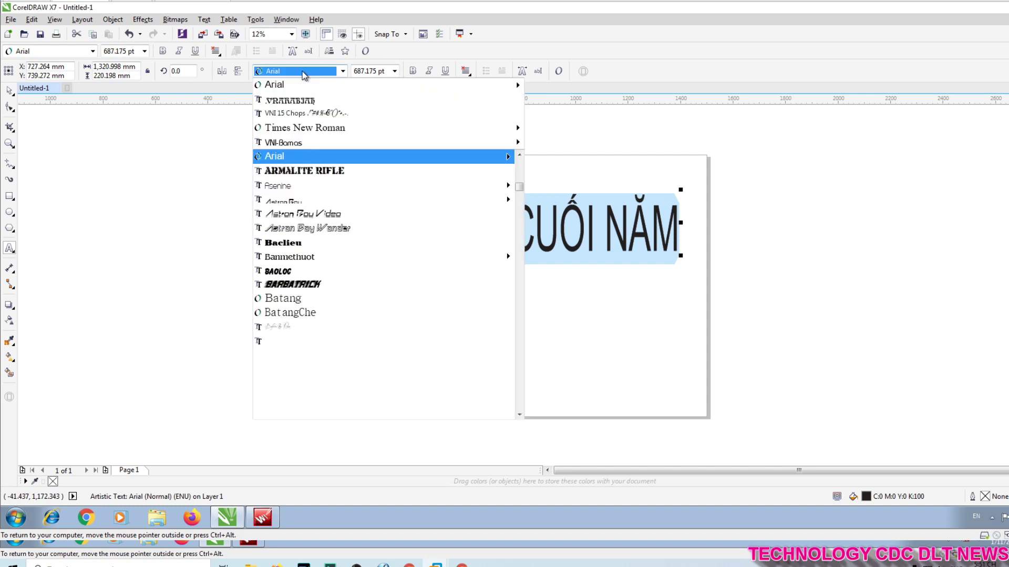
mouse_move(332, 150)
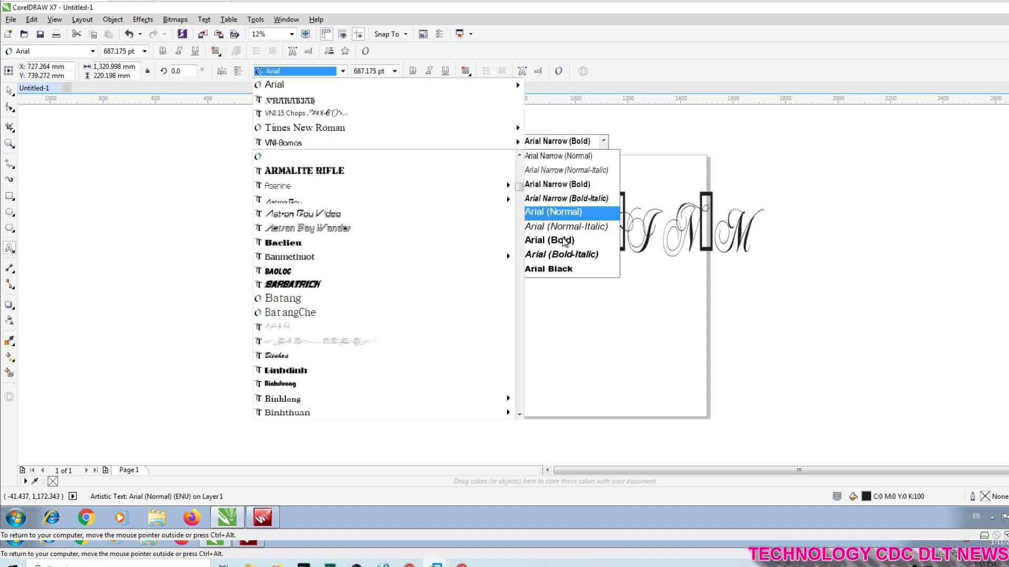
click(614, 240)
Step: Move the title toward the upper right of the page
triple_click(588, 229)
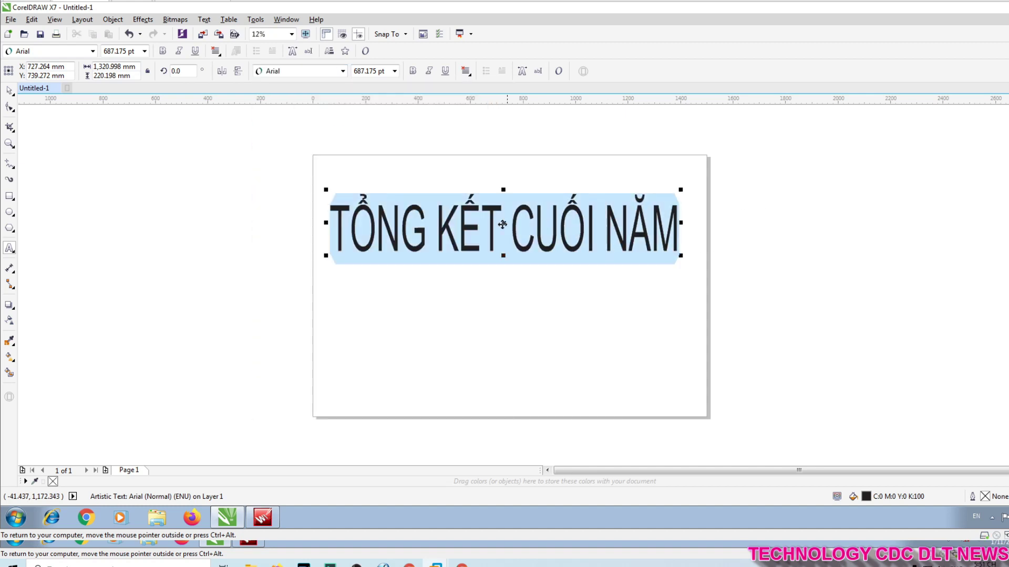
drag(499, 222, 597, 224)
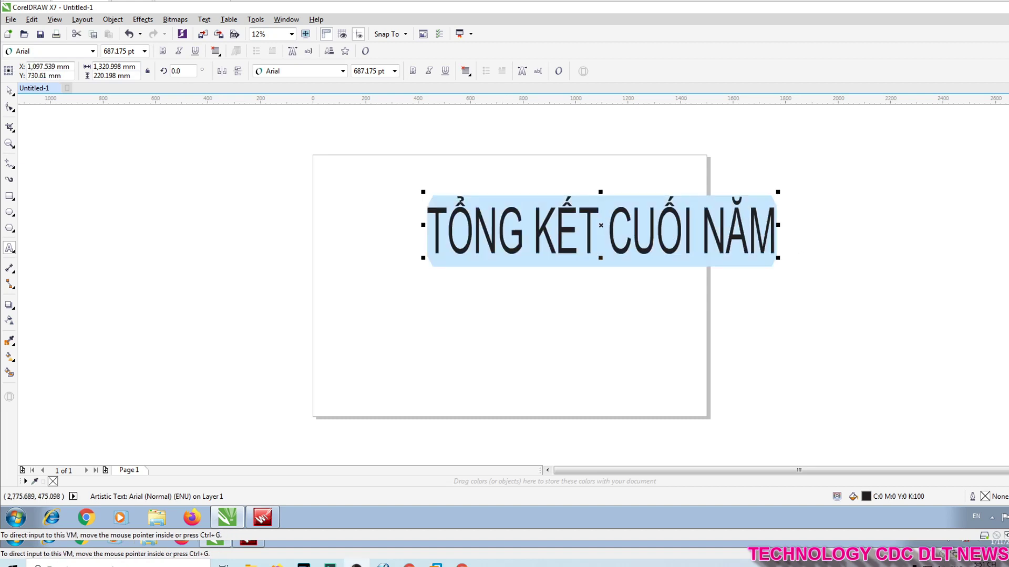
click(602, 226)
drag(603, 226, 571, 215)
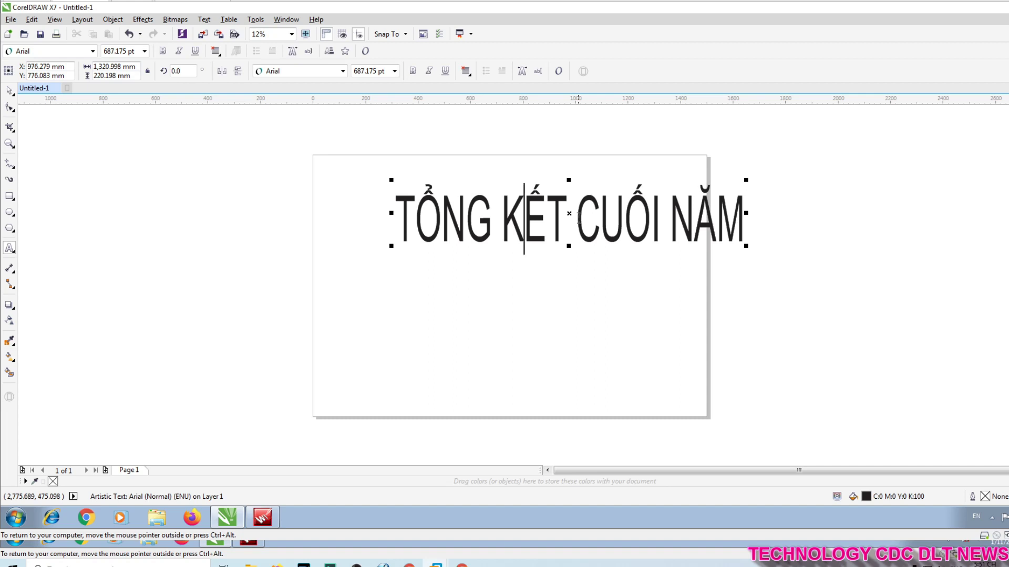
drag(570, 215, 555, 196)
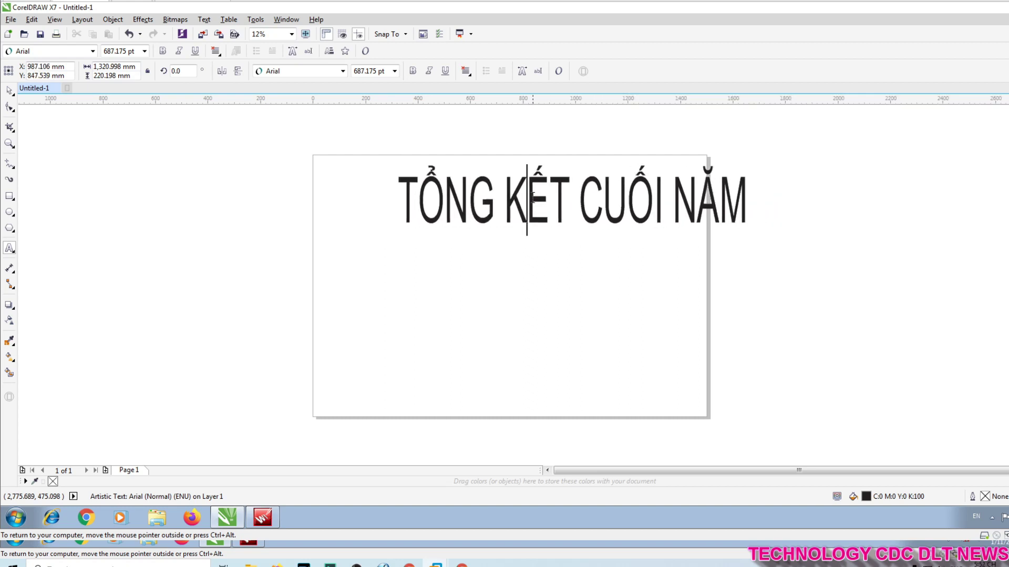
Step: Set the title's font to UTM American Sans
click(299, 73)
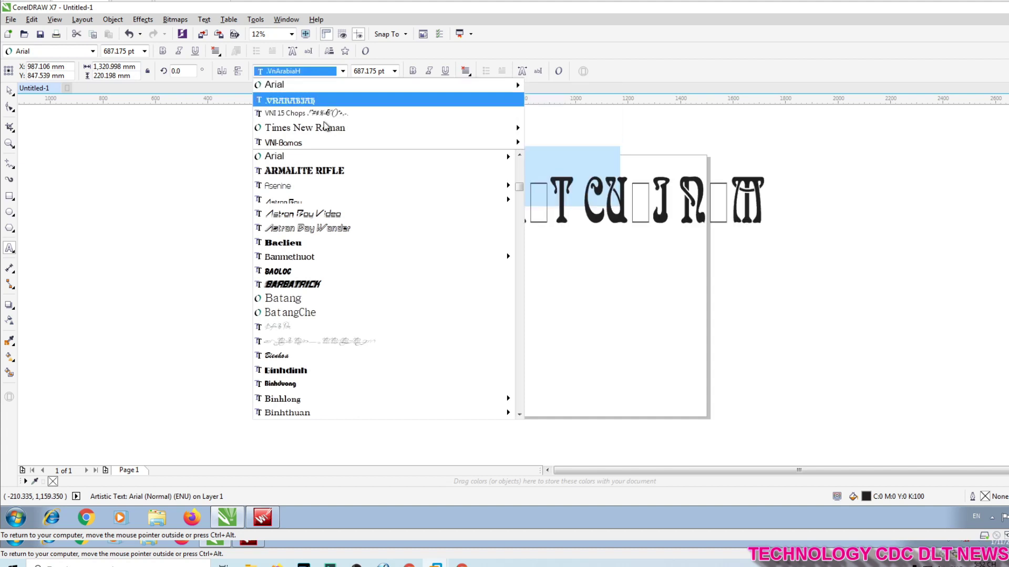
mouse_move(318, 81)
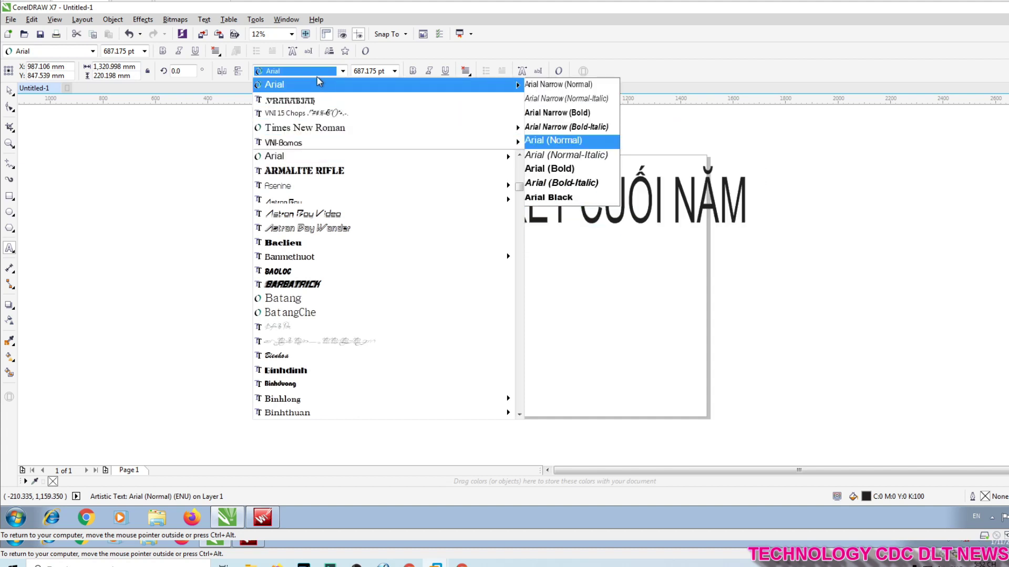
text(UTM American Sans)
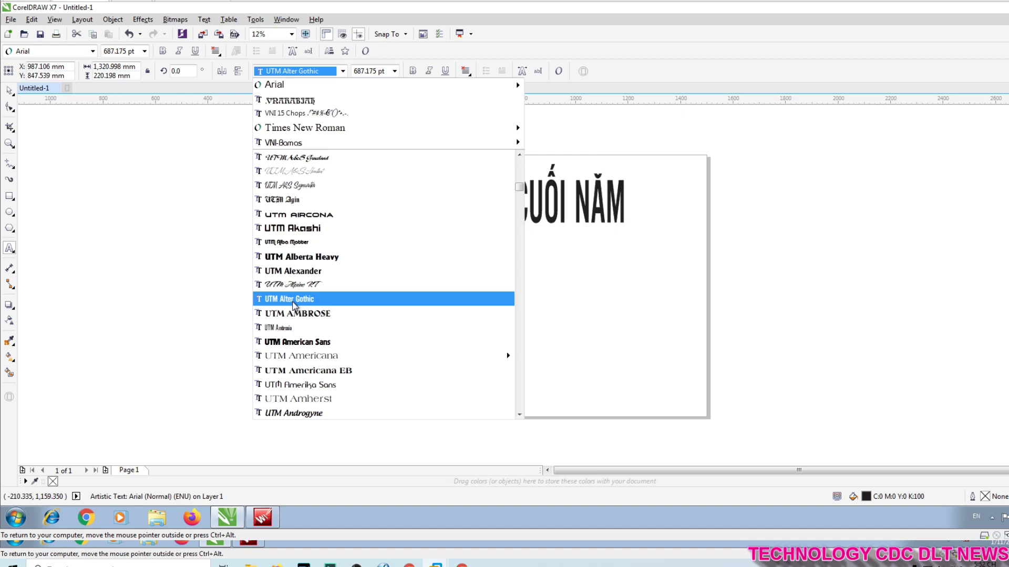
click(289, 342)
Step: Reposition the title inside the page, roughly centred horizontally near the upper edge
click(547, 186)
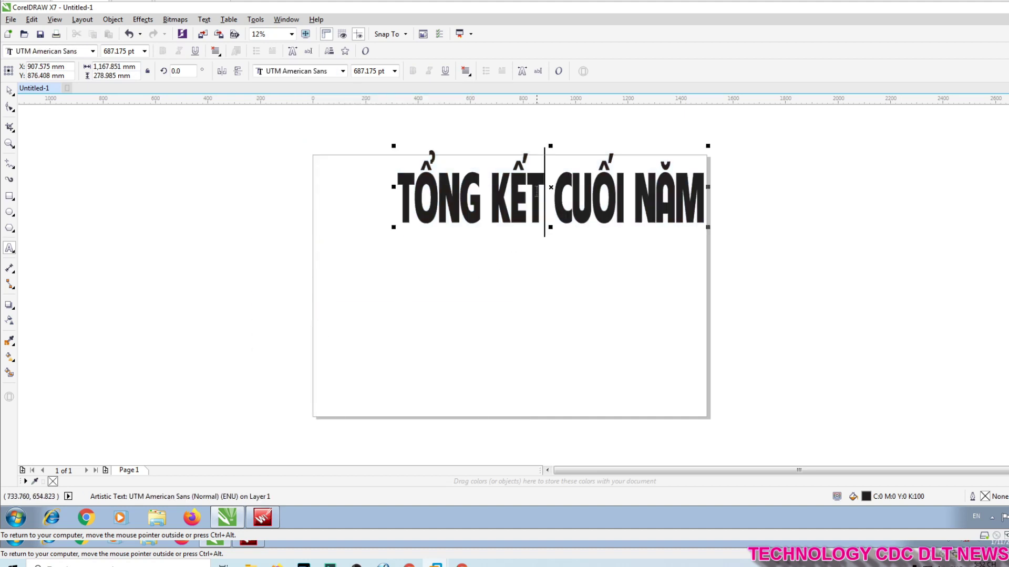
drag(550, 187, 520, 206)
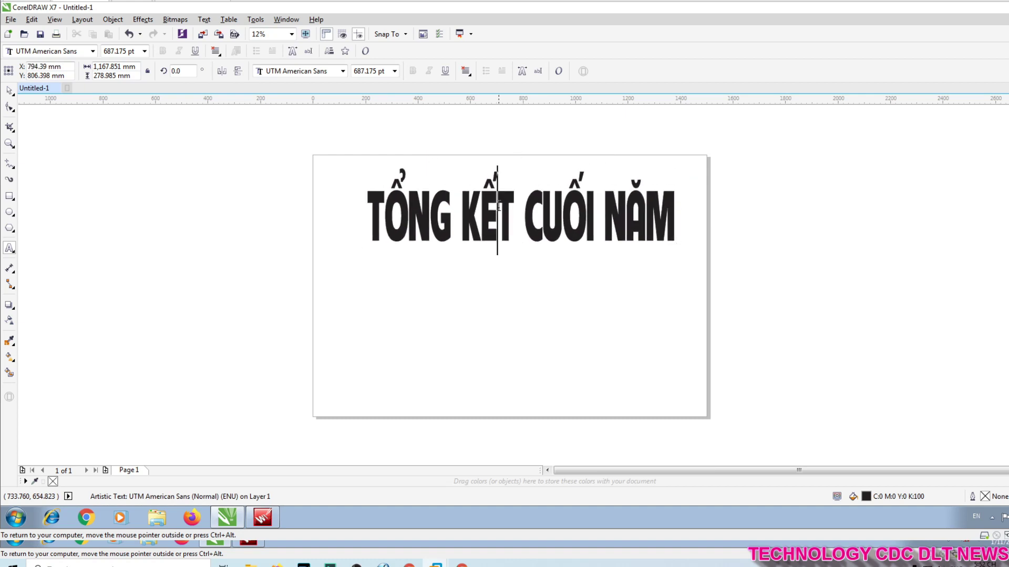
triple_click(513, 213)
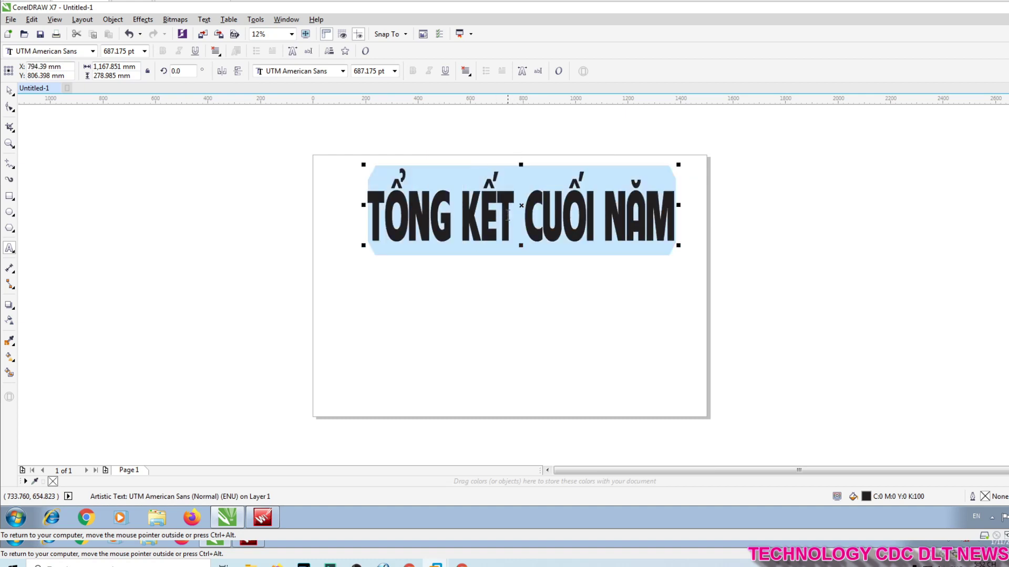
drag(521, 206, 512, 208)
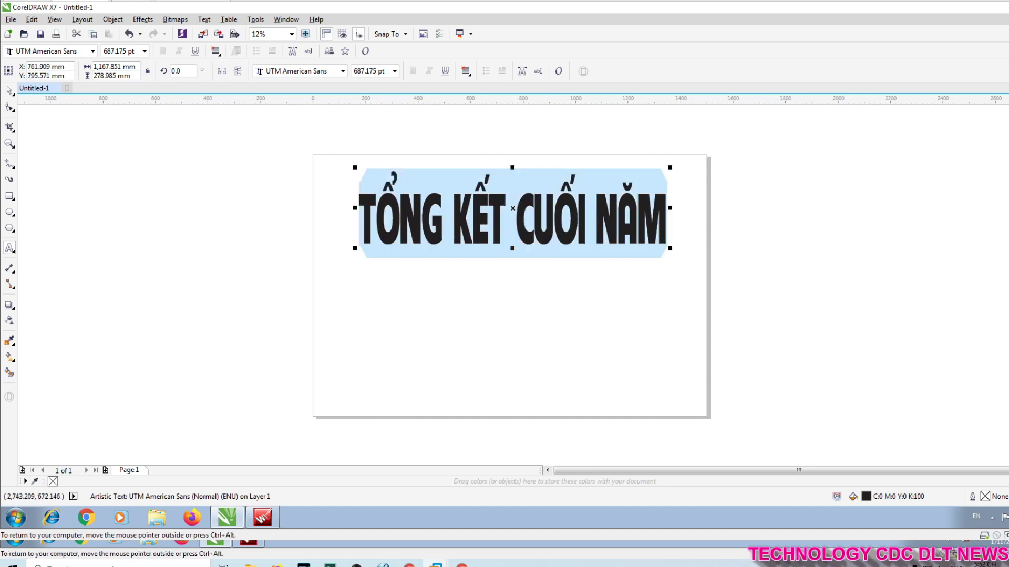
Step: Recolour the whole "TỔNG KẾT CUỐI NĂM" title with a red fill and red outline, C0 M100 Y100 K0
click(565, 220)
triple_click(565, 219)
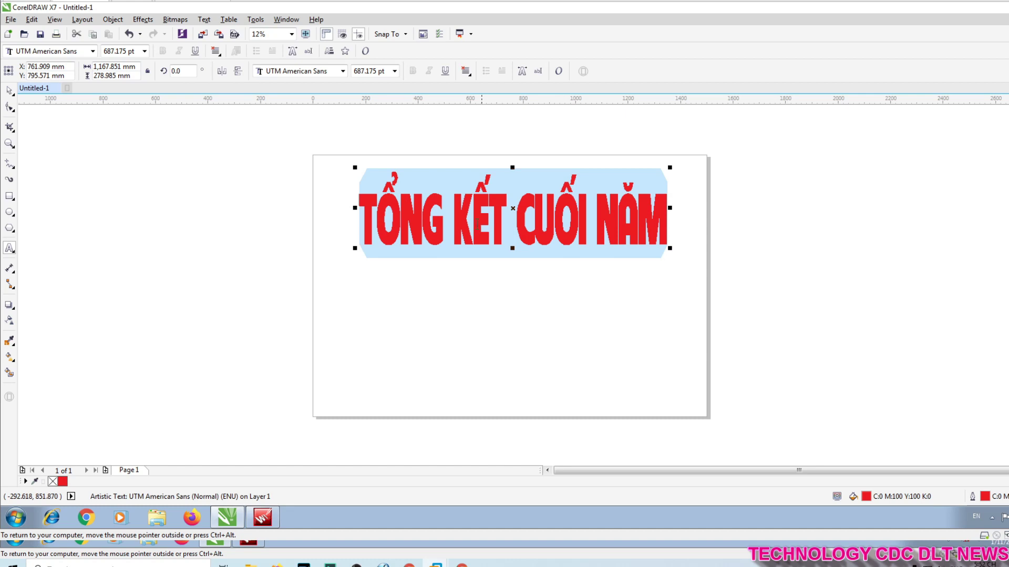
Step: Add the line "KẾT QUẢ HỌT ĐỘNG CỦA NĂM" beneath the title and enlarge it to about 840 mm wide
click(361, 301)
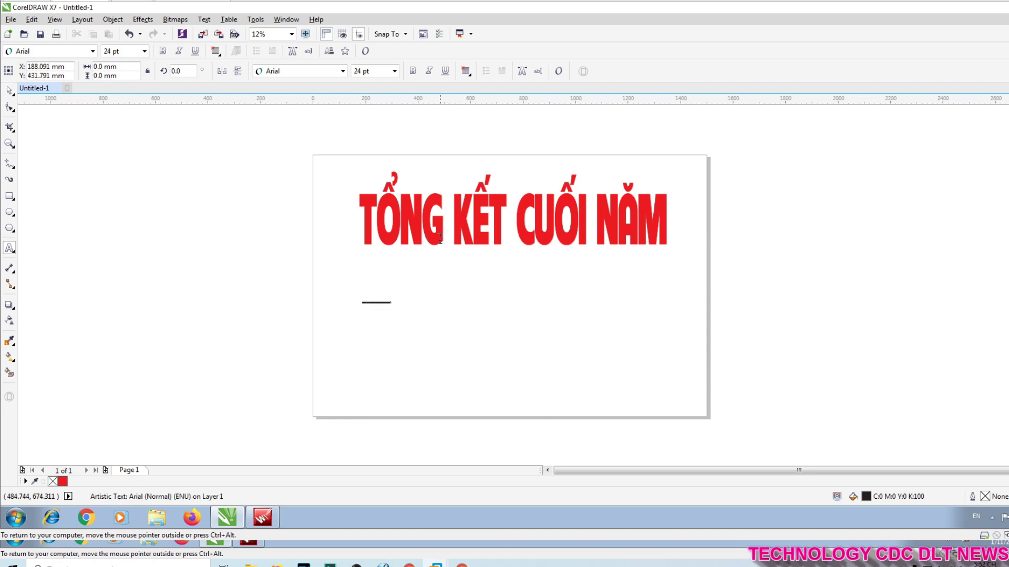
key(Escape)
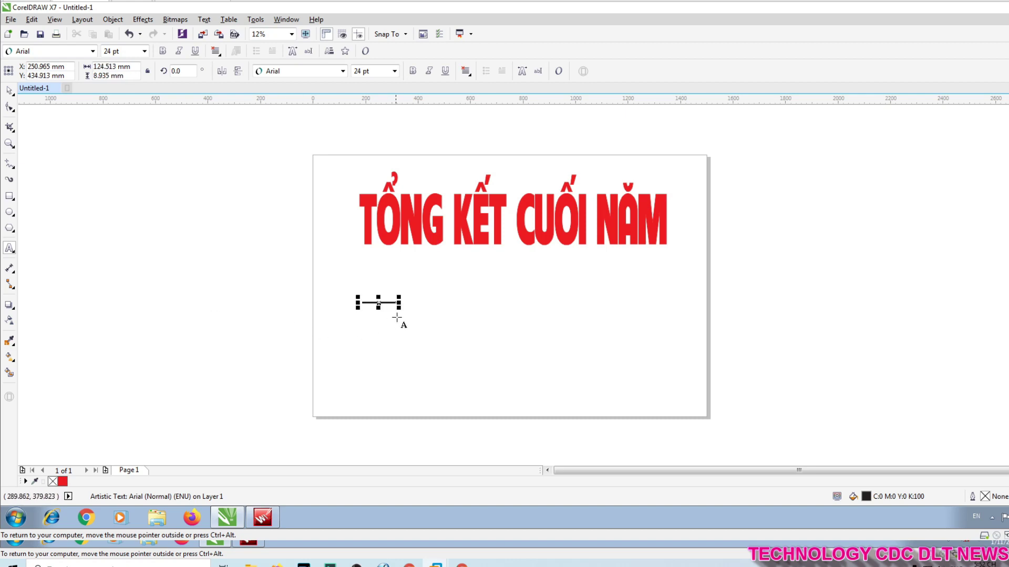
drag(398, 305, 531, 352)
drag(466, 310, 457, 315)
Step: Correct the subtitle's third word to "HỌAT" and shift the line up toward the page's left edge
click(465, 309)
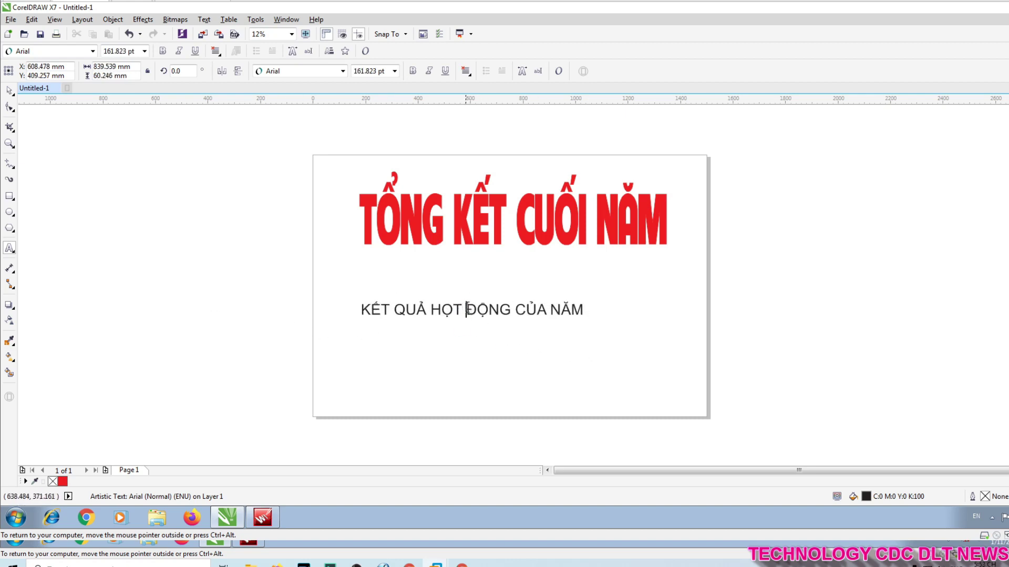
click(450, 310)
key(BackSpace)
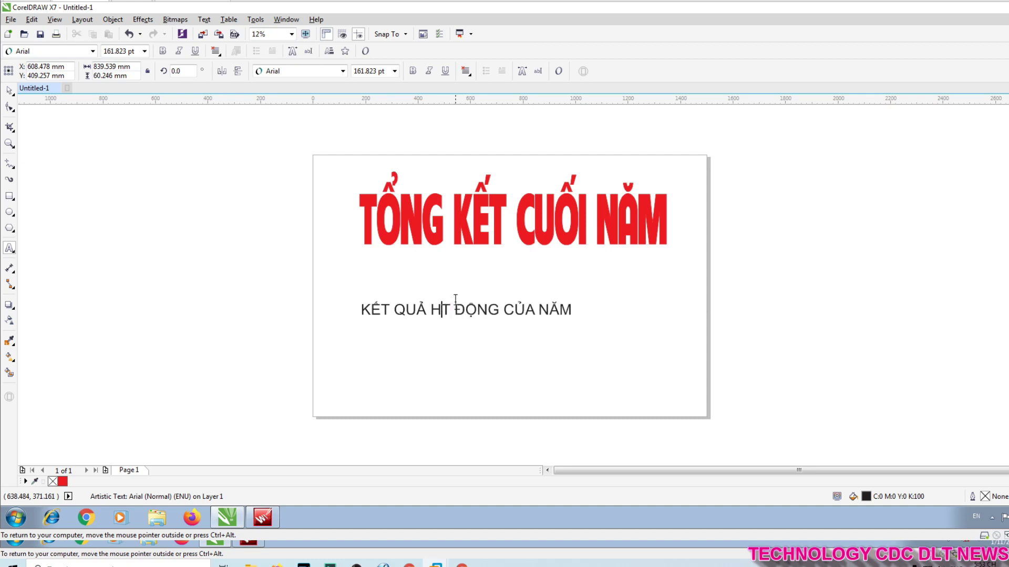
text(OẠ)
click(475, 309)
key(ctrl+a)
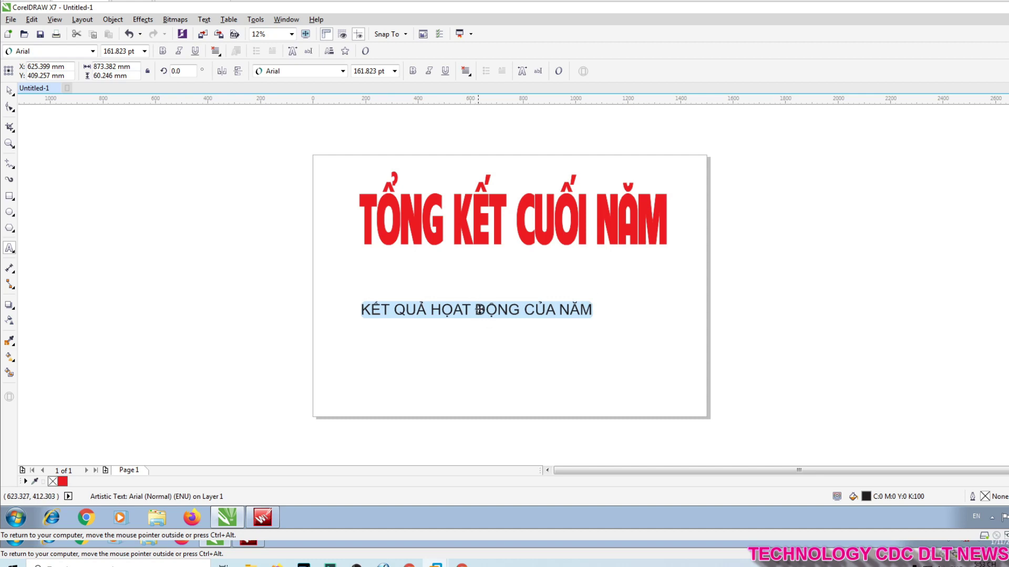
drag(478, 309, 447, 291)
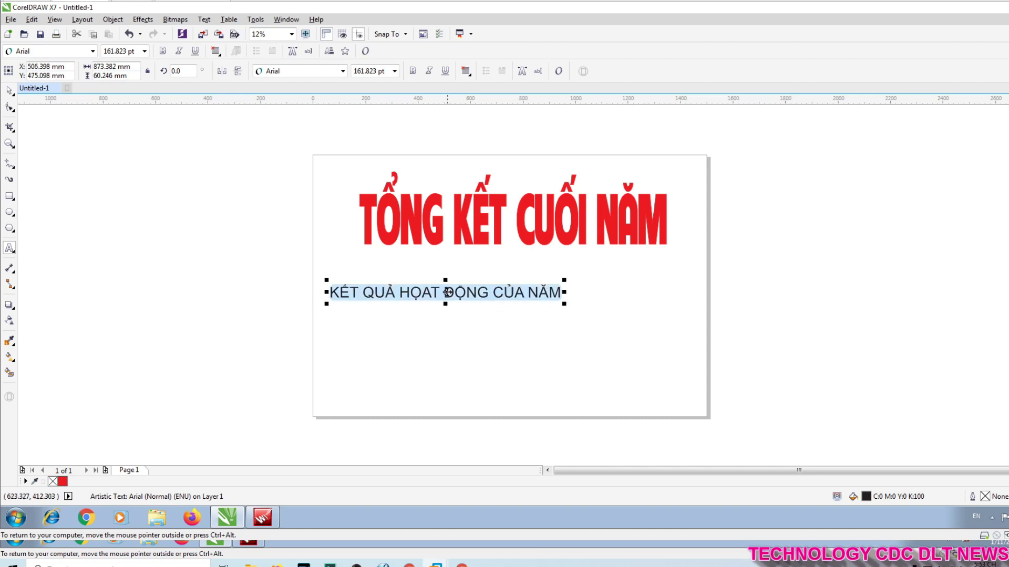
Step: Extend the subtitle with "2019 - ĐỊNH HƯỚNG PHÁT TRIỂN NĂM 2020" and squeeze it horizontally to about 1,353 mm wide
click(478, 288)
click(551, 288)
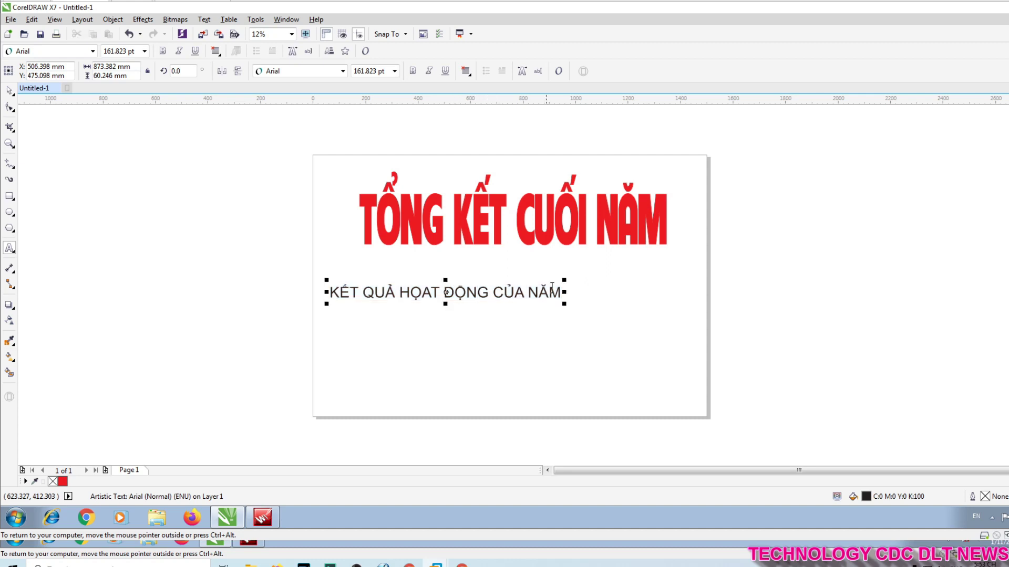
click(560, 287)
text(2019)
text(HƯỚNG TS)
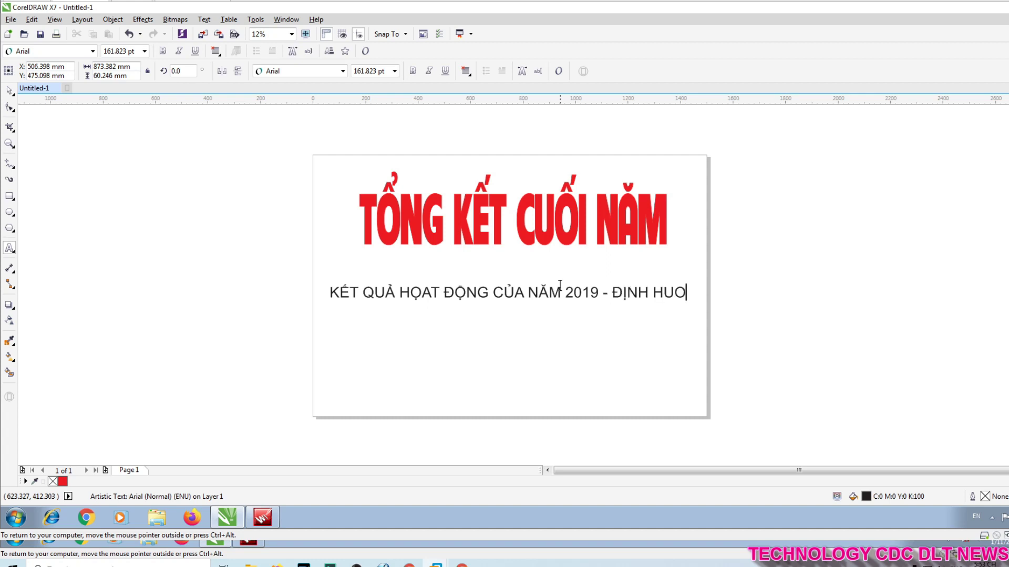
key(BackSpace)
text(Aam)
key(BackSpace)
key(BackSpace)
key(BackSpace)
text(PHAT TRIỂN )
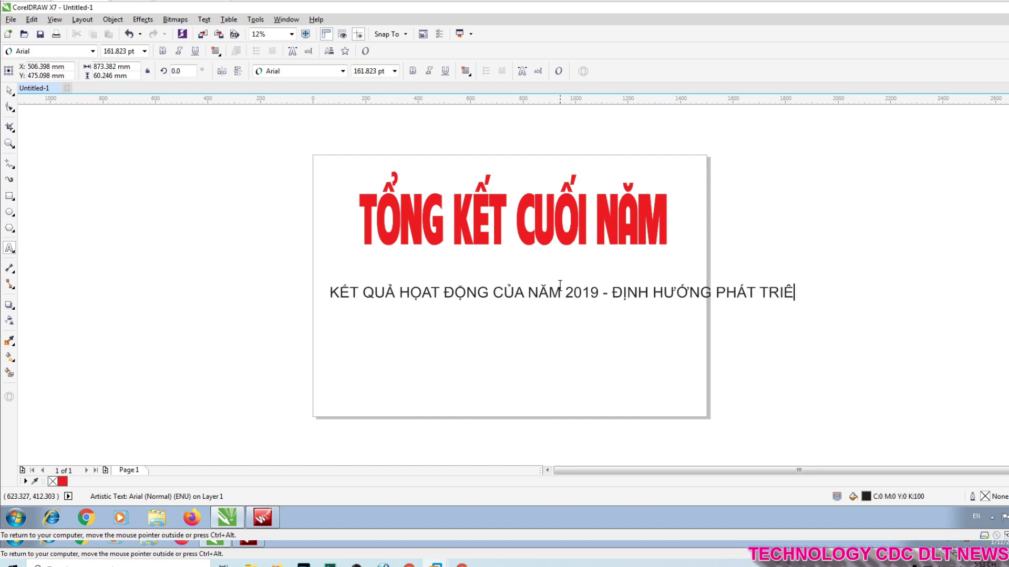
text(NAWM)
key(Escape)
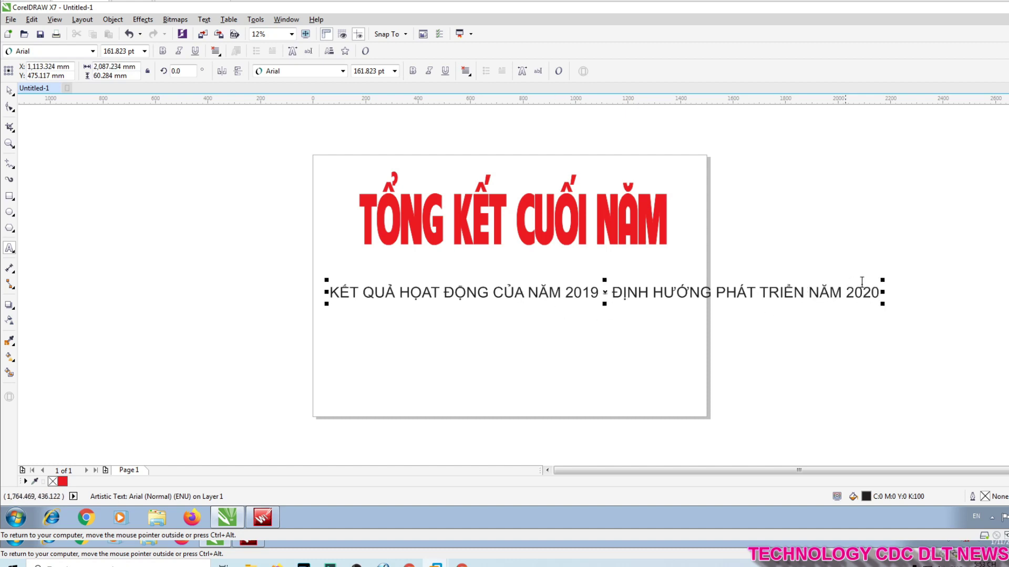
drag(883, 296, 688, 299)
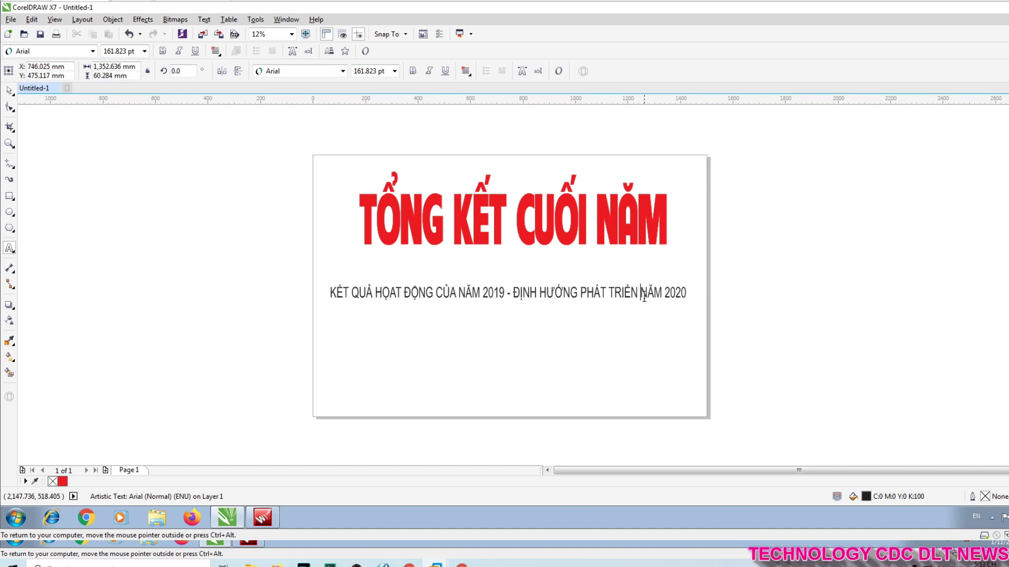
Step: Try the UTM Cabaret font on the whole subtitle line
triple_click(644, 293)
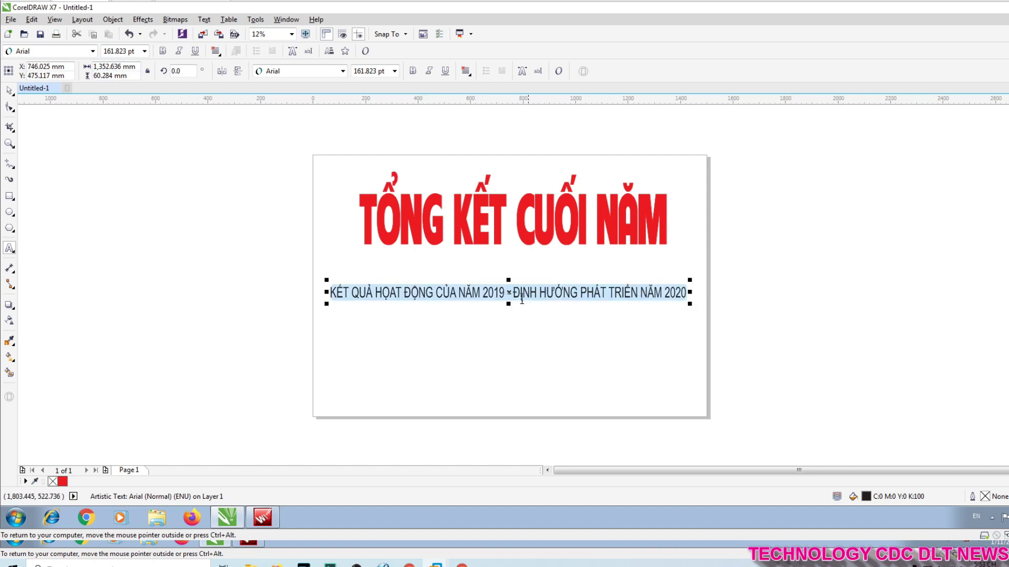
click(323, 71)
text(utm)
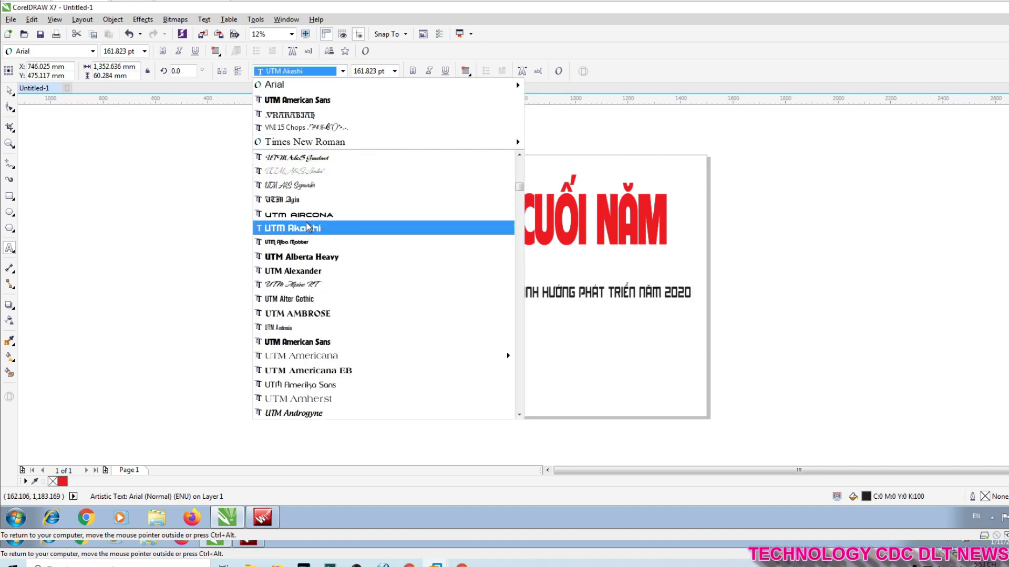
scroll(309, 315, down, 3)
mouse_move(310, 352)
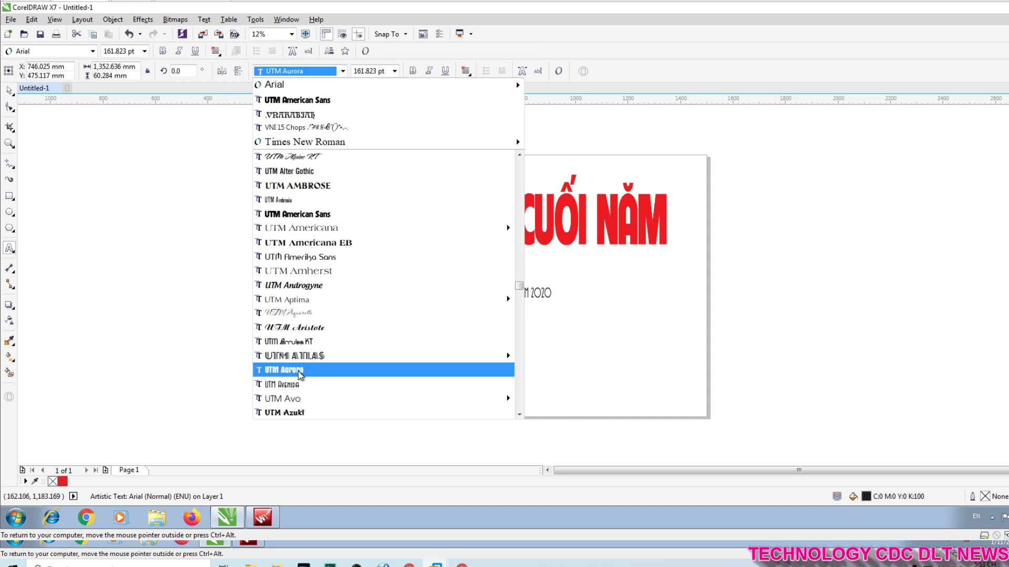
scroll(298, 371, down, 4)
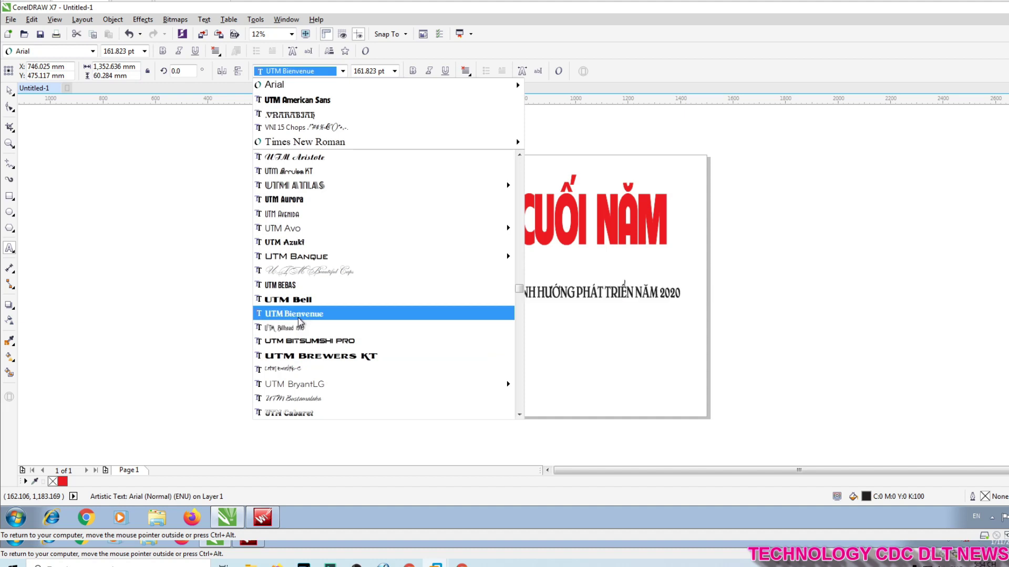
scroll(298, 384, down, 3)
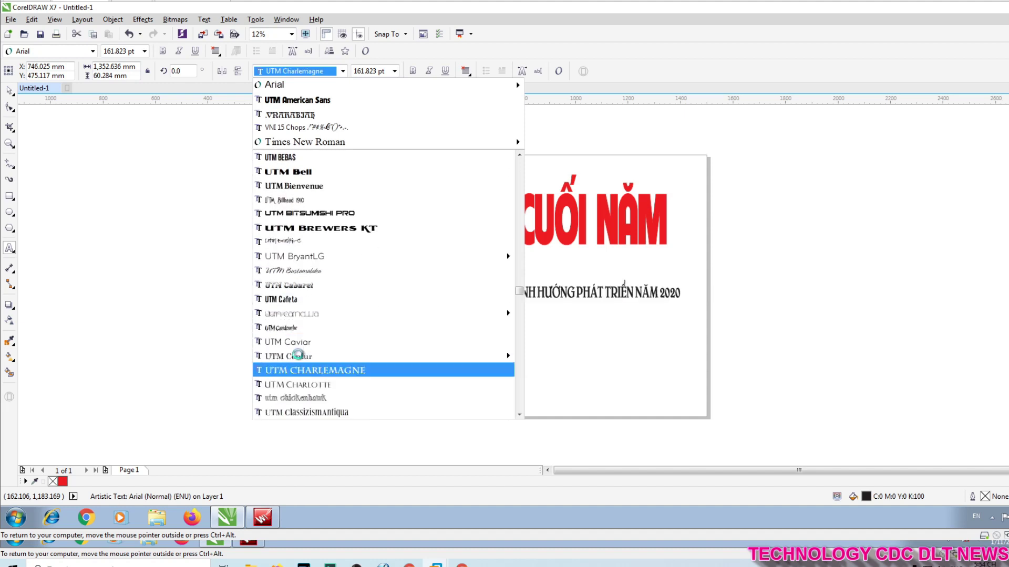
click(302, 285)
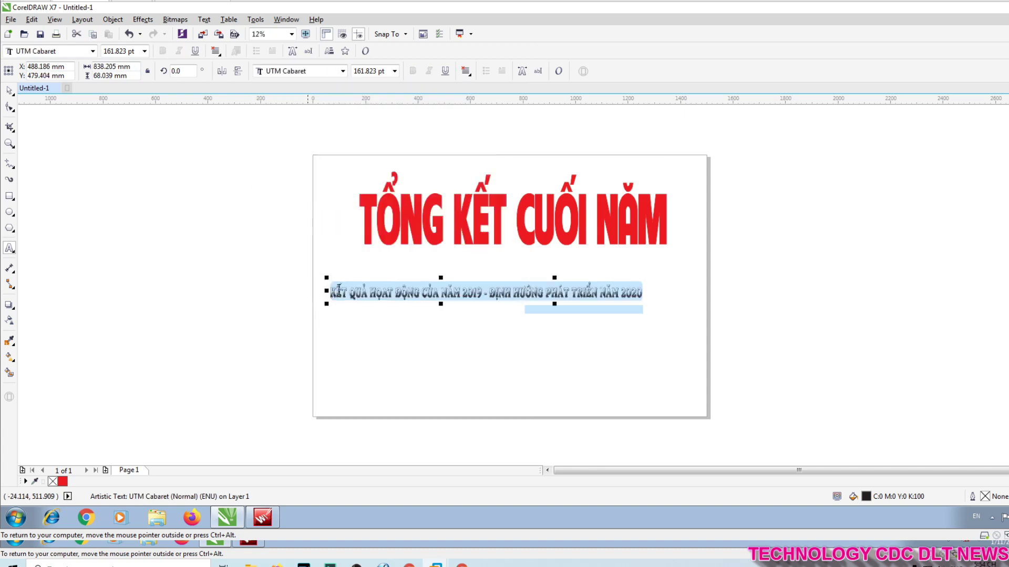
scroll(536, 303, up, 2)
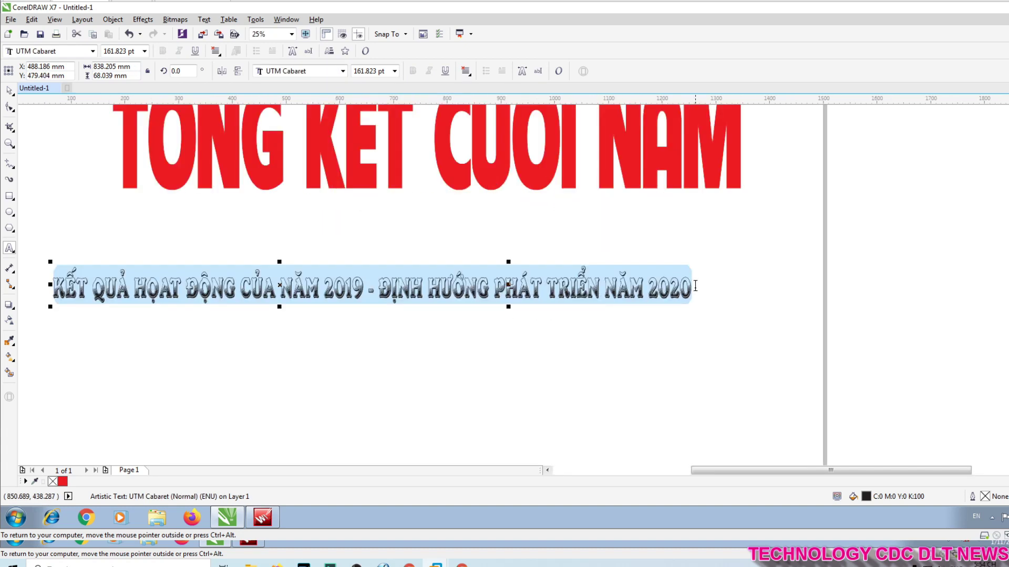
scroll(605, 291, down, 2)
Step: Set the whole subtitle line in the UTM Colossalis font
click(628, 286)
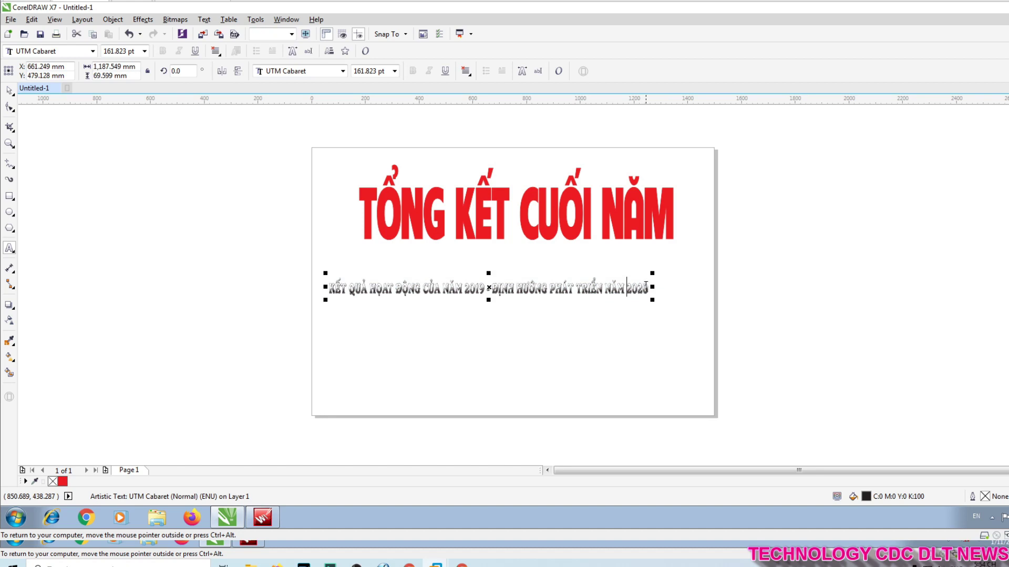
key(ctrl+a)
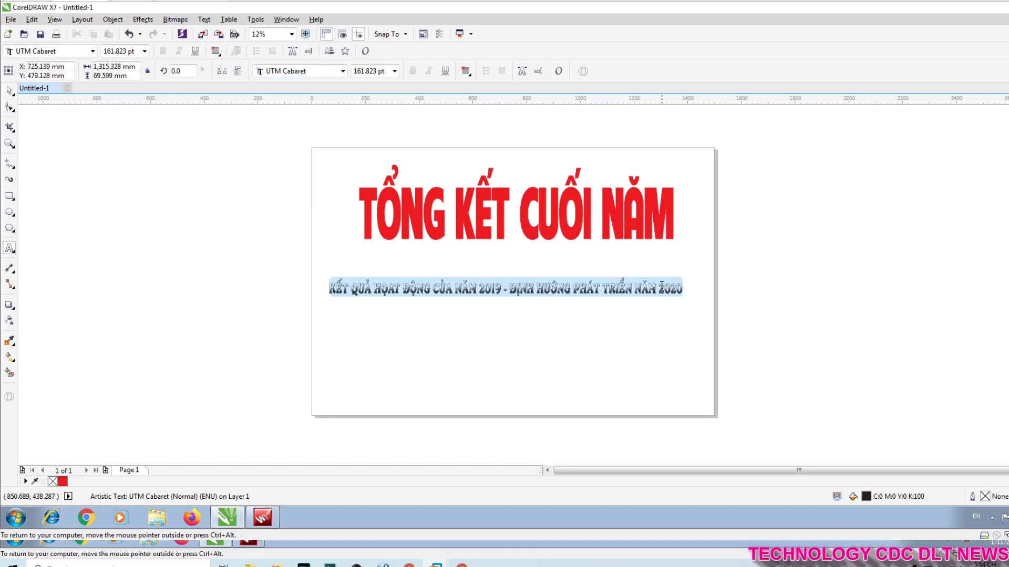
click(297, 70)
scroll(325, 337, down, 2)
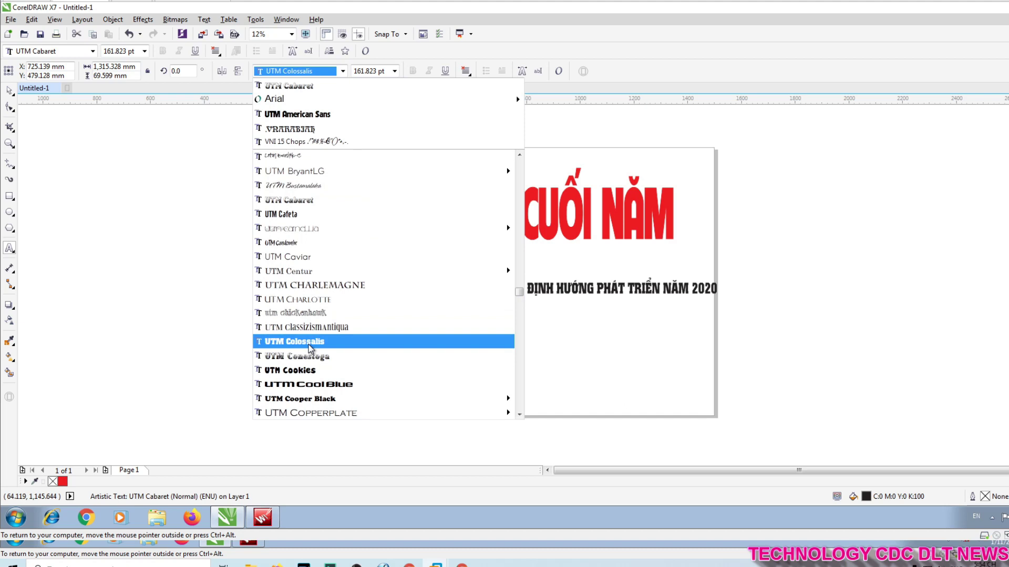
click(309, 344)
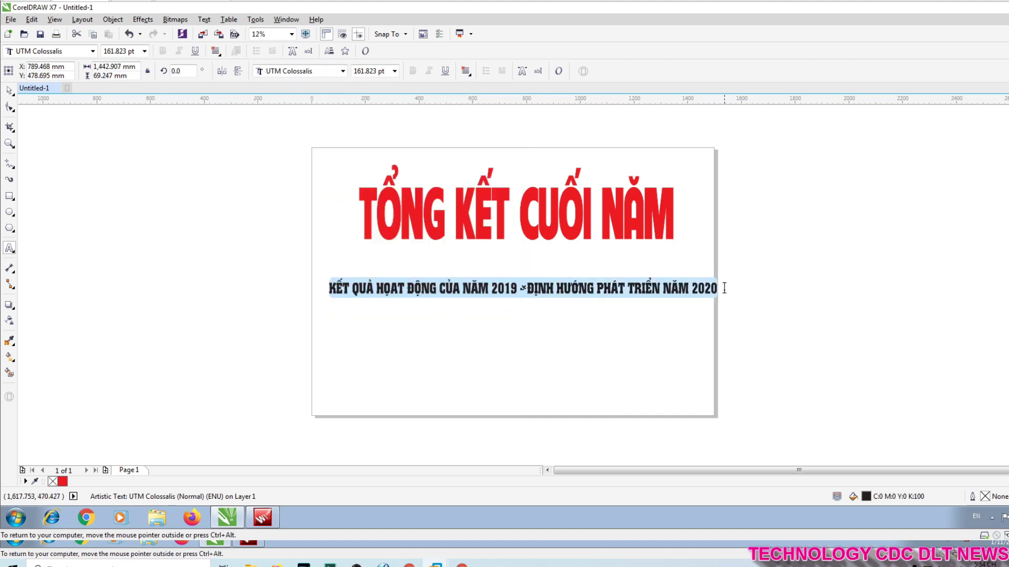
Step: Narrow the subtitle to about 1,355 mm, stretch it to about 168 mm tall, and centre it just under the title
drag(721, 287, 698, 293)
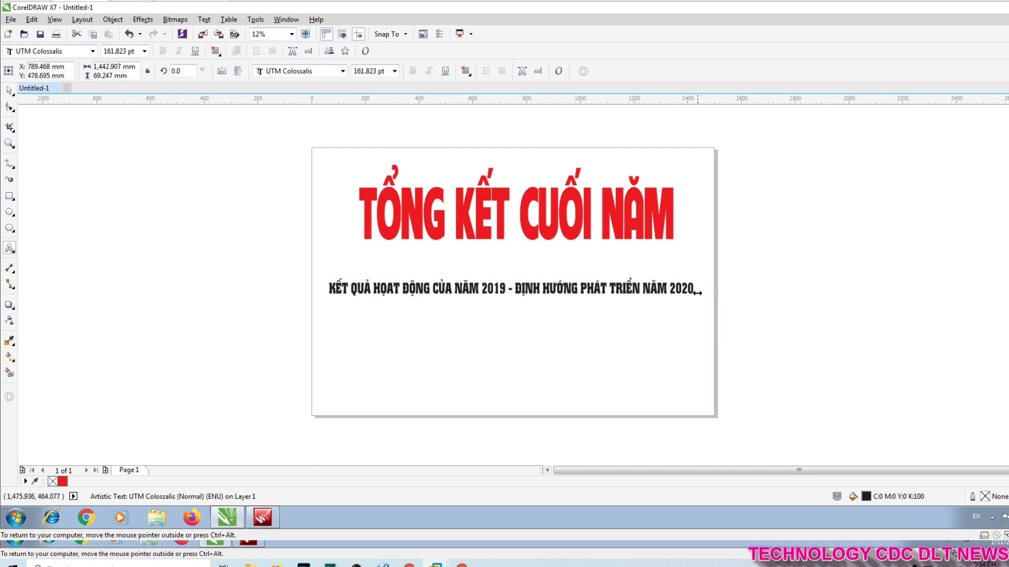
drag(512, 304, 517, 280)
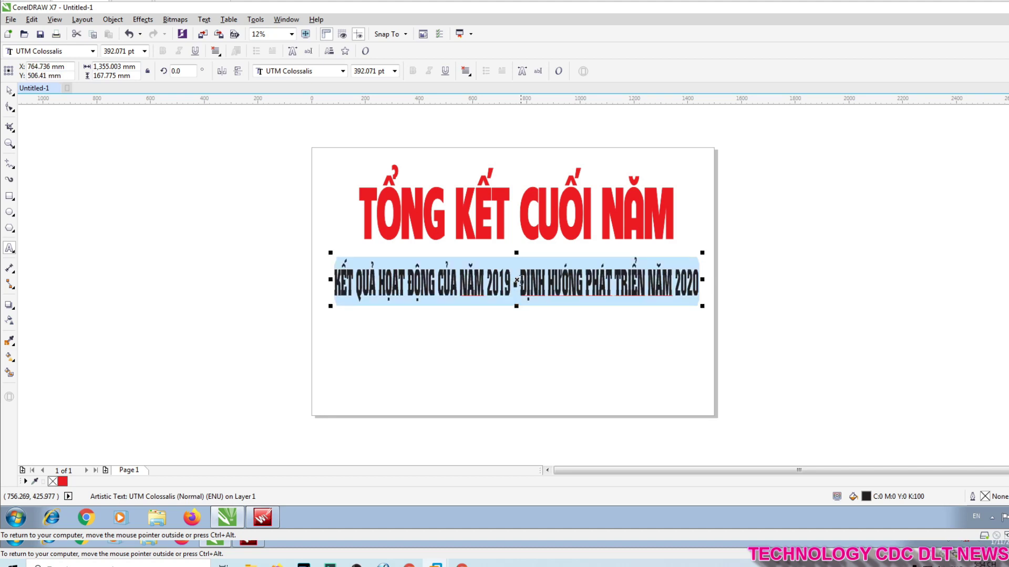
click(938, 348)
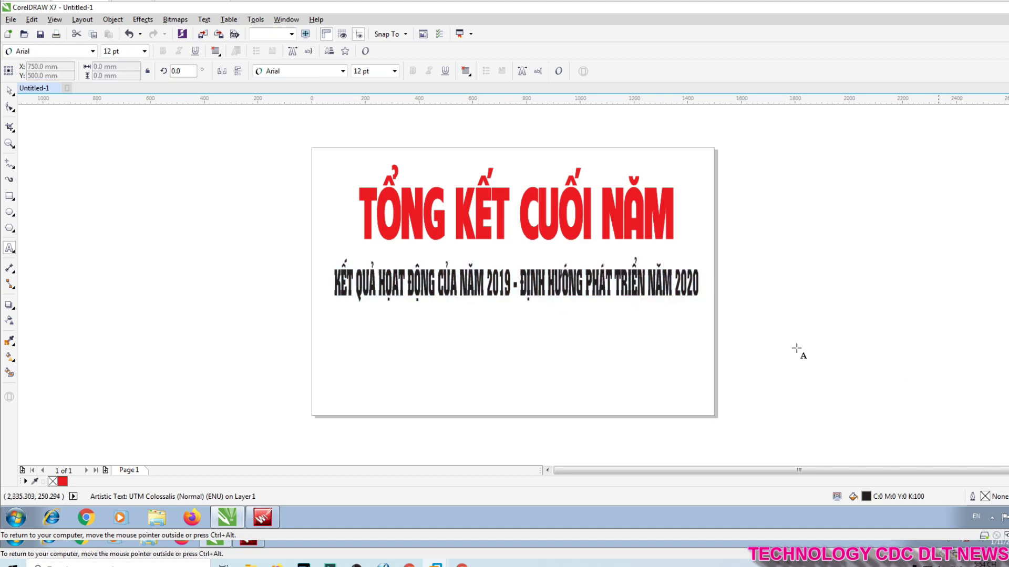
Step: Place a short draft text in the page's lower right area and enlarge it to about 397 pt
click(592, 356)
text(NG)
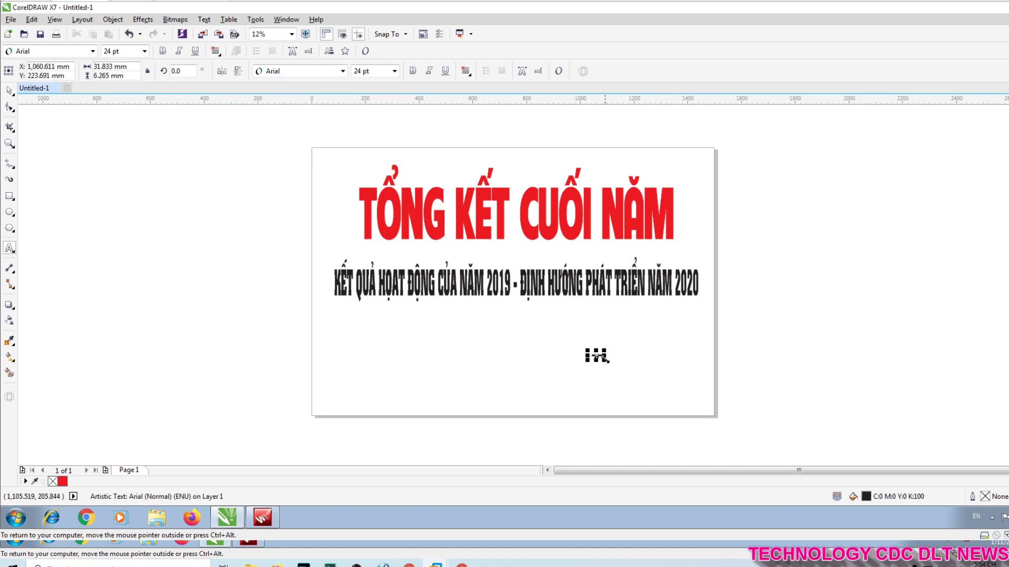
drag(604, 360, 736, 395)
Step: Replace the draft text with "Hướng dẫn, ngày 01/01/2020" and move the line left so it starts inside the page below the subtitle
click(703, 375)
key(ctrl+a)
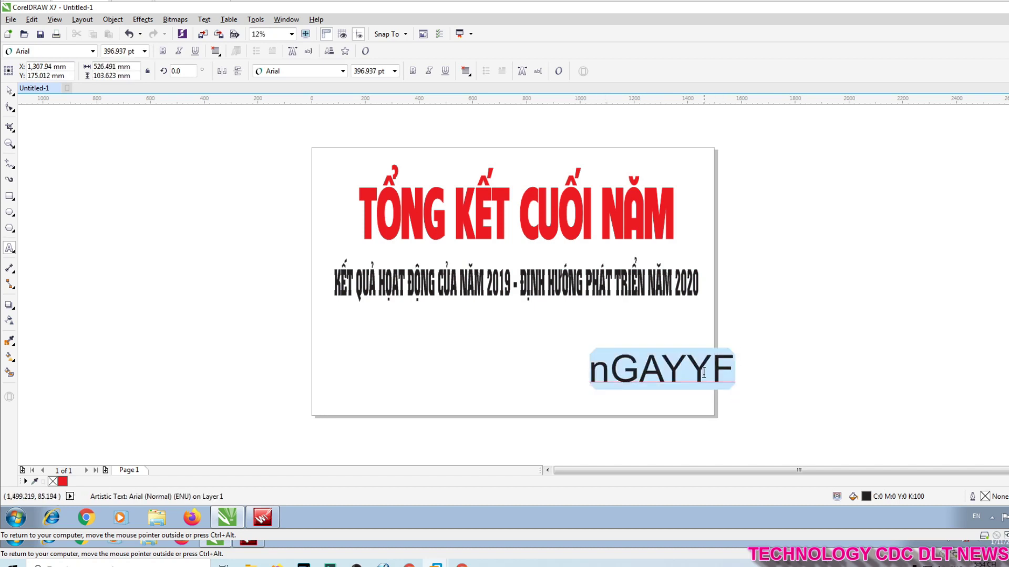
text(Hướng d)
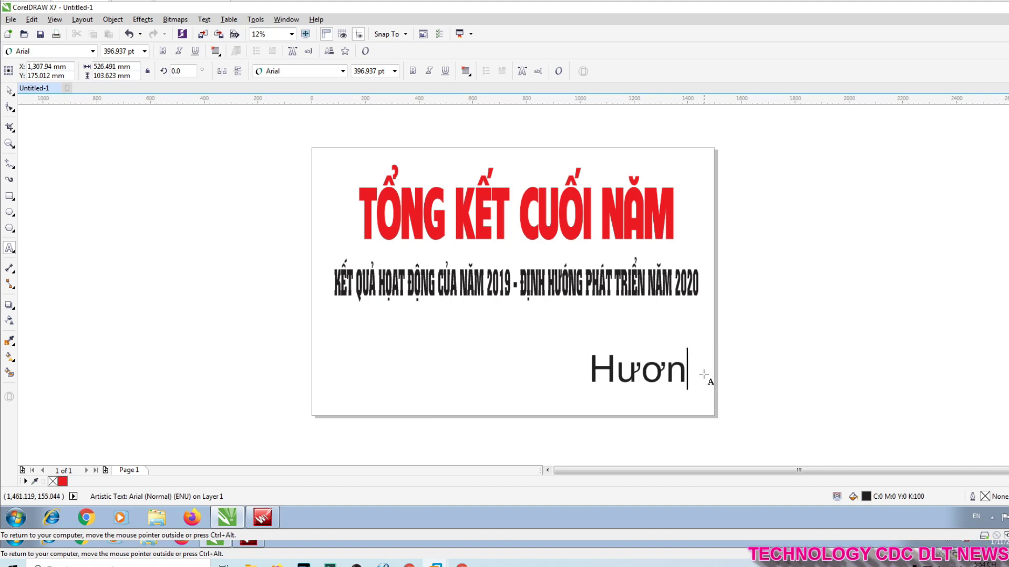
text(ẫn )
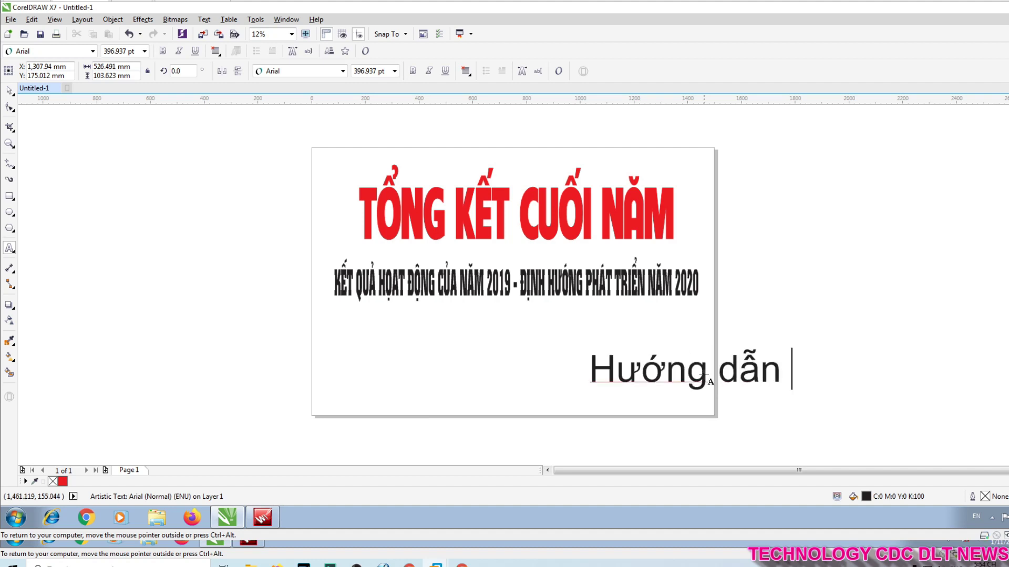
text(,)
key(Escape)
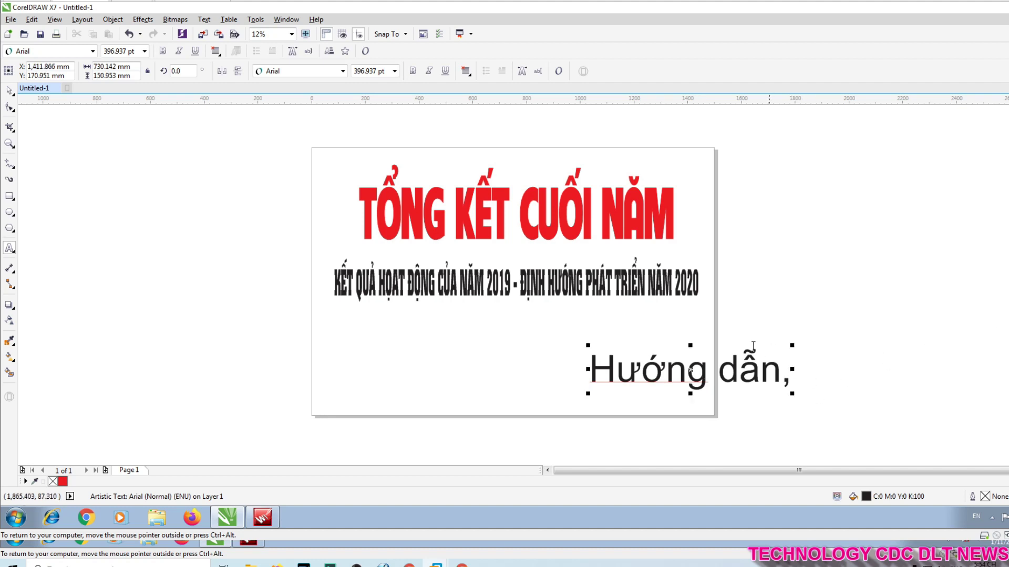
text(ngày )
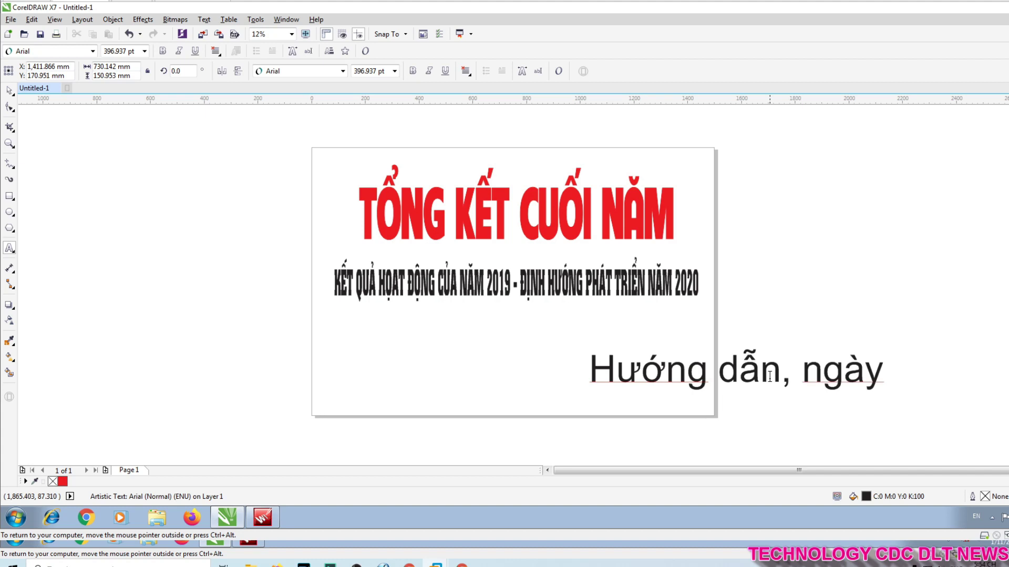
text(01/01)
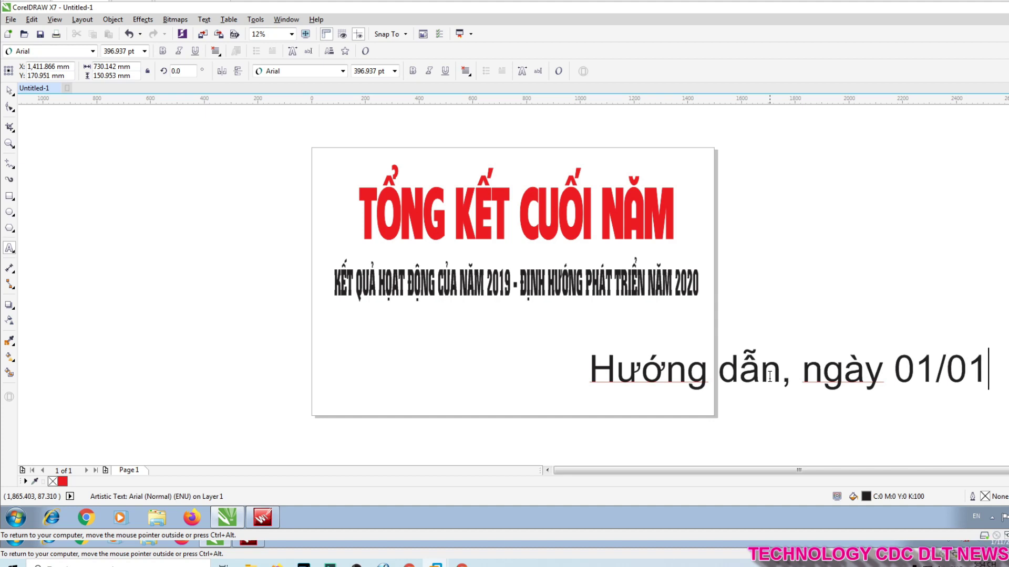
text(/20)
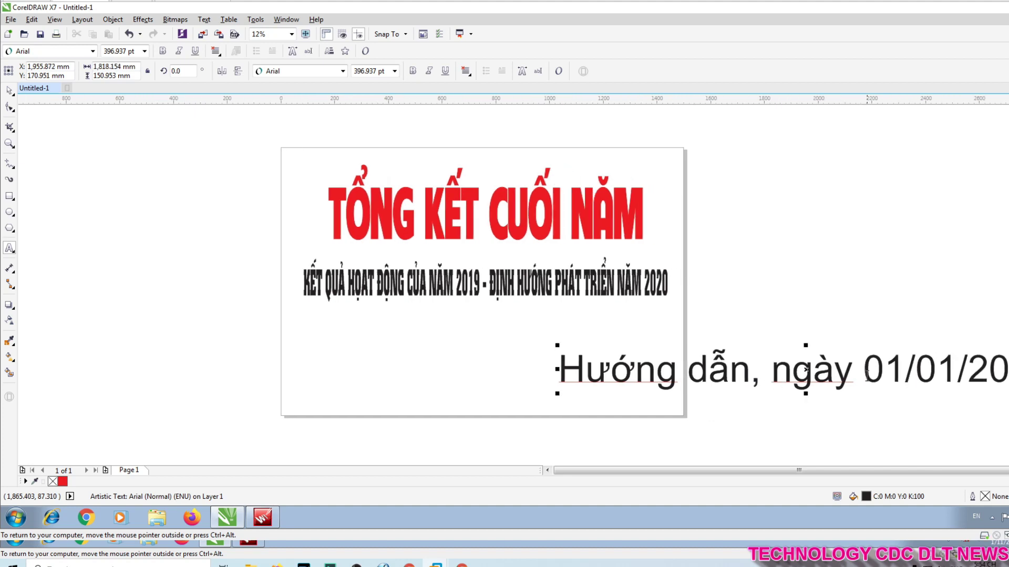
drag(808, 370, 538, 364)
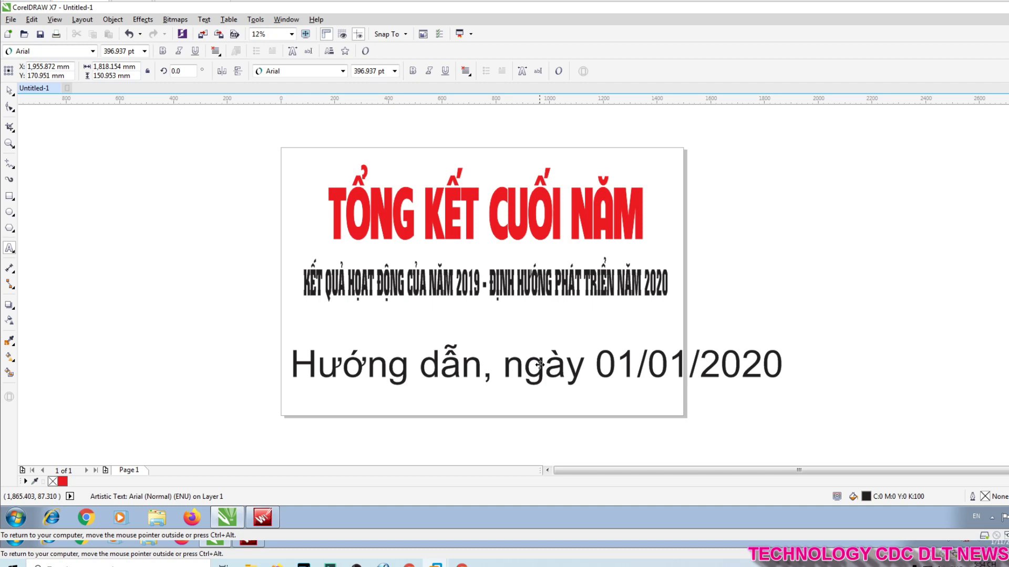
Step: Spell out the date in the place-and-date line so it reads "Hướng dẫn, ngày 01 tháng 01 năm 2020"
click(647, 364)
key(BackSpace)
text(tháng)
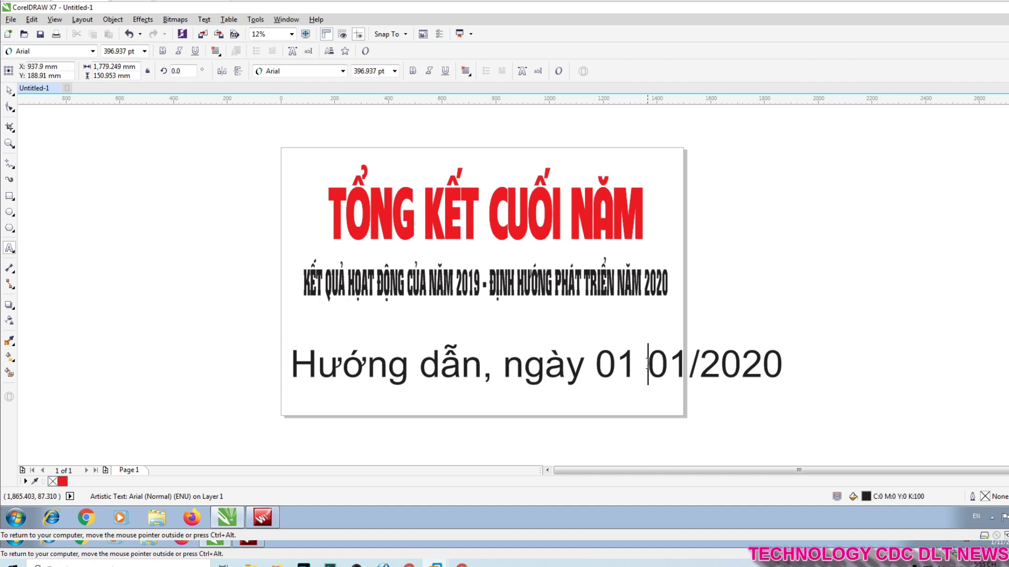
key(Right)
key(Right)
key(Right)
key(BackSpace)
text(năm)
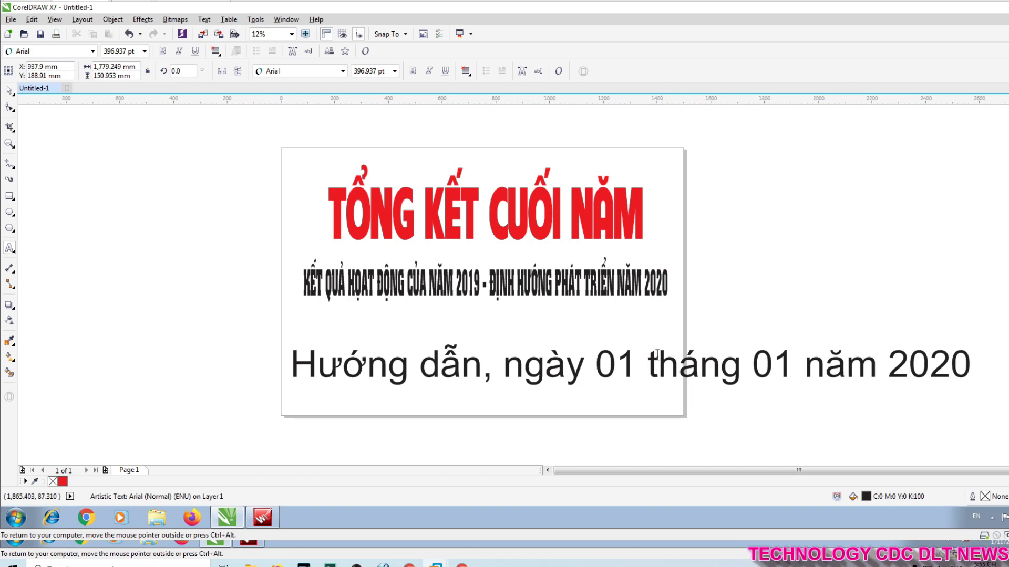
Step: Set the whole place-and-date line in Times New Roman Bold-Italic and give it a black outline
double_click(648, 364)
key(ctrl+a)
click(318, 71)
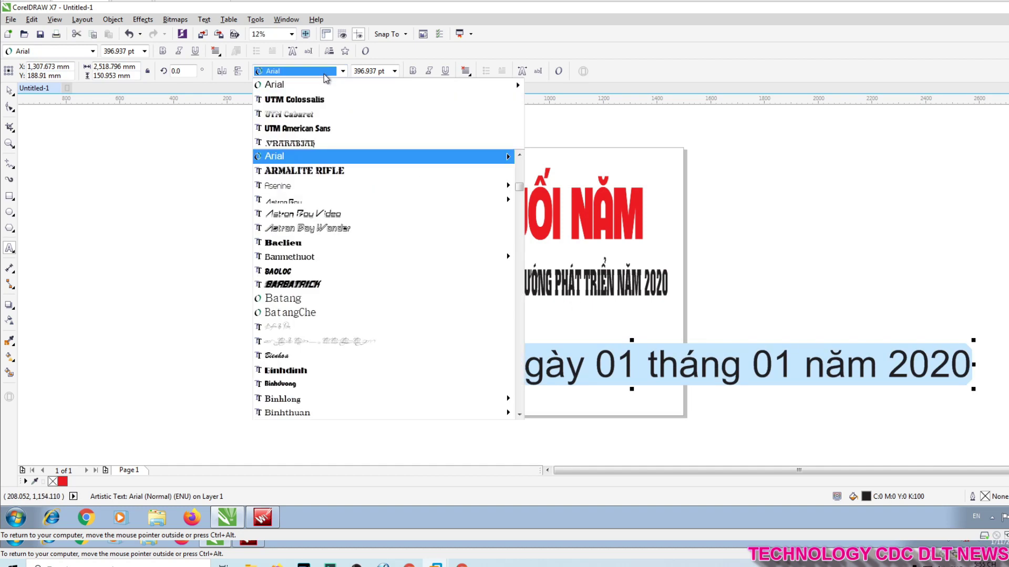
text(tim)
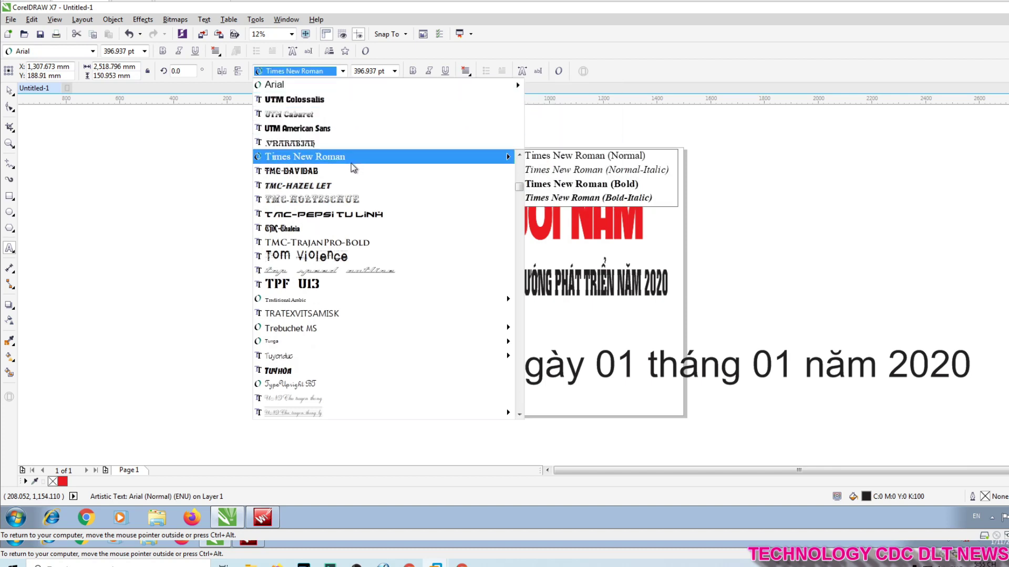
mouse_move(507, 161)
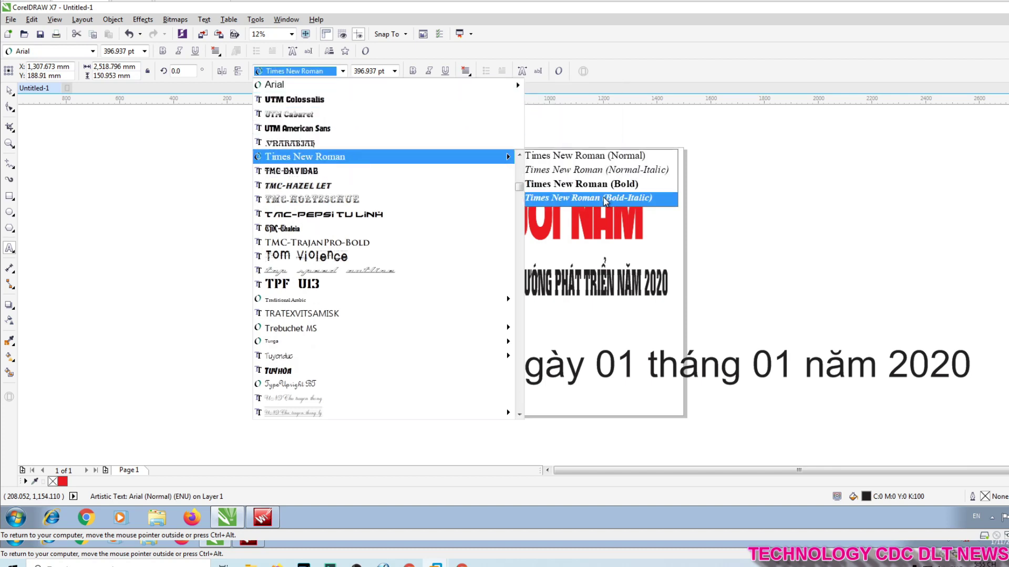
click(588, 197)
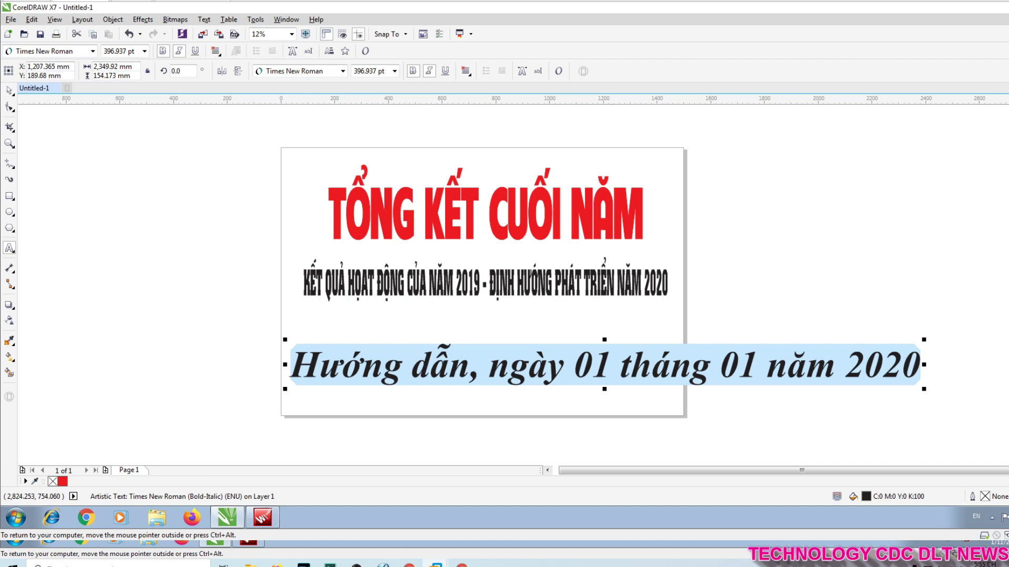
right_click(1008, 126)
click(888, 366)
Step: Narrow and shrink the place-and-date line and position it under the right end of the subtitle
drag(926, 366, 633, 371)
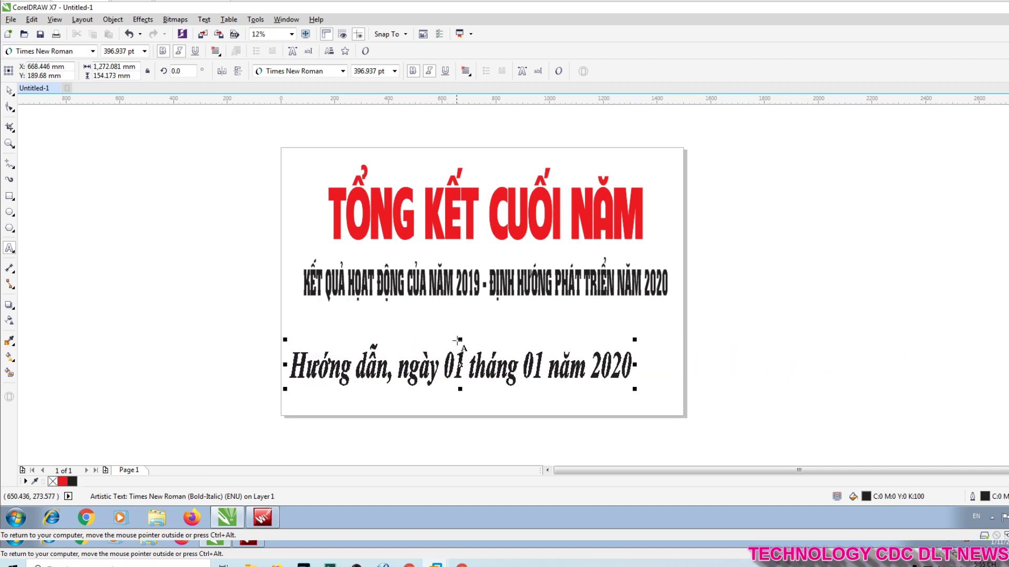
drag(460, 340, 460, 346)
drag(282, 345, 437, 368)
click(298, 364)
click(289, 367)
drag(535, 347, 570, 361)
click(145, 203)
Step: Move the title and subtitle together slightly down the page, centred at about X 756 mm, Y 602 mm
click(9, 91)
drag(263, 308, 337, 381)
click(340, 387)
drag(216, 149, 769, 346)
drag(495, 230, 493, 251)
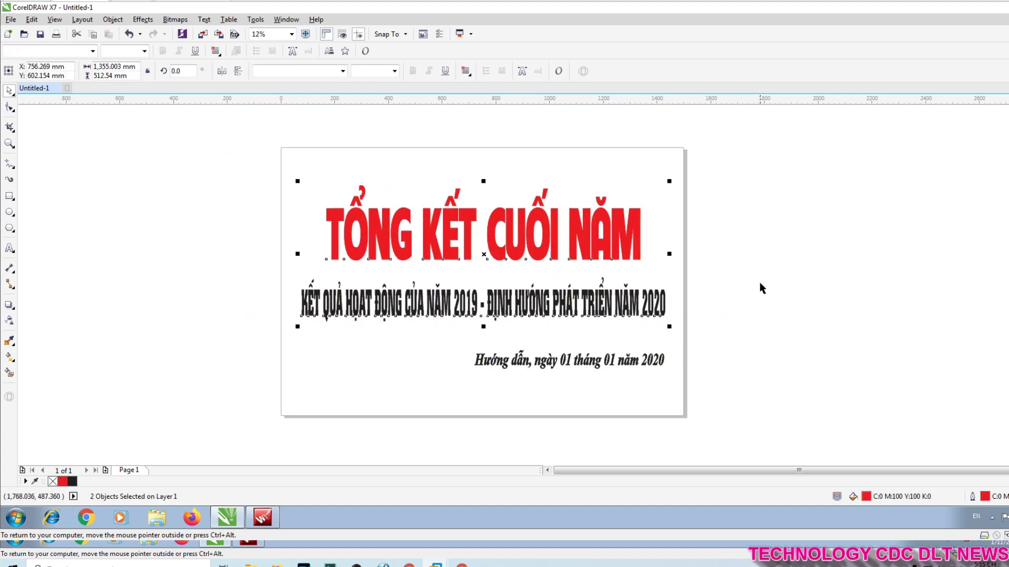
click(760, 284)
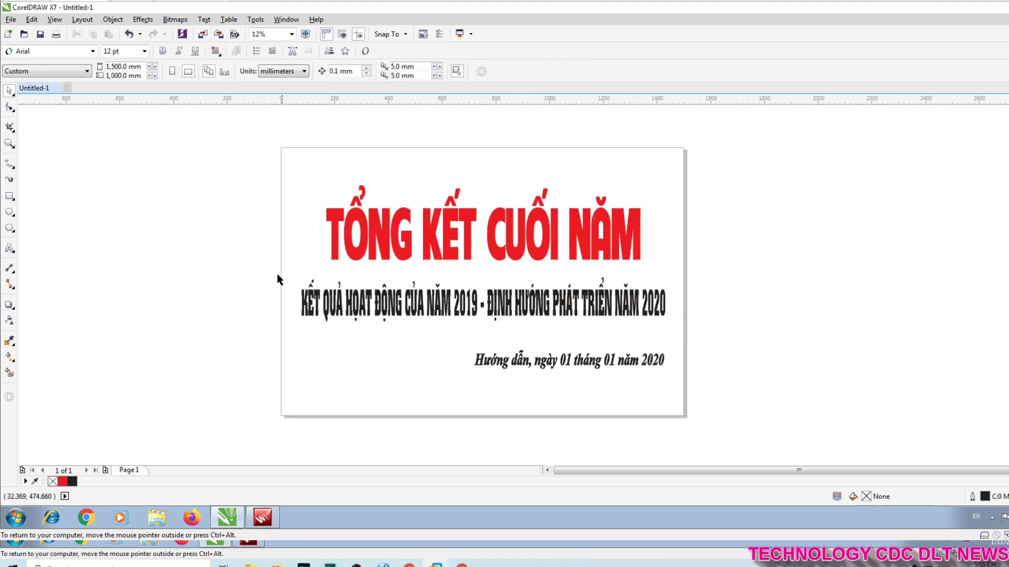
Step: Add the text "Biểu tượng Lo go công ty" in Arial at about 144 pt in the page's upper left corner
click(10, 246)
click(317, 152)
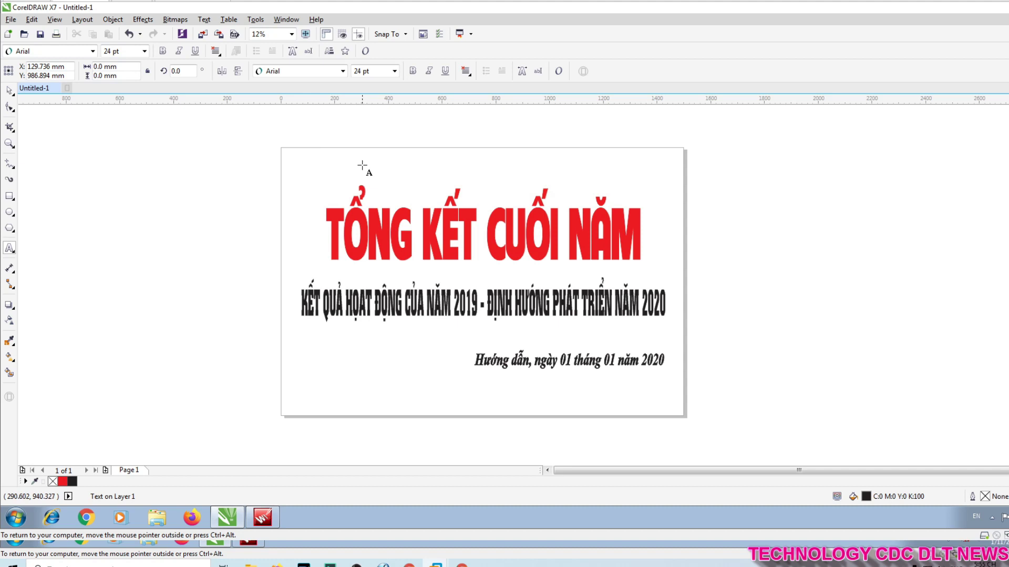
text(CÔNG)
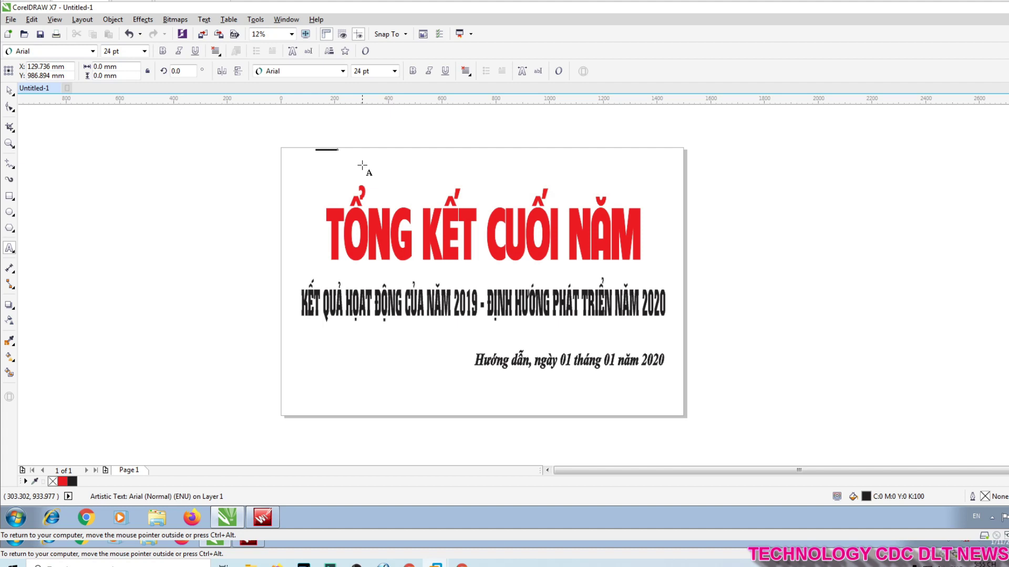
key(ctrl+space)
drag(345, 153, 475, 181)
drag(396, 156, 360, 163)
click(371, 159)
key(BackSpace)
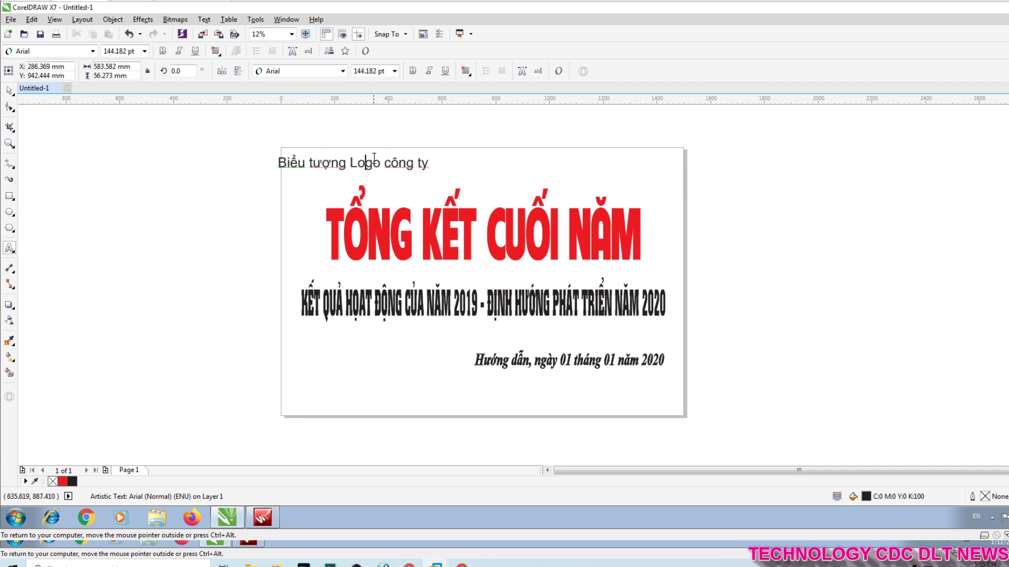
key(ctrl+space)
mouse_move(350, 159)
mouse_down()
mouse_move(368, 168)
mouse_move(353, 162)
mouse_up()
Step: Add the text "Thông tin informartion" in Arial at about 156 pt in the page's upper right corner
key(F8)
click(549, 158)
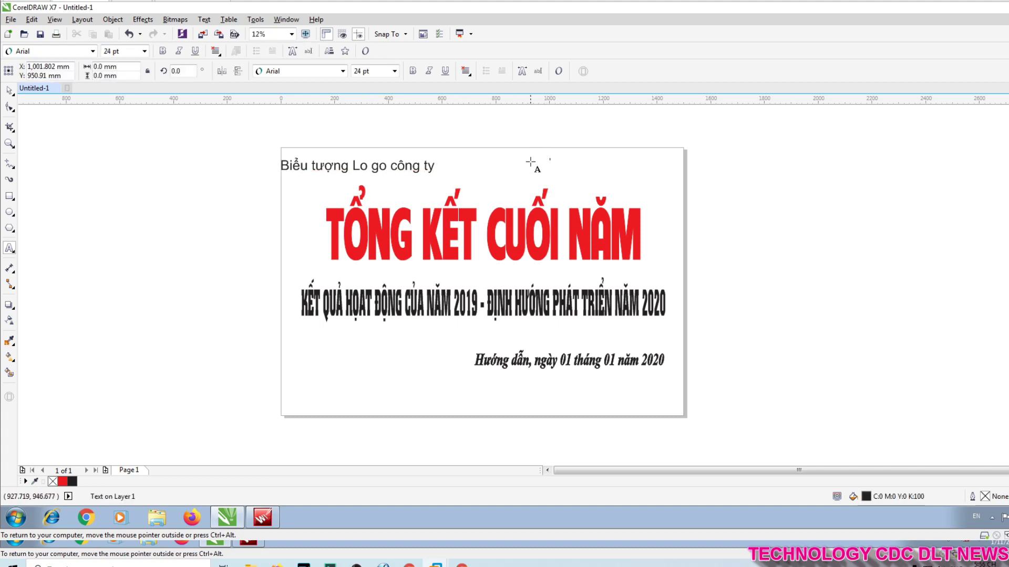
text(T)
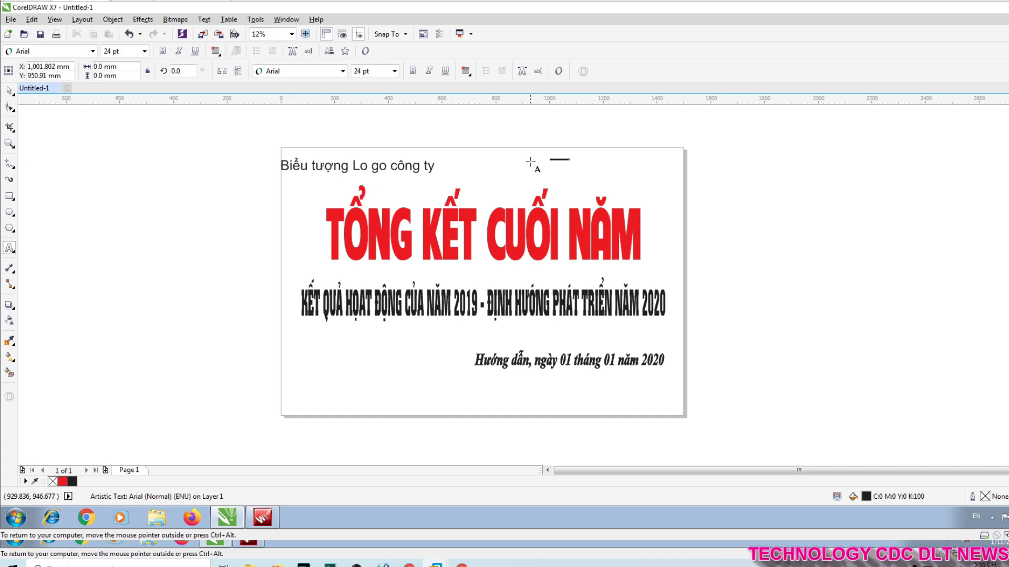
click(557, 159)
drag(570, 163, 695, 181)
mouse_move(615, 165)
mouse_down()
mouse_move(586, 165)
mouse_move(620, 165)
mouse_move(595, 163)
mouse_up()
click(596, 164)
click(619, 159)
click(667, 168)
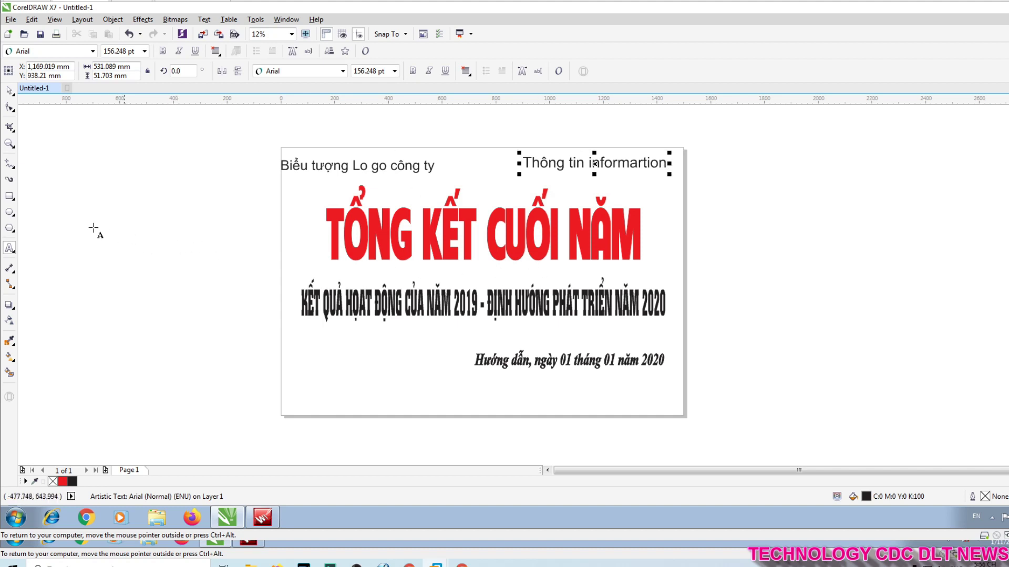
Step: Recolour the title "TỔNG KẾT CUỐI NĂM" with a yellow fill and yellow outline
click(10, 91)
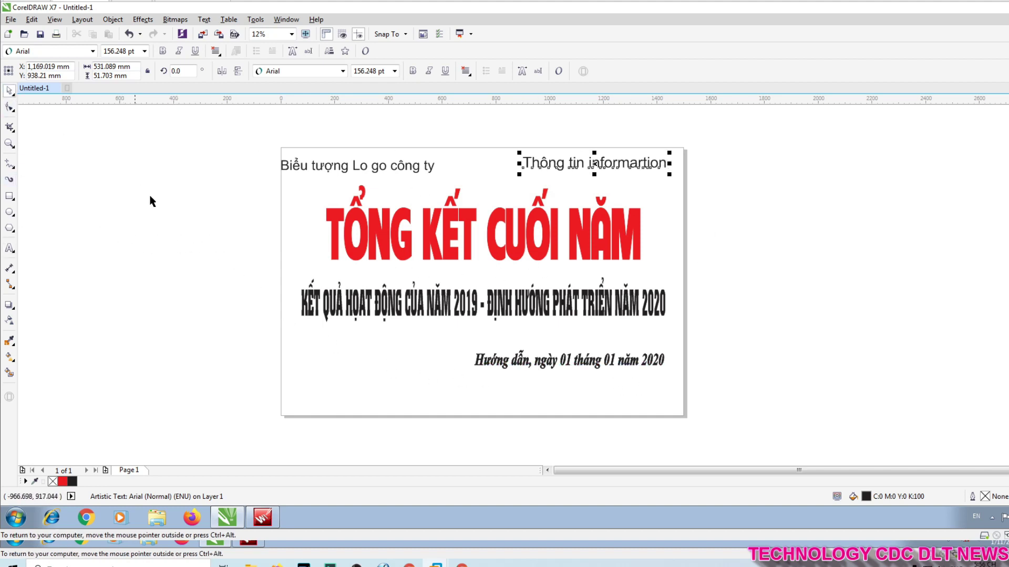
click(138, 186)
drag(253, 153, 735, 415)
click(506, 257)
click(825, 296)
click(616, 256)
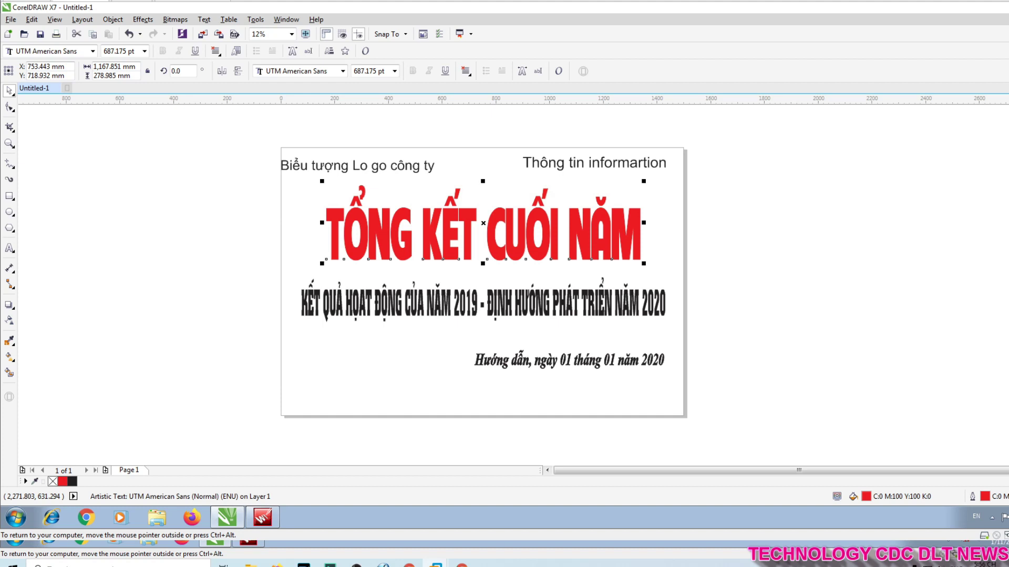
click(1008, 262)
right_click(1008, 263)
click(881, 322)
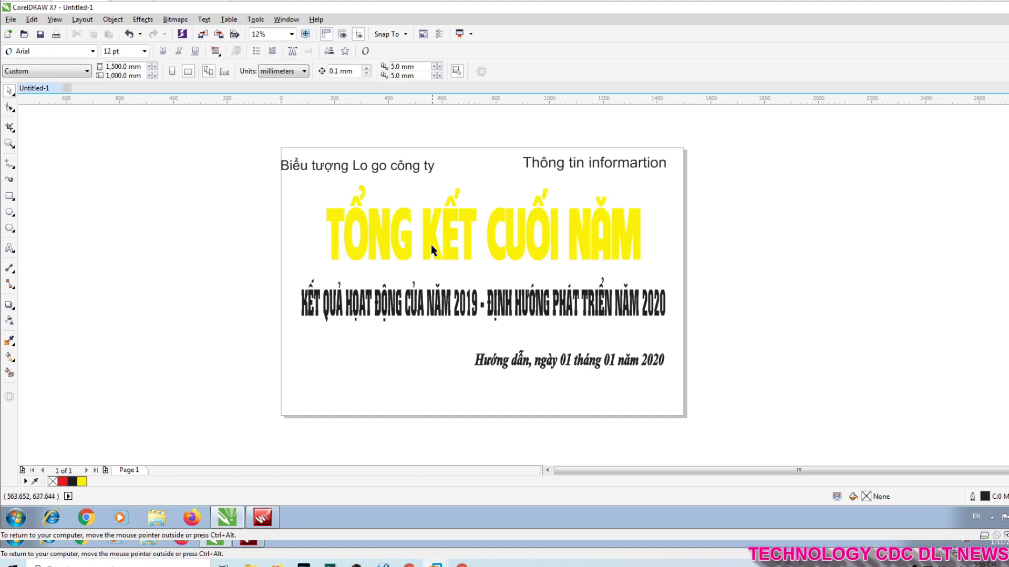
click(357, 166)
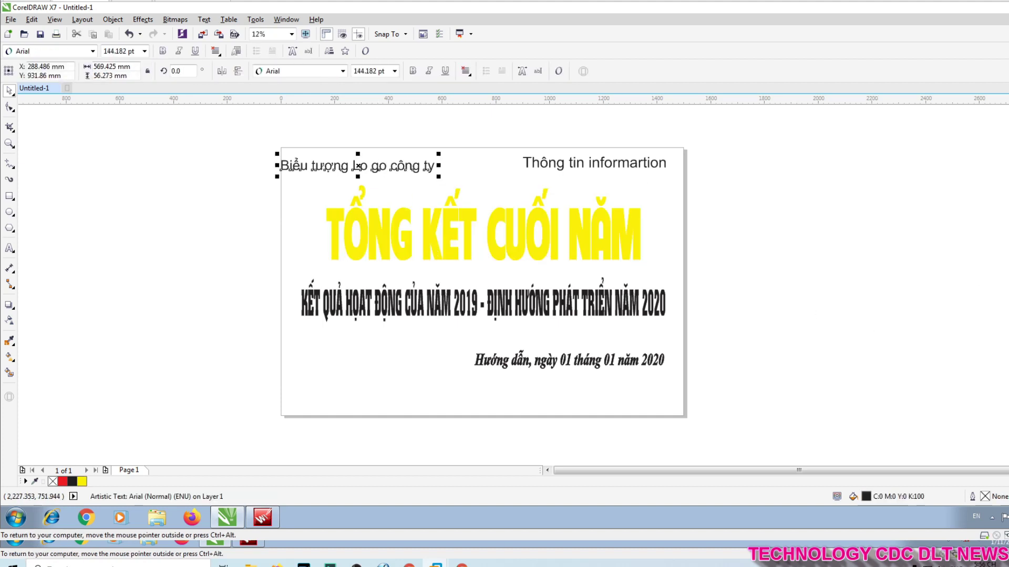
click(962, 235)
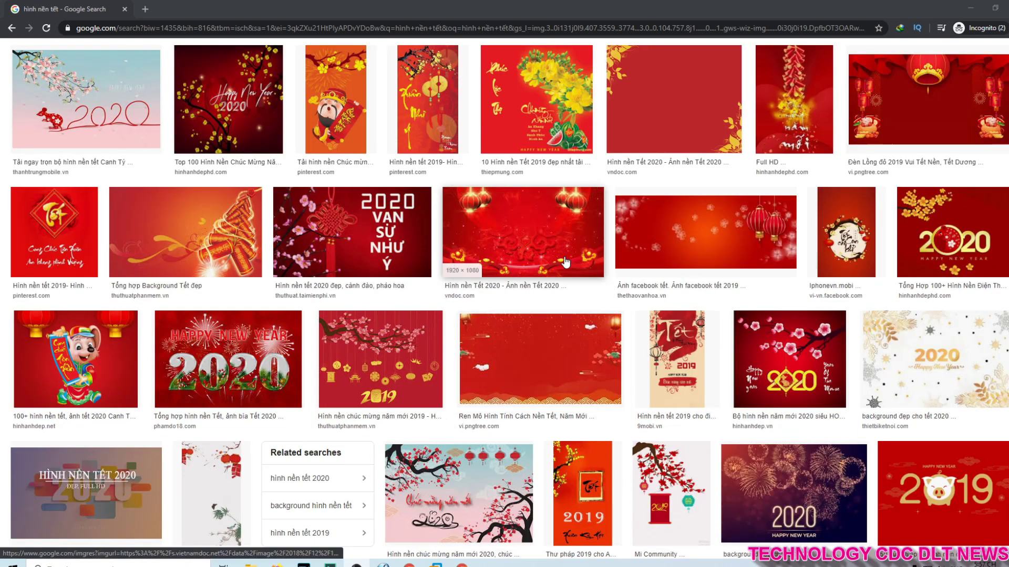
Step: Browse the "hình nền tết" image results in the browser and preview red backgrounds suitable for the sign
scroll(526, 378, down, 6)
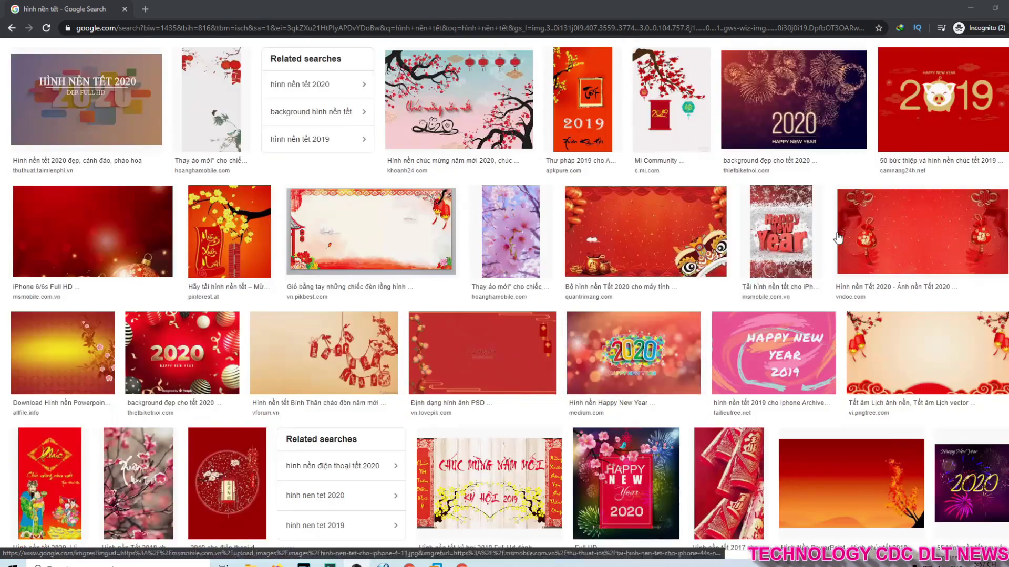
click(881, 229)
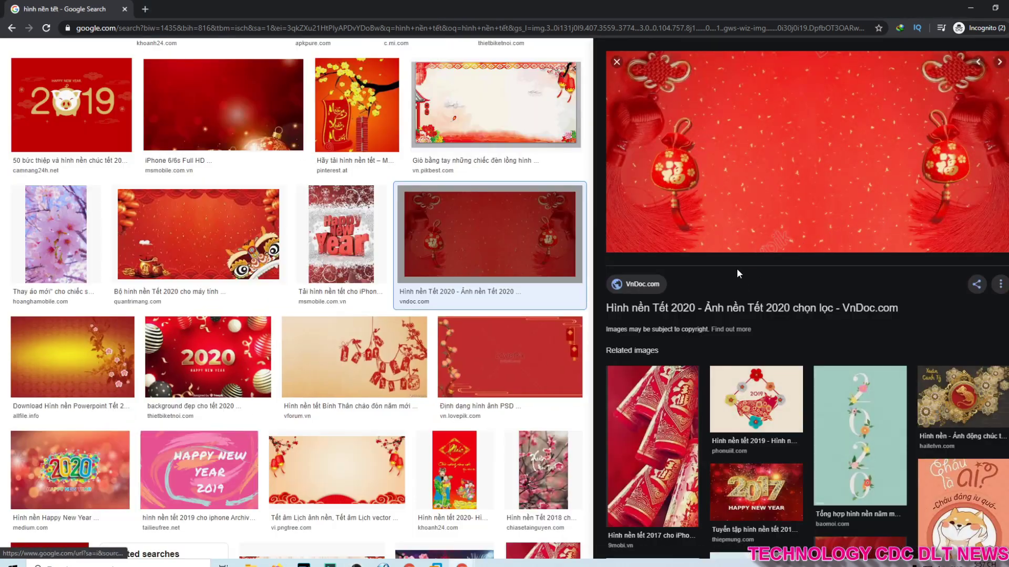
scroll(510, 194, up, 8)
scroll(509, 193, up, 2)
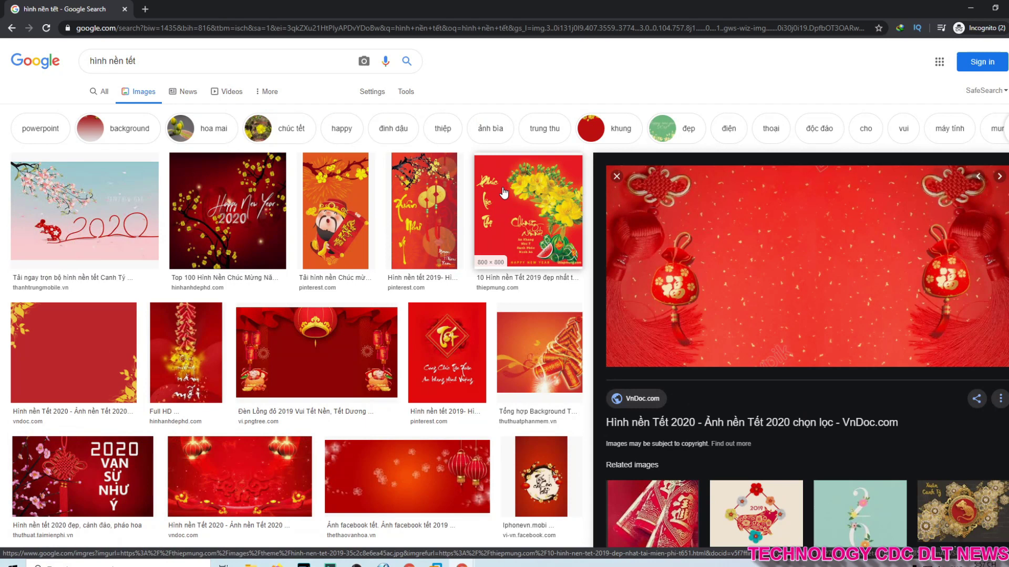
click(407, 475)
click(652, 346)
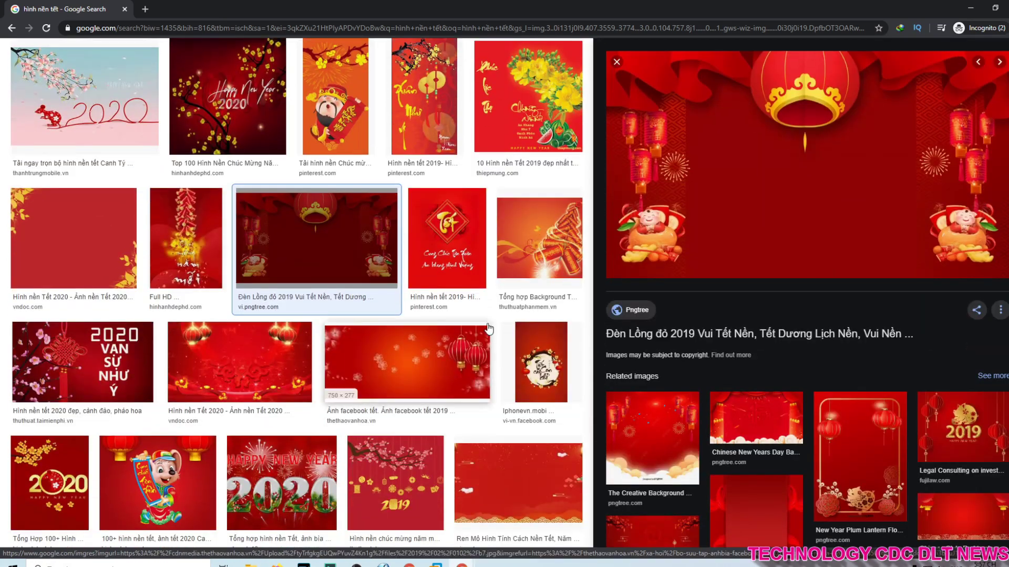
scroll(493, 326, up, 2)
scroll(489, 349, down, 2)
Step: Open the red banner image with flowers and two lanterns and bring it into CorelDRAW, left of the page
click(484, 350)
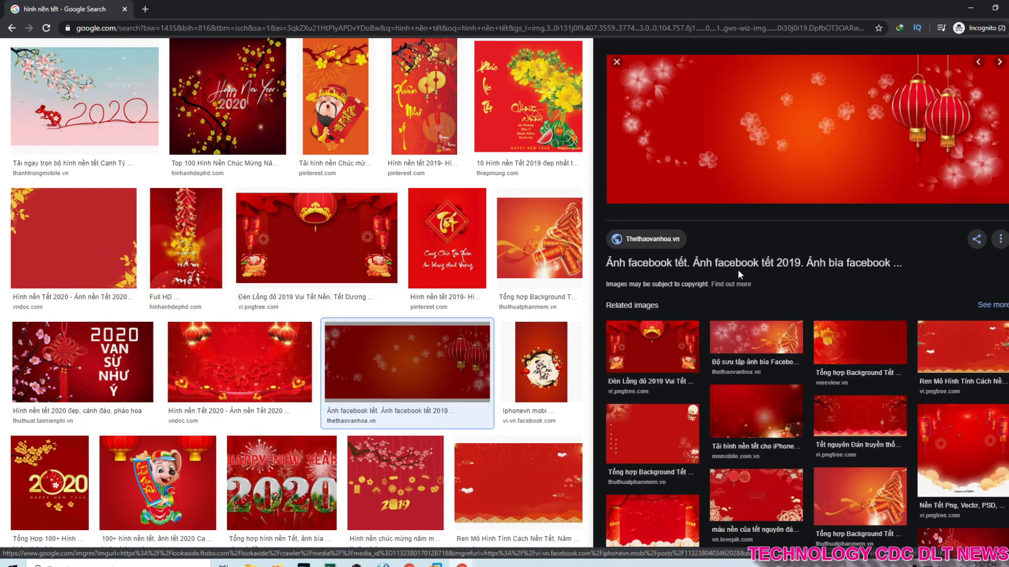
right_click(740, 118)
click(762, 207)
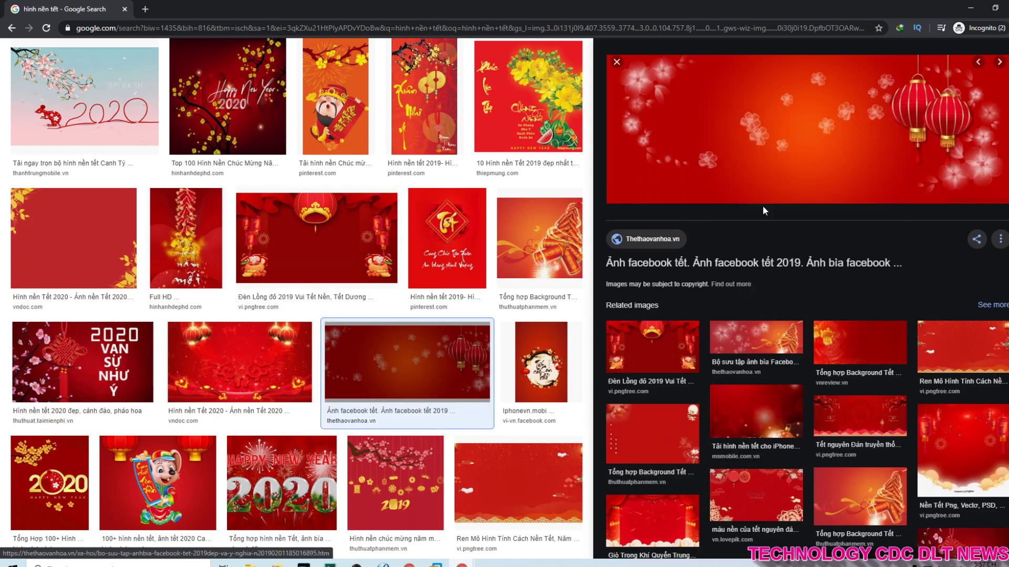
key(Return)
drag(619, 5, 761, 34)
drag(481, 496, 185, 338)
click(184, 335)
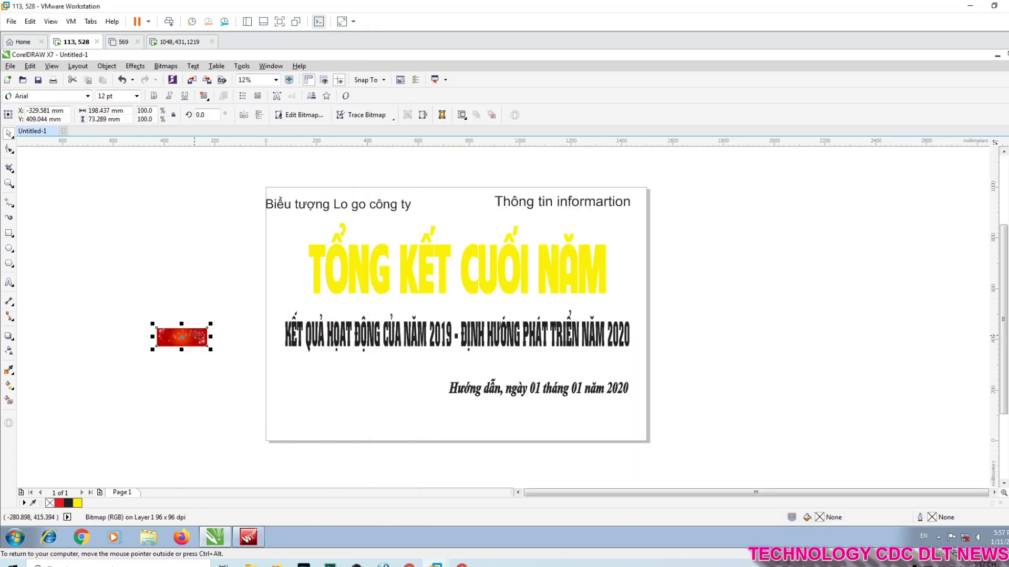
Step: Stretch and position the lantern image to cover the page, at about 1,488 × 997 mm
drag(181, 322, 181, 265)
drag(212, 308, 393, 307)
drag(262, 305, 366, 220)
drag(499, 264, 646, 313)
drag(455, 312, 454, 444)
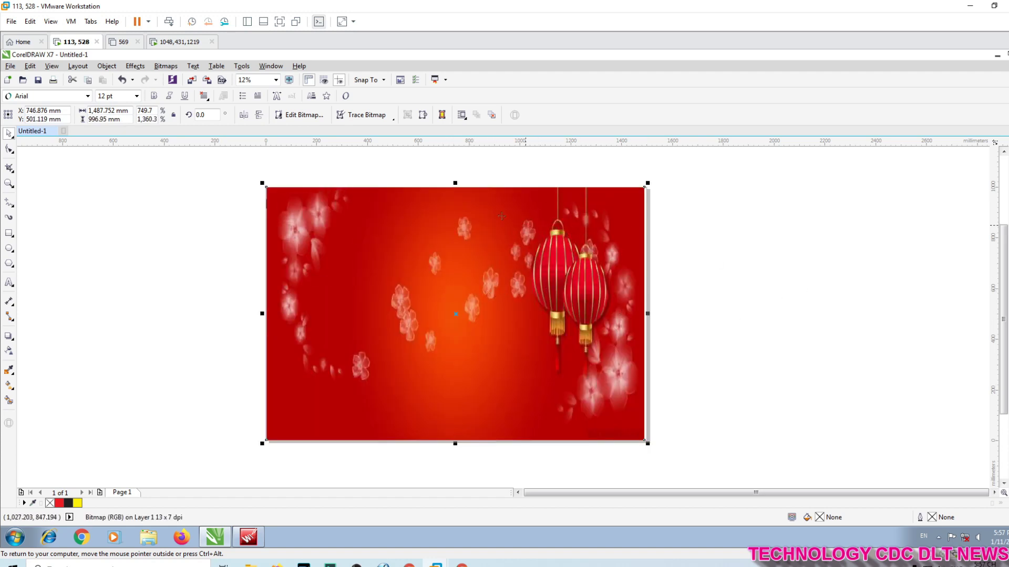
Step: Send the lantern image to the back of the layer, behind all the text
click(223, 227)
click(305, 234)
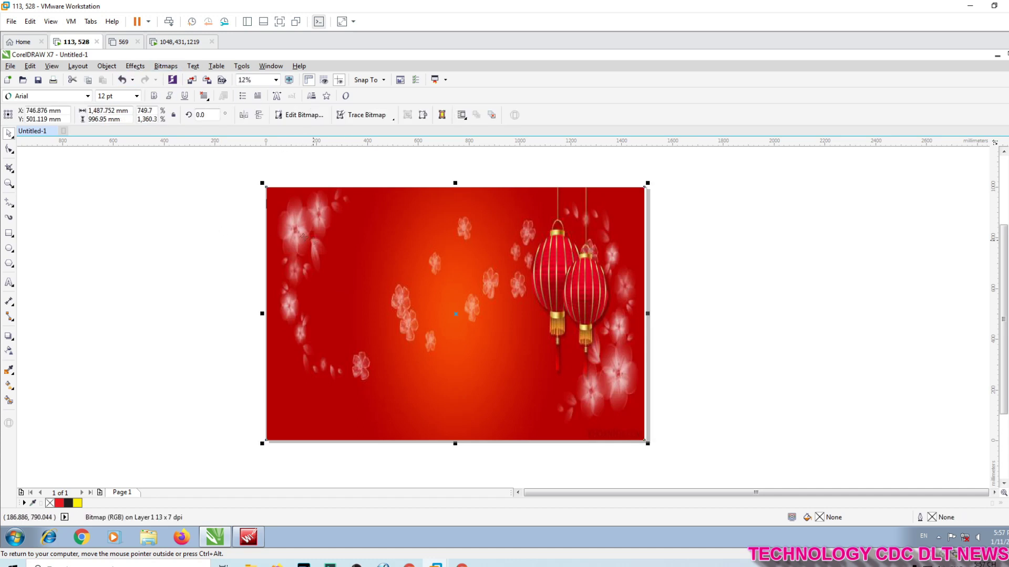
click(113, 68)
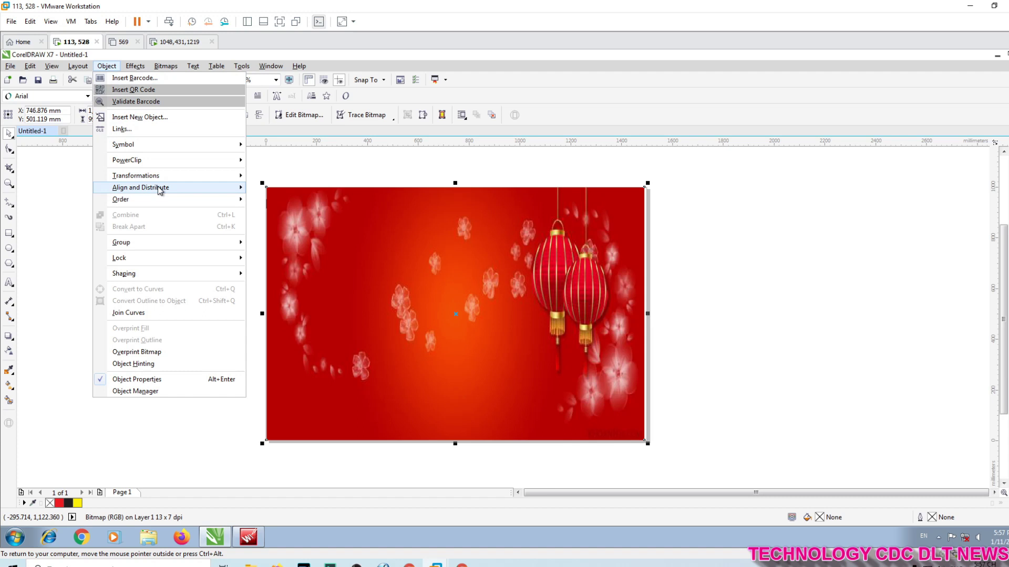
mouse_move(182, 201)
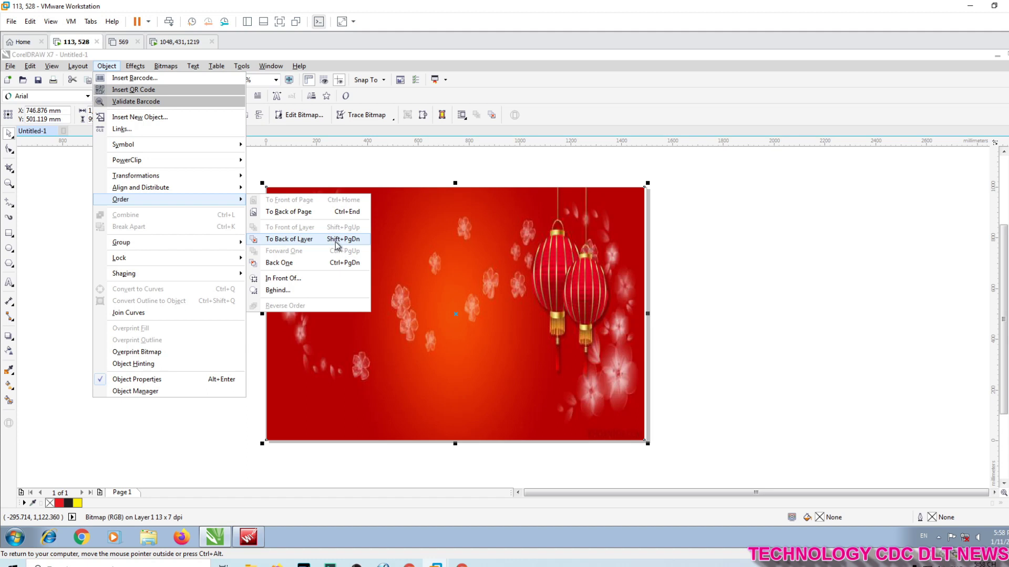
click(350, 245)
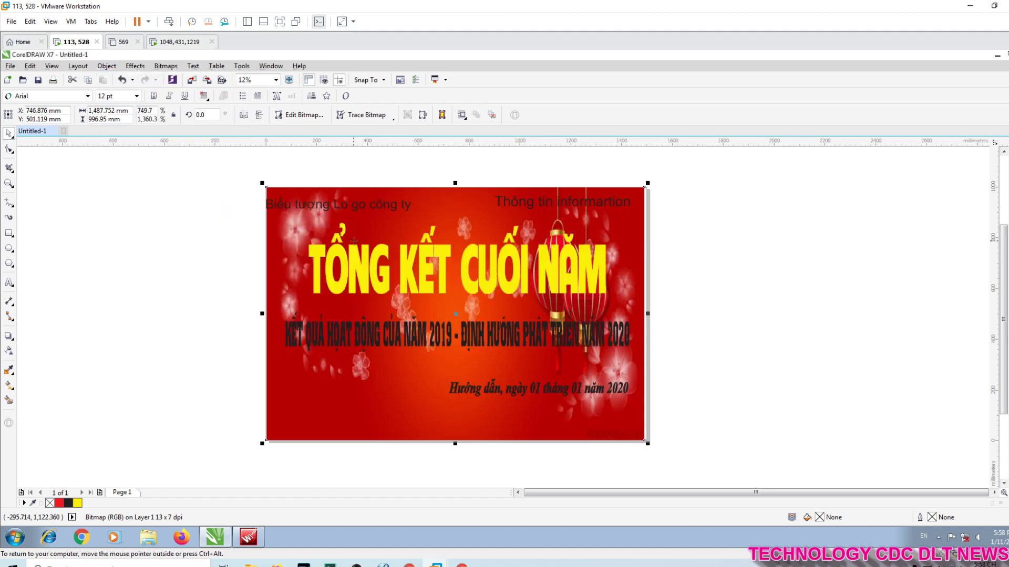
click(777, 310)
Step: Try green on the "Thông tin informartion" text, and settle on a white fill and white outline
click(604, 202)
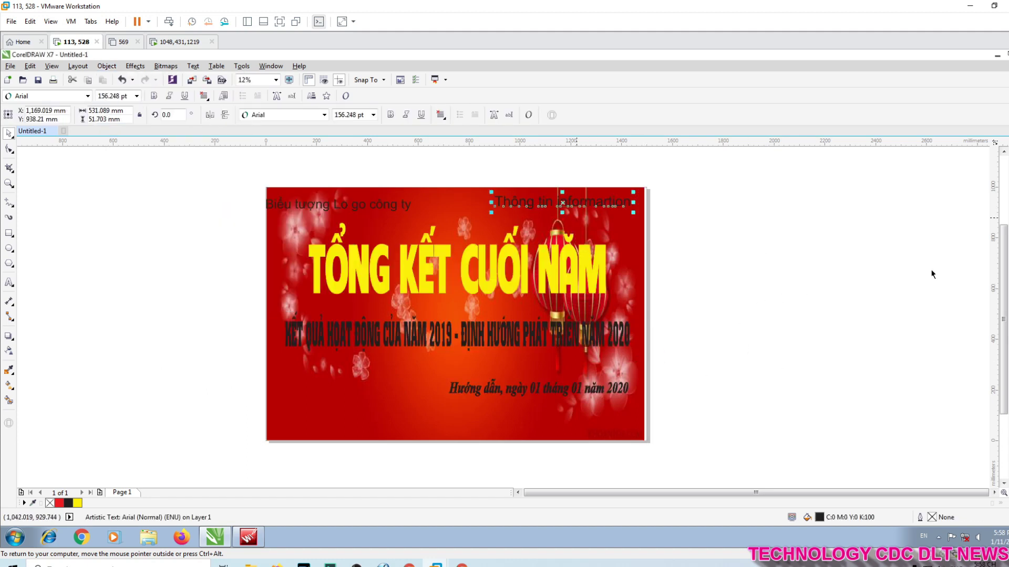
right_click(1008, 302)
click(1008, 302)
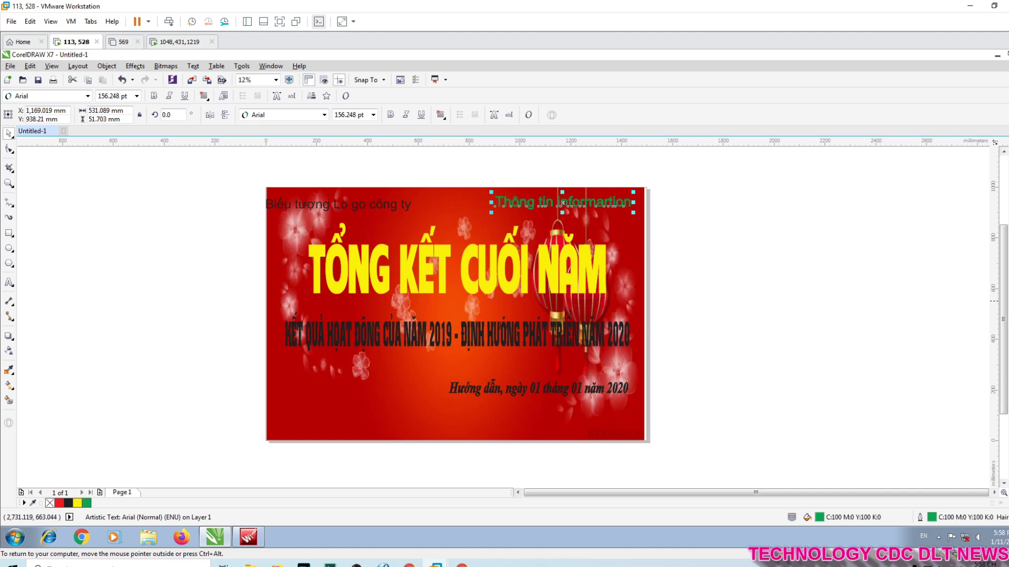
right_click(1008, 273)
click(1008, 274)
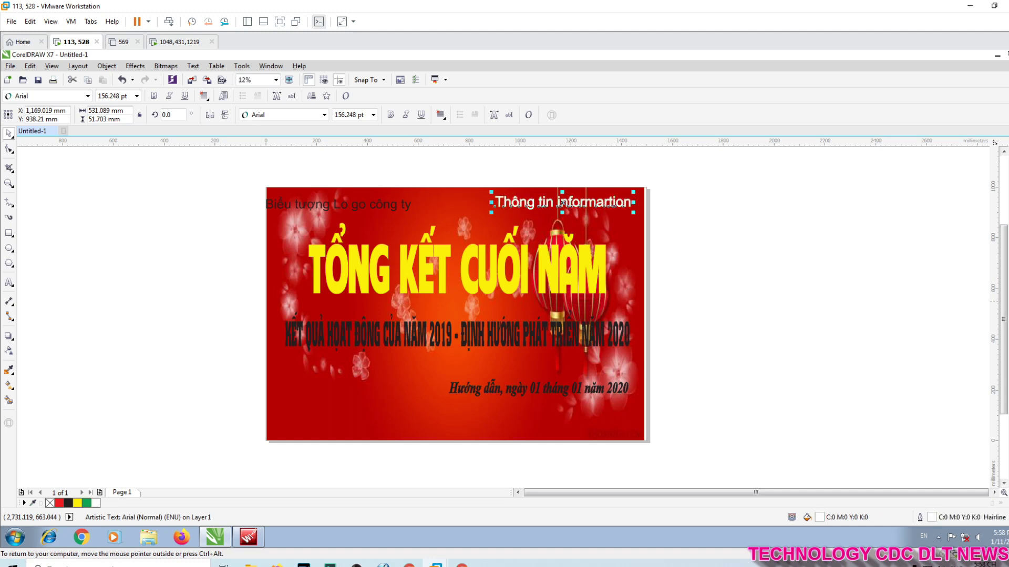
Step: Give the "Biểu tượng Lo go công ty" text and the subtitle line a white fill and white outline
click(352, 204)
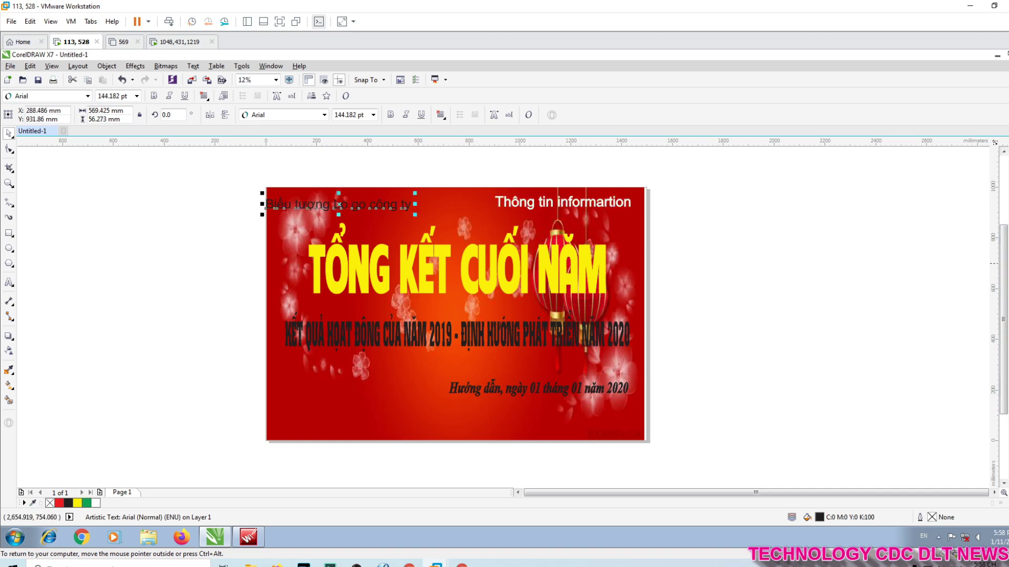
right_click(1008, 274)
click(1008, 274)
click(547, 352)
click(1004, 301)
right_click(1004, 301)
Step: Give the "Hướng dẫn, ngày 01 tháng 01 năm 2020" date line a yellow fill and yellow outline
click(615, 390)
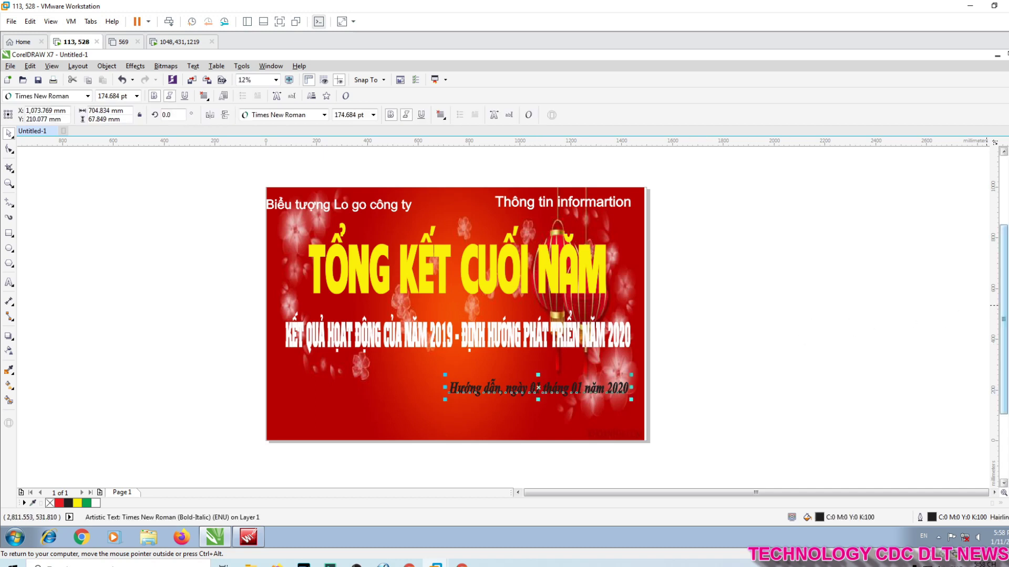
right_click(1005, 305)
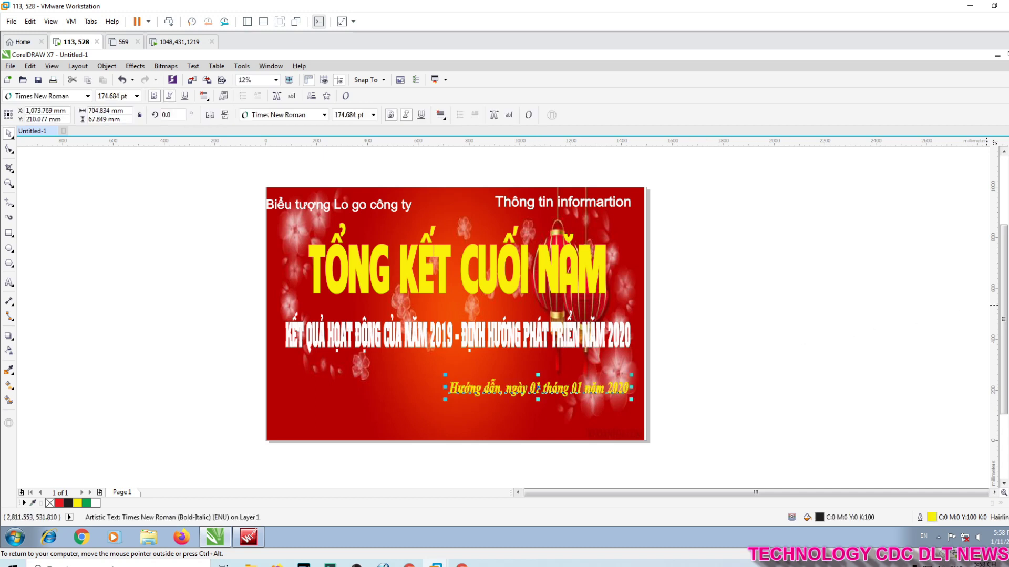
click(910, 350)
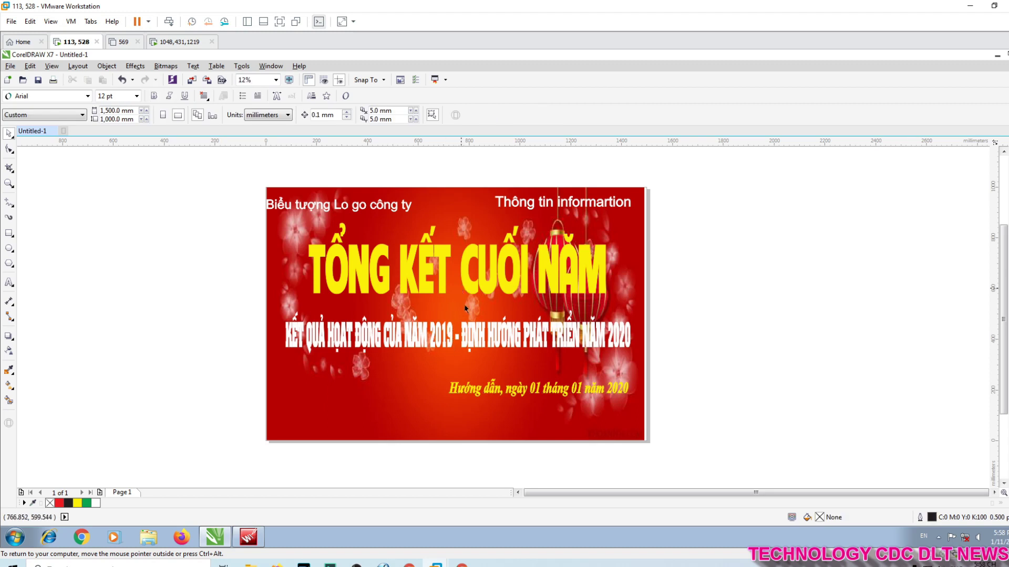
Step: Break the subtitle into two lines before "ĐỊNH HƯỚNG" and widen it to about 1,264 mm
click(454, 339)
double_click(454, 339)
key(Return)
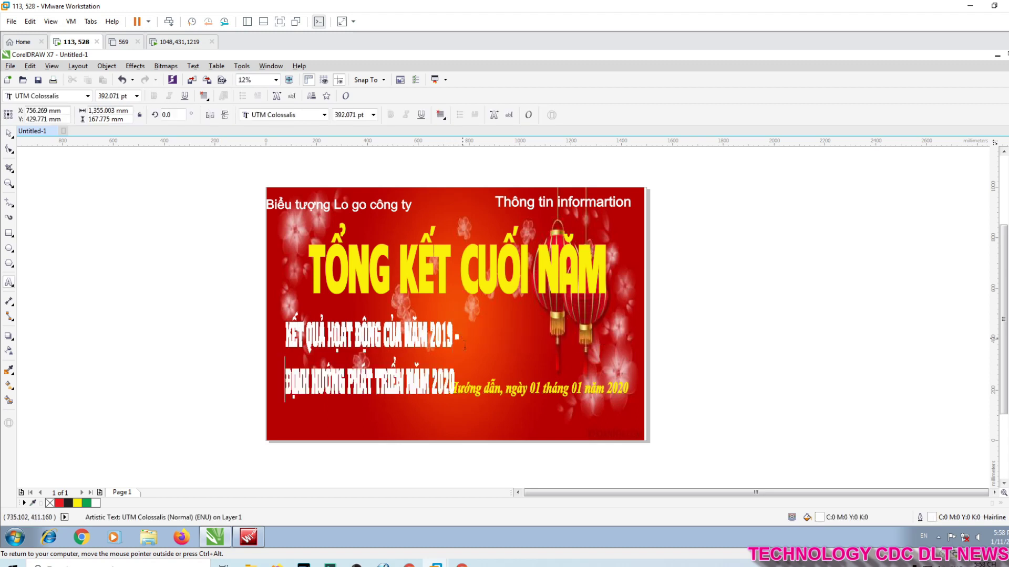
double_click(456, 355)
click(442, 361)
drag(462, 355, 610, 355)
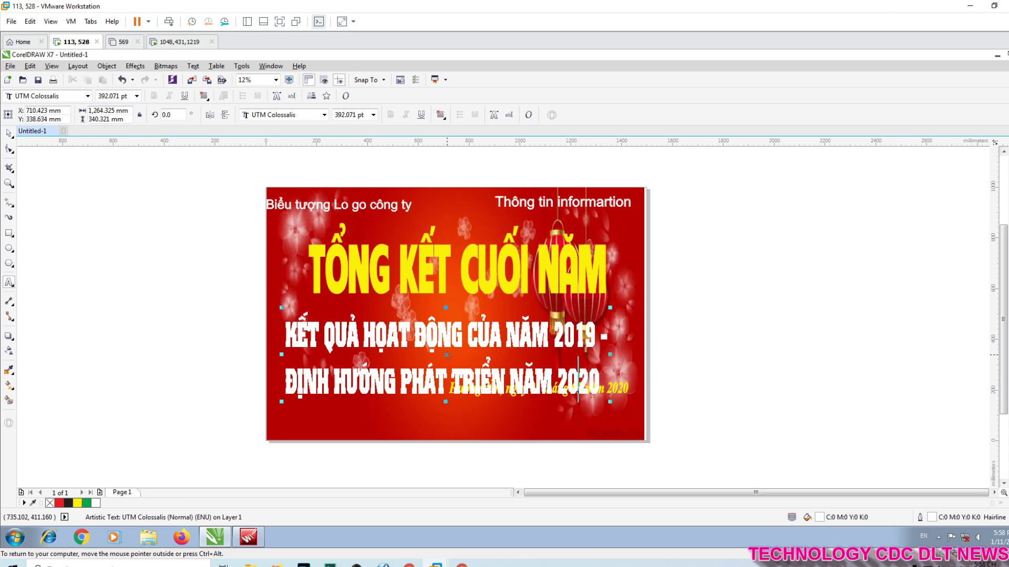
Step: Move the subtitle up beneath the title, and move the date line down clear of its second line
drag(445, 355, 461, 345)
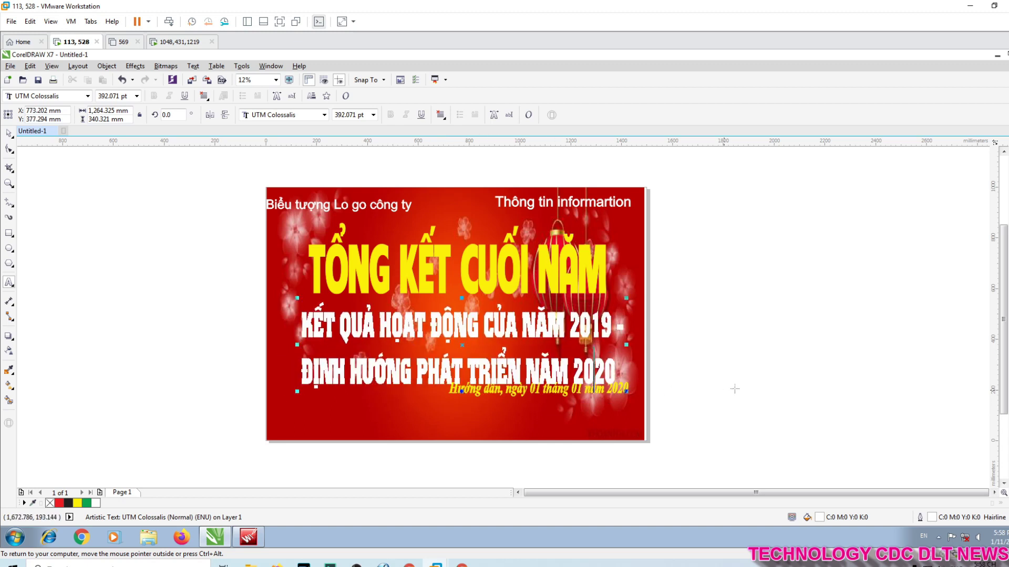
click(552, 389)
drag(538, 389, 537, 408)
Step: Shrink the subtitle's height to about 233 mm, move it up slightly, and delete the dash after "2019"
click(507, 367)
key(Escape)
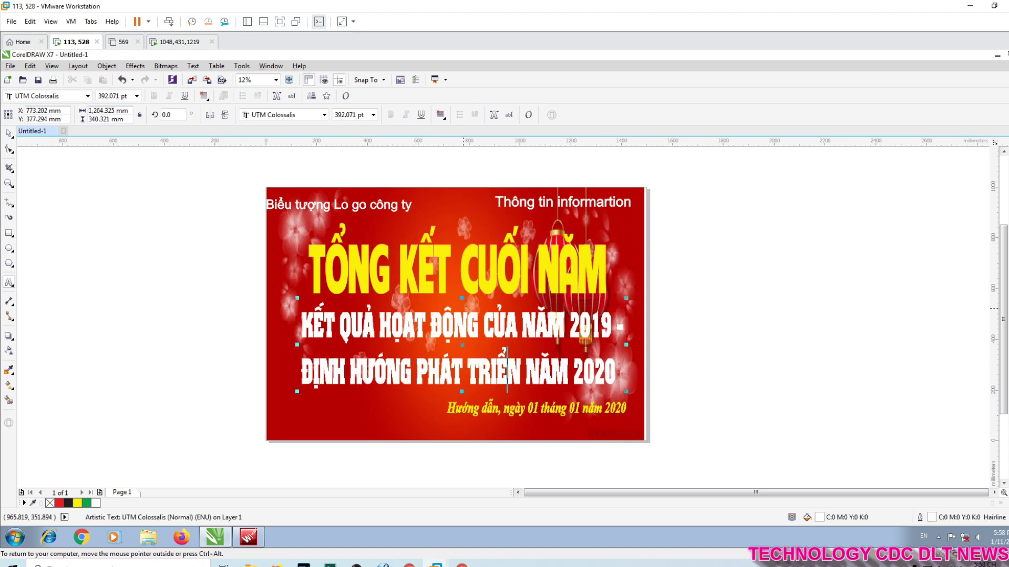
drag(463, 298, 467, 313)
click(496, 363)
drag(461, 345, 473, 337)
key(BackSpace)
key(BackSpace)
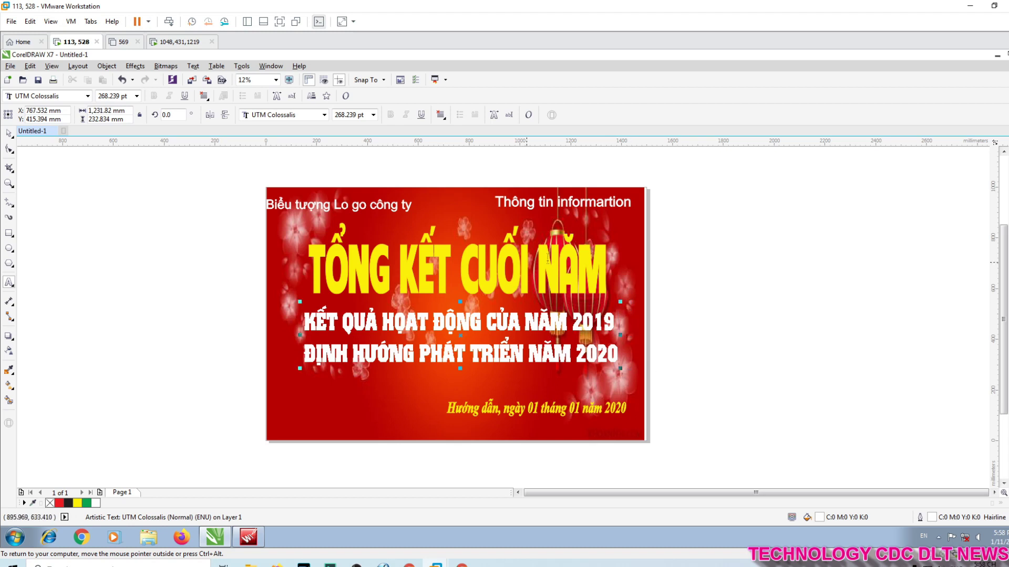
Step: Narrow the "TỔNG KẾT CUỐI NĂM" title symmetrically about its centre, to about 951 mm wide
scroll(443, 288, down, 2)
scroll(505, 393, up, 2)
scroll(505, 393, down, 1)
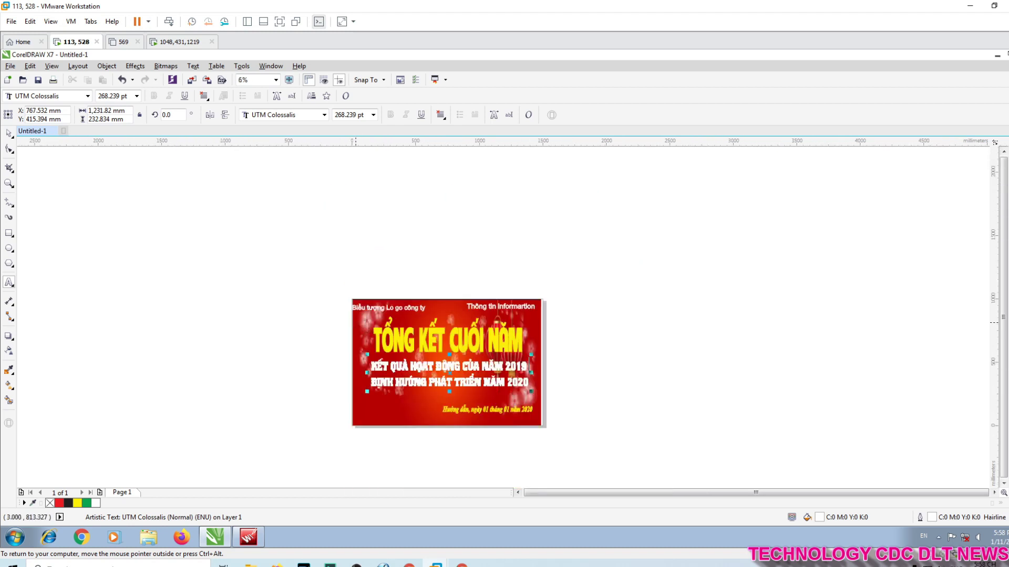
scroll(451, 379, up, 3)
scroll(452, 379, down, 2)
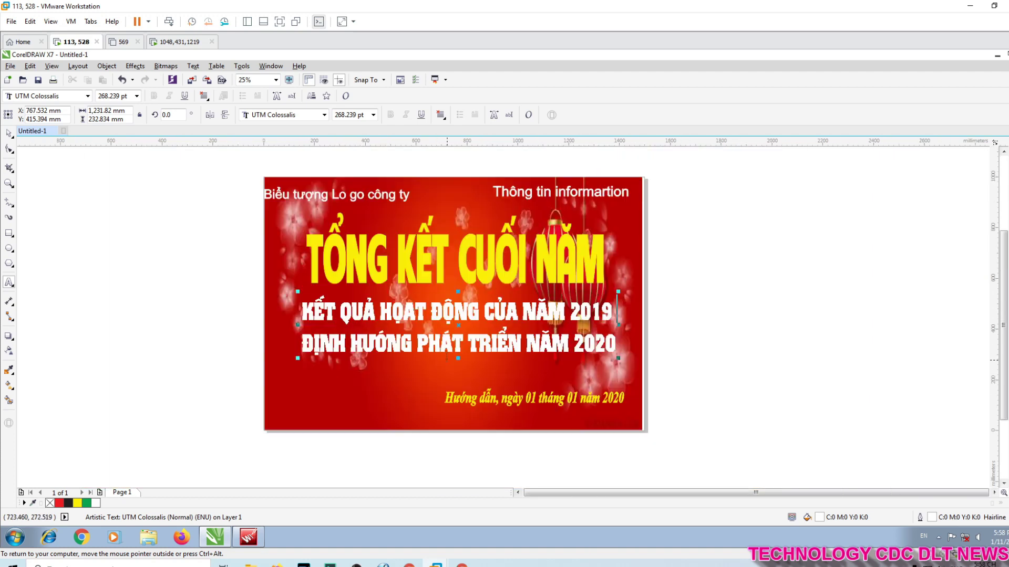
click(445, 258)
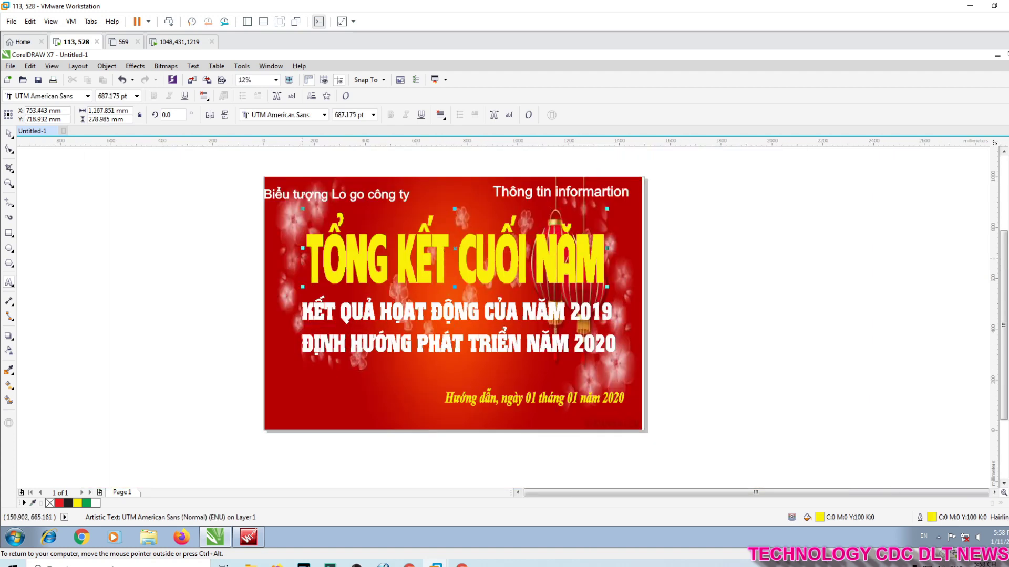
drag(302, 250, 331, 247)
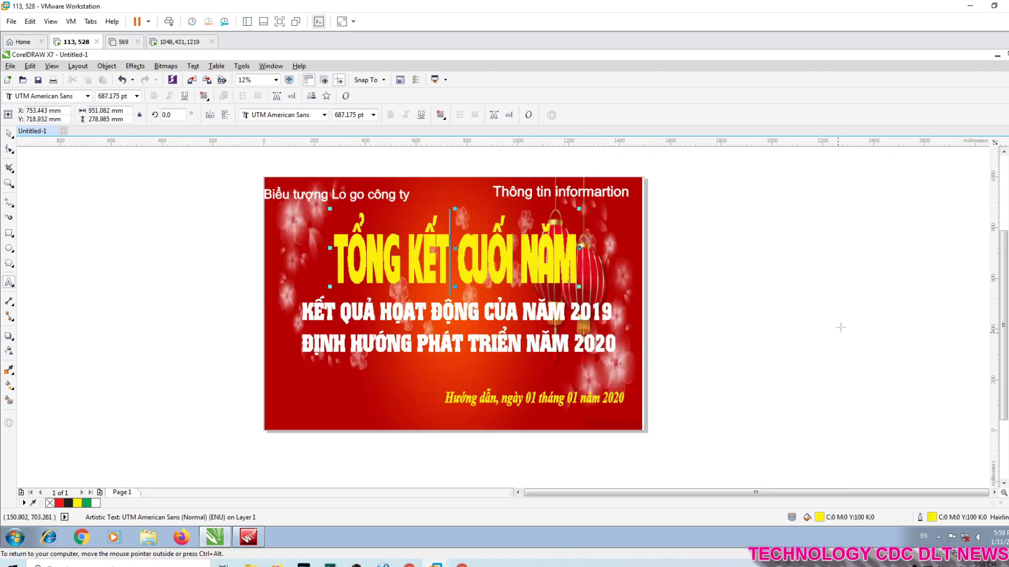
click(823, 317)
Step: Resize the two-line subtitle to about 1,303 × 237 mm and position it just below the title
click(416, 313)
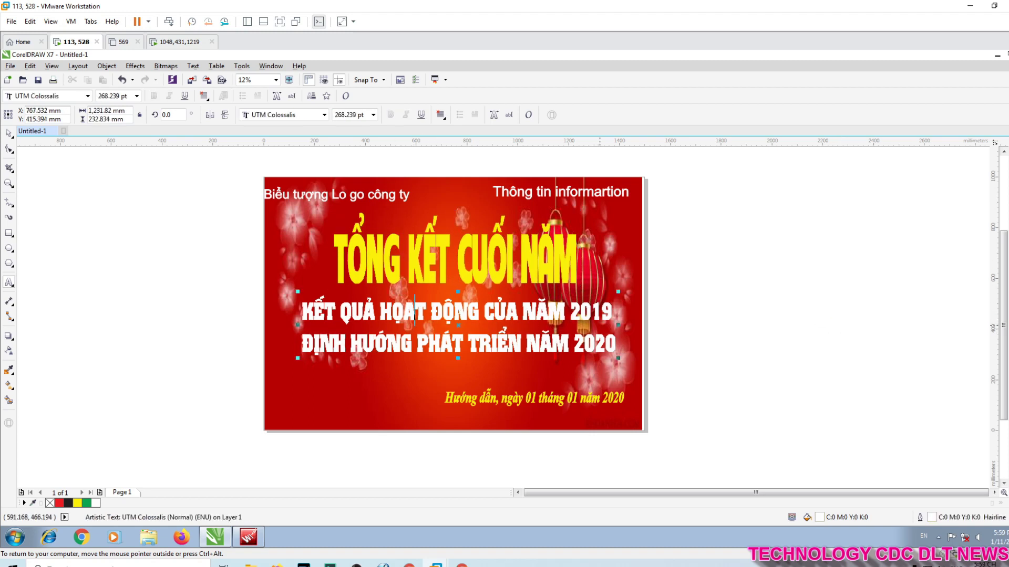
drag(618, 325, 627, 326)
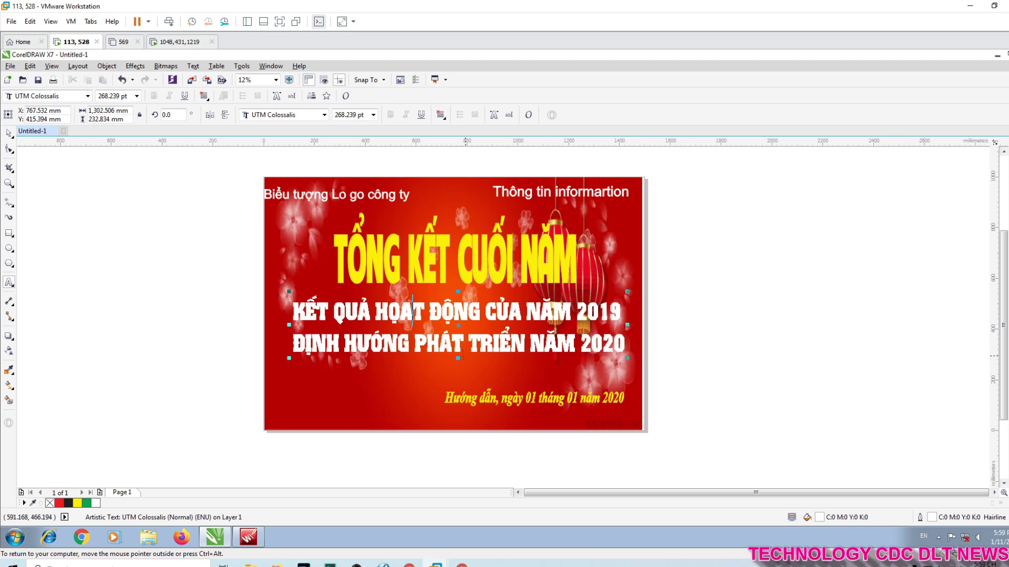
drag(458, 362, 457, 369)
drag(458, 328, 458, 328)
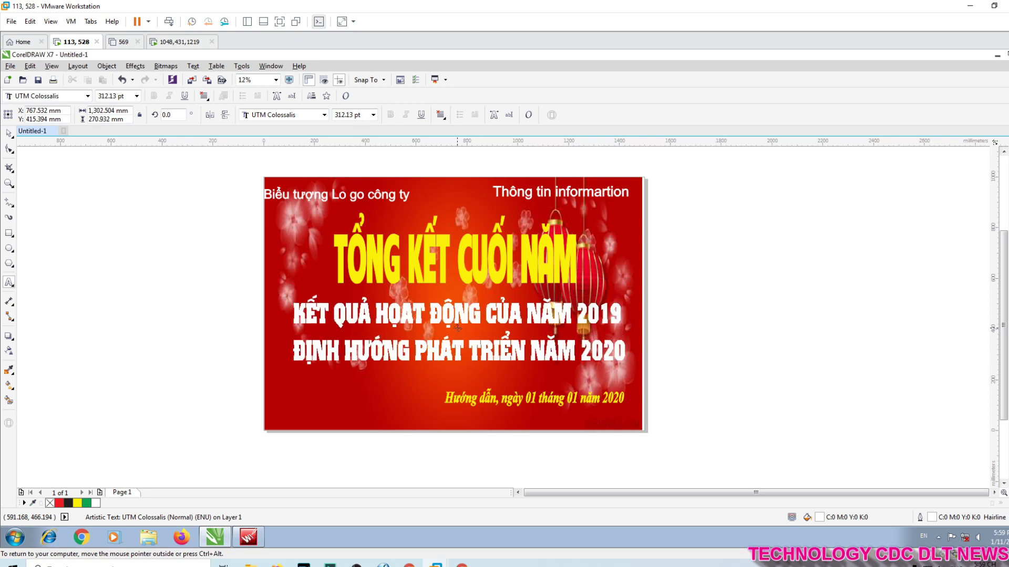
key(ctrl+KP_2)
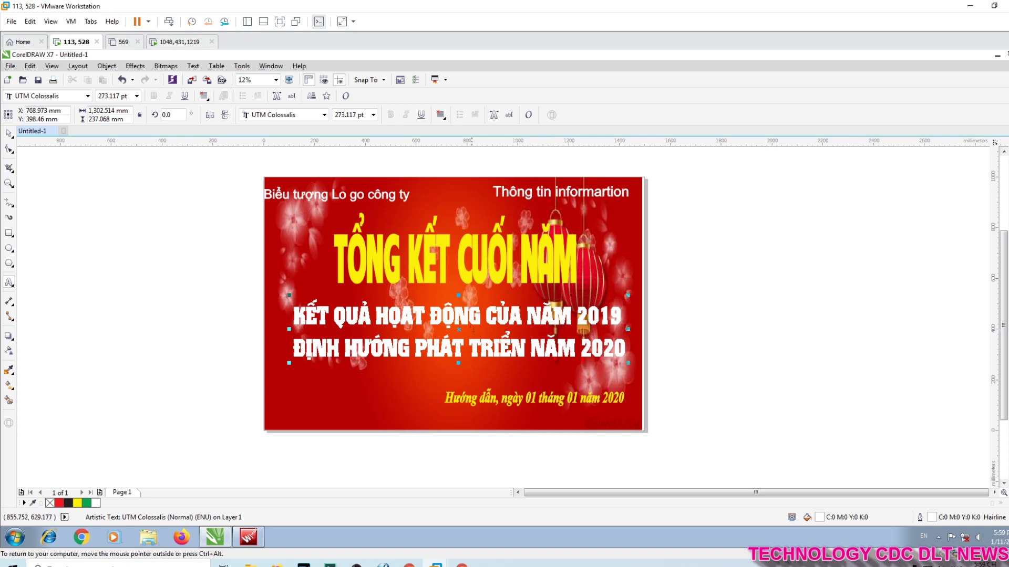
Step: Shift the date line slightly right and down, to about X 1,089 mm, Y 128 mm
click(533, 398)
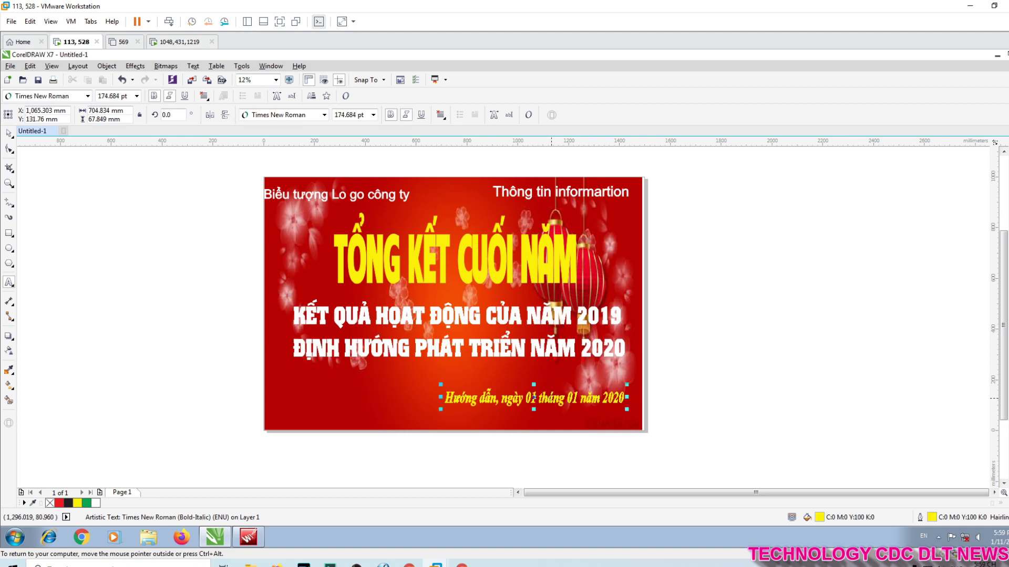
drag(533, 398, 539, 400)
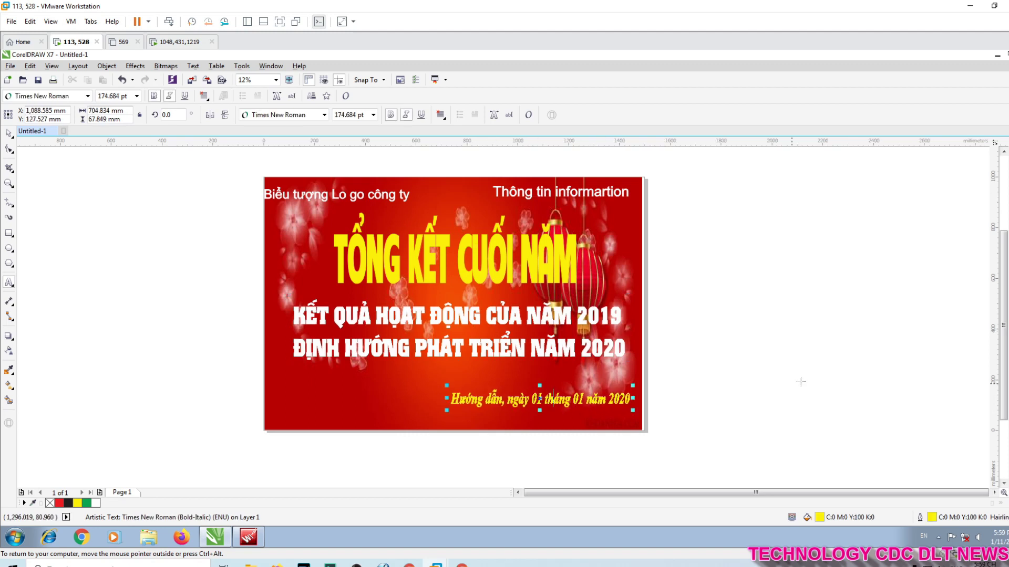
click(801, 381)
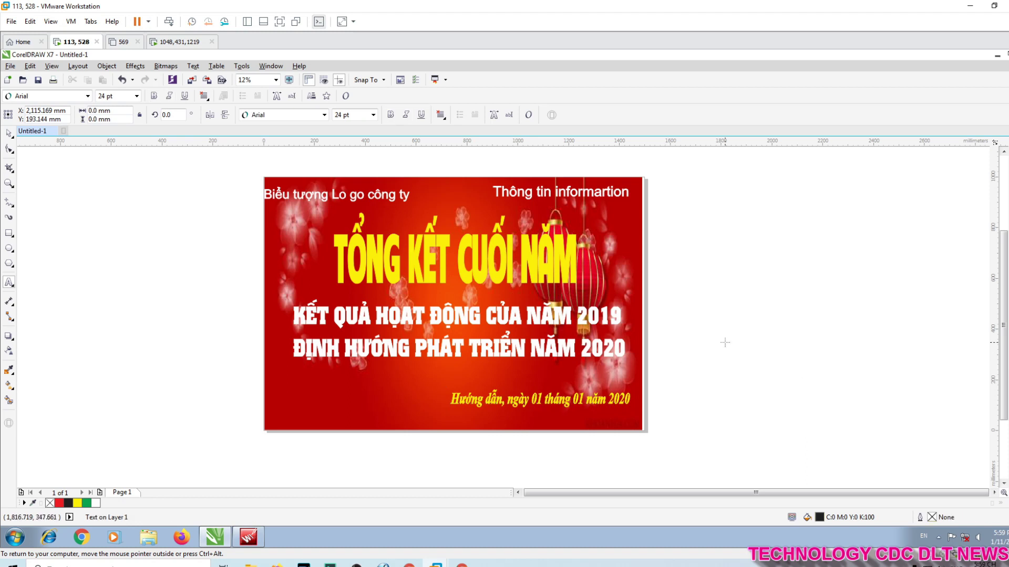
Step: Stretch the lantern background image horizontally until it reaches the page's right edge
click(9, 133)
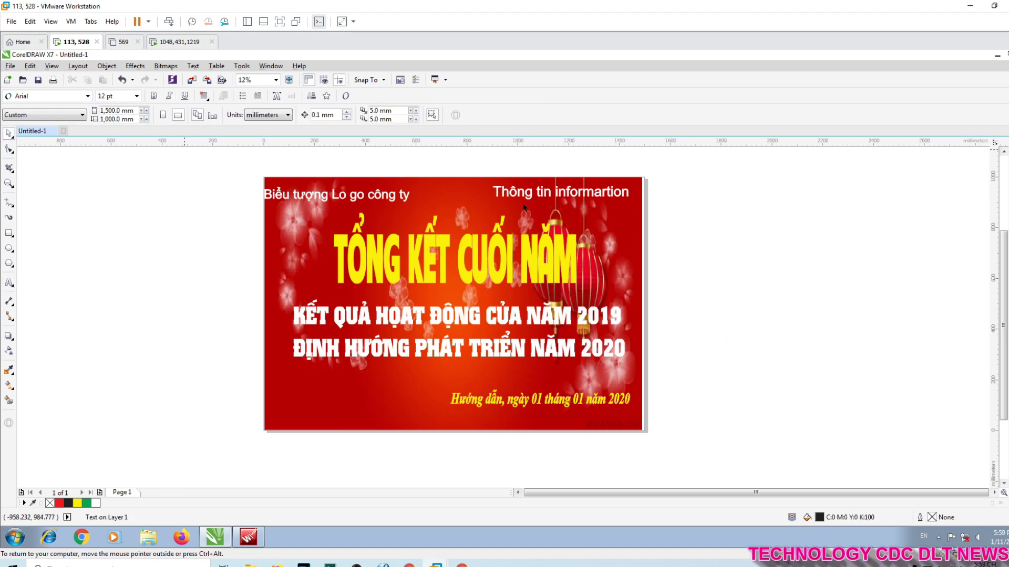
click(637, 306)
drag(644, 305, 734, 313)
drag(730, 304, 649, 303)
click(110, 262)
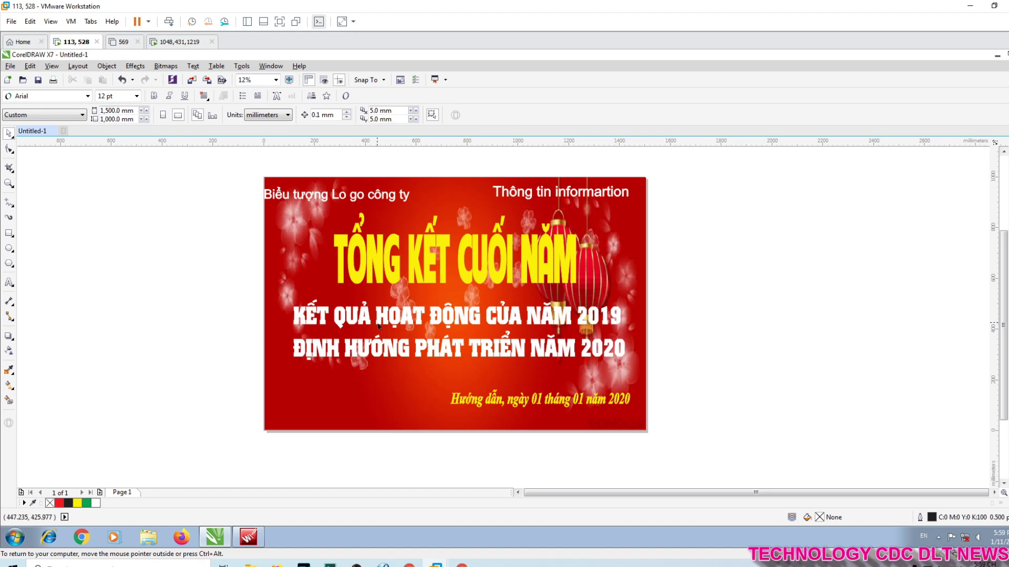
Step: Recolour the date line with a white fill and white outline
click(356, 327)
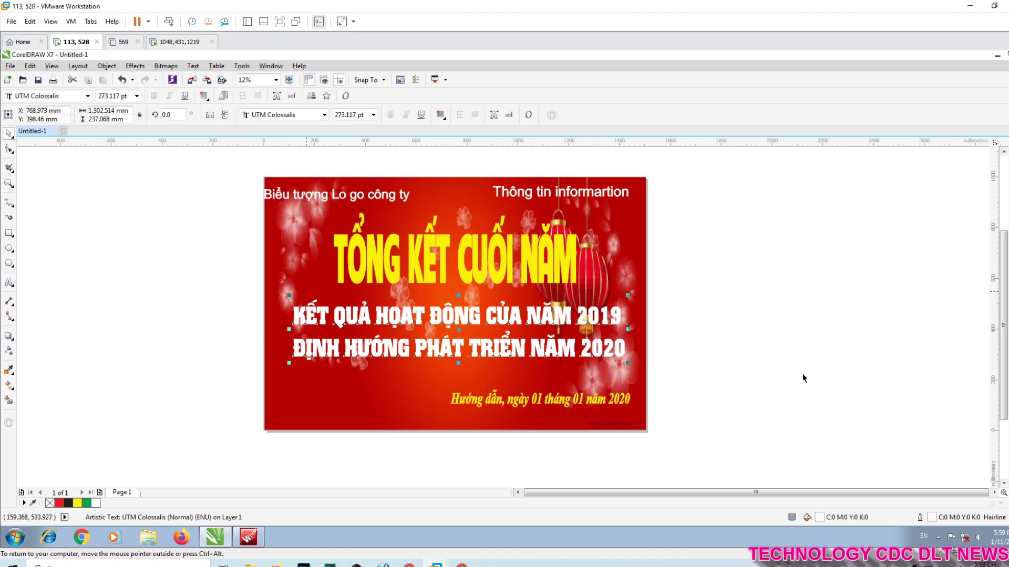
click(159, 232)
click(476, 408)
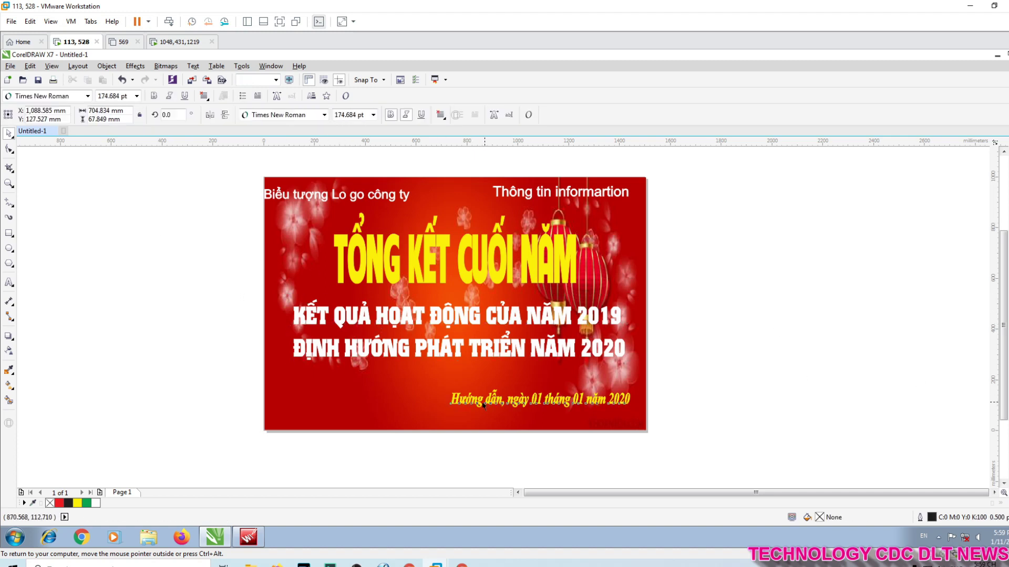
click(1008, 262)
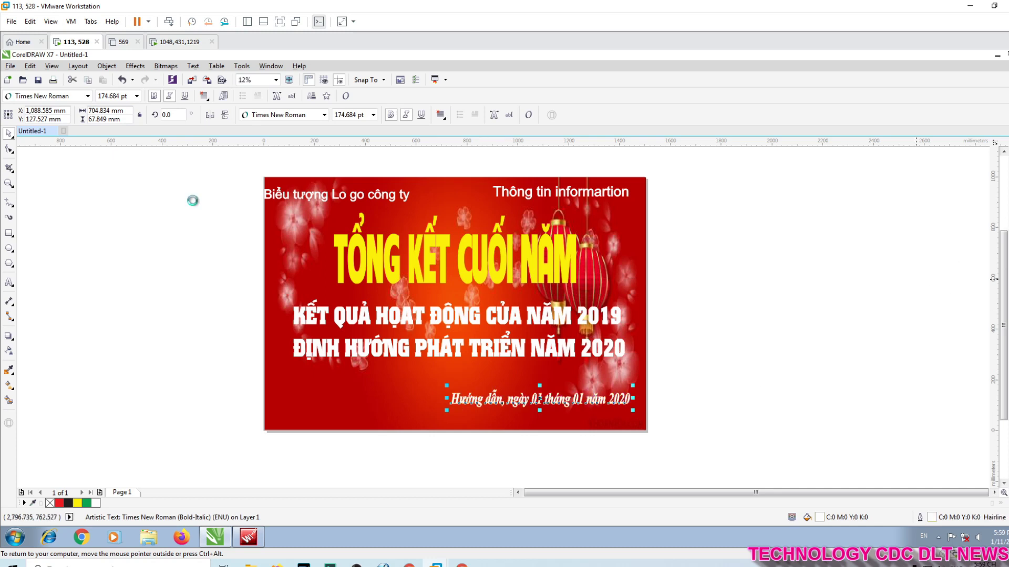
click(192, 198)
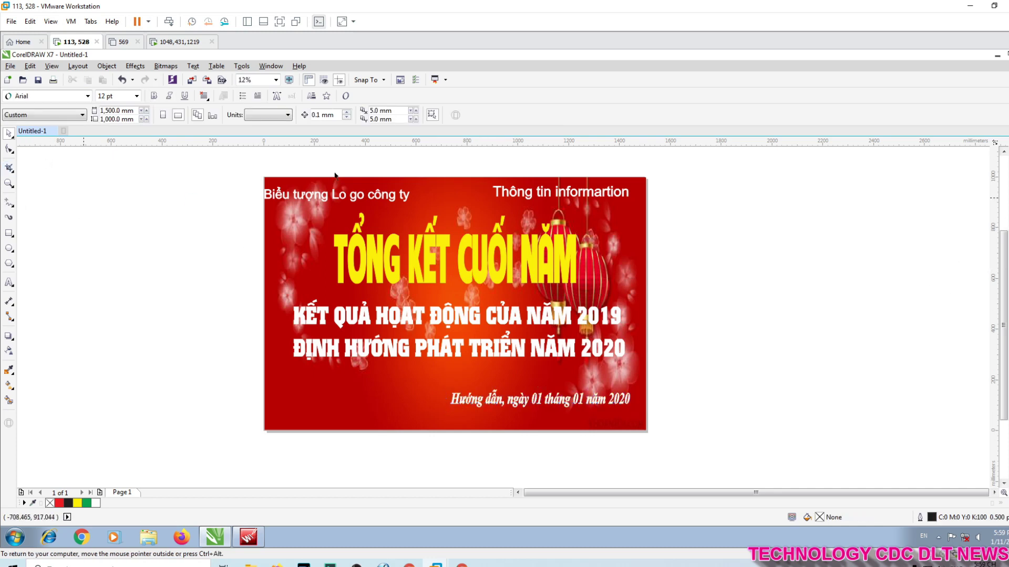
Step: Start saving the drawing under a new file as CDR, choose version 12.0, and cancel the save
click(10, 66)
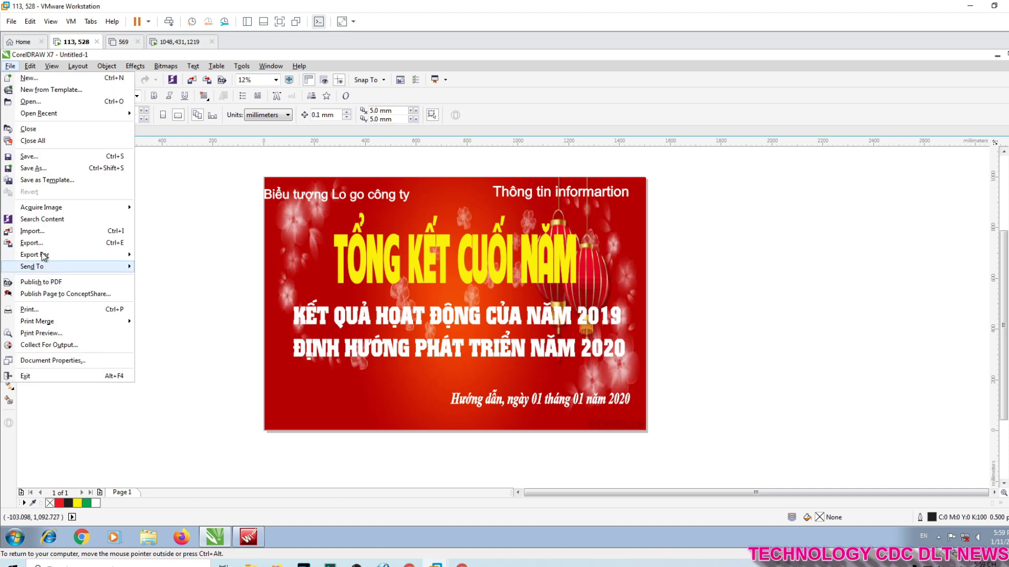
click(32, 167)
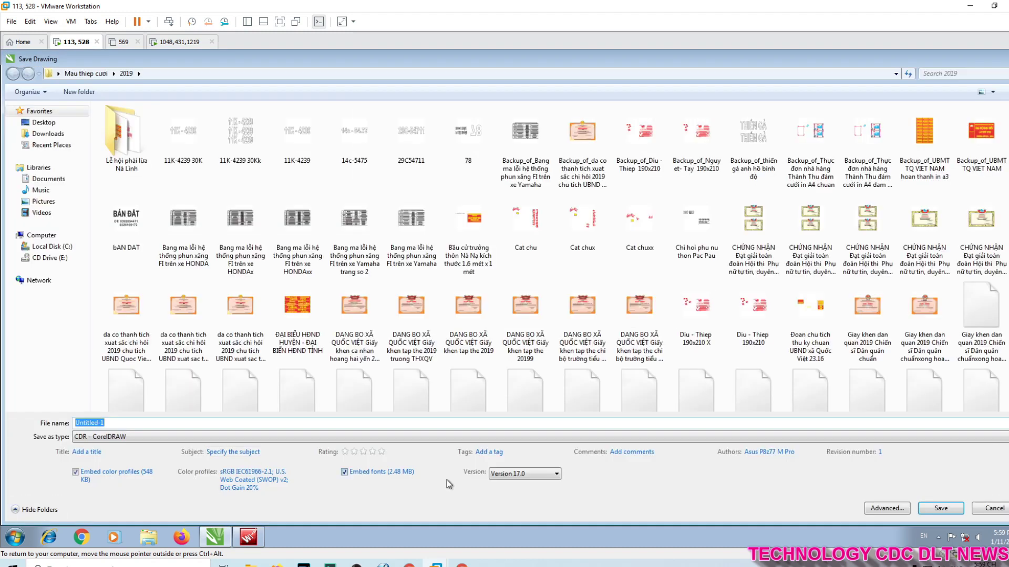
click(523, 474)
click(527, 525)
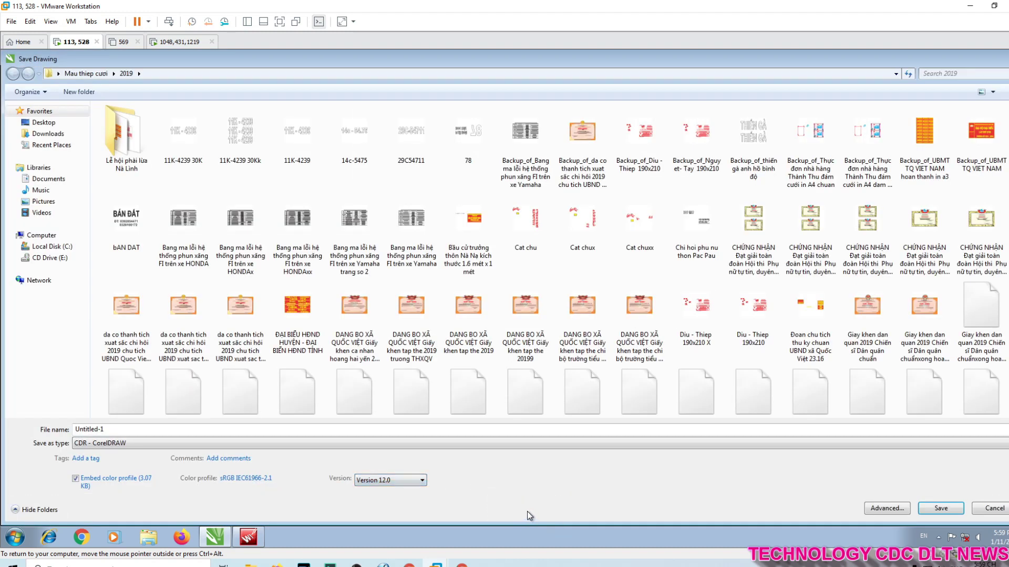
click(994, 508)
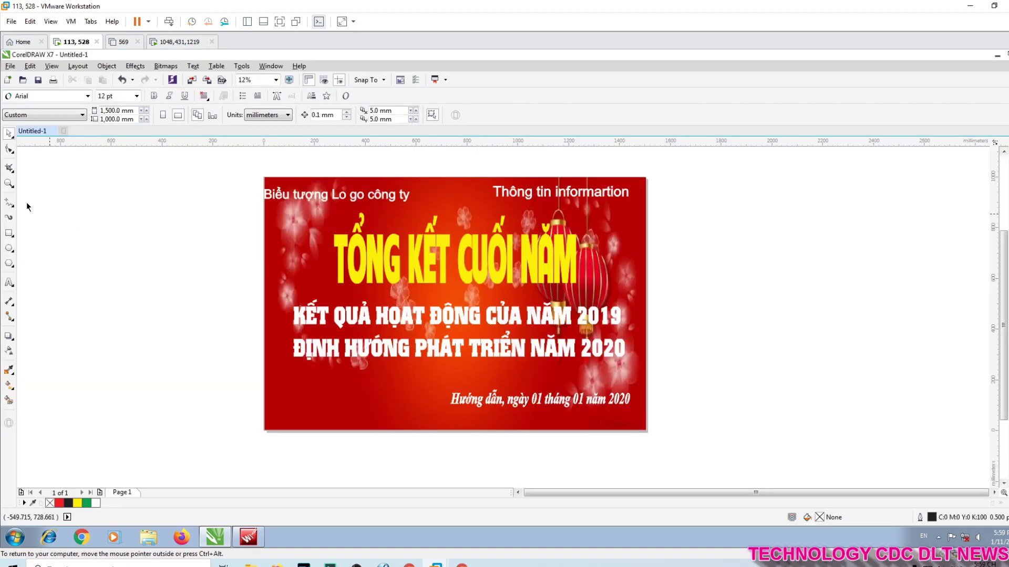
Step: Examine the file types available for exporting the design, and cancel the export
click(10, 66)
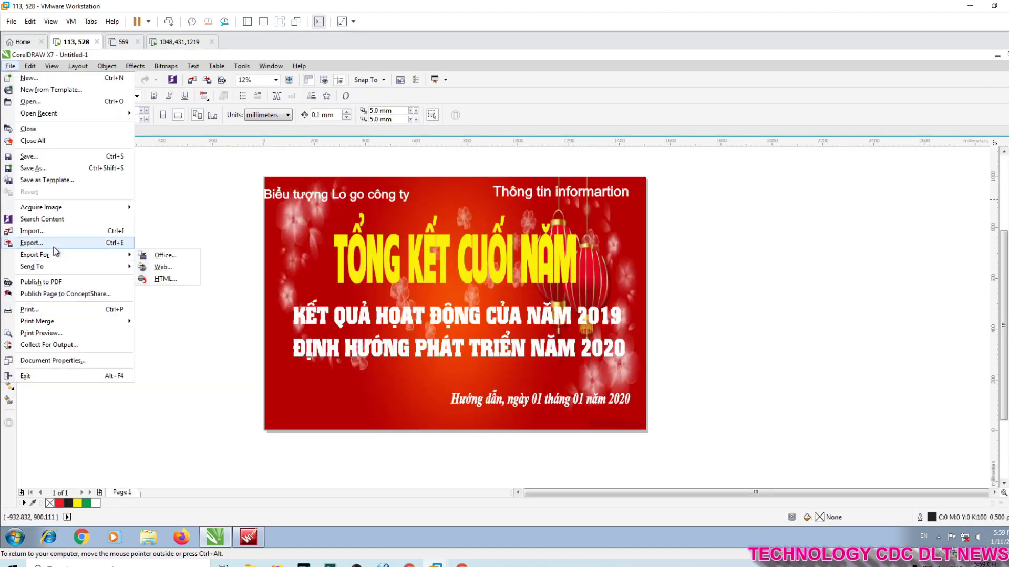
click(32, 242)
click(149, 444)
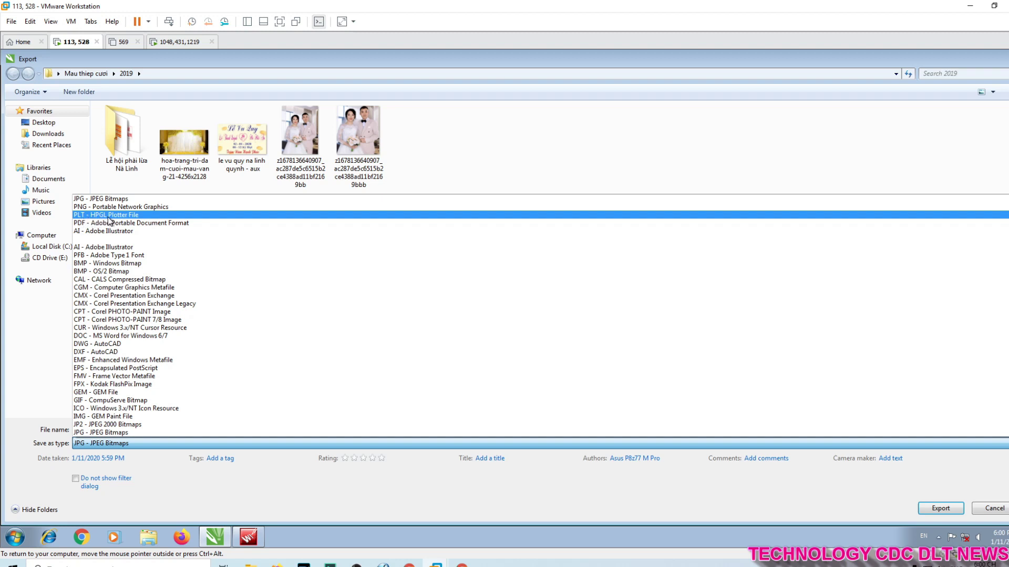
click(42, 318)
click(986, 511)
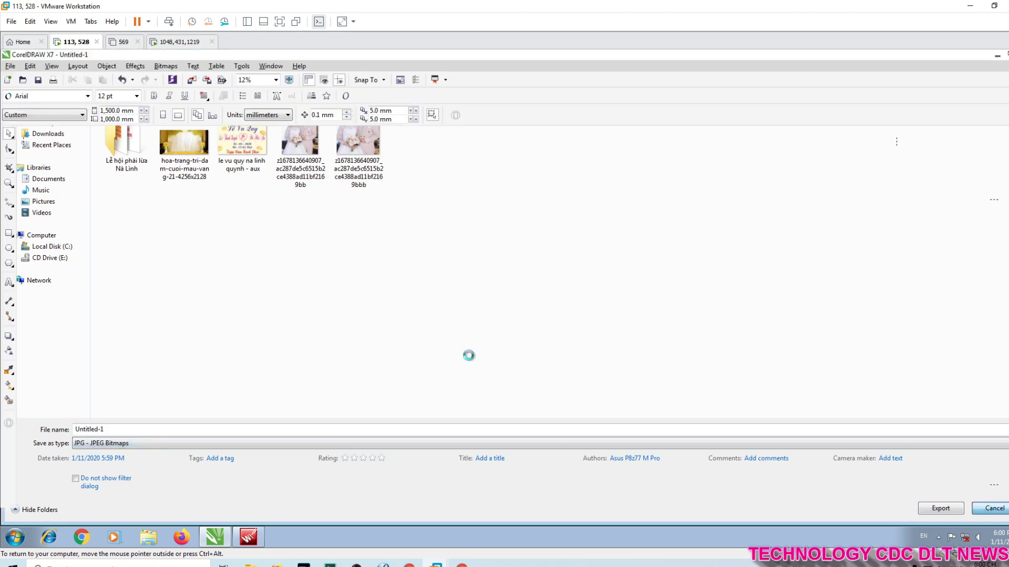
Step: Start saving the drawing under a new file with PLT - HPGL Plotter File as the file type
click(10, 66)
click(26, 164)
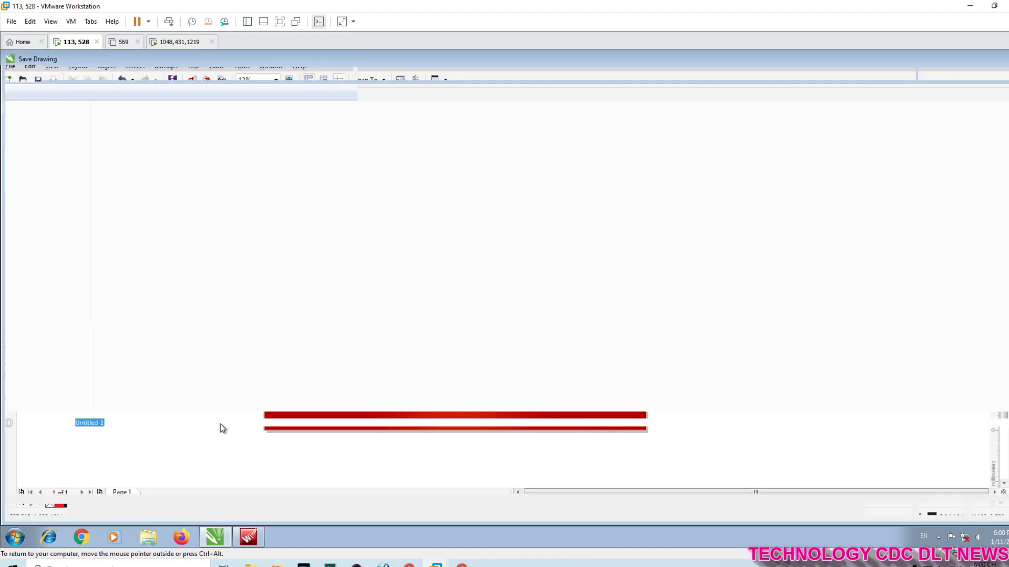
click(134, 437)
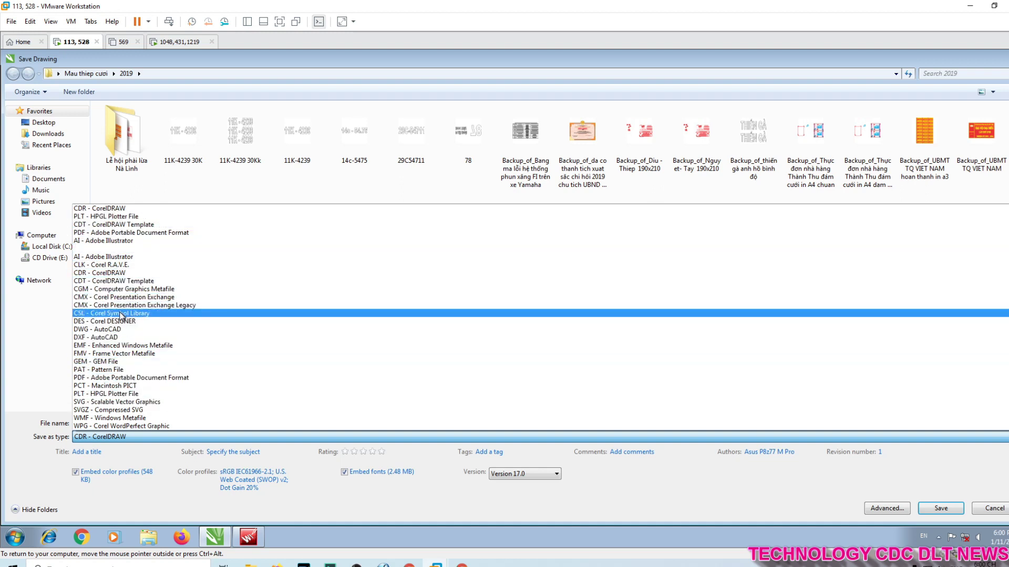
click(113, 217)
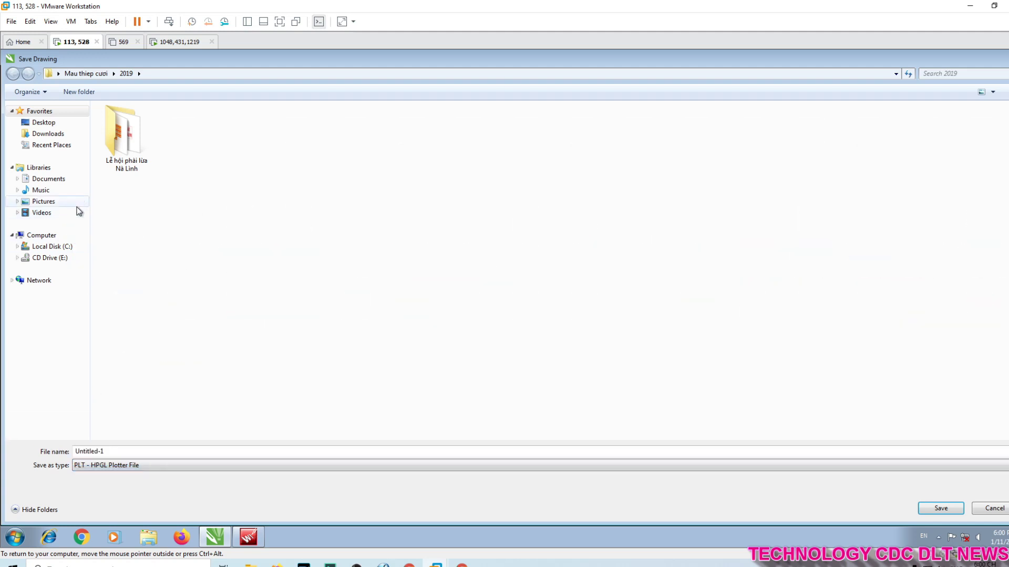
Step: Save the plotter file in the Documents library as "Tong ket cuoi nam" and accept the default HPGL export settings
click(43, 123)
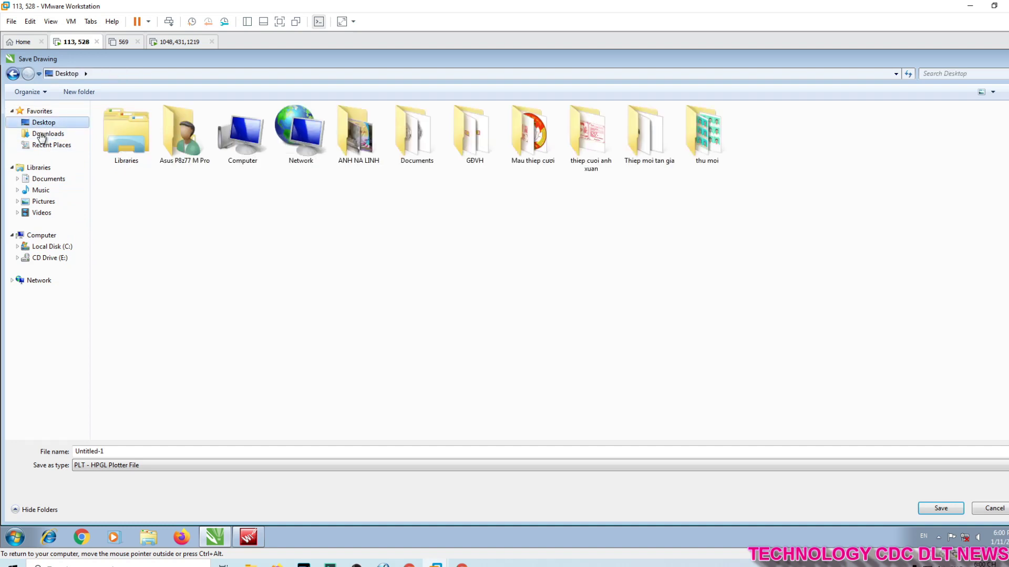
click(47, 179)
click(128, 451)
text(Tong ket cuoi nam)
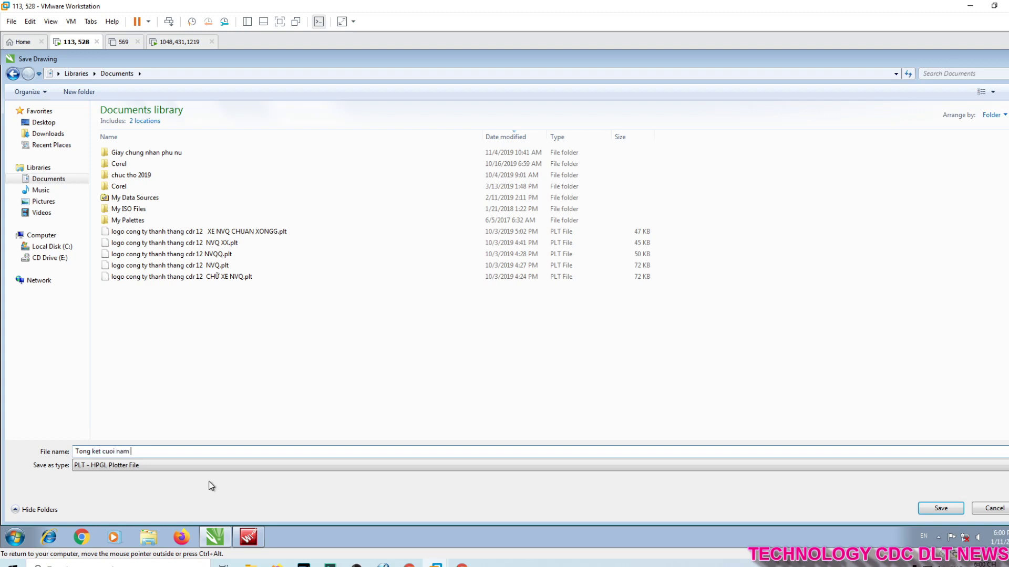
click(935, 508)
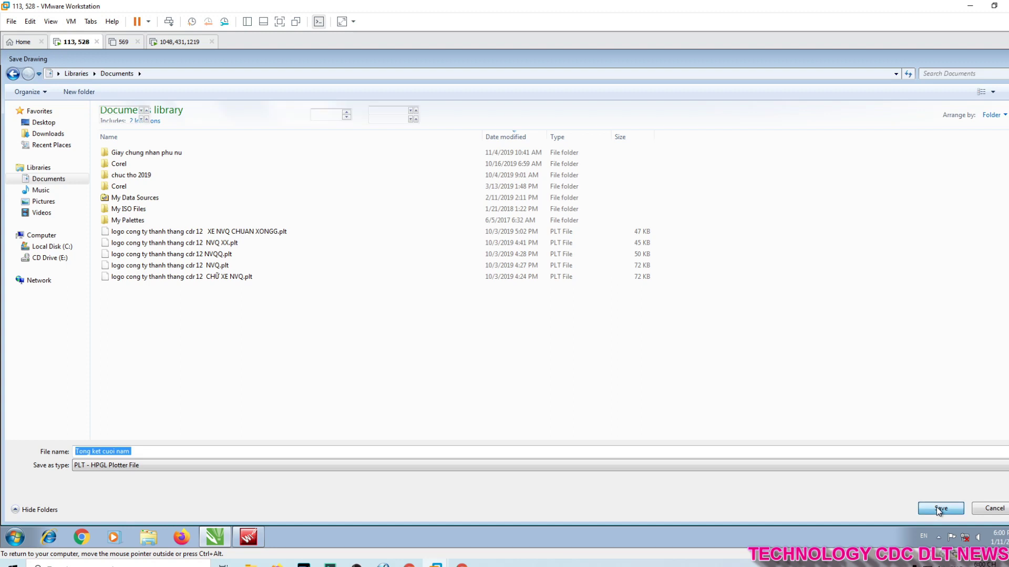
click(549, 373)
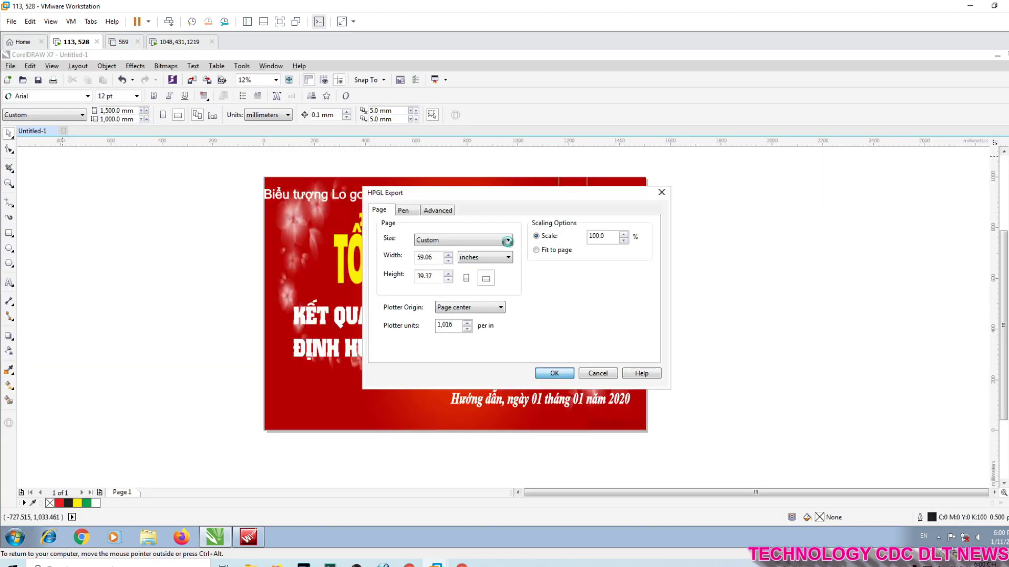
Step: Move the CorelDRAW window aside to reach the desktop and close the running Artcut2009 window
drag(440, 54, 504, 375)
drag(539, 253, 438, 161)
double_click(20, 61)
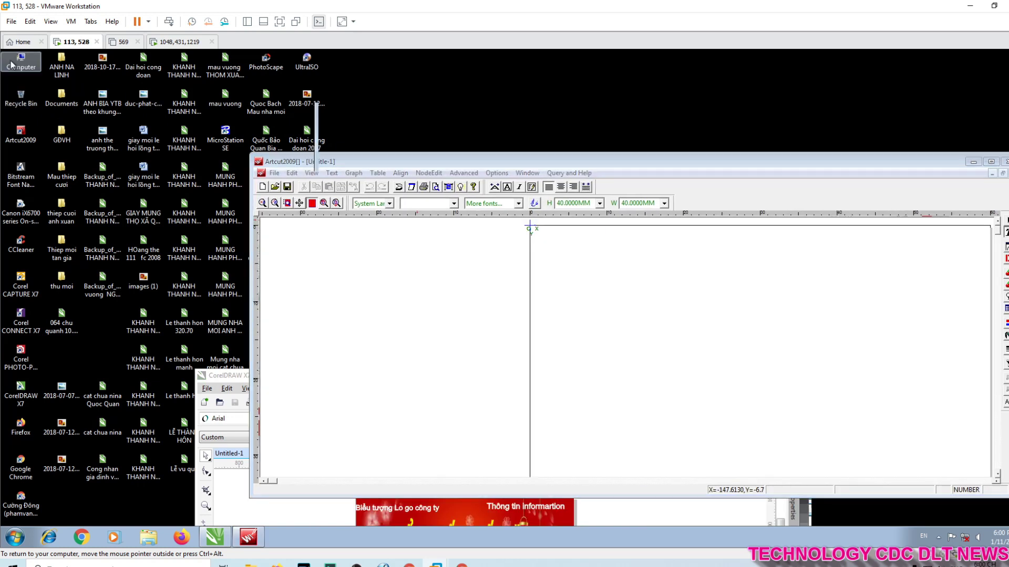
click(908, 96)
drag(703, 157, 616, 106)
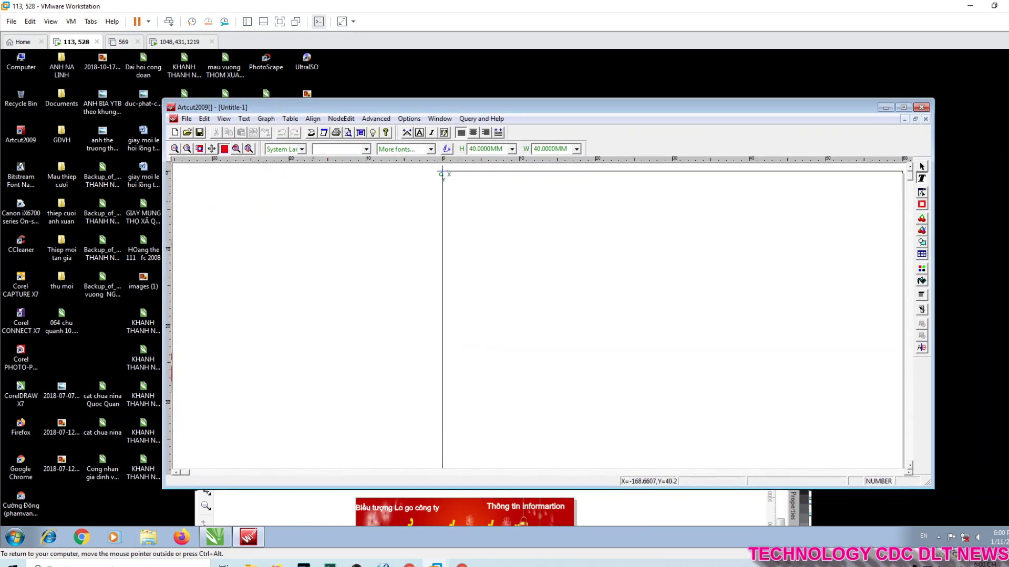
click(182, 121)
click(921, 108)
click(921, 108)
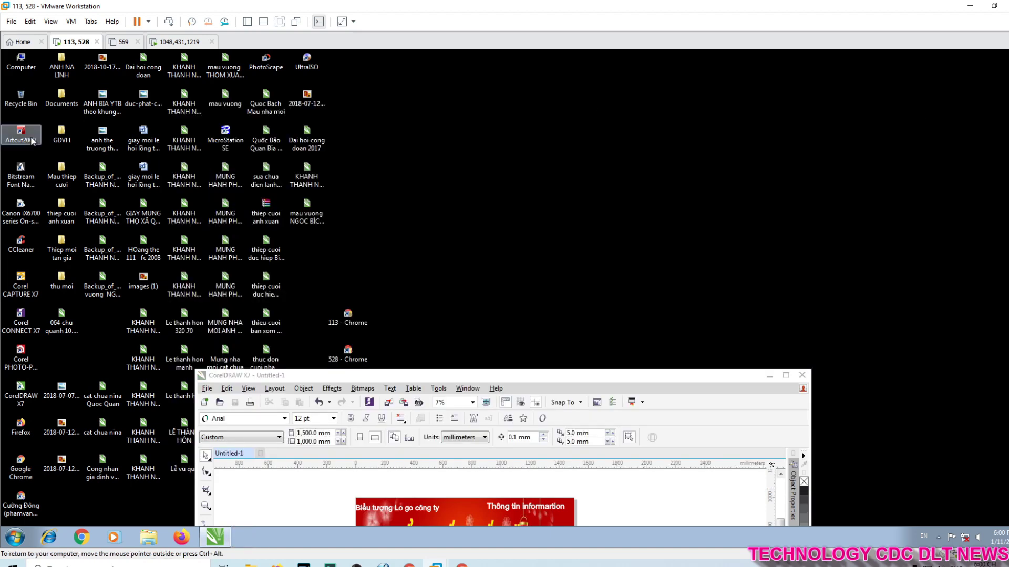
Step: Launch Artcut2009 and create a new page using the Standard Board1 preset, 1100 × 1200 mm in portrait
double_click(21, 134)
click(613, 365)
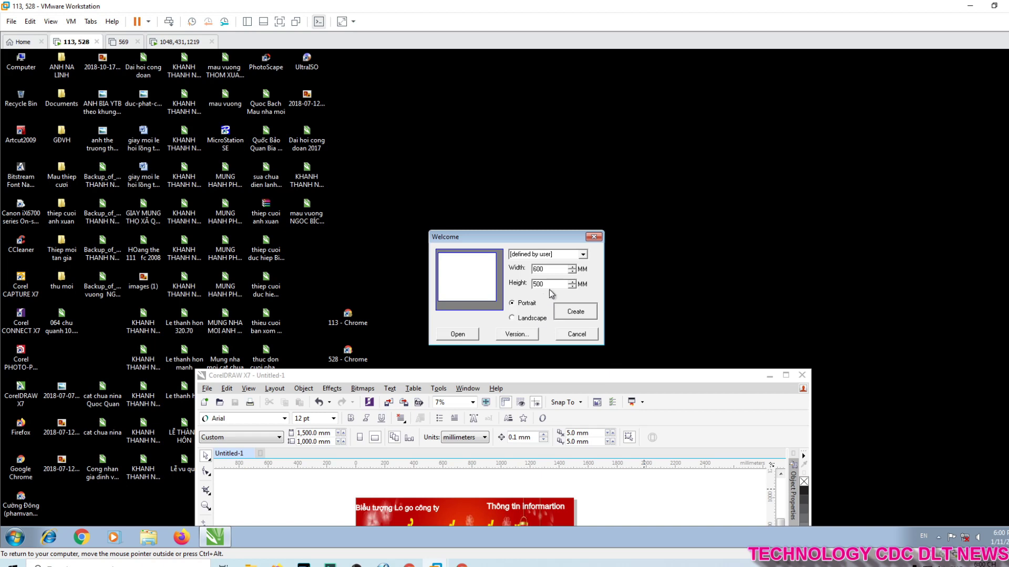
click(547, 254)
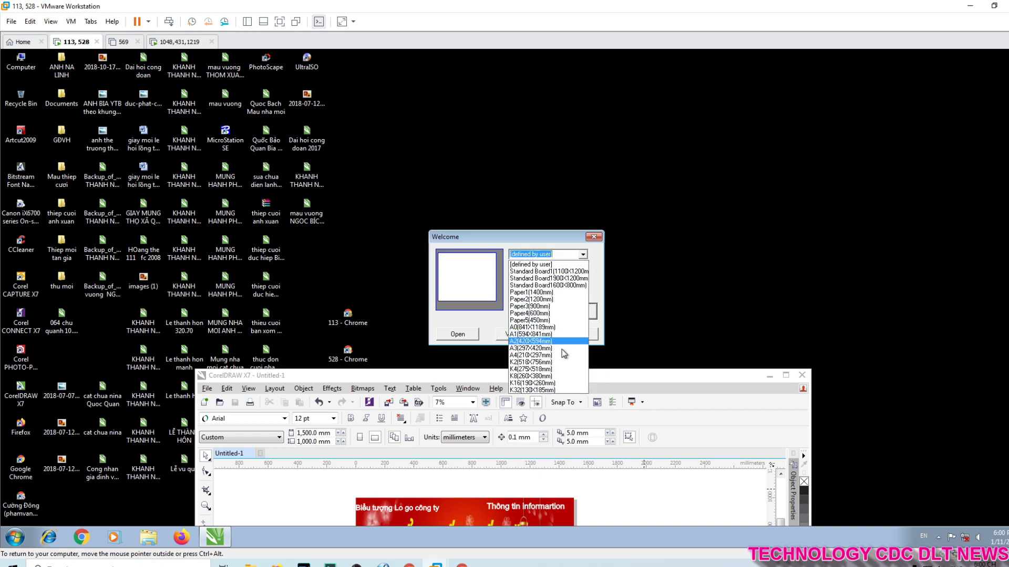
click(549, 271)
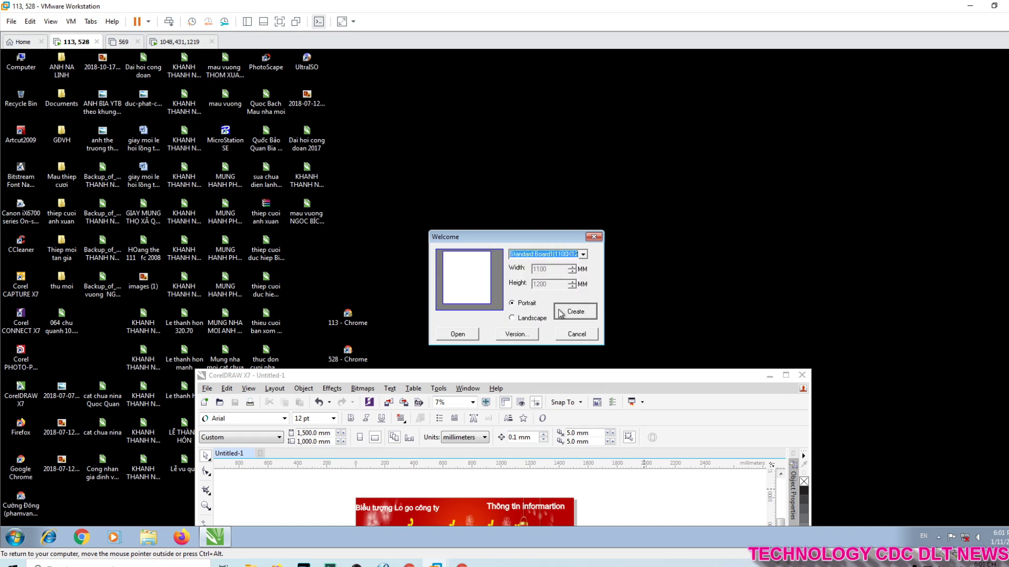
click(570, 316)
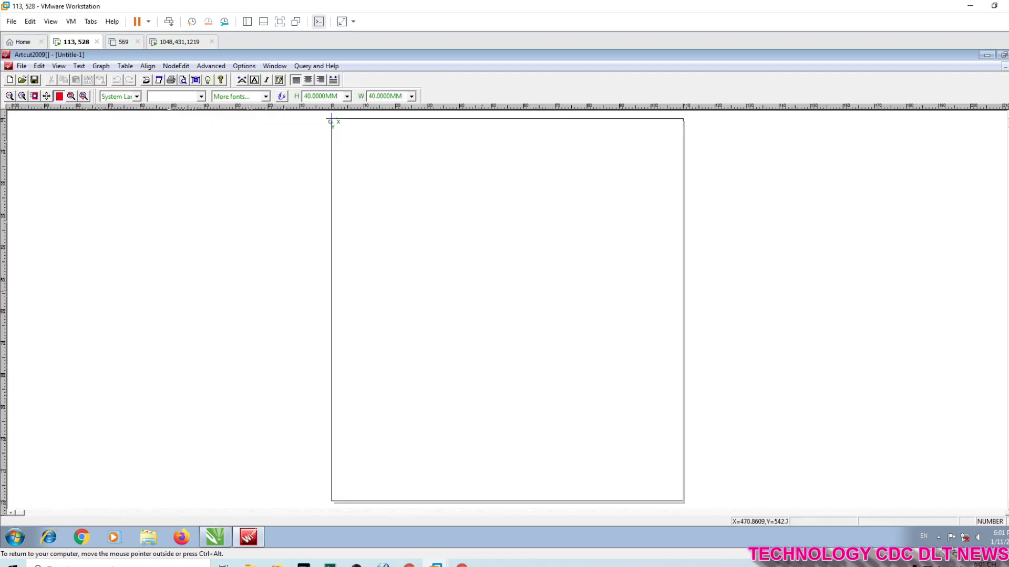
Step: Start importing a file, enlarge the file browser, and open the Documents folder on the Desktop
click(21, 66)
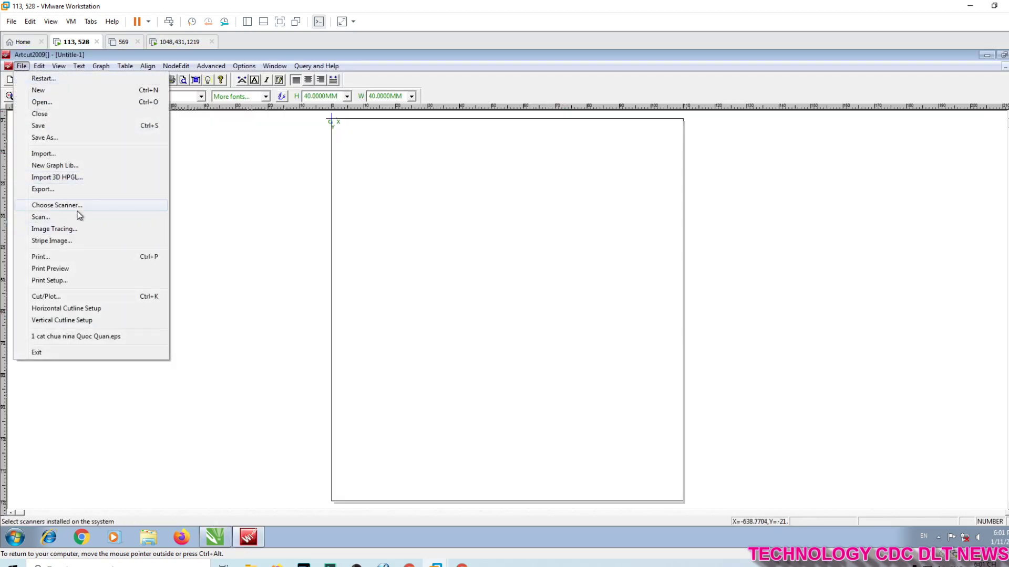
click(67, 153)
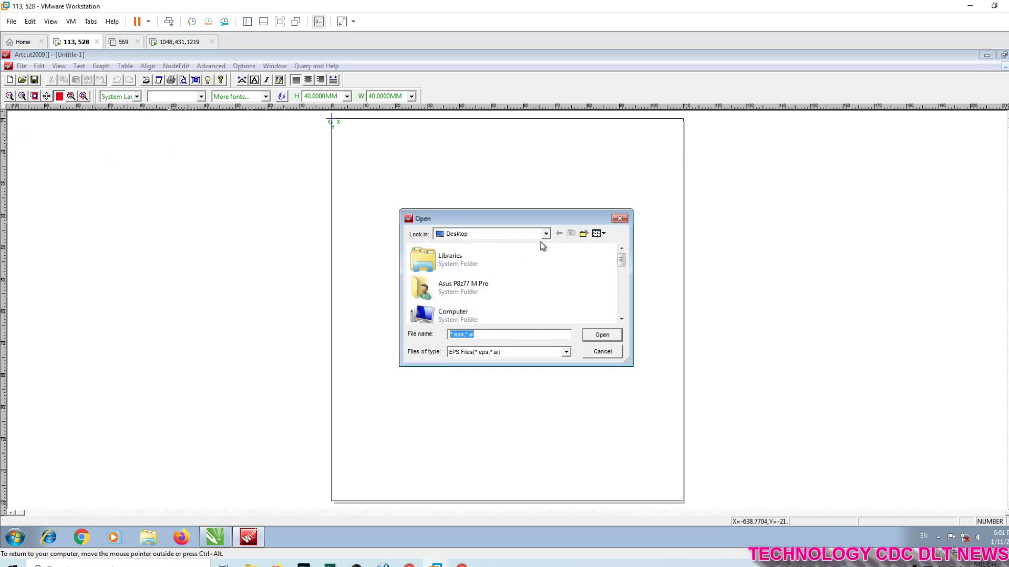
double_click(566, 218)
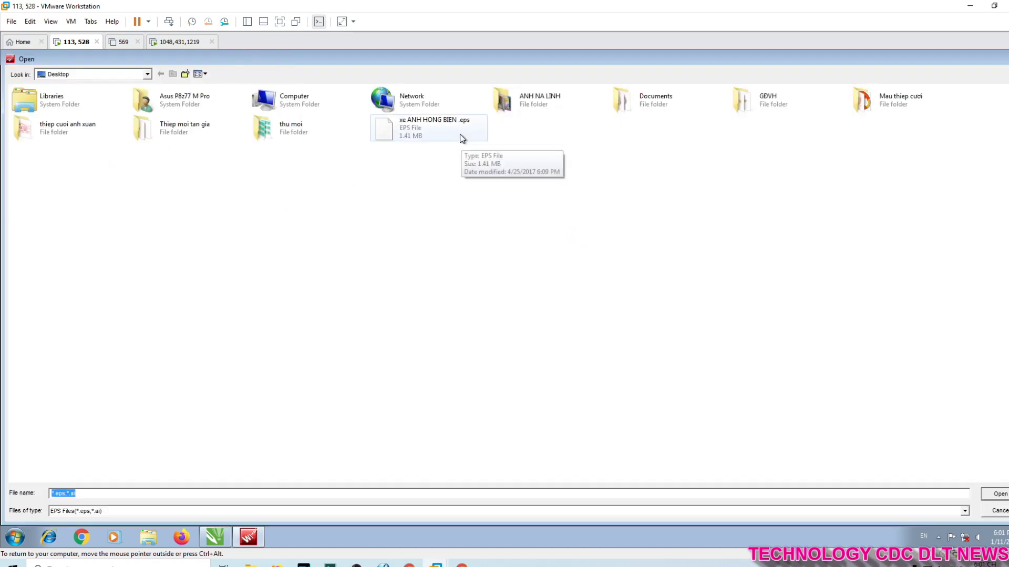
click(296, 105)
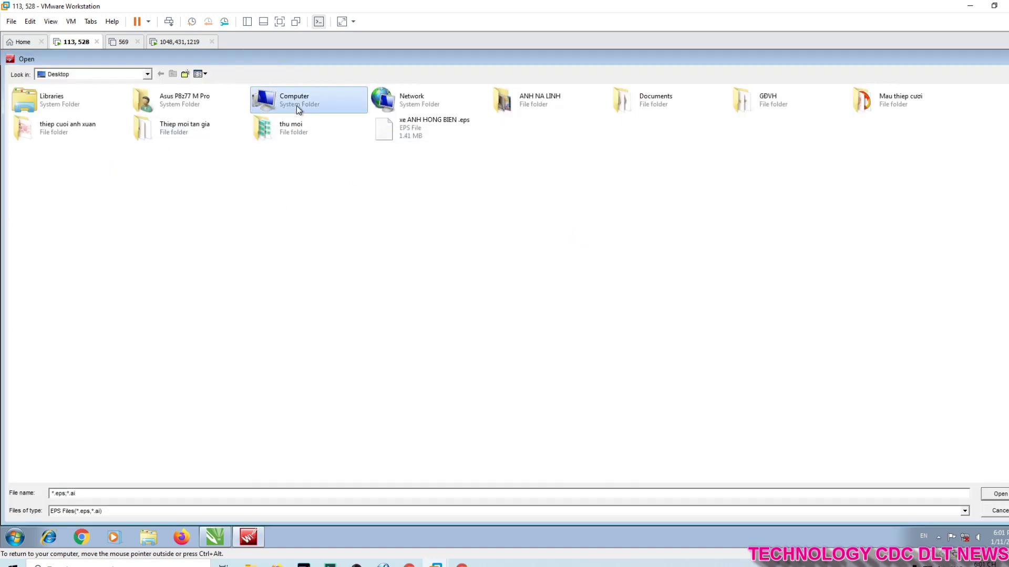
click(162, 223)
double_click(639, 107)
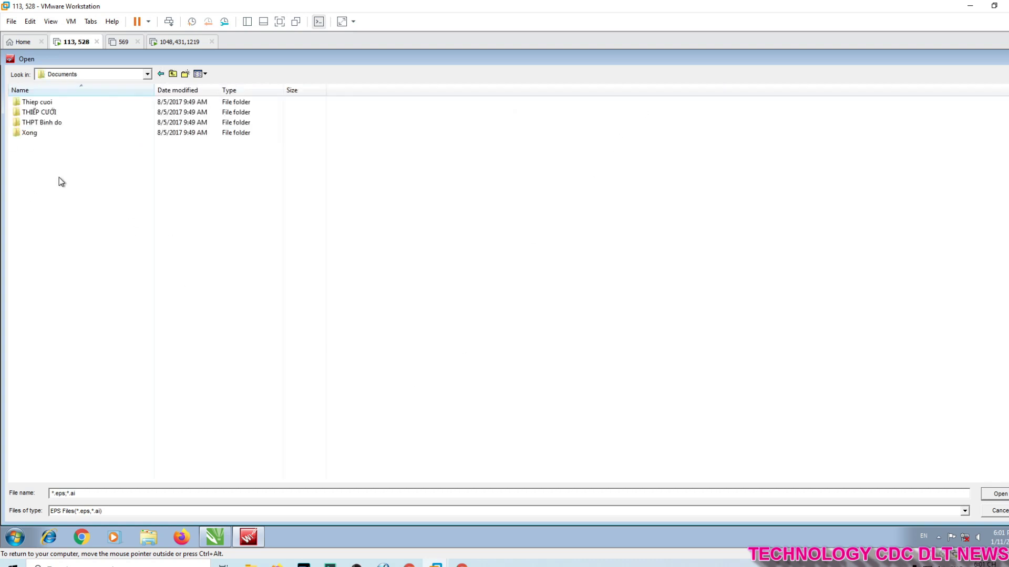
Step: Review the importable file types and limit the file list to HPGL Files (*.plt)
click(158, 513)
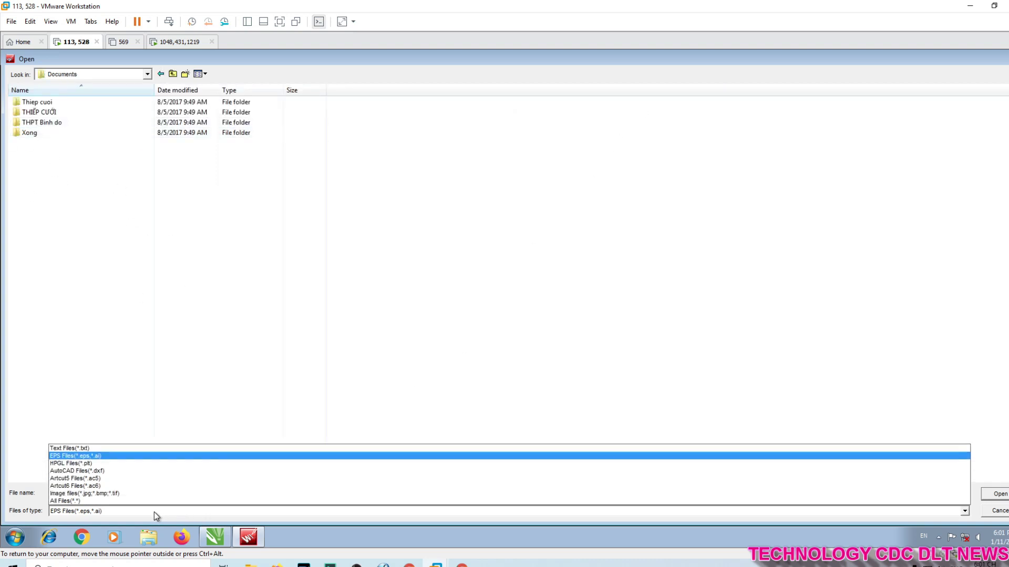
click(153, 511)
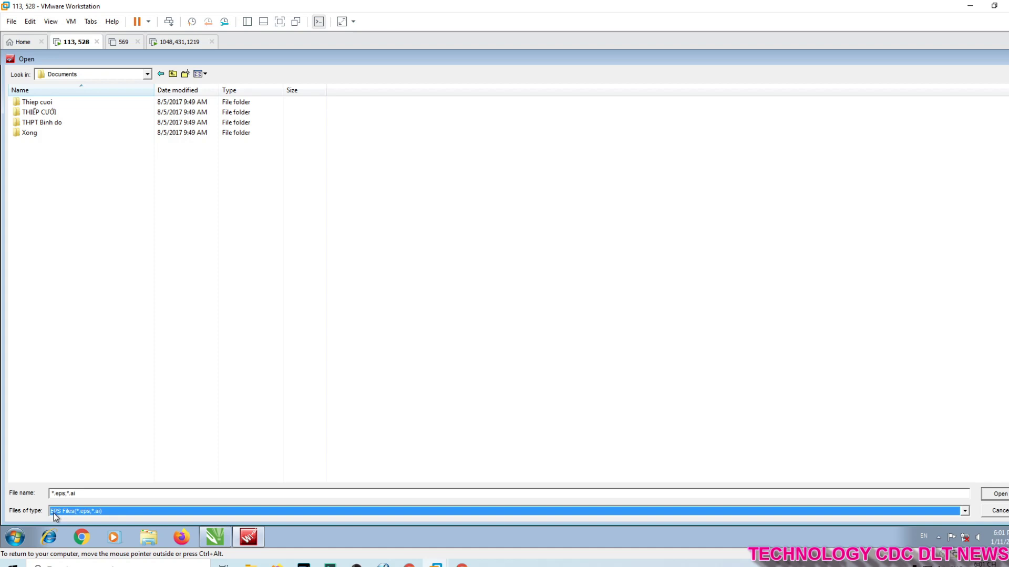
click(71, 512)
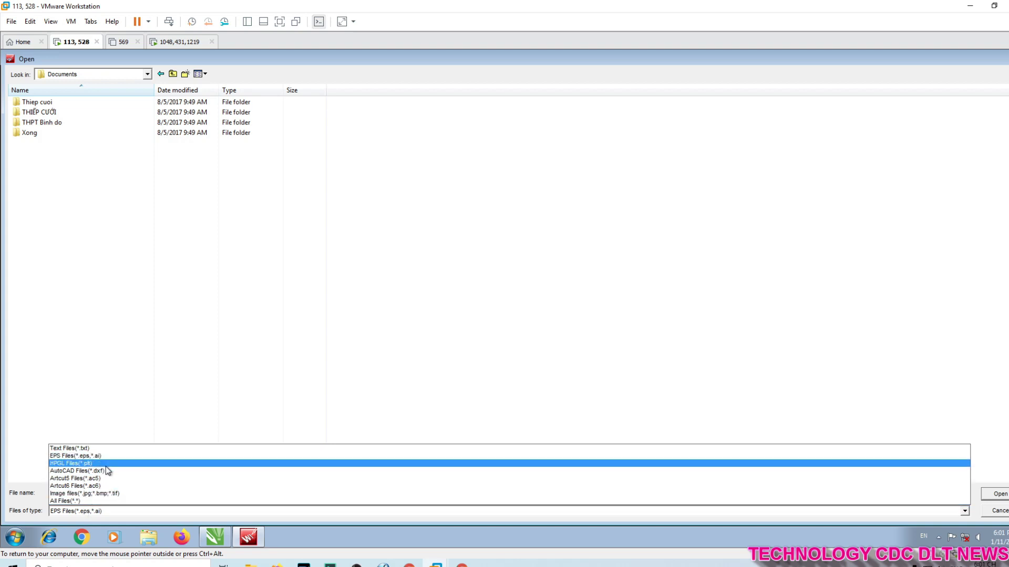
click(78, 464)
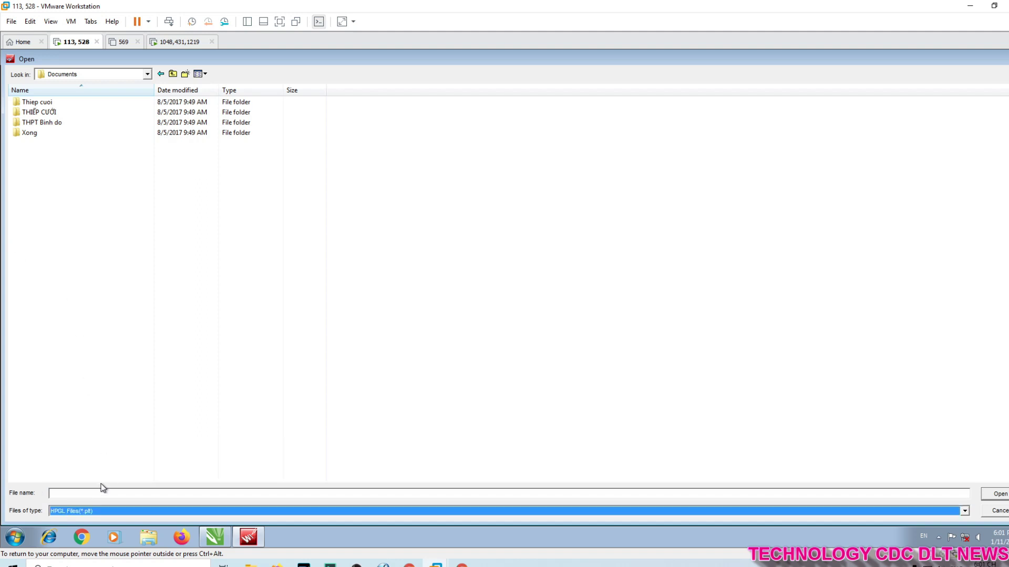
click(113, 515)
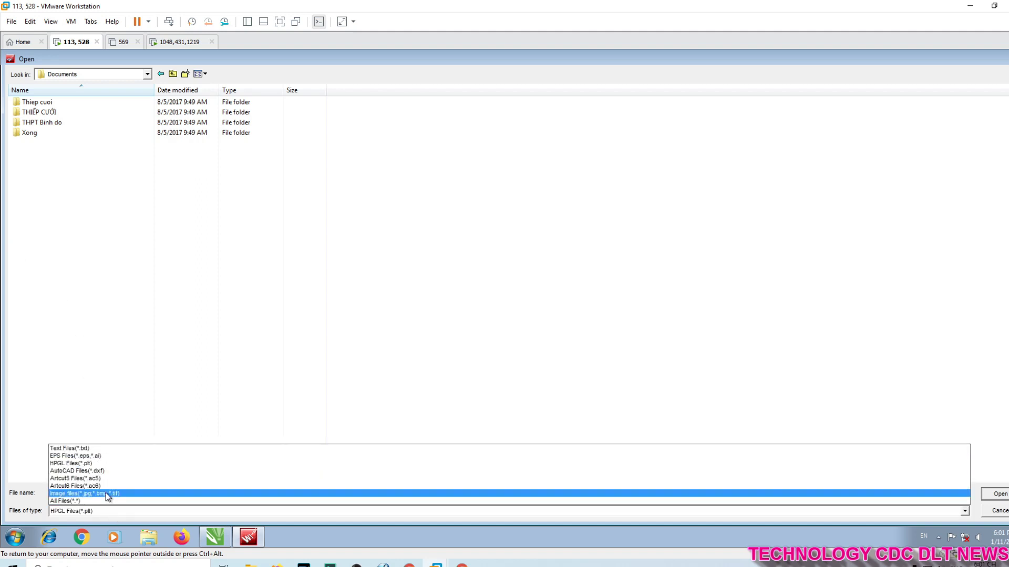
click(114, 463)
click(495, 462)
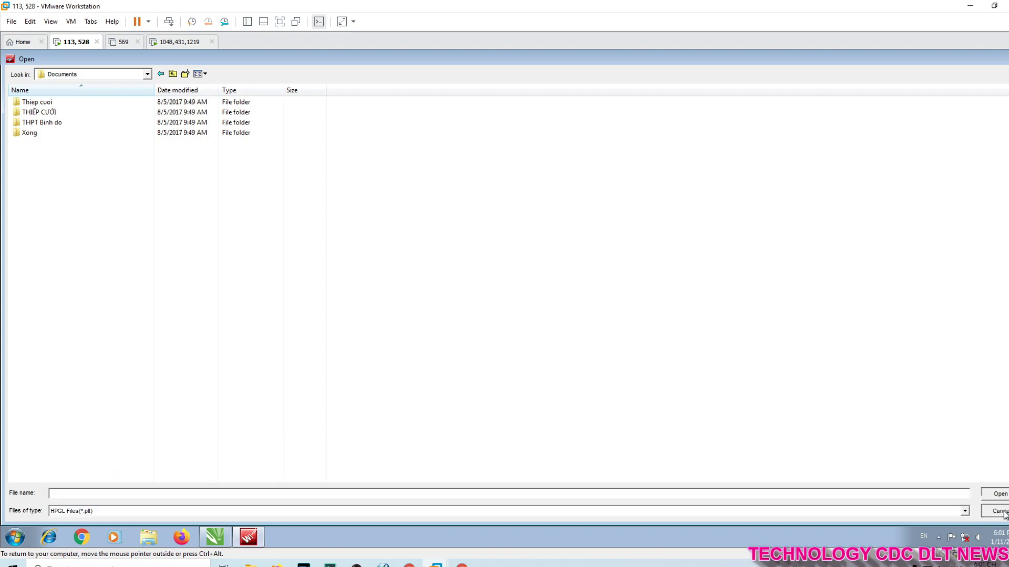
Step: Switch to CorelDRAW and check the Save As location for the saved PLT file, listing PLT - HPGL Plotter files
click(226, 538)
drag(355, 376, 361, 103)
click(214, 116)
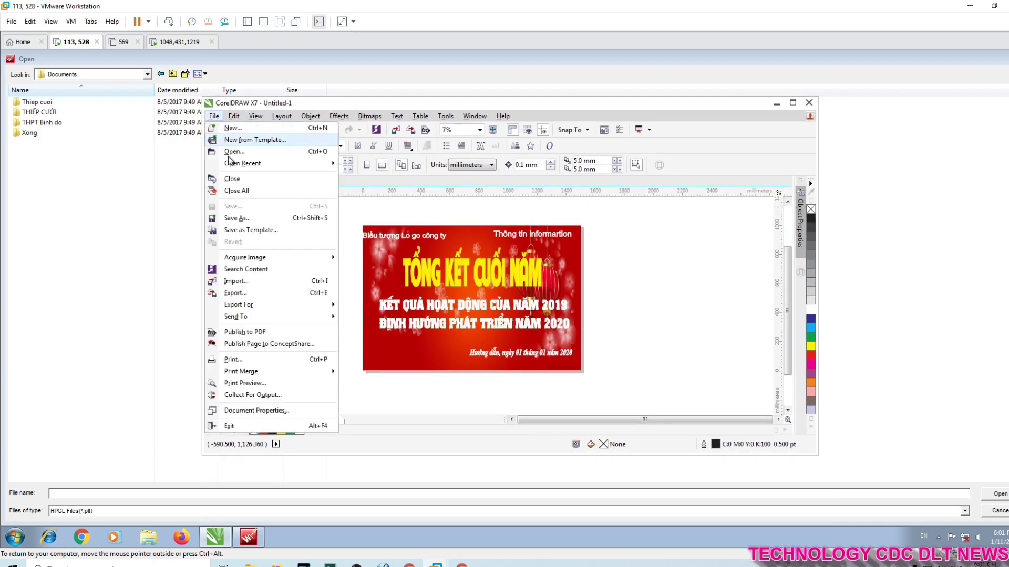
click(248, 221)
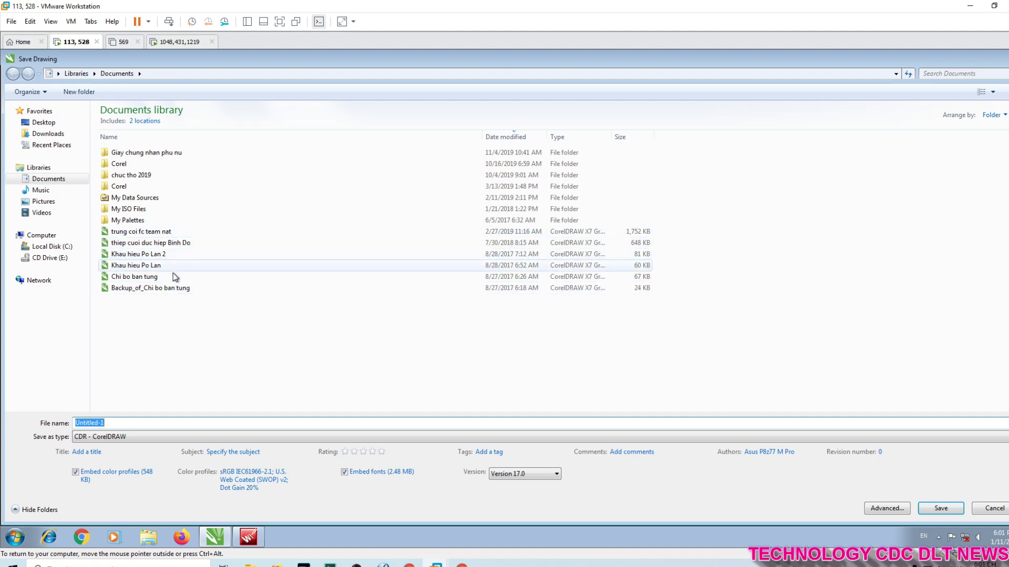
click(157, 438)
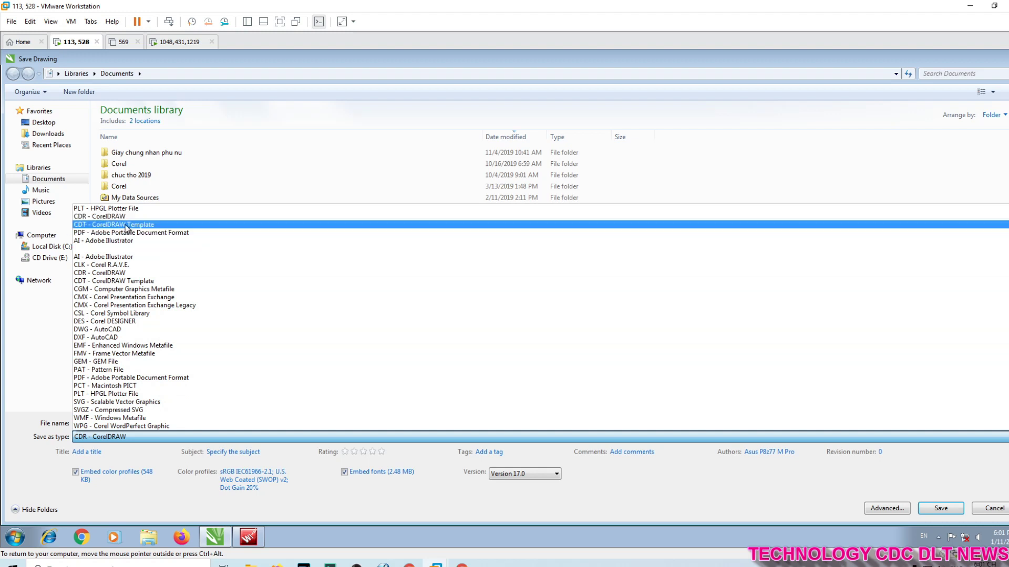
click(131, 210)
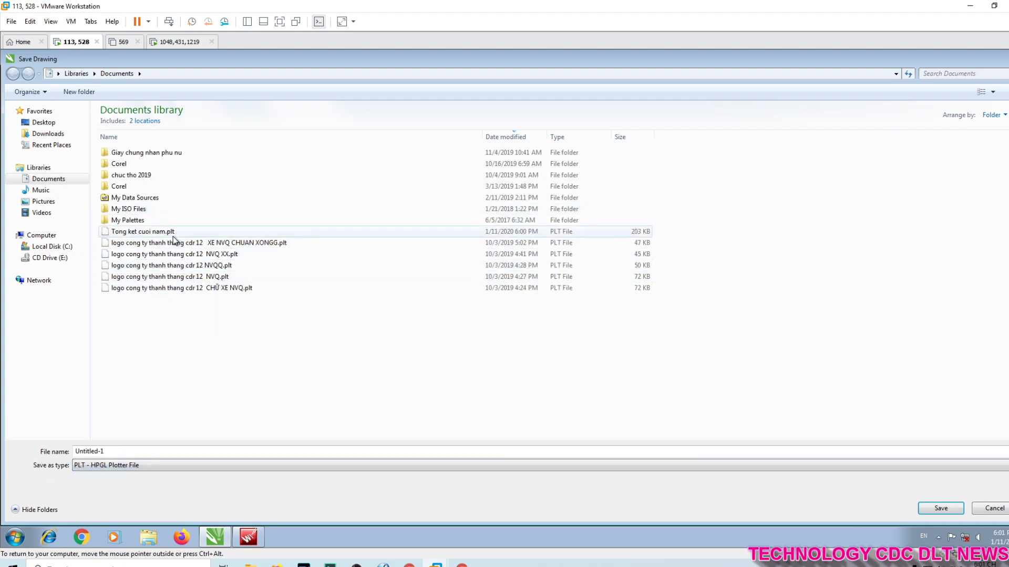
Step: Switch back to Artcut2009 and reopen the Desktop's Documents folder in the import file browser
click(252, 531)
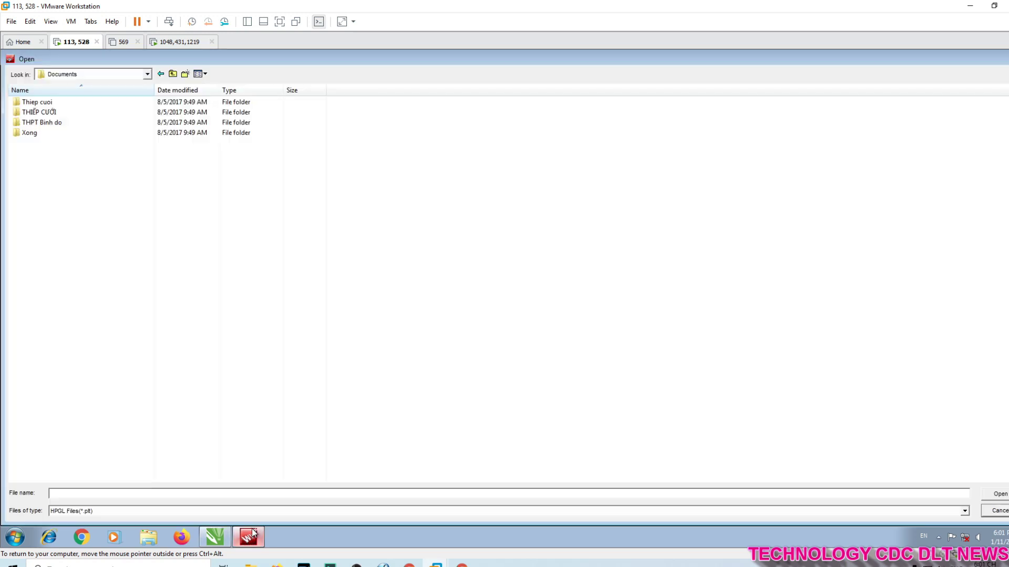
click(147, 75)
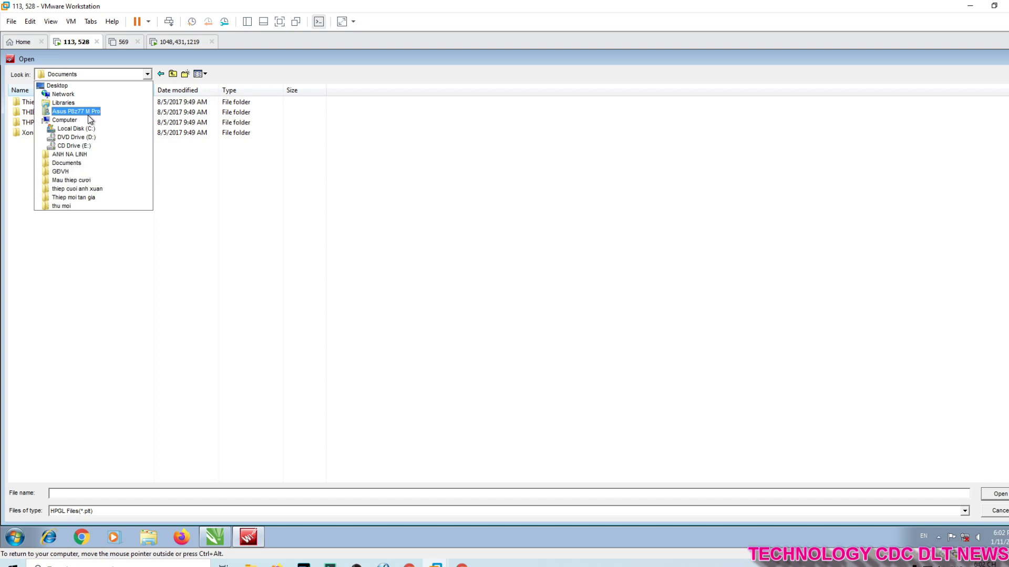
click(62, 86)
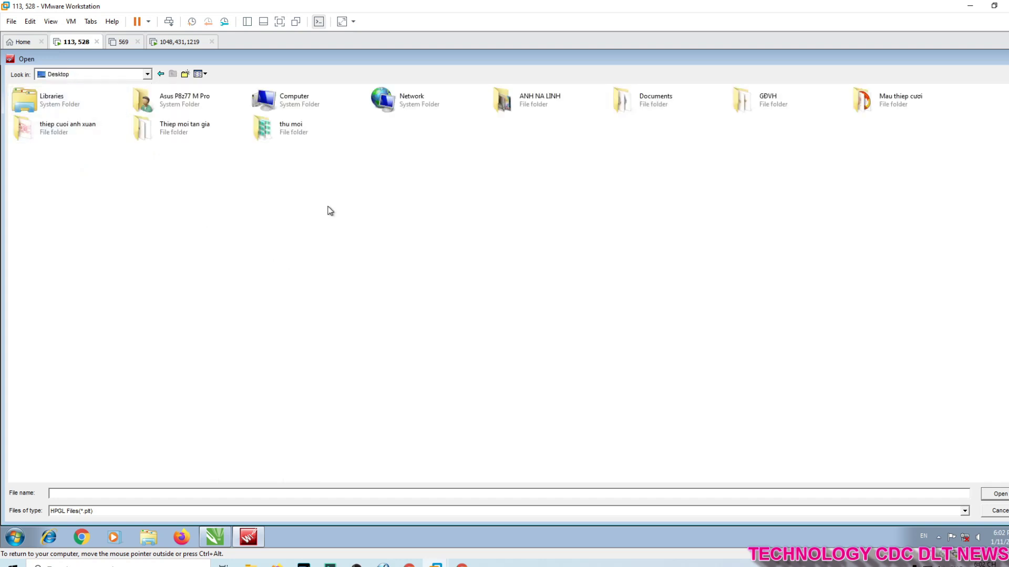
double_click(653, 101)
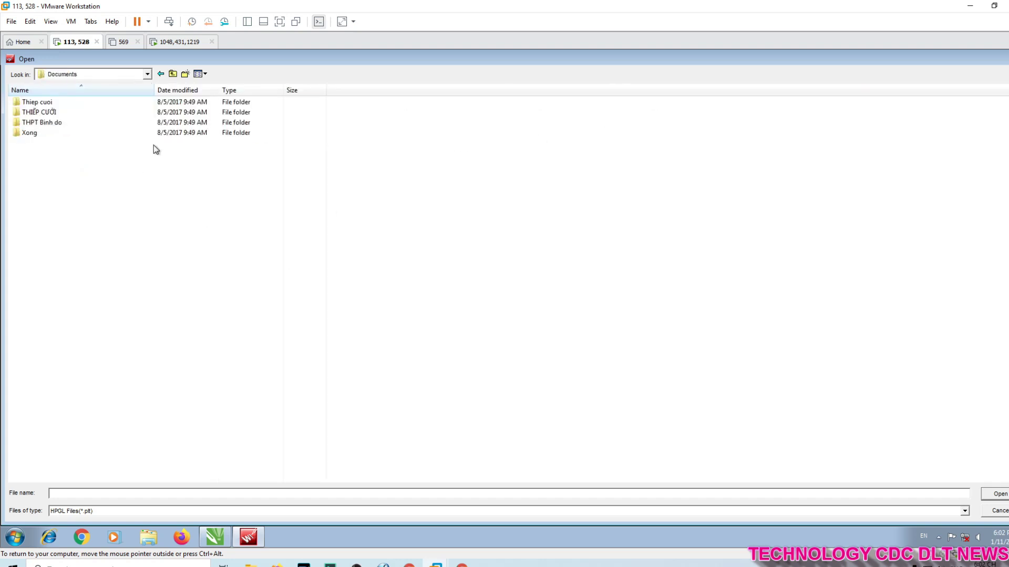
Step: List all file types in the Desktop's Documents folder, look through it for the saved PLT file, and cancel the import
click(101, 510)
scroll(92, 489, down, 2)
click(89, 504)
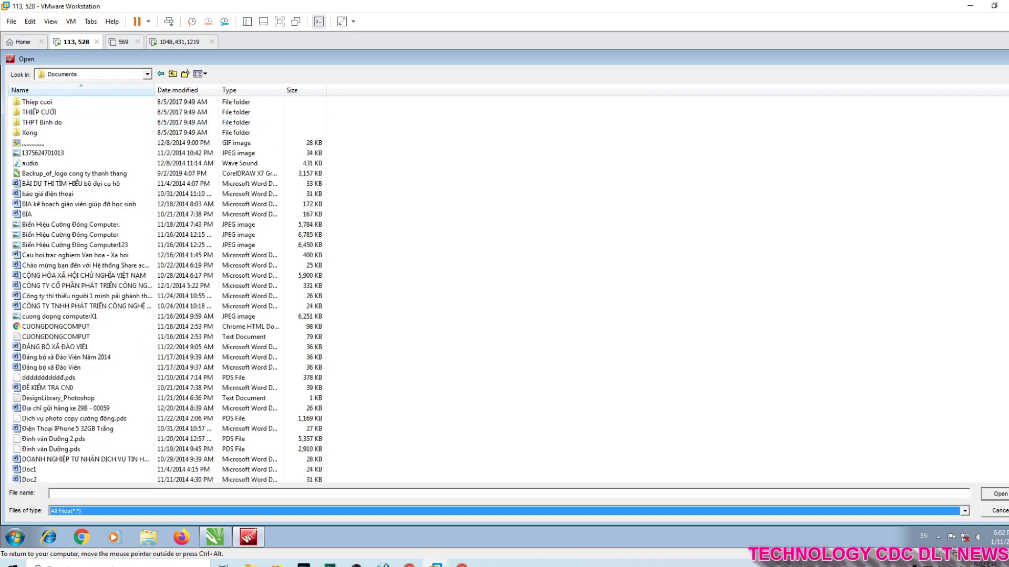
click(214, 91)
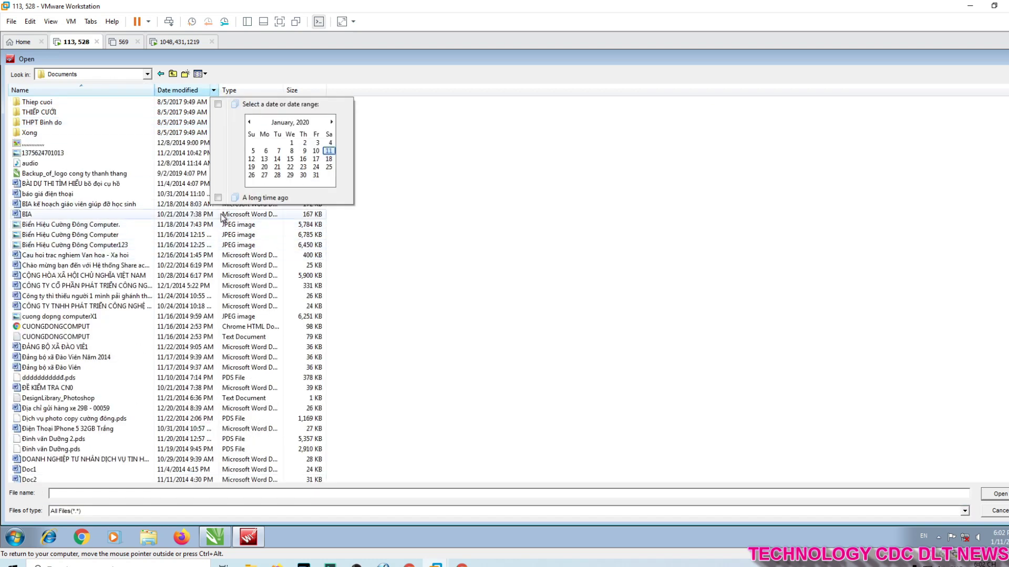
click(395, 347)
scroll(376, 454, down, 12)
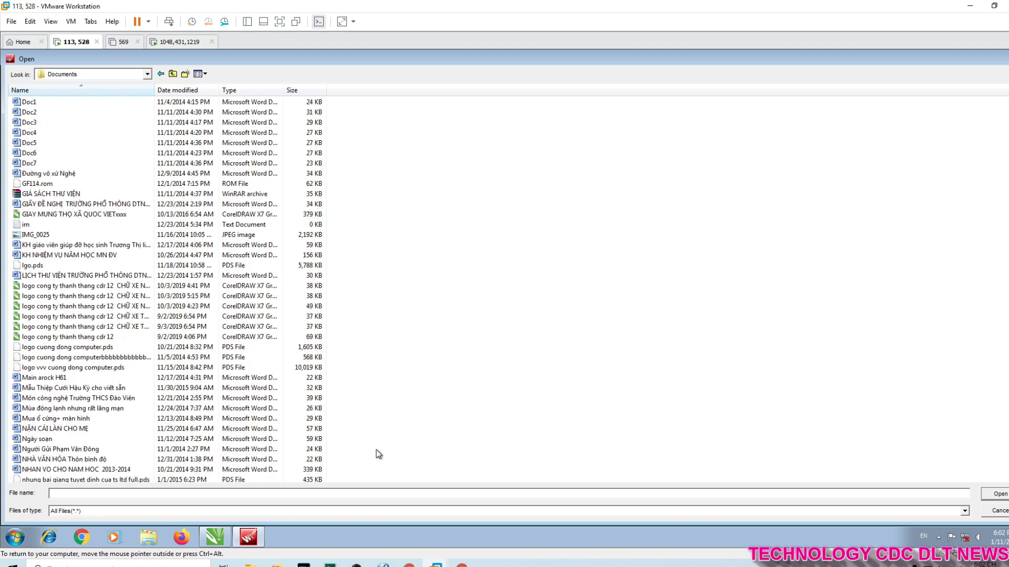
click(995, 513)
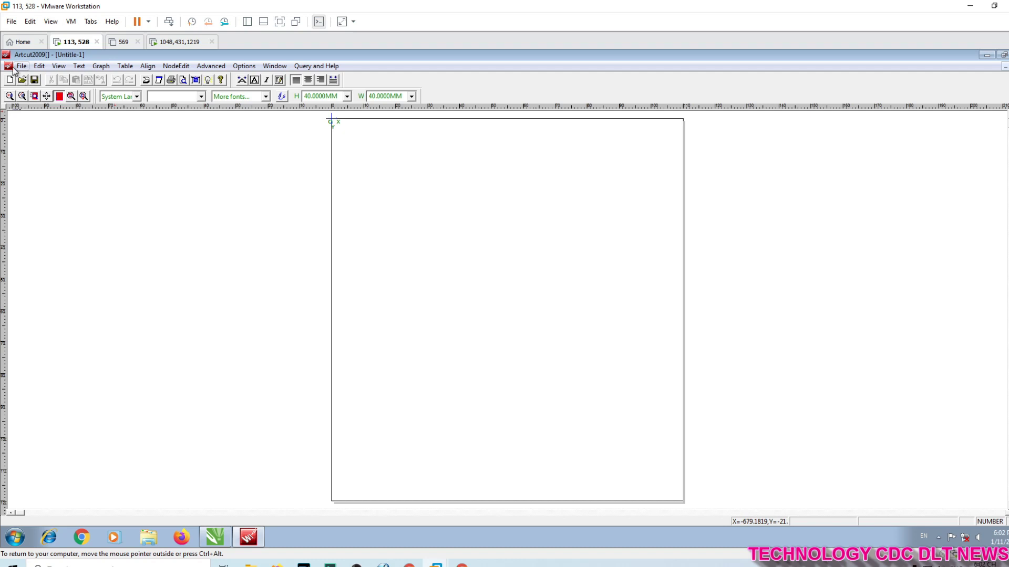
Step: Open Tong ket cuoi nam.plt from the Documents library with the file list set to All Files (*.*)
click(18, 68)
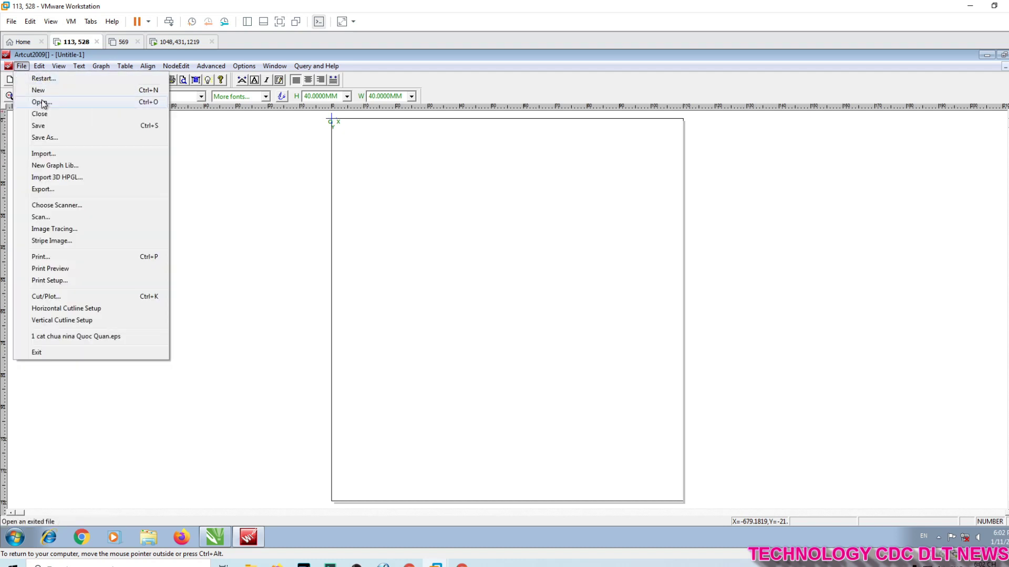
click(40, 102)
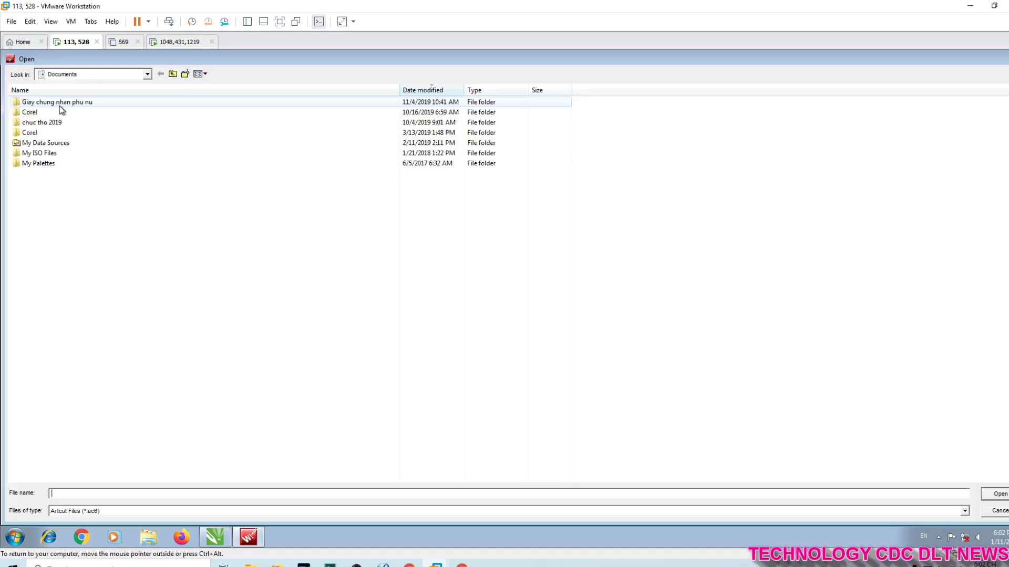
click(118, 513)
click(93, 527)
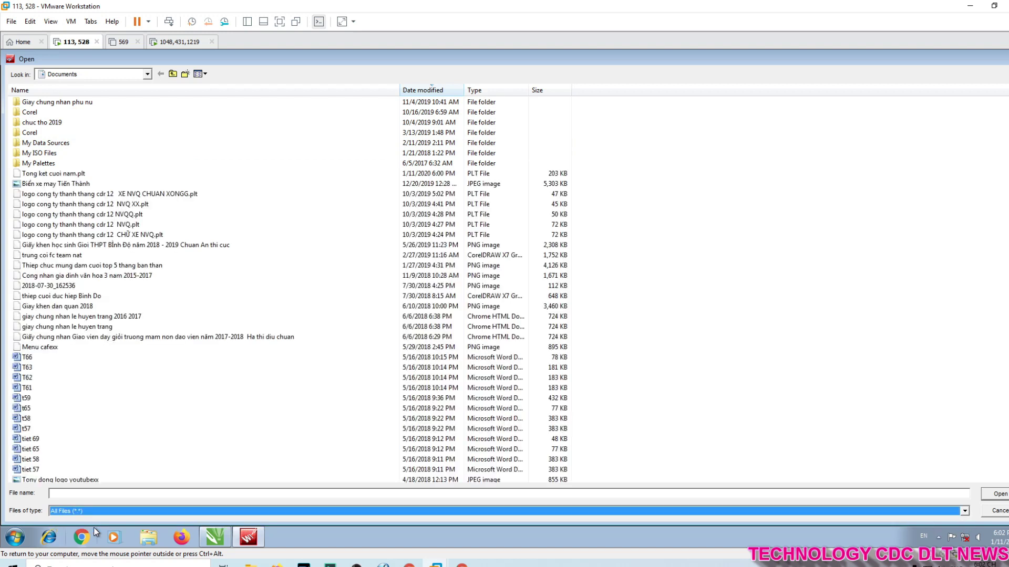
double_click(76, 174)
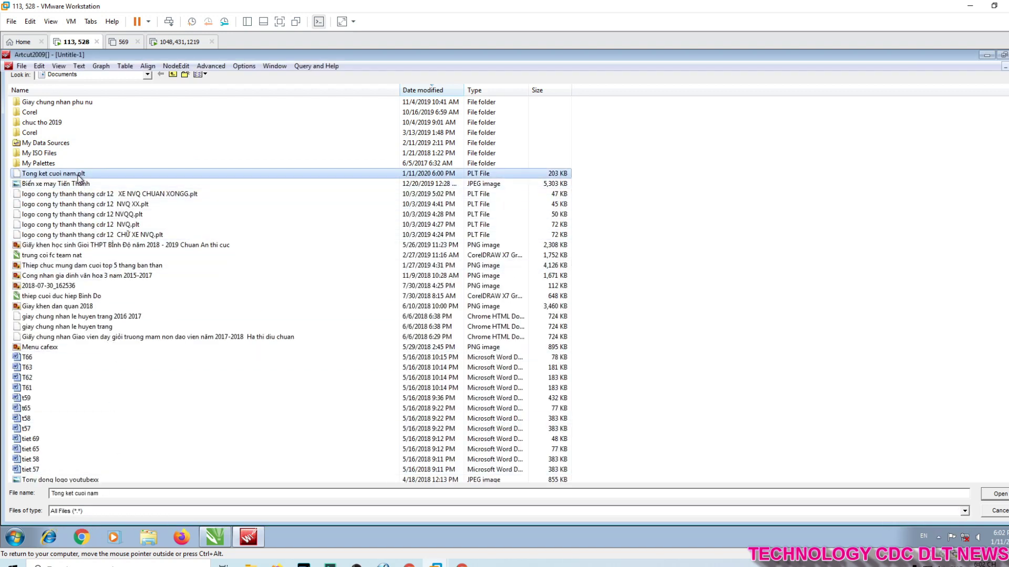
right_click(343, 269)
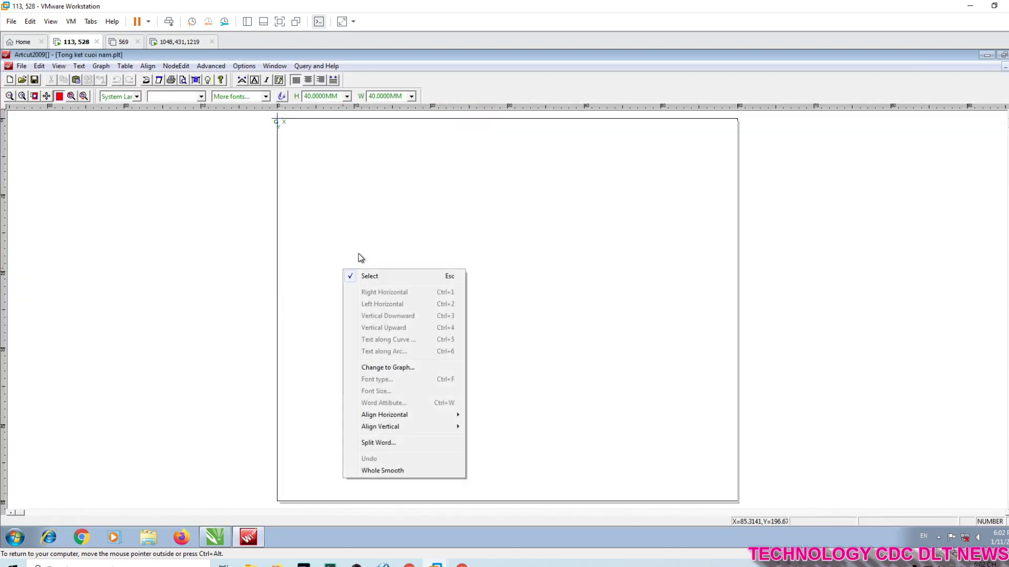
click(370, 239)
scroll(359, 272, down, 9)
right_click(357, 275)
click(343, 235)
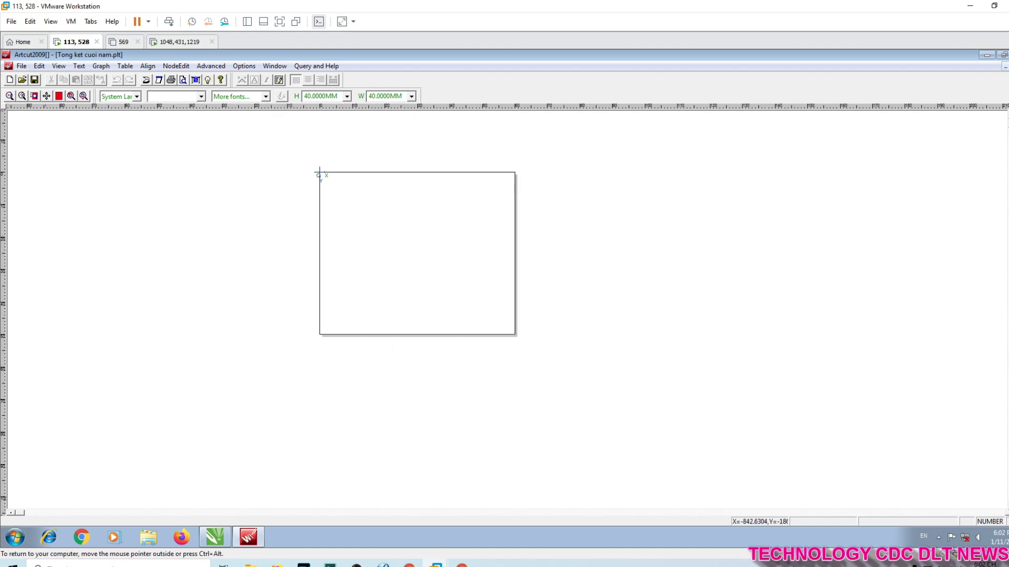
Step: Cancel CorelDRAW's Save Drawing dialog and rearrange the open windows to uncover the desktop icons
key(ctrl+s)
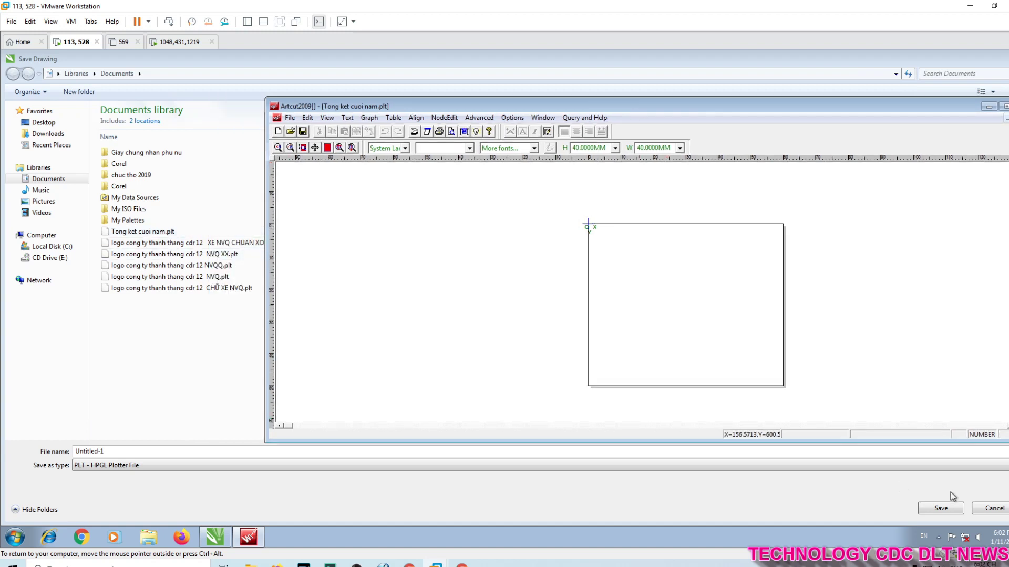
click(994, 508)
drag(450, 105, 330, 350)
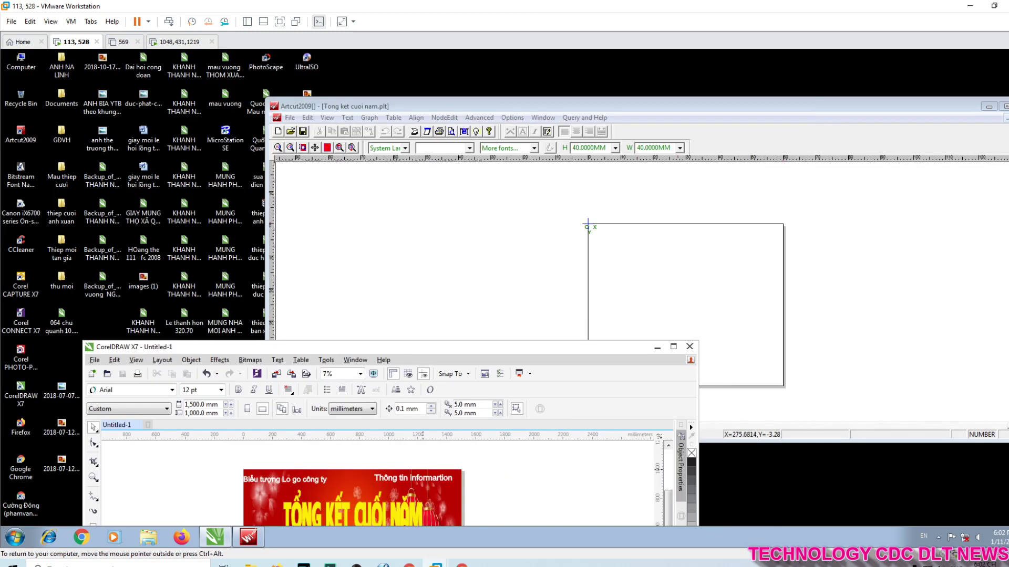
drag(619, 103, 225, 108)
Step: Open Computer from the desktop, browse to the Documents library, and locate Tong ket cuoi nam.plt
click(26, 64)
double_click(25, 65)
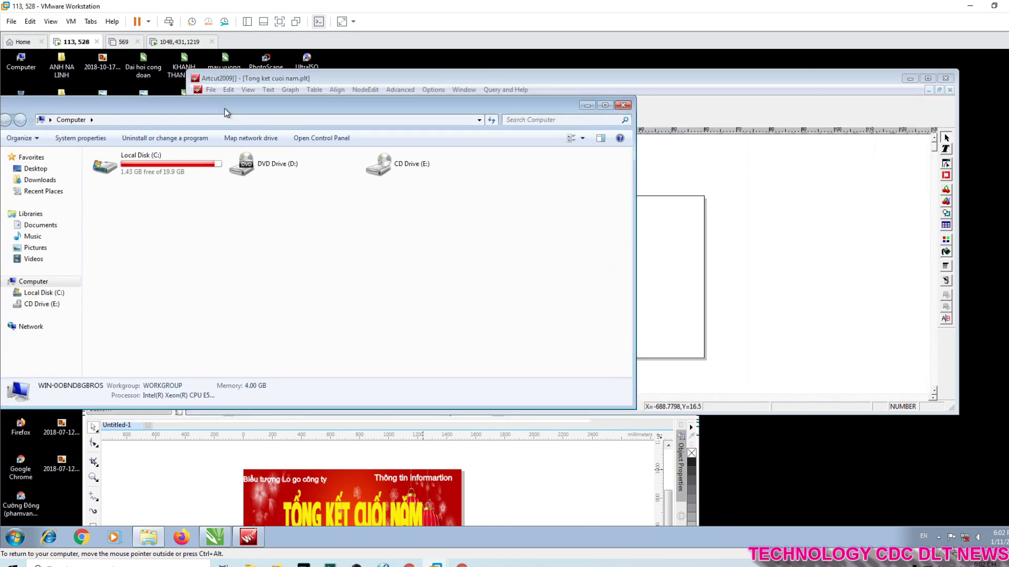
click(56, 236)
click(59, 226)
click(138, 283)
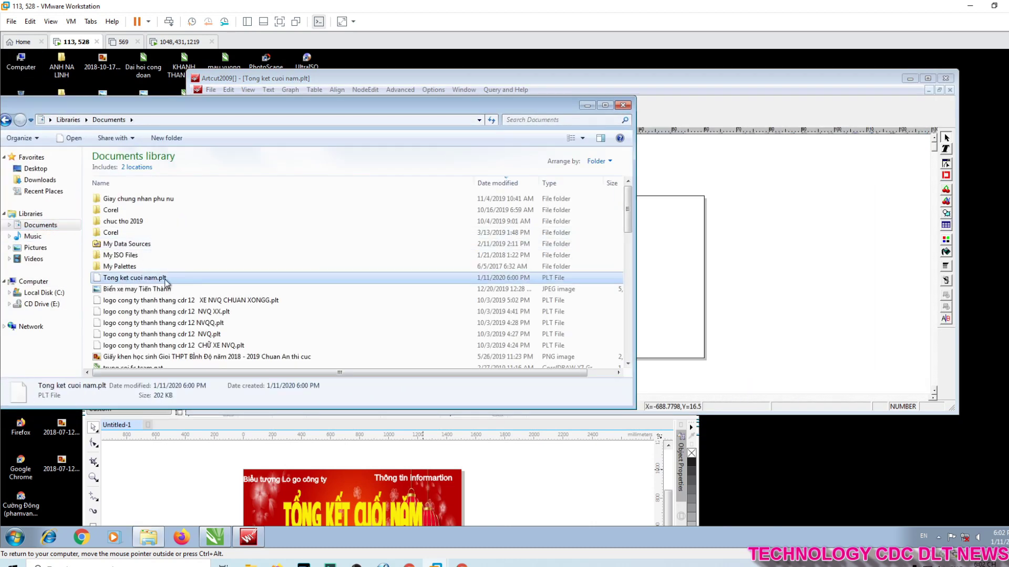
Step: Return to Artcut2009 and import Tong ket cuoi nam.plt from the Documents library using the HPGL Files (*.plt) type
click(720, 284)
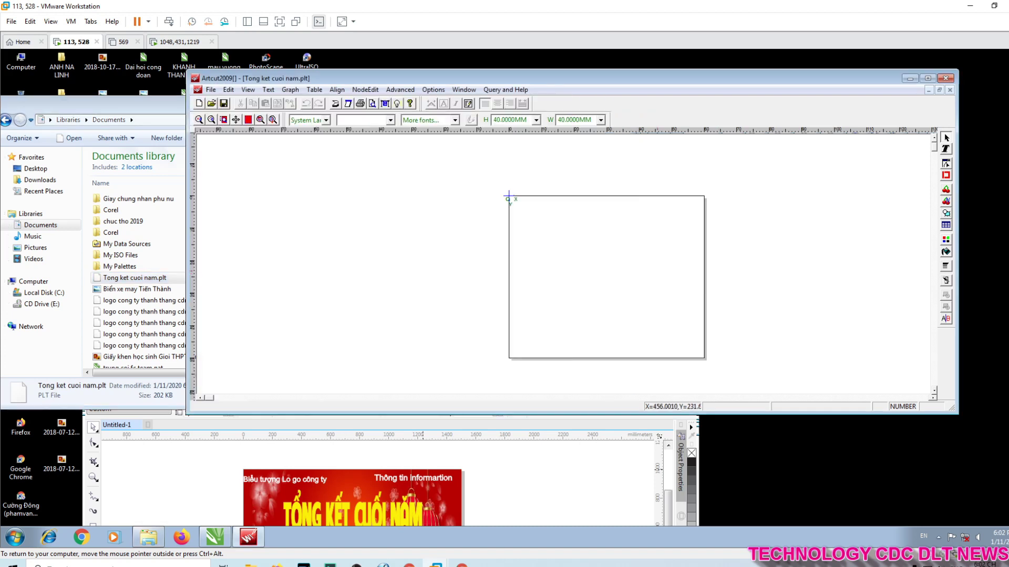
click(211, 90)
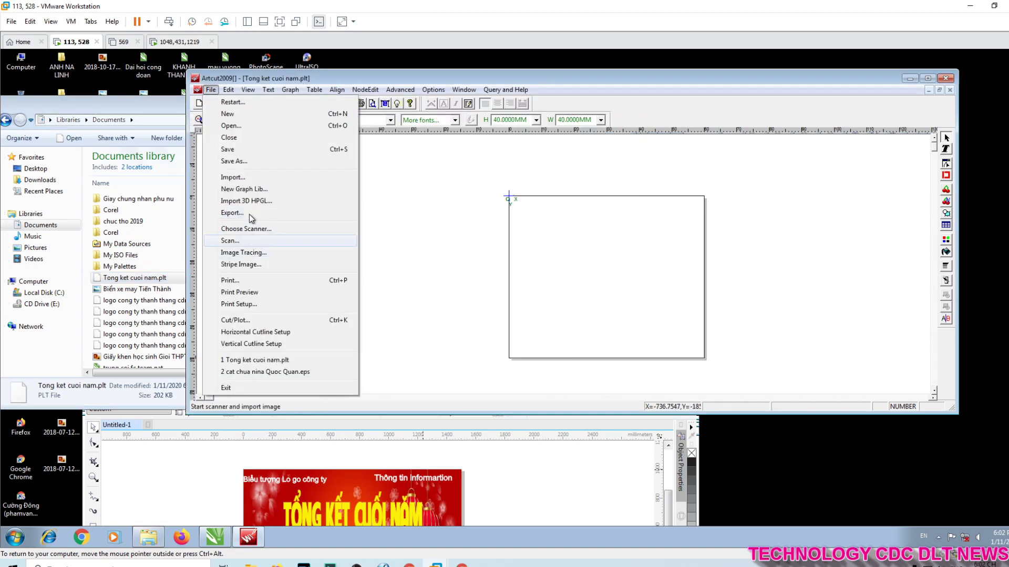
click(250, 178)
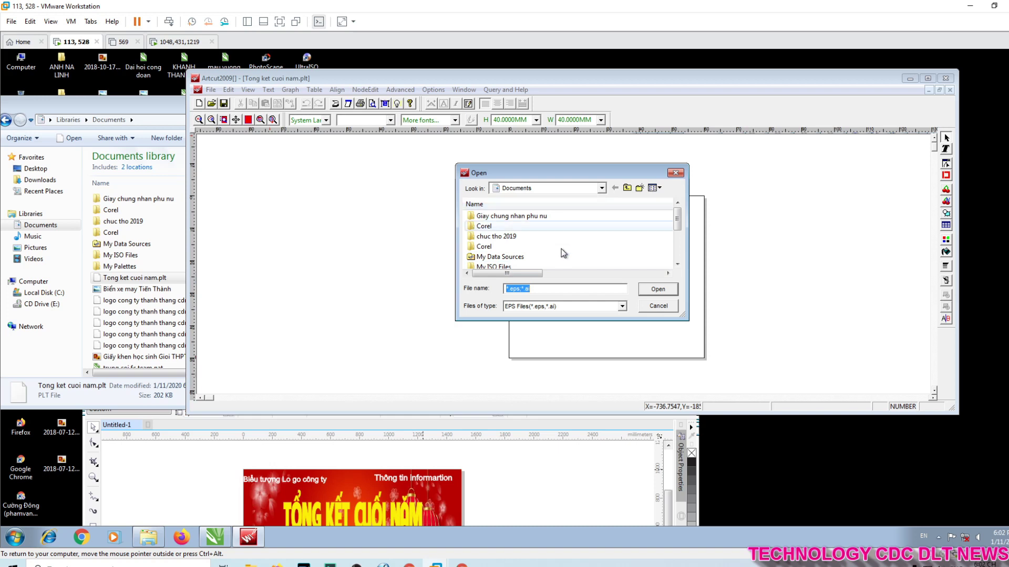
drag(677, 223, 675, 264)
click(561, 308)
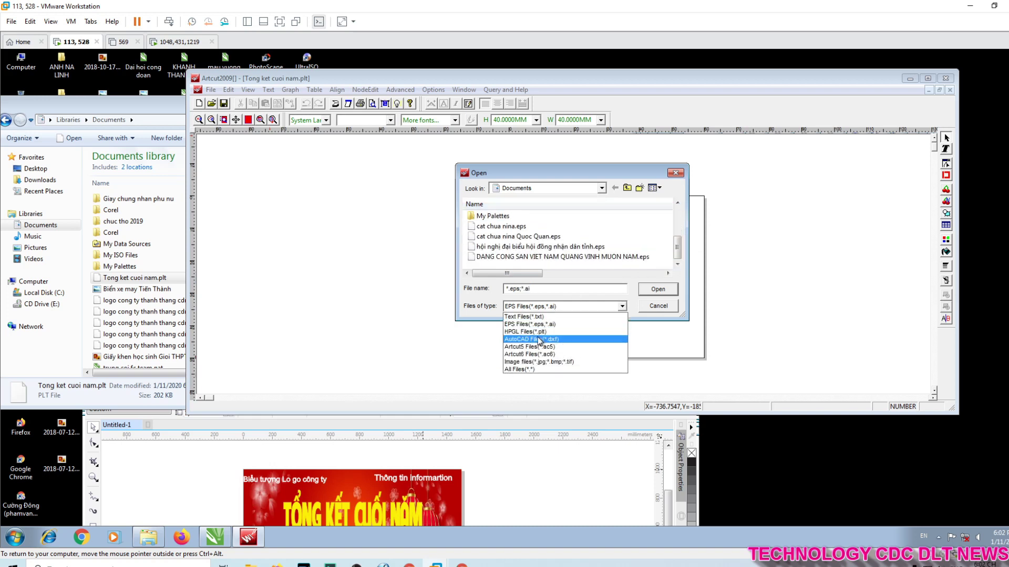
click(541, 332)
drag(685, 318, 777, 444)
double_click(507, 290)
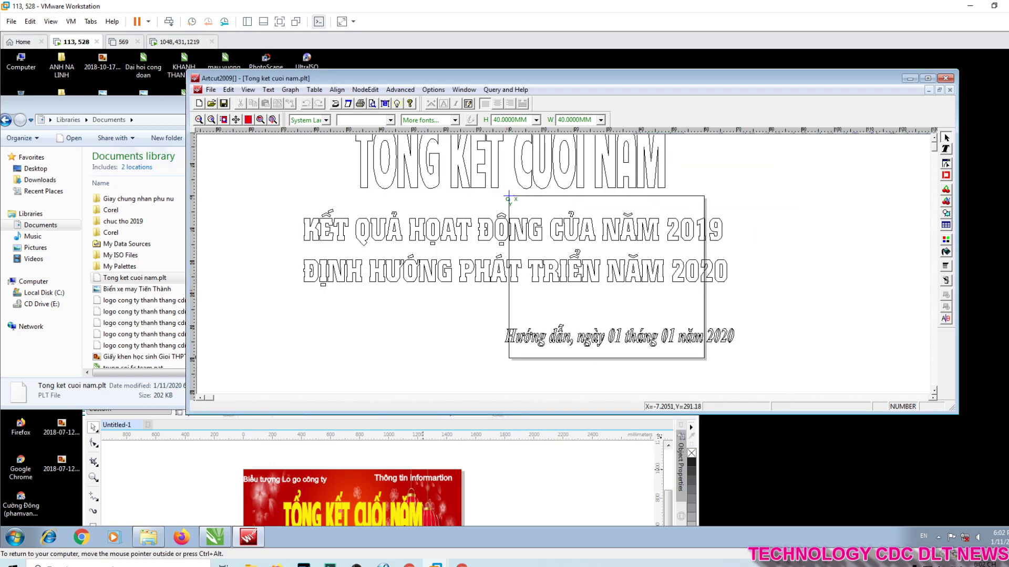
Step: Scale the imported lettering down to about 727 mm wide and position it over the page near the origin
scroll(431, 271, down, 6)
click(407, 202)
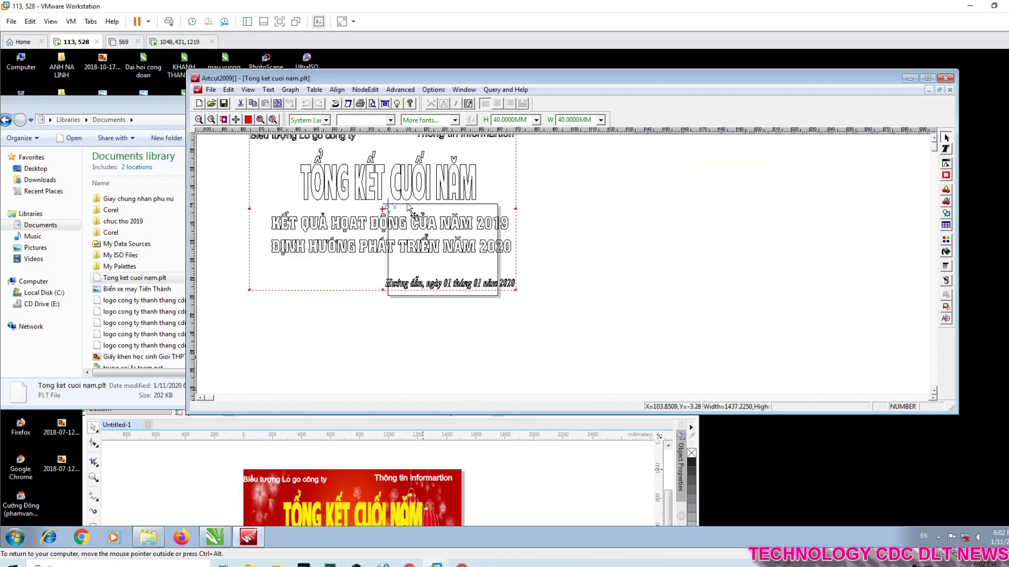
scroll(417, 246, down, 1)
drag(350, 184, 437, 223)
drag(510, 178, 420, 232)
scroll(377, 257, up, 1)
drag(406, 269, 411, 224)
scroll(402, 221, up, 1)
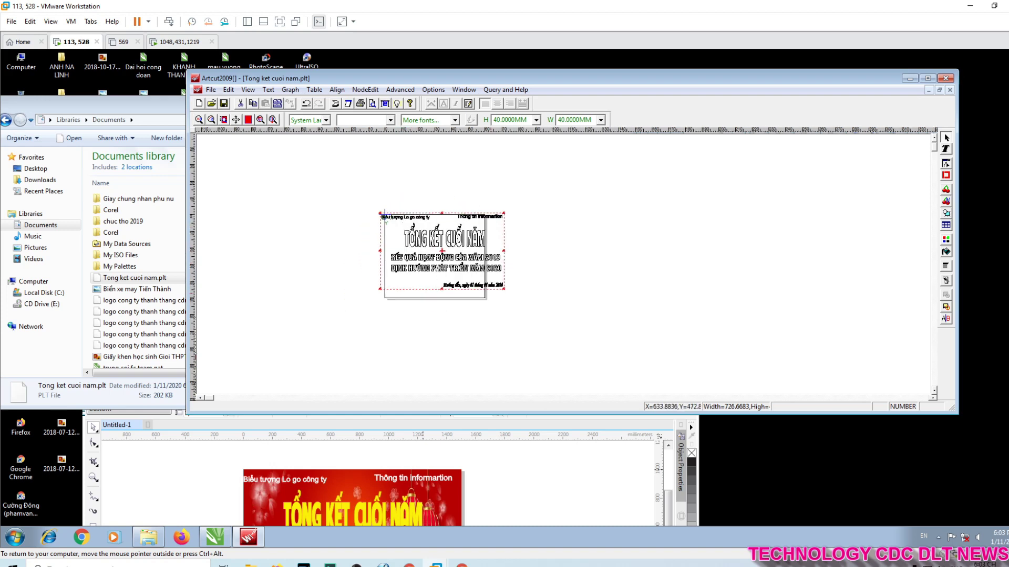
Step: Move the lettering slightly lower on the page and maximize the Artcut2009 window
scroll(562, 304, up, 2)
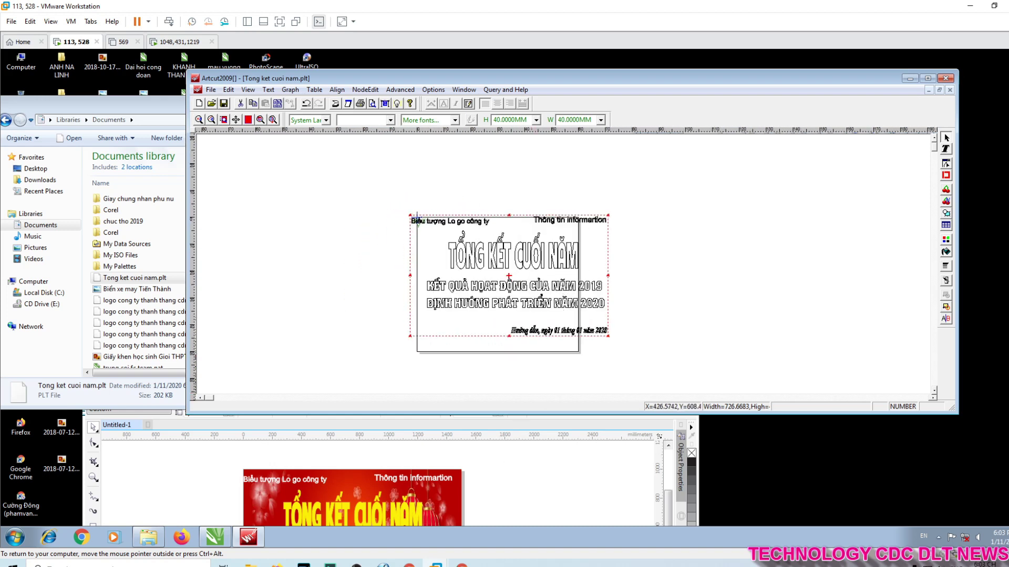
scroll(530, 289, up, 1)
scroll(531, 297, down, 2)
drag(548, 321, 547, 339)
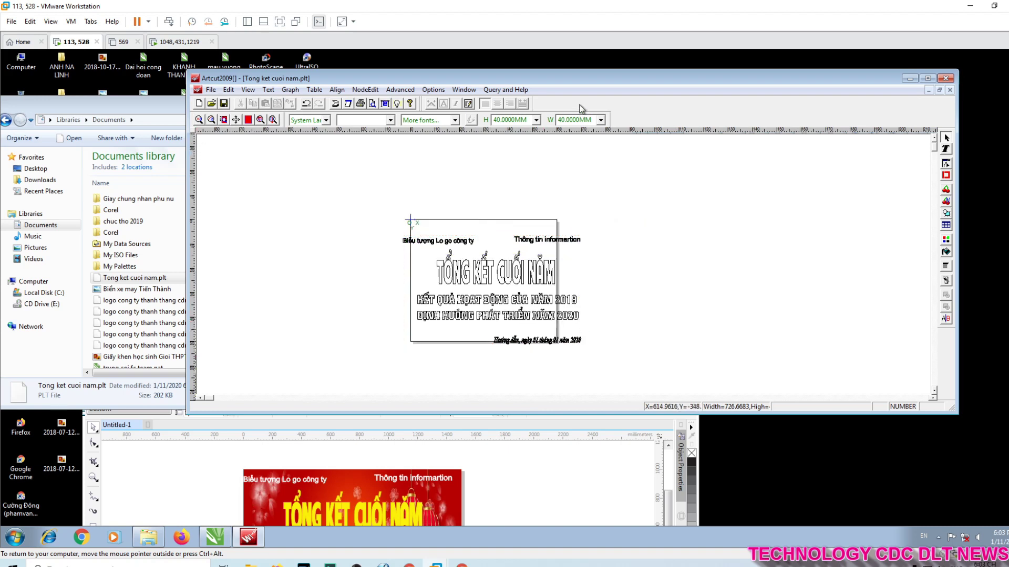
double_click(584, 82)
scroll(157, 168, up, 2)
scroll(310, 388, up, 3)
scroll(321, 371, down, 5)
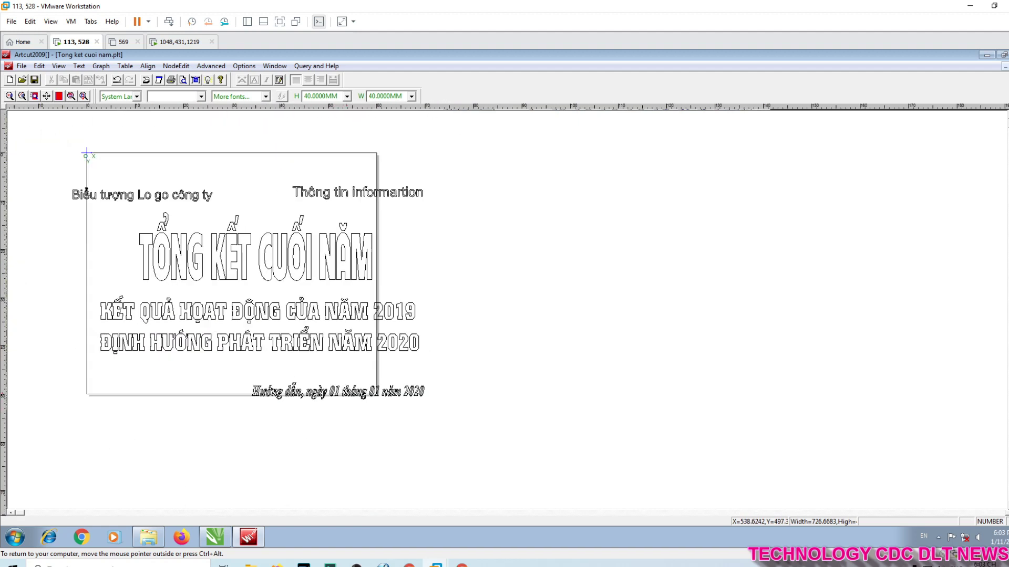
scroll(61, 176, down, 1)
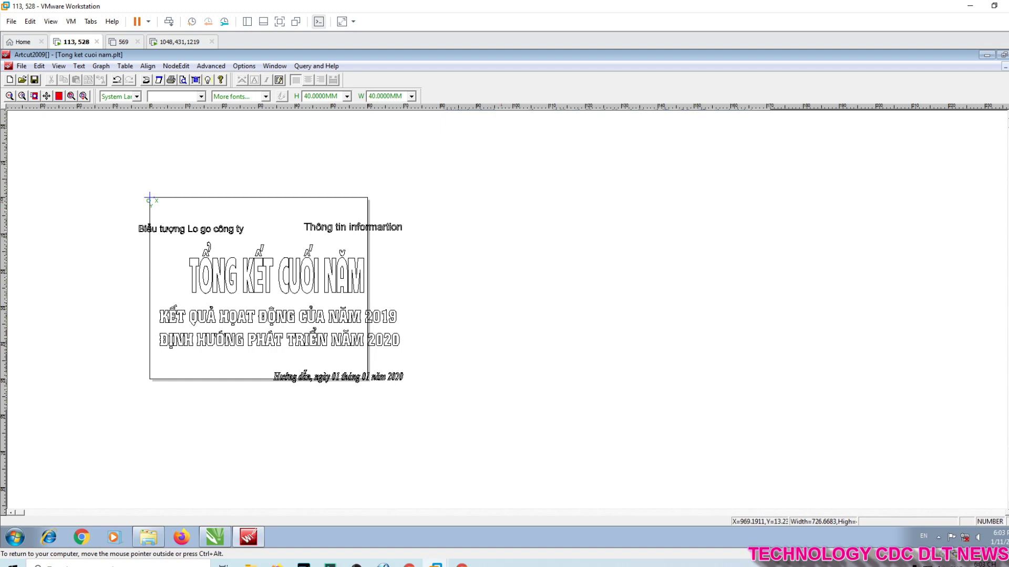
scroll(511, 162, down, 1)
scroll(277, 302, up, 1)
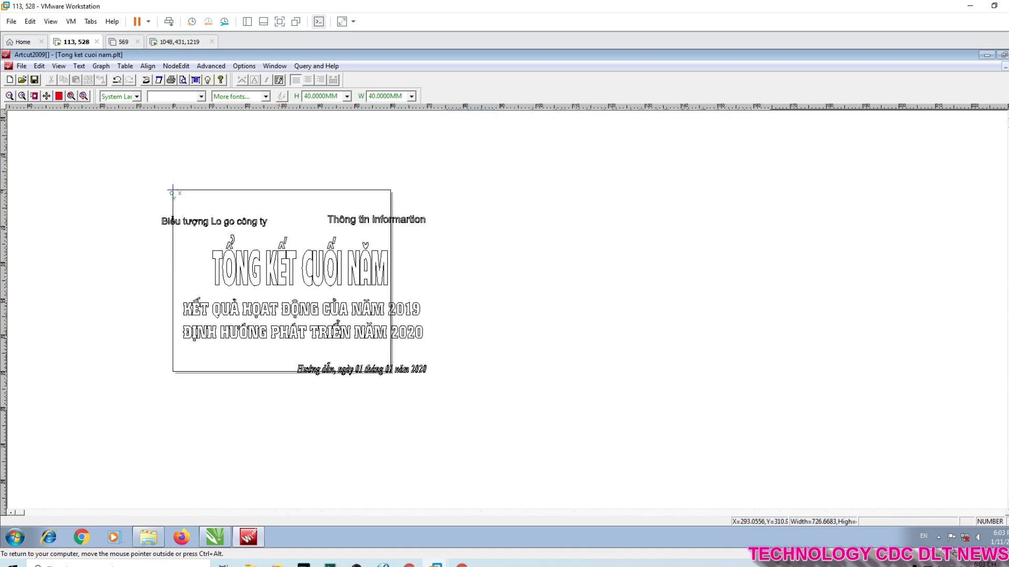
Step: Move the lettering up near the page's upper edge, roughly centred across its width, and deselect it
click(281, 273)
drag(282, 271, 305, 246)
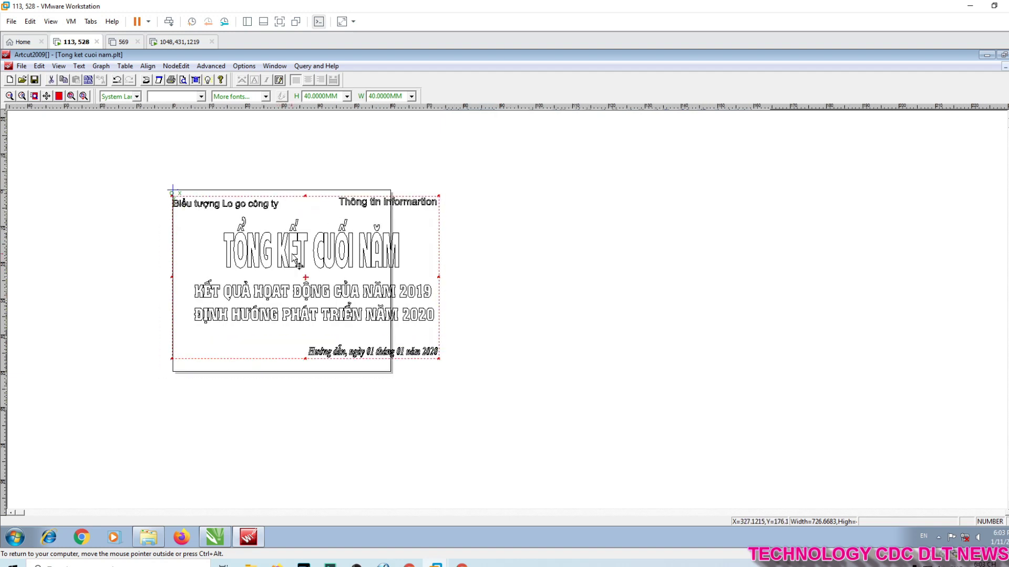
drag(401, 290, 375, 295)
click(131, 118)
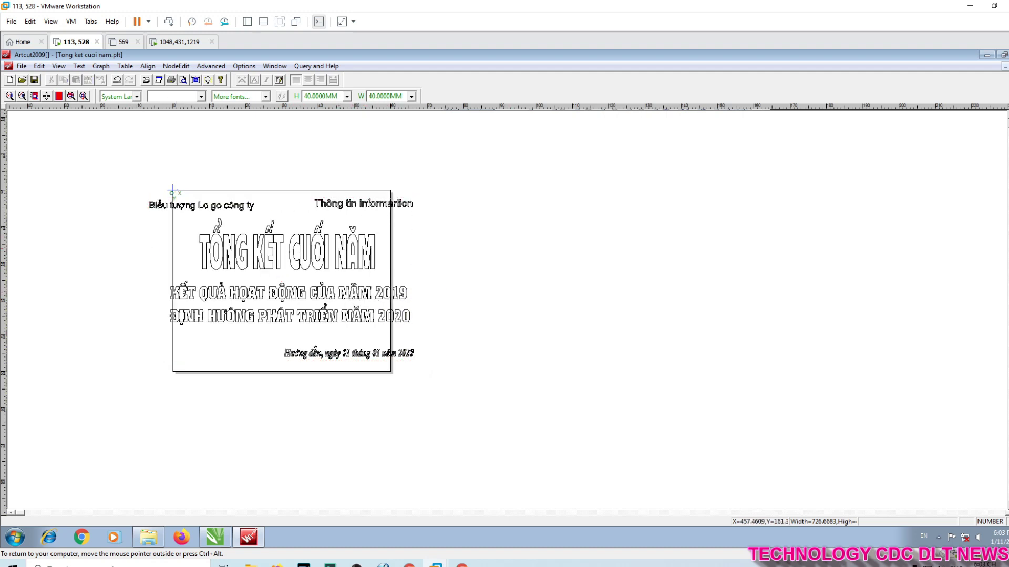
click(320, 257)
mouse_move(319, 256)
mouse_down()
mouse_move(335, 254)
mouse_move(318, 257)
mouse_up()
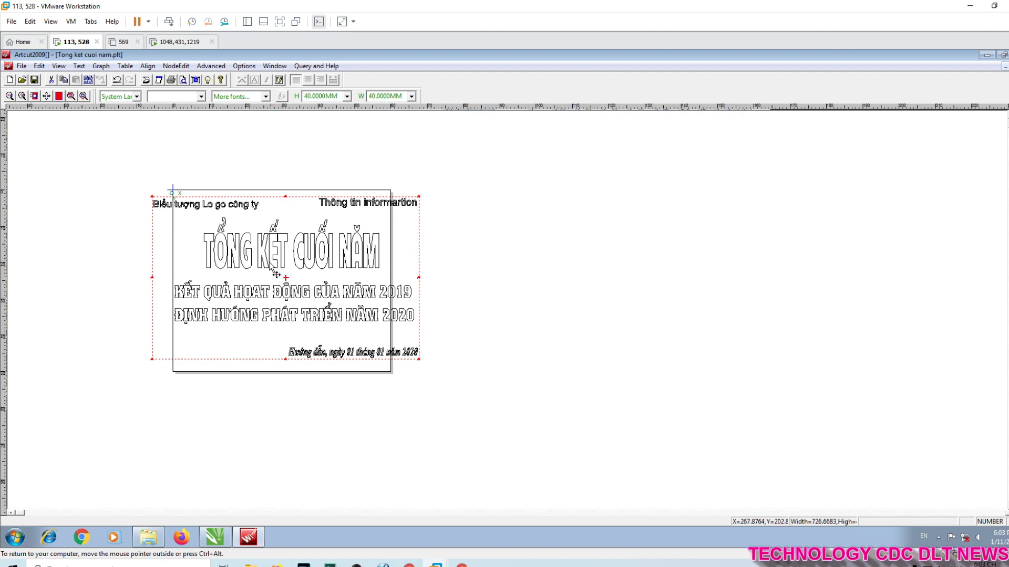
click(522, 267)
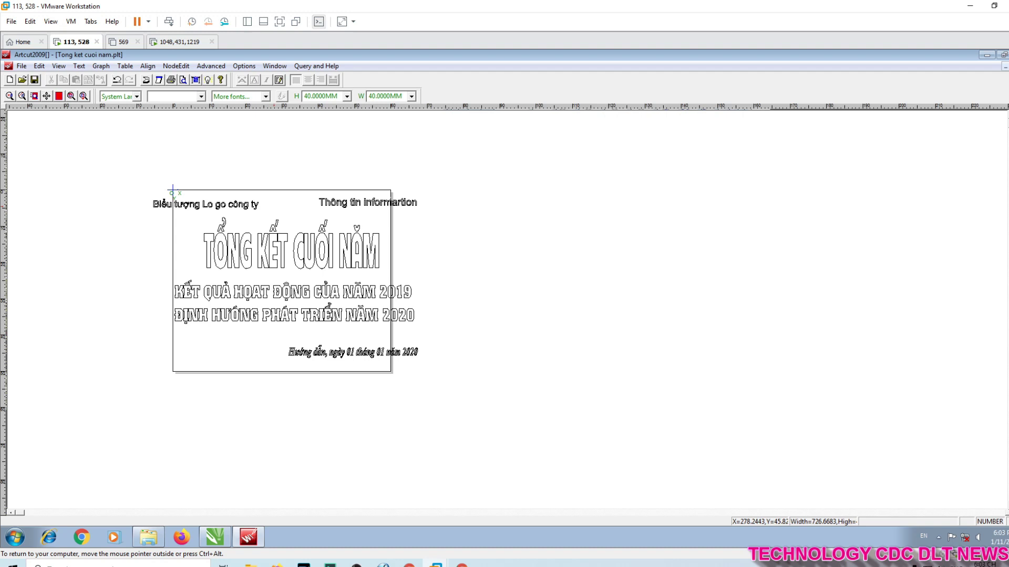
click(278, 252)
scroll(271, 257, up, 3)
scroll(272, 283, down, 2)
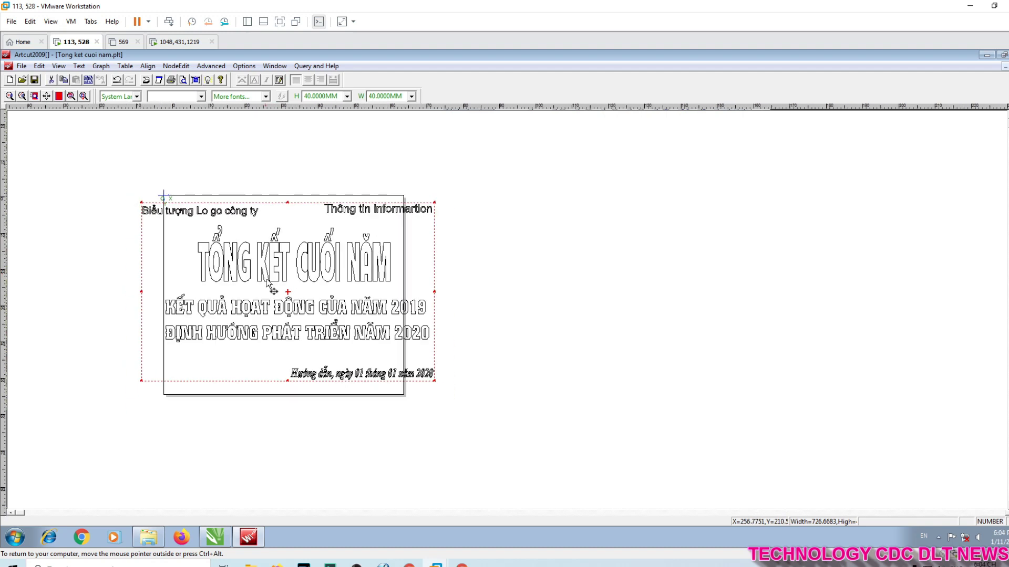
scroll(267, 279, down, 1)
click(117, 190)
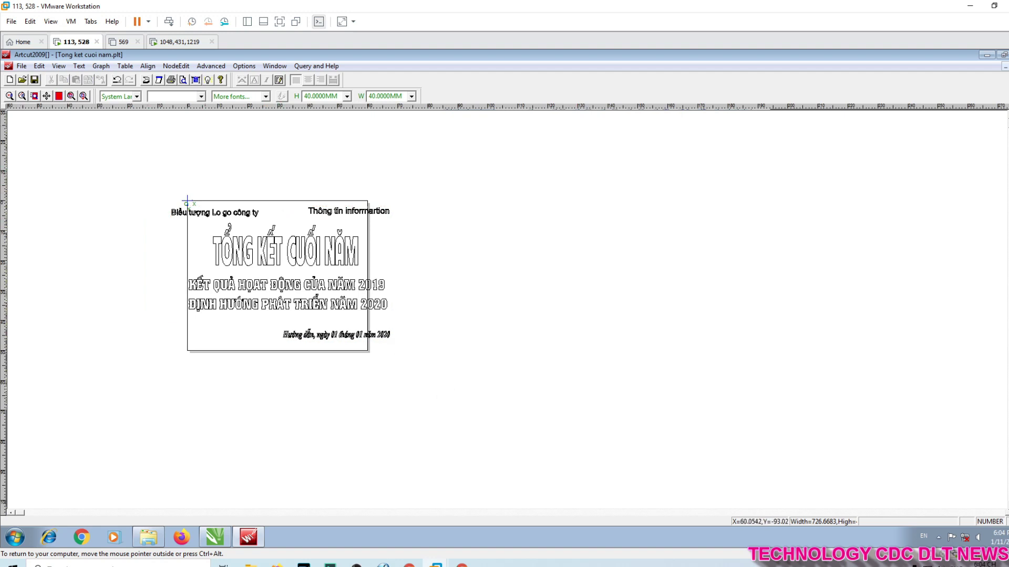
Step: Open the Cut/Plot settings, inspect the Device Setup of the Refine MH721(DMPL) cutter, and close the Device Setup
key(ctrl+p)
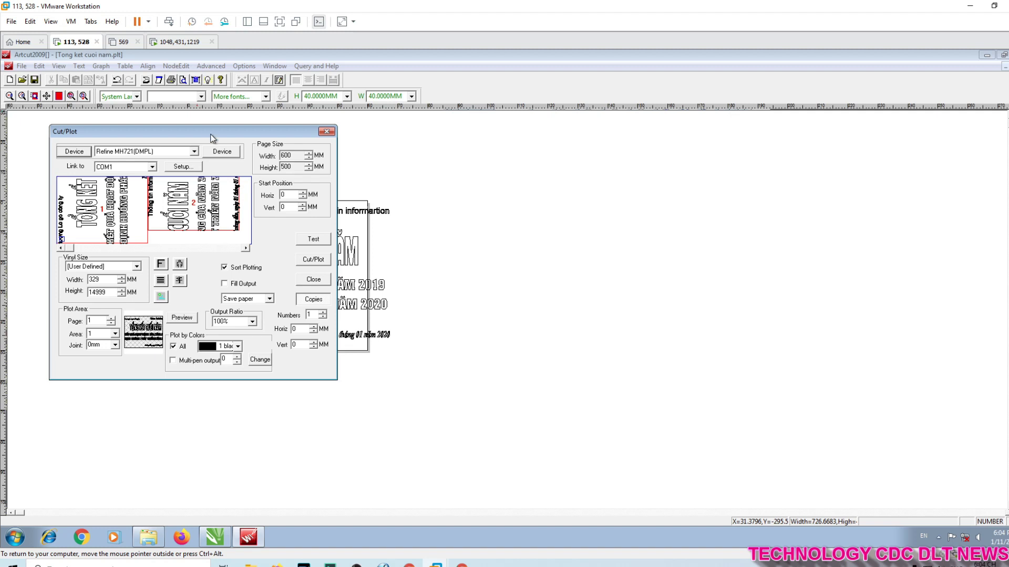
drag(214, 136, 285, 144)
click(247, 159)
click(249, 160)
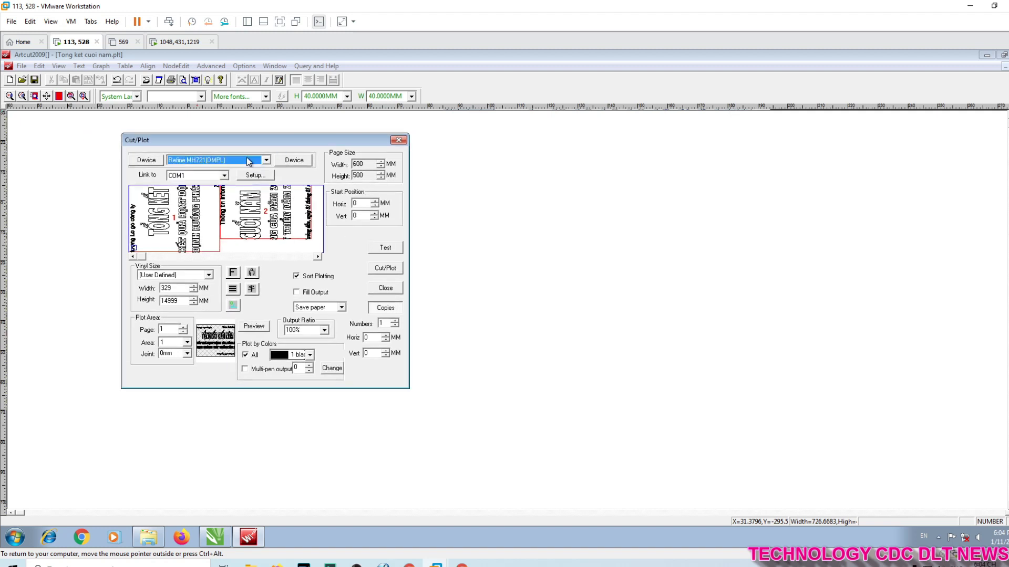
click(292, 161)
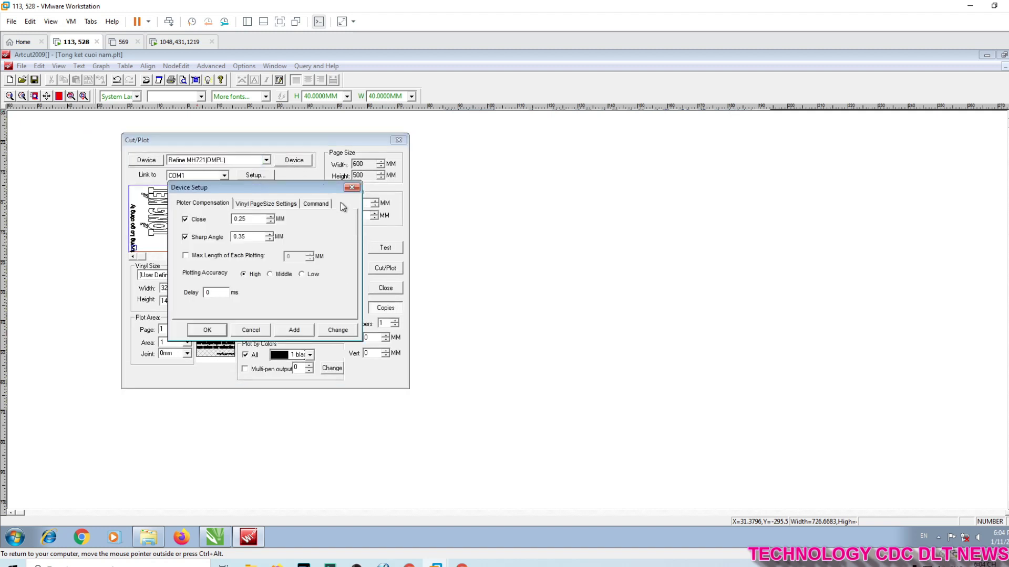
click(351, 189)
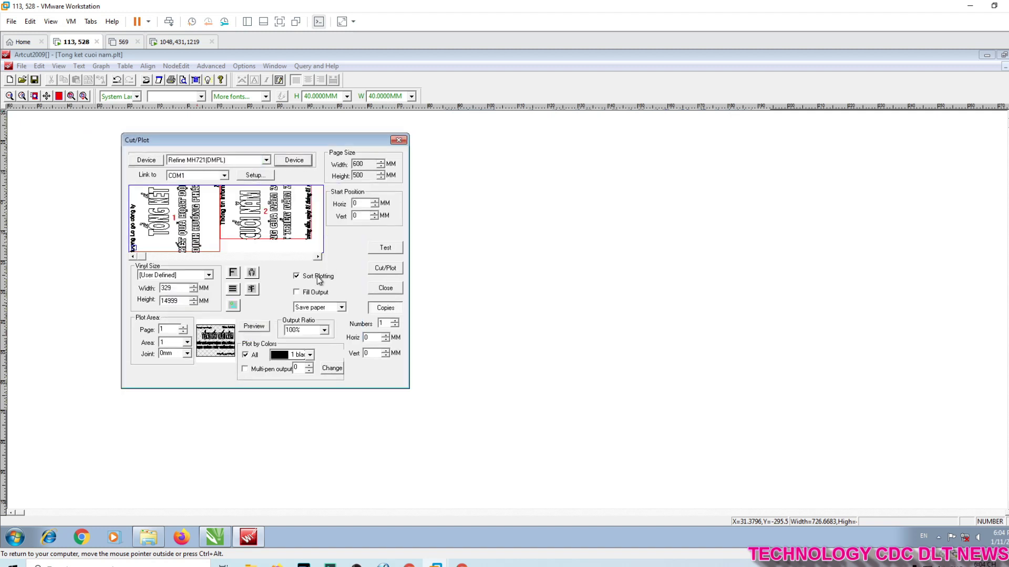
Step: Open the Output To Cutter window from the Cut/Plot settings and close it without starting the job
click(386, 269)
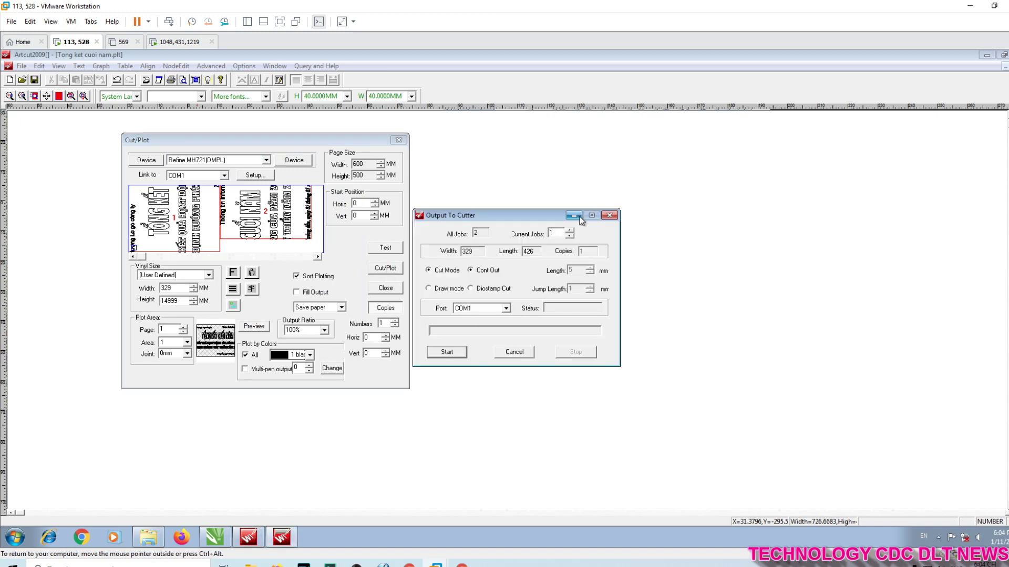
click(609, 217)
click(512, 316)
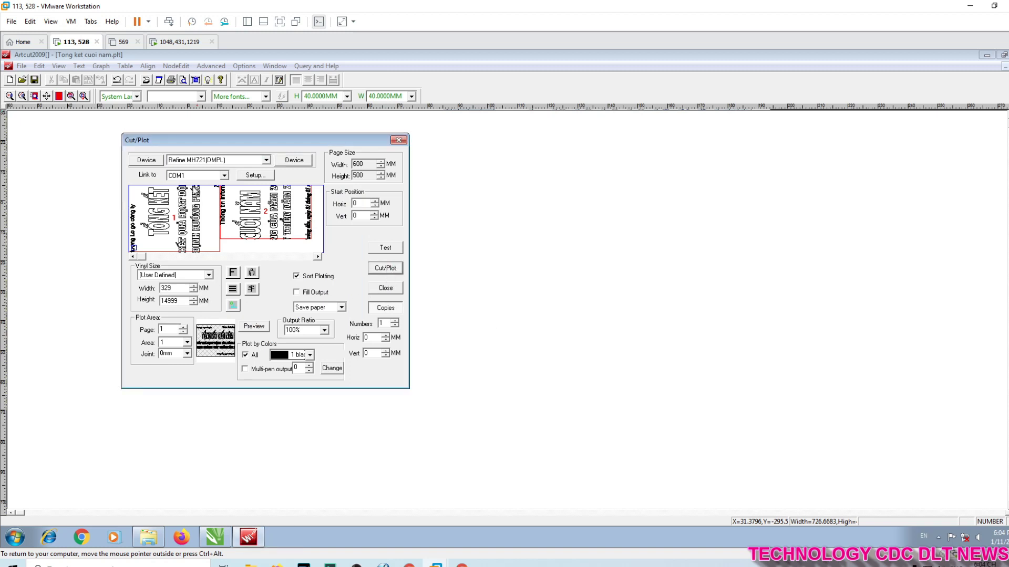
Step: Review the available connection ports and the COM1 port settings for the cutter, and close the Cut/Plot settings
click(200, 176)
click(220, 178)
click(220, 178)
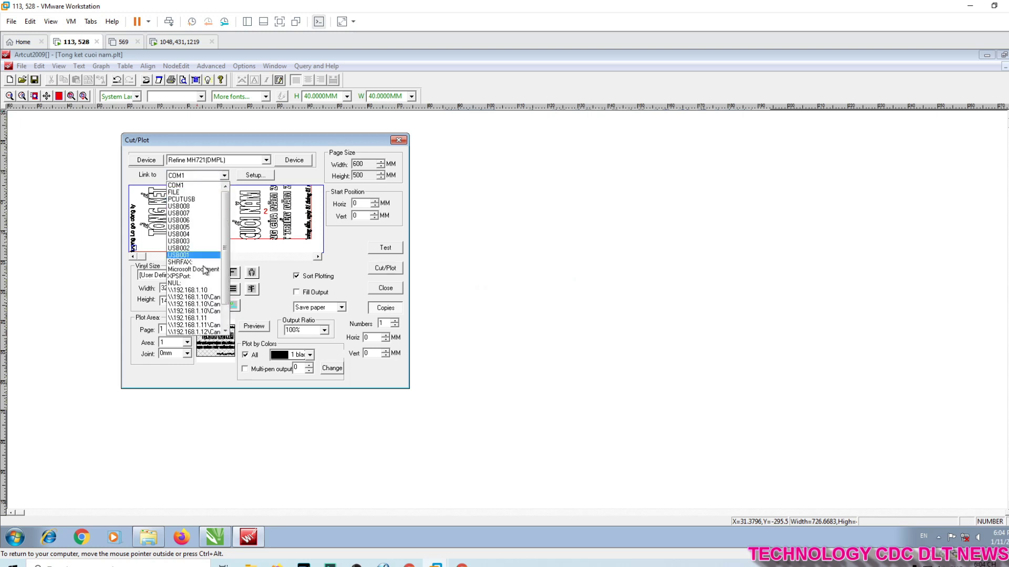
click(252, 176)
click(252, 176)
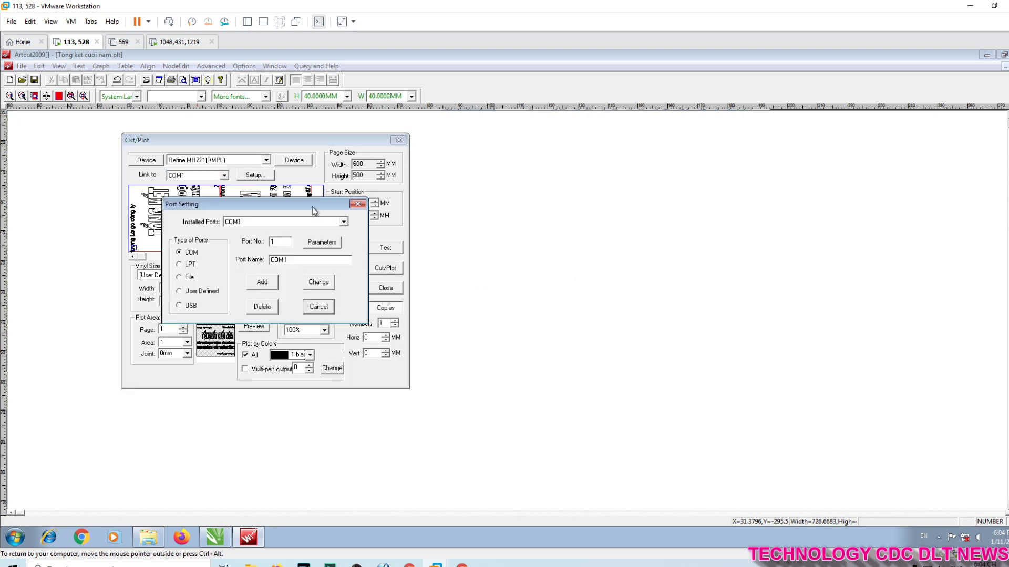
click(358, 205)
click(398, 140)
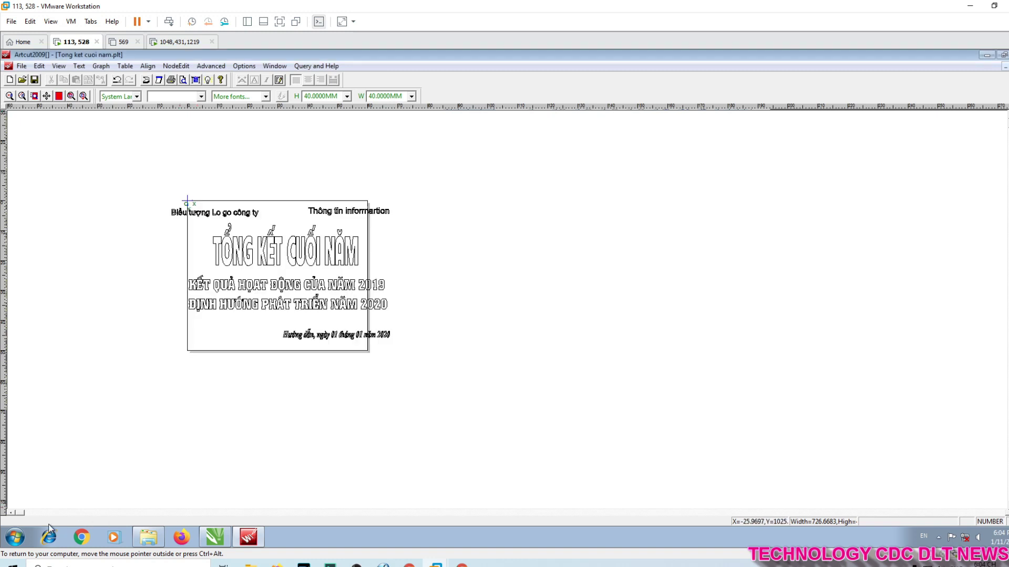
Step: Open the Windows Devices and Printers window and find the Cutter A Printer in it
click(15, 537)
click(210, 449)
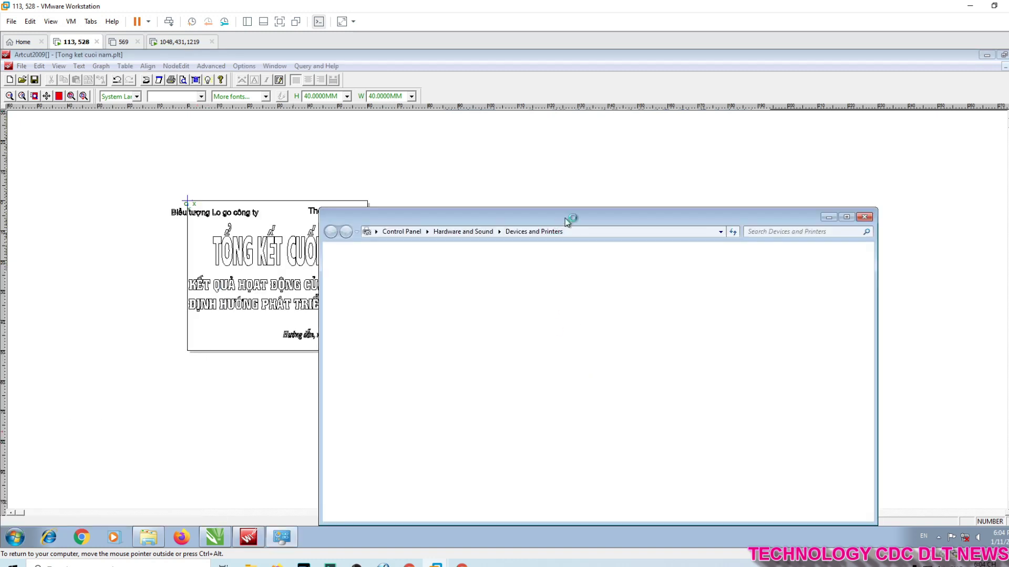
drag(566, 218, 479, 129)
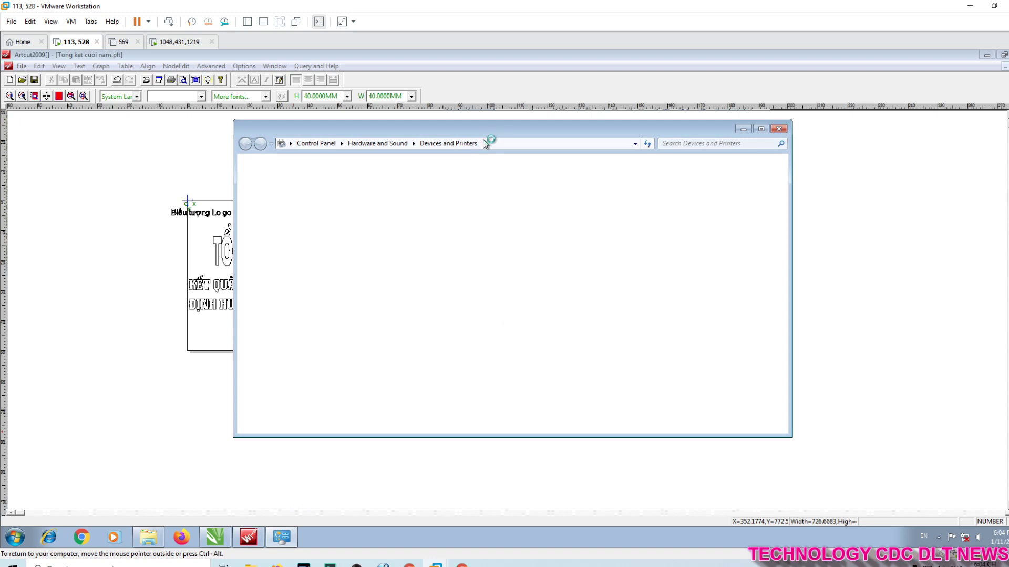
scroll(572, 349, down, 3)
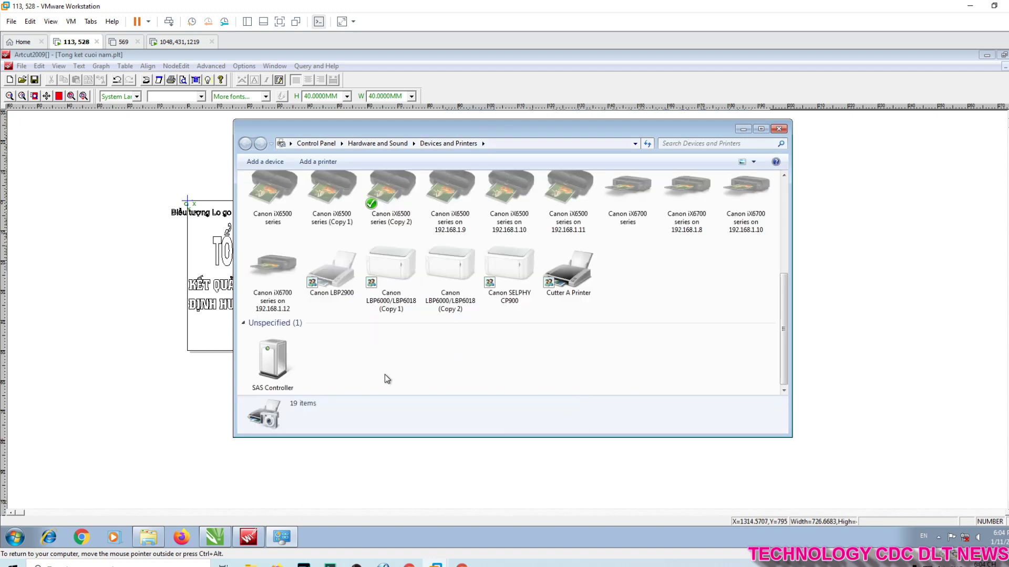
Step: Examine the port list in the Cutter A Printer's properties, cancel without changes, and close Devices and Printers
right_click(571, 276)
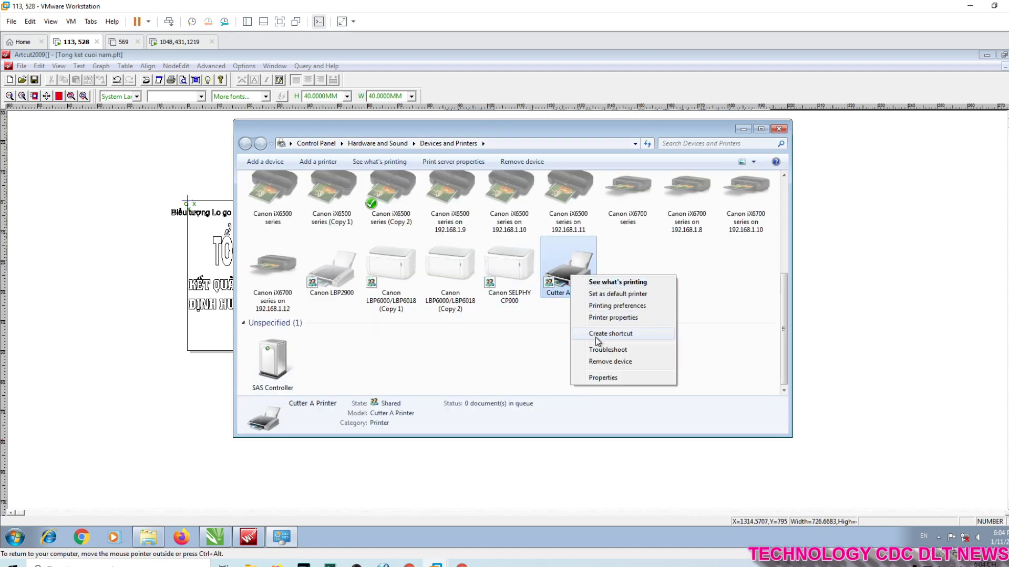
click(615, 317)
click(678, 271)
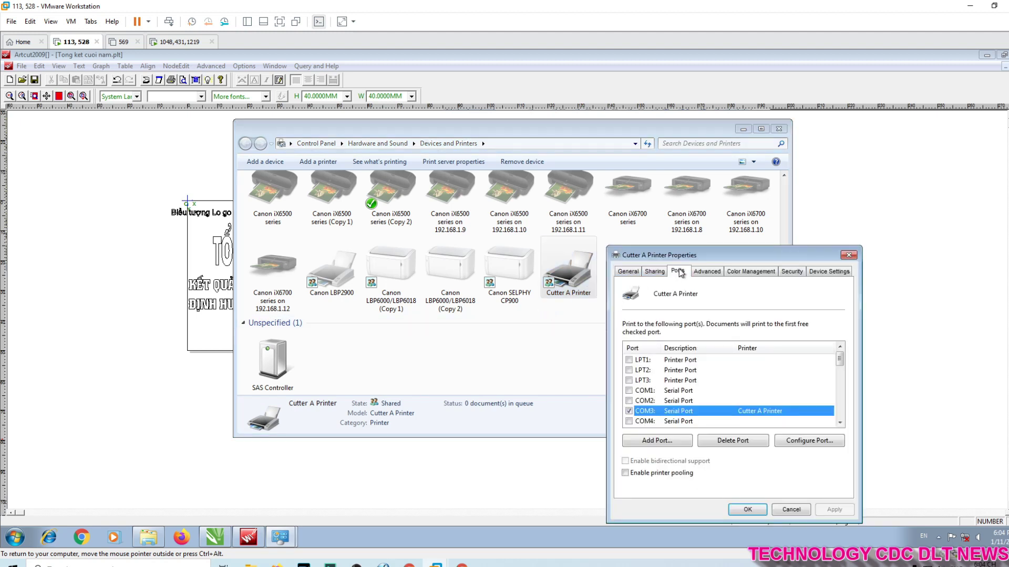
drag(693, 256, 540, 199)
scroll(480, 356, down, 2)
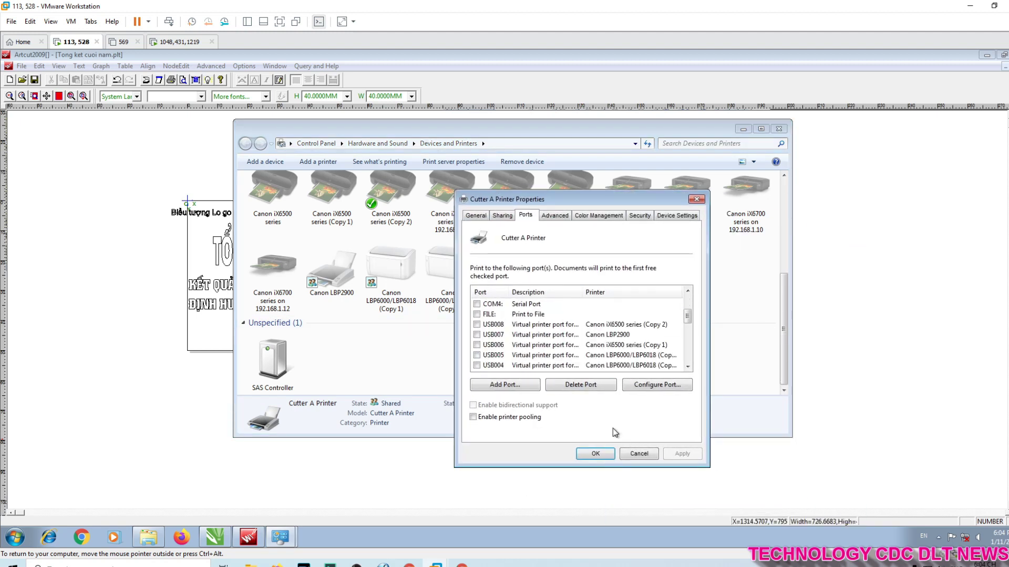
scroll(540, 357, up, 3)
scroll(540, 358, down, 3)
click(639, 453)
click(778, 129)
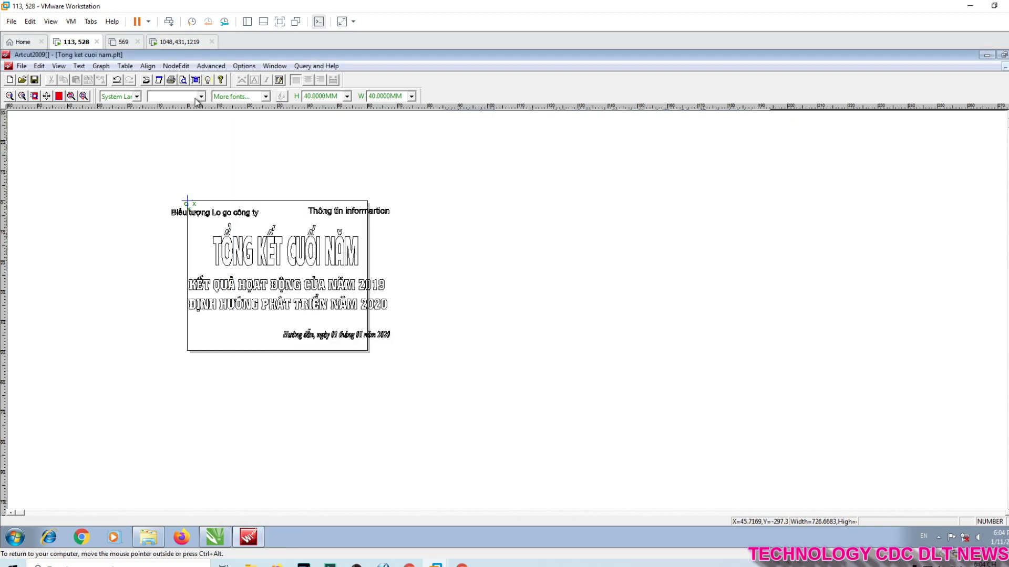
Step: Briefly check the Cut/Plot settings, close them, and switch to the maximized sign design in CorelDRAW
click(196, 80)
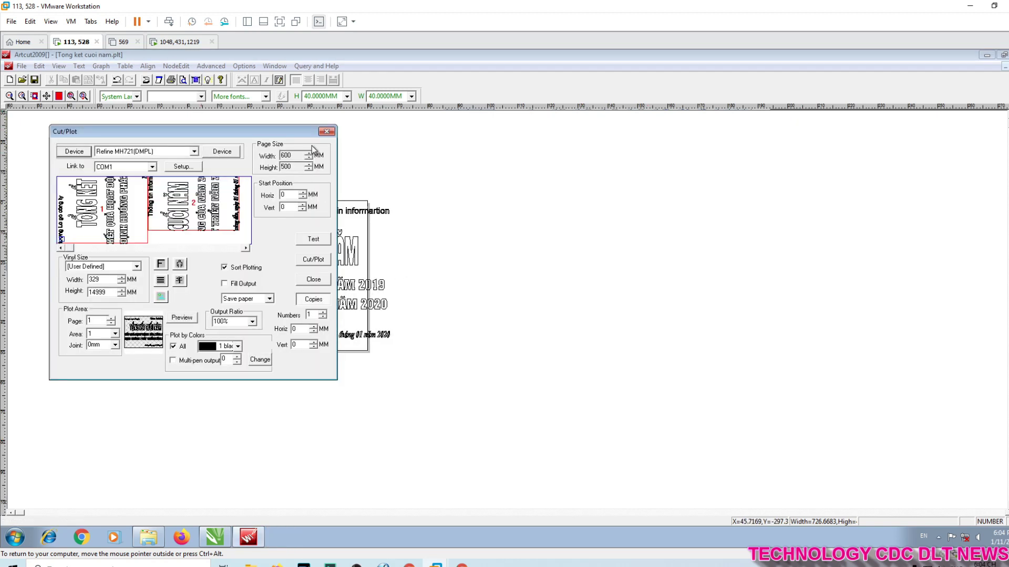
click(324, 132)
drag(511, 56, 715, 192)
click(244, 461)
drag(406, 351, 453, 50)
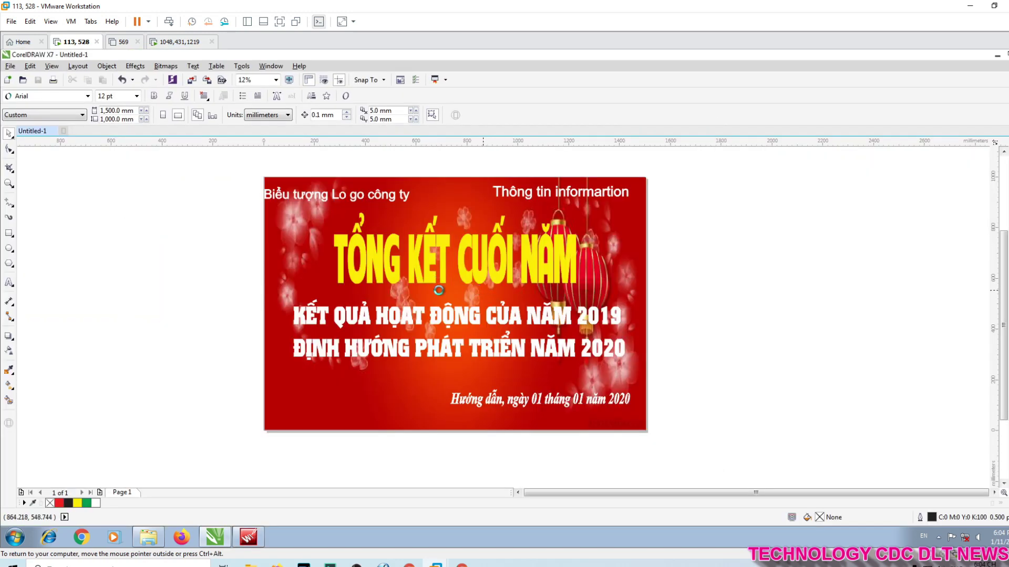
Step: Open the print settings for the sign, choose Cutter A Printer as the printer, and show its preferences
key(ctrl+p)
click(500, 207)
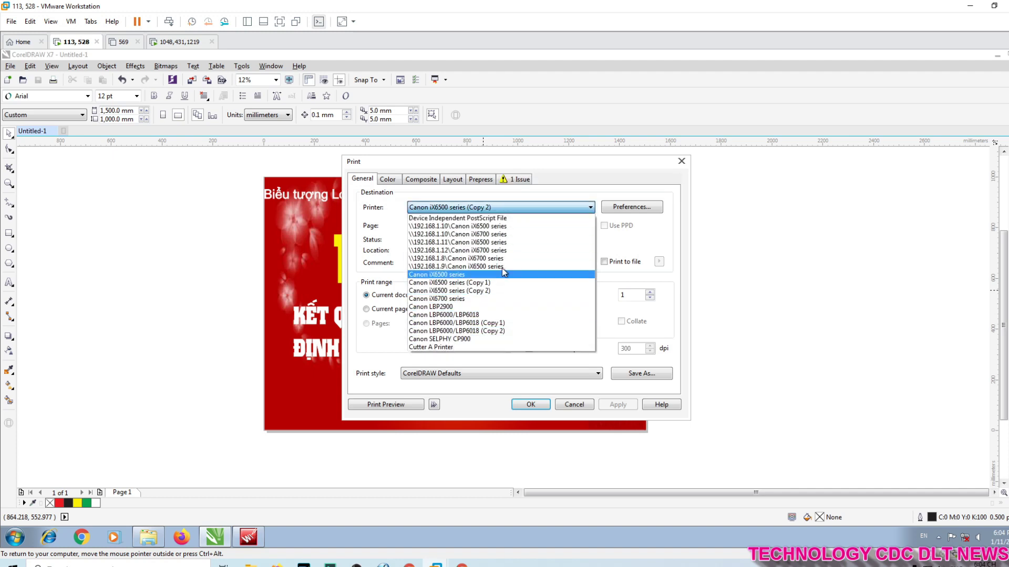
click(449, 347)
click(631, 208)
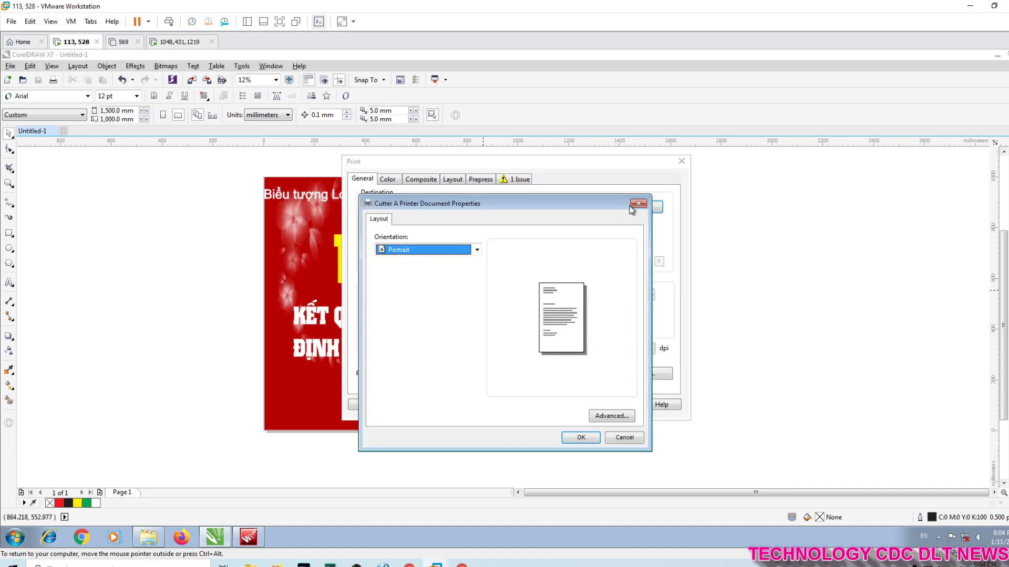
Step: Browse the paper sizes in the Cutter A Printer's advanced options, and close the print settings without printing
click(611, 416)
click(524, 241)
scroll(567, 346, down, 10)
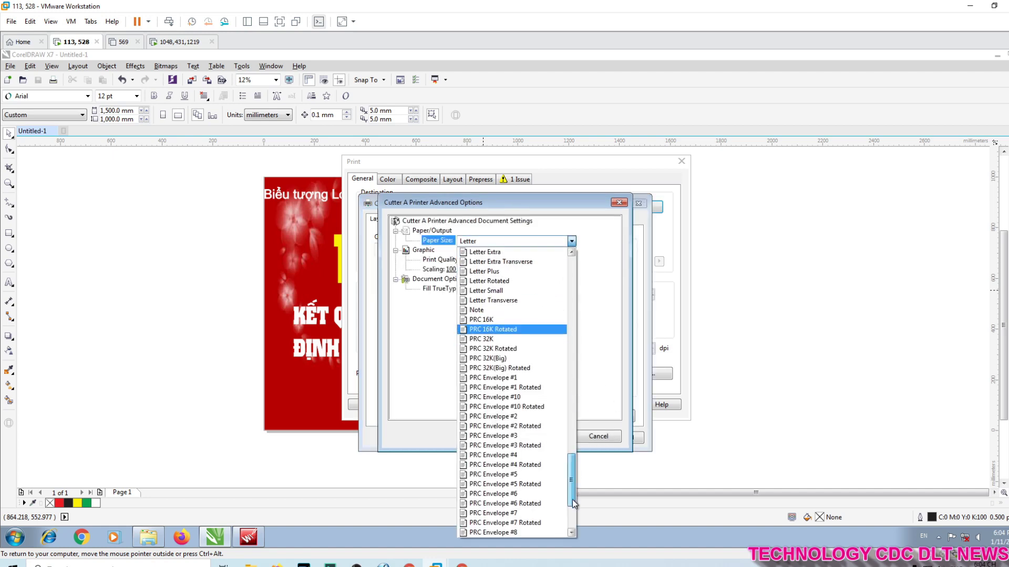
click(518, 535)
click(547, 436)
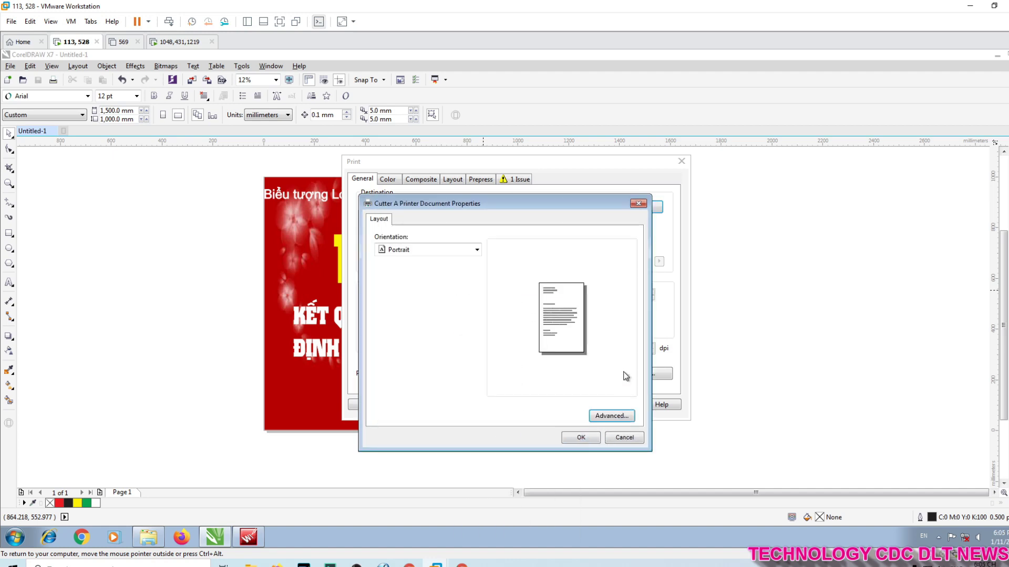
click(637, 203)
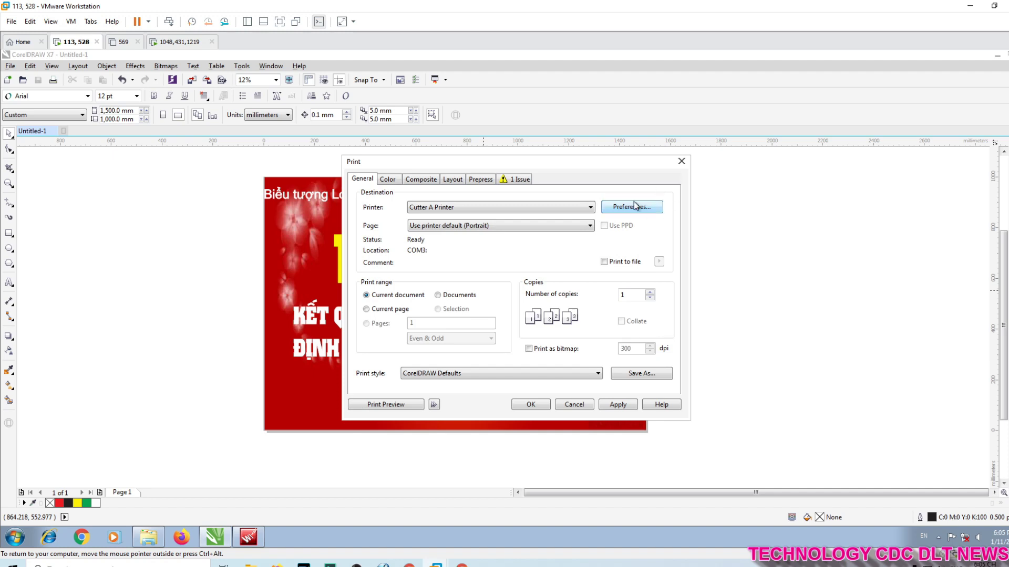
click(642, 209)
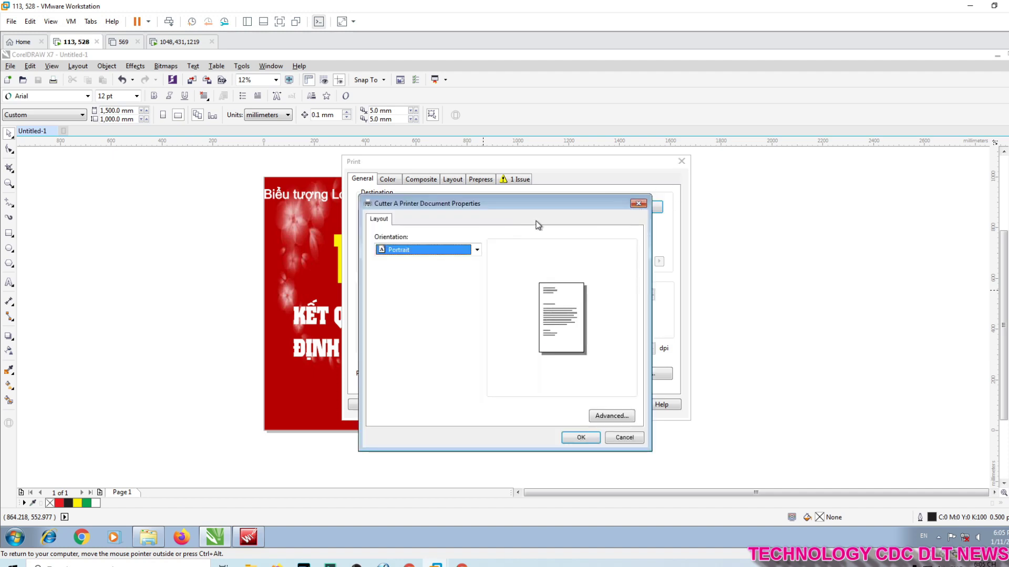
click(637, 203)
click(681, 161)
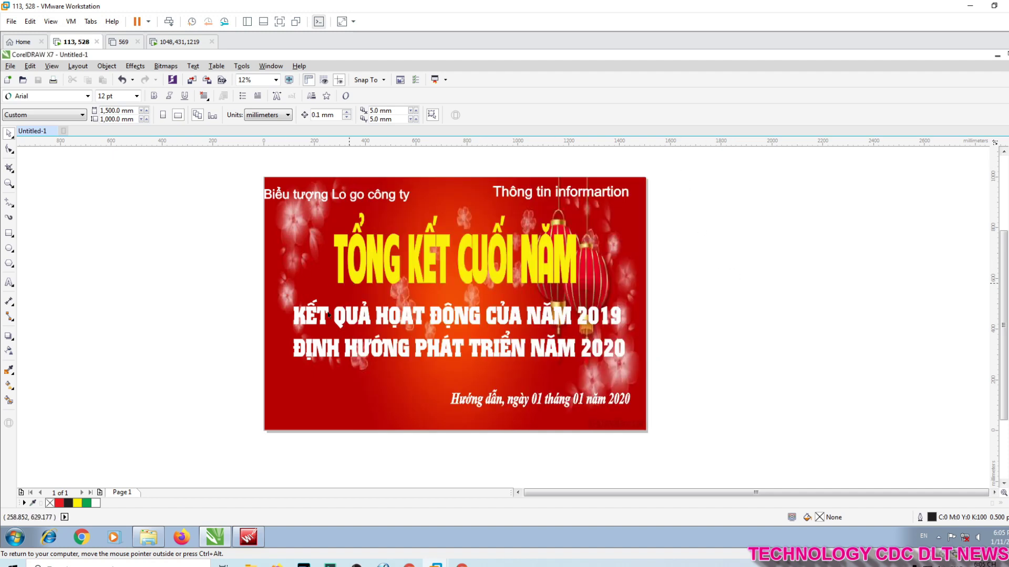
Step: Try deleting the red background image behind the lettering, and undo the deletion
click(284, 260)
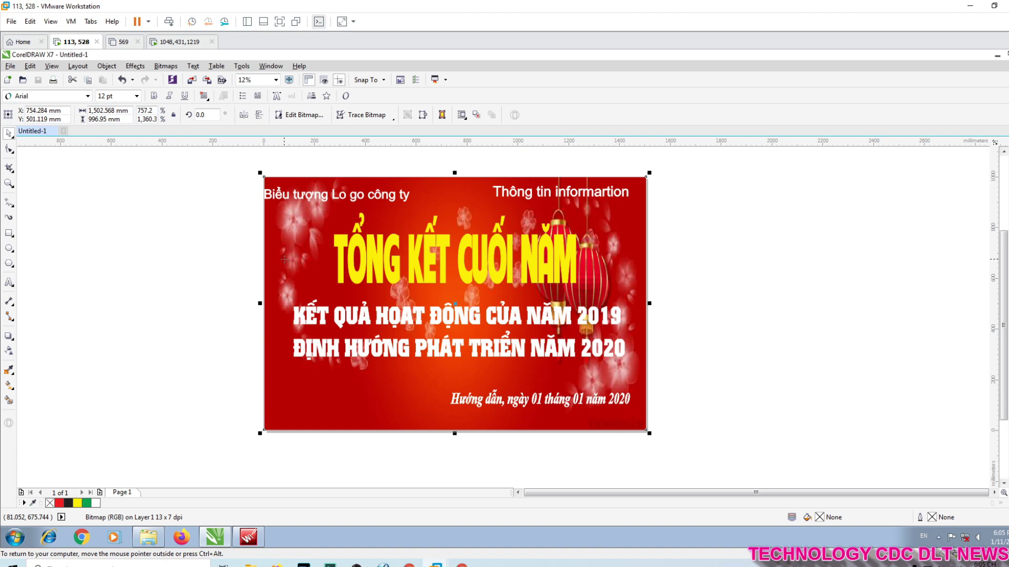
key(Delete)
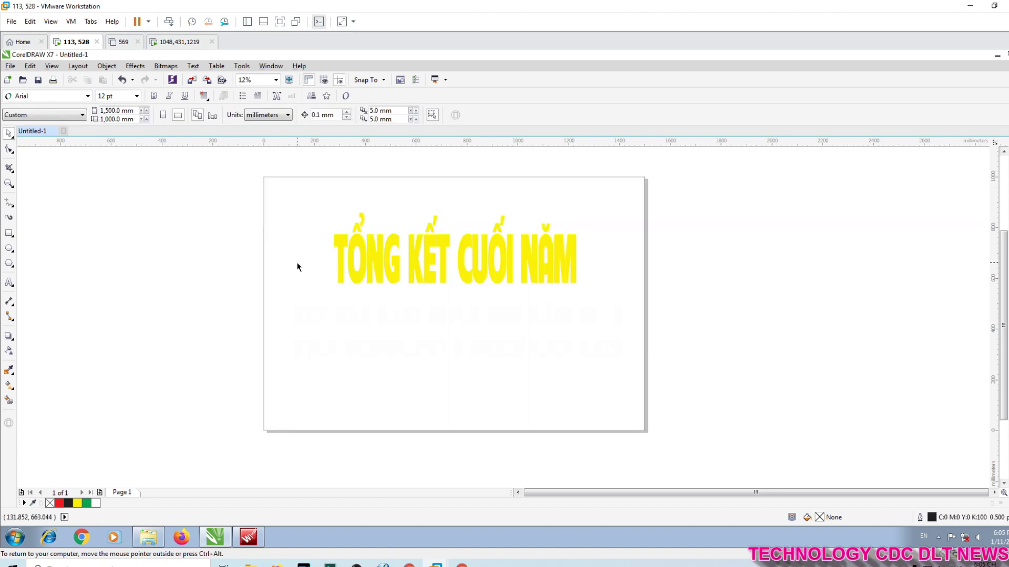
key(ctrl+z)
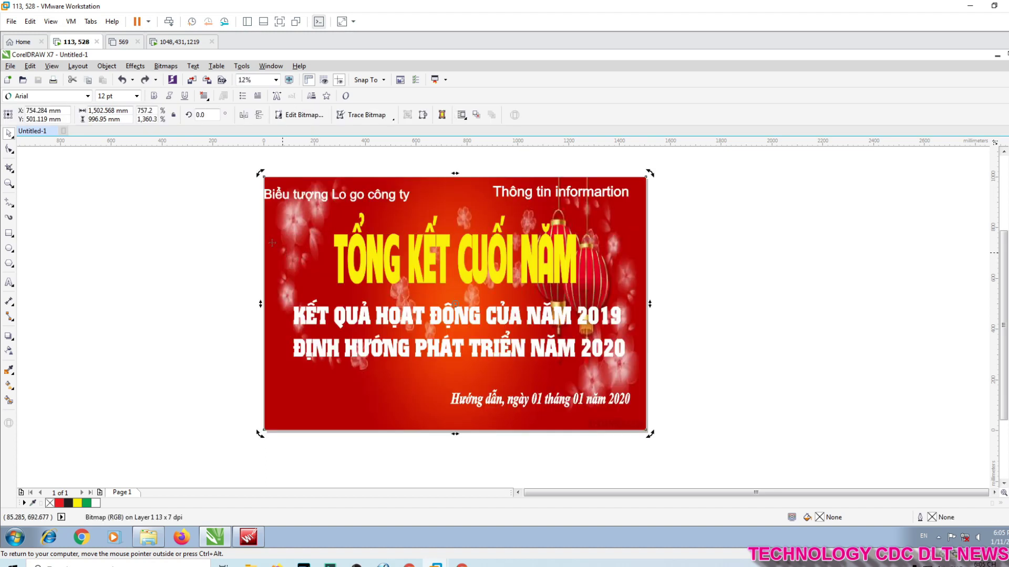
Step: Give all five text objects a black outline and delete the red background image behind them
drag(220, 165, 705, 423)
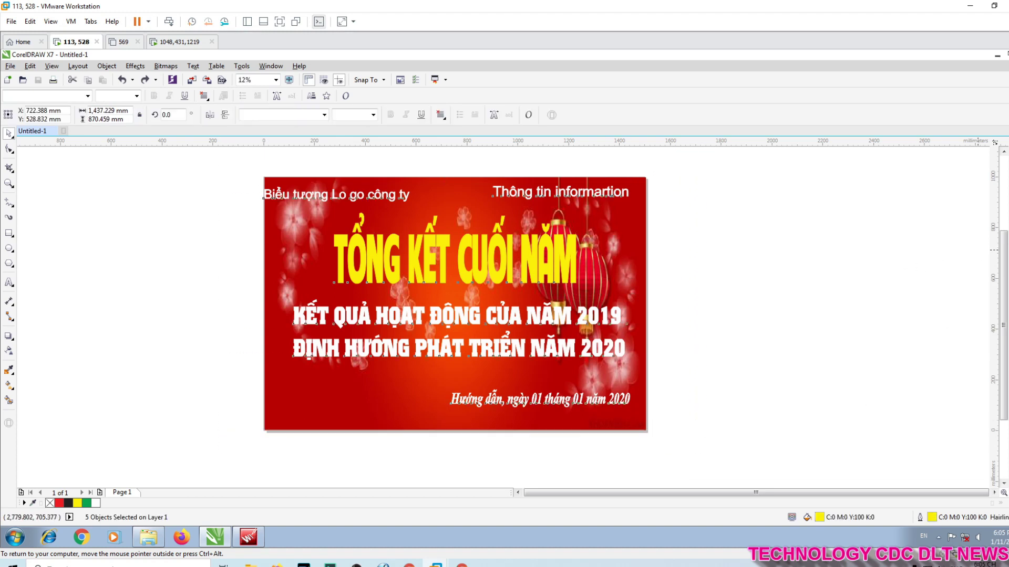
right_click(1006, 246)
click(775, 242)
click(296, 249)
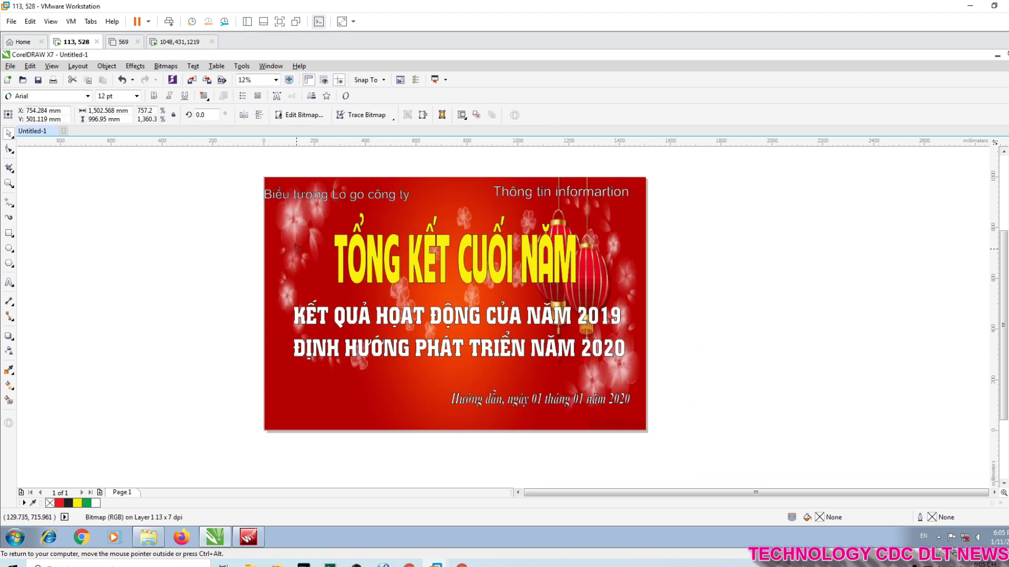
key(Delete)
Step: Try a black fill on all five text objects, remove their fill to leave only outlines, and deselect them
scroll(383, 237, up, 1)
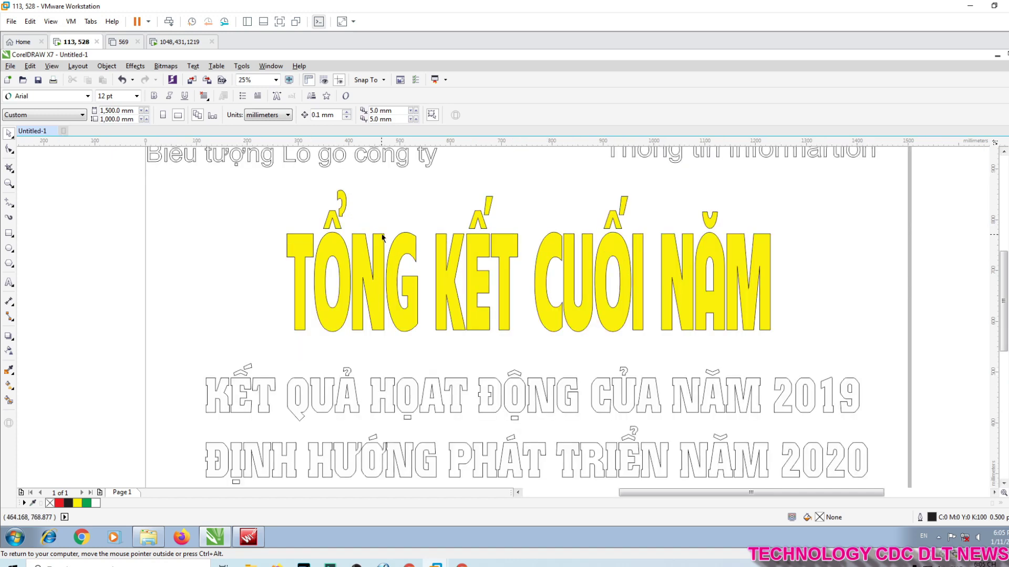
scroll(383, 237, down, 2)
drag(288, 190, 638, 408)
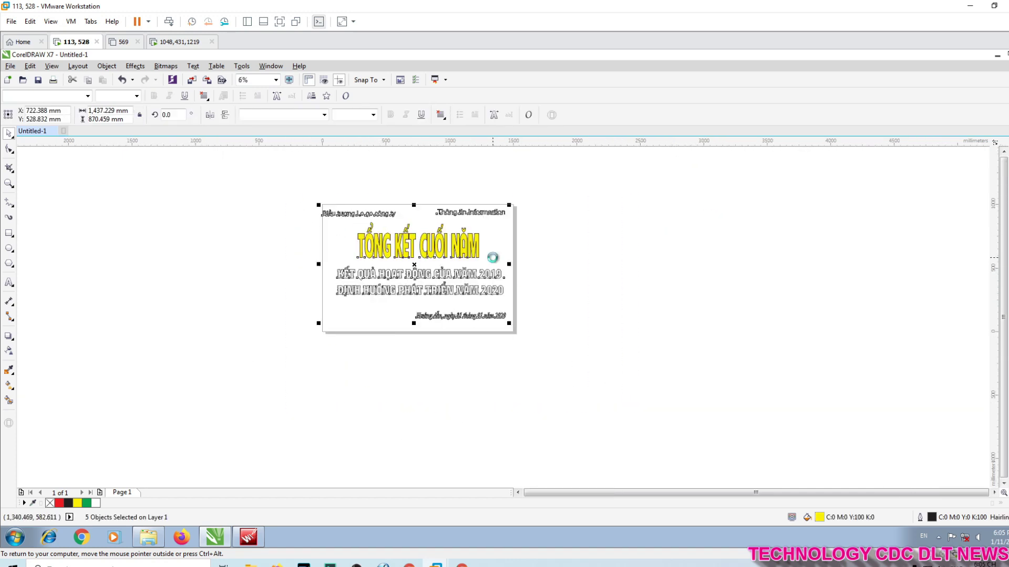
scroll(494, 261, up, 1)
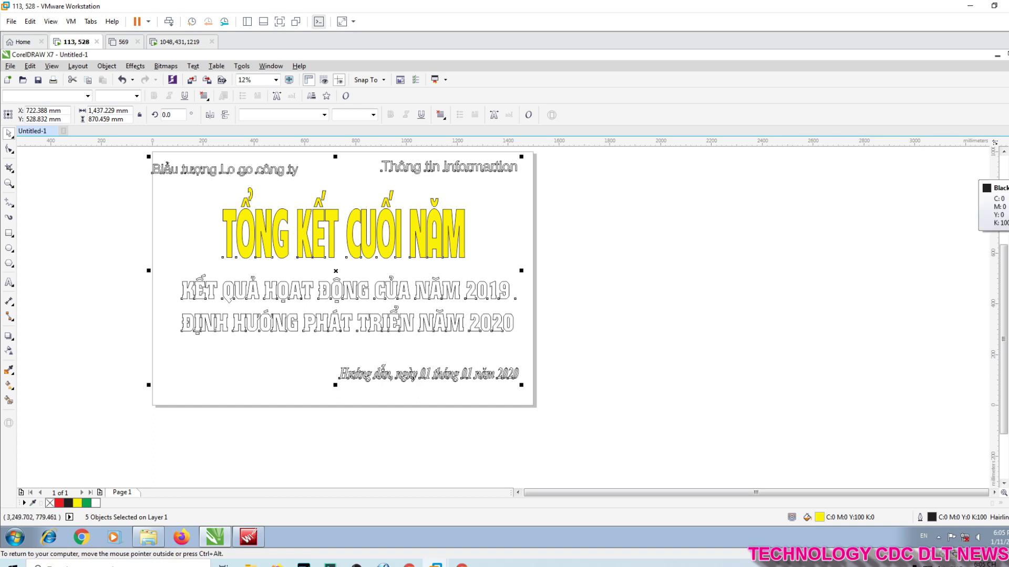
click(1003, 182)
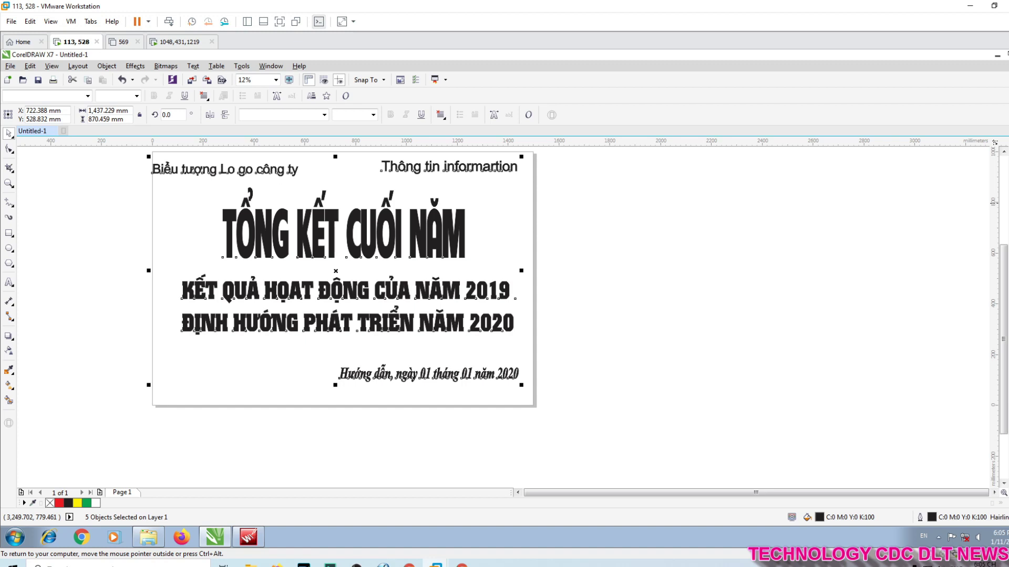
click(1008, 145)
click(496, 242)
scroll(276, 219, up, 5)
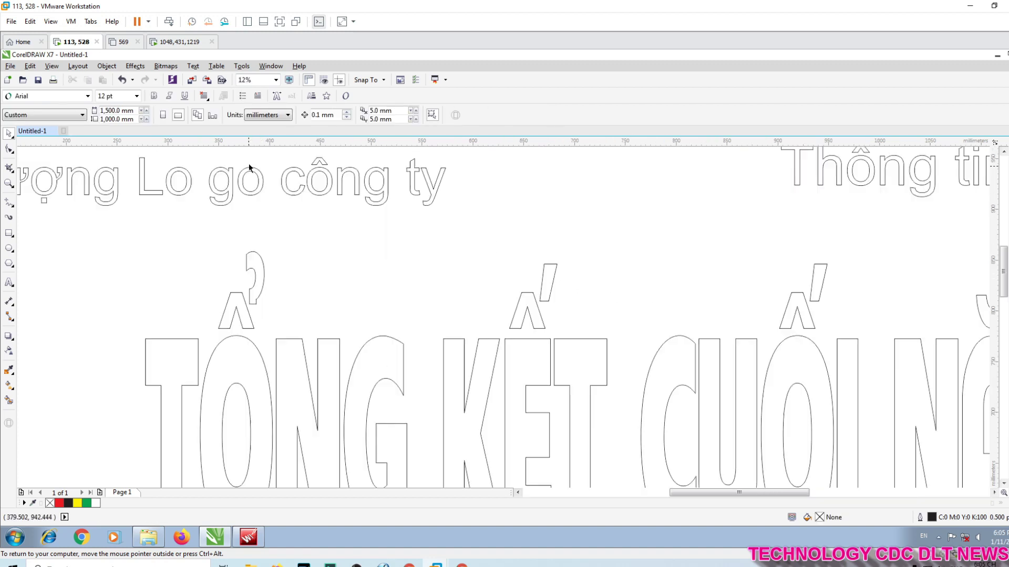
Step: Move the title "TỔNG KẾT CUỐI NĂM" to the page's left edge and "Thông tin informartion" next to the logo line
scroll(253, 232, down, 5)
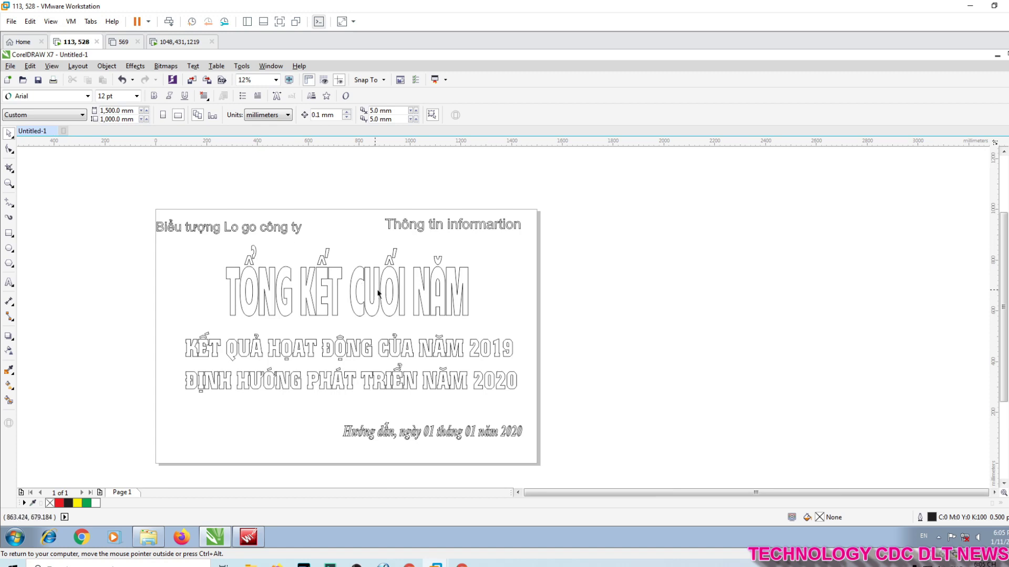
double_click(278, 289)
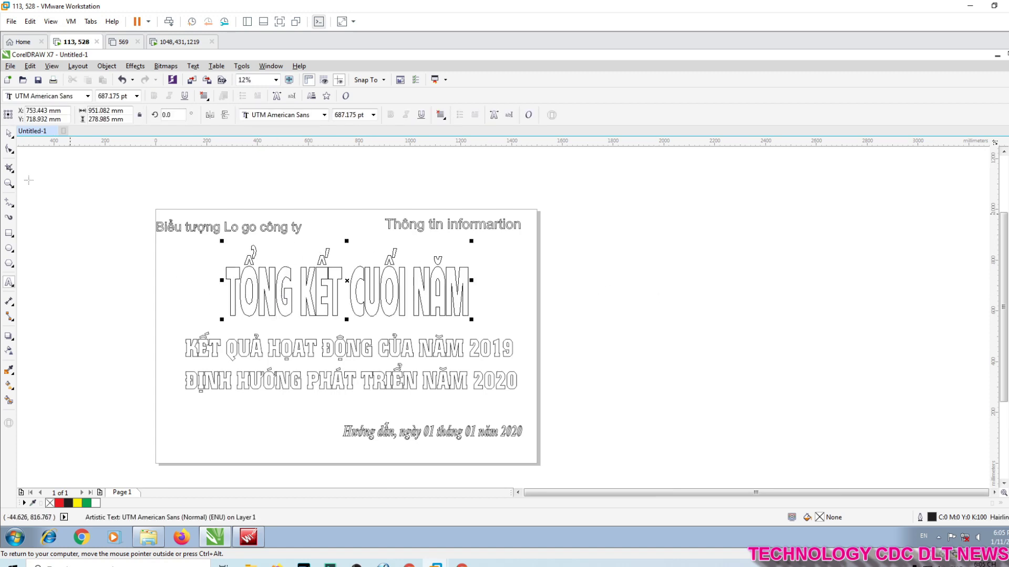
click(9, 133)
click(100, 236)
click(277, 314)
drag(277, 314, 208, 299)
drag(450, 231, 376, 238)
Step: Move the two subtitle lines and the date line to the page's left edge, with the date directly below
click(392, 378)
drag(392, 378, 367, 374)
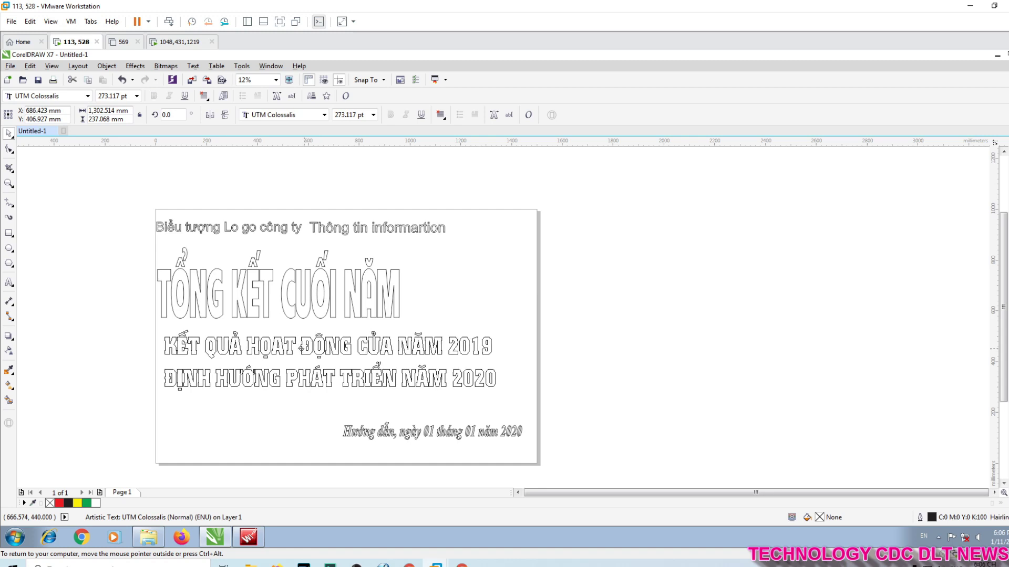
drag(303, 433, 115, 400)
click(497, 295)
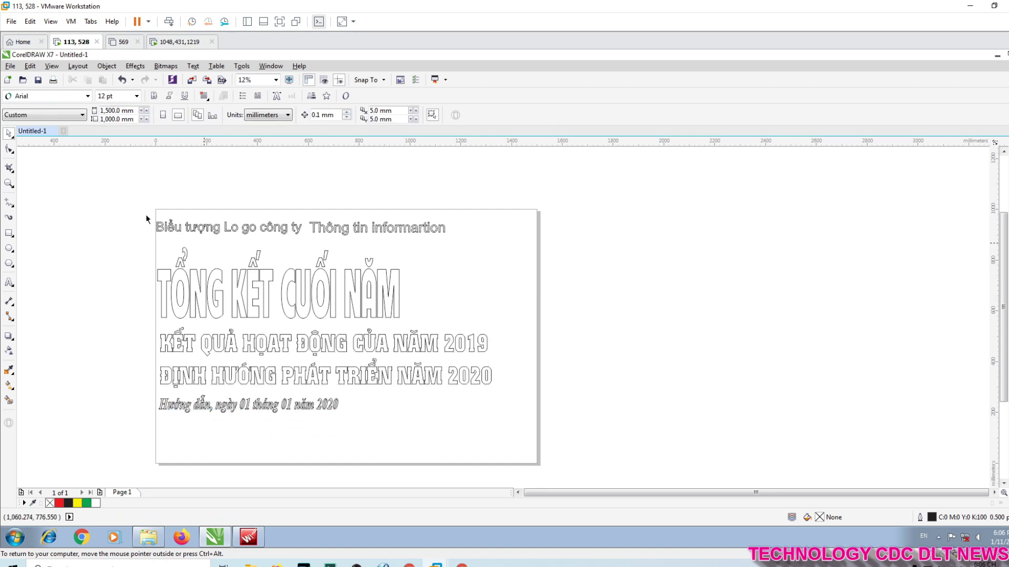
Step: Switch the page to portrait and set its width to 600 mm
click(163, 114)
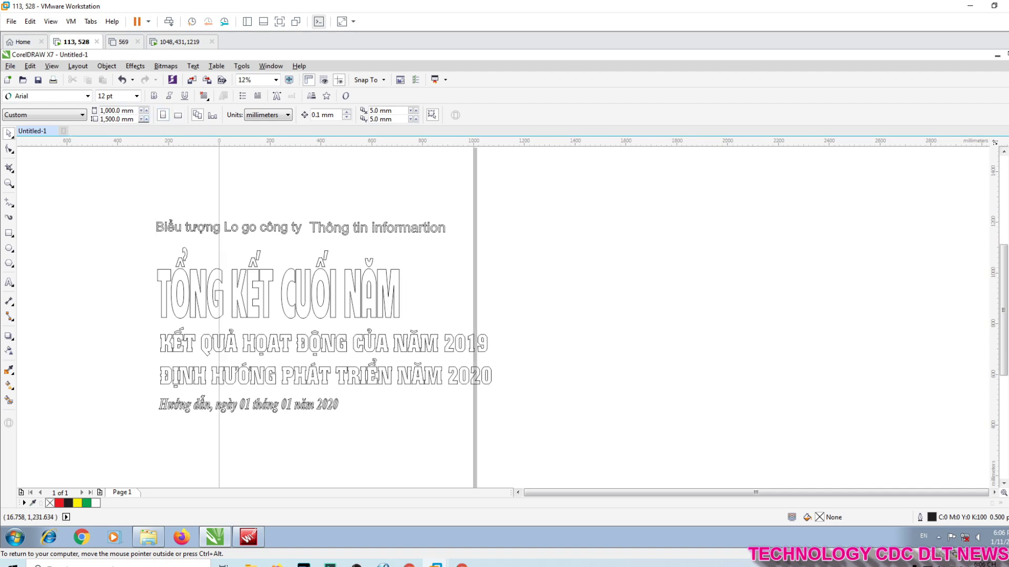
key(Return)
scroll(417, 263, down, 3)
scroll(410, 215, up, 3)
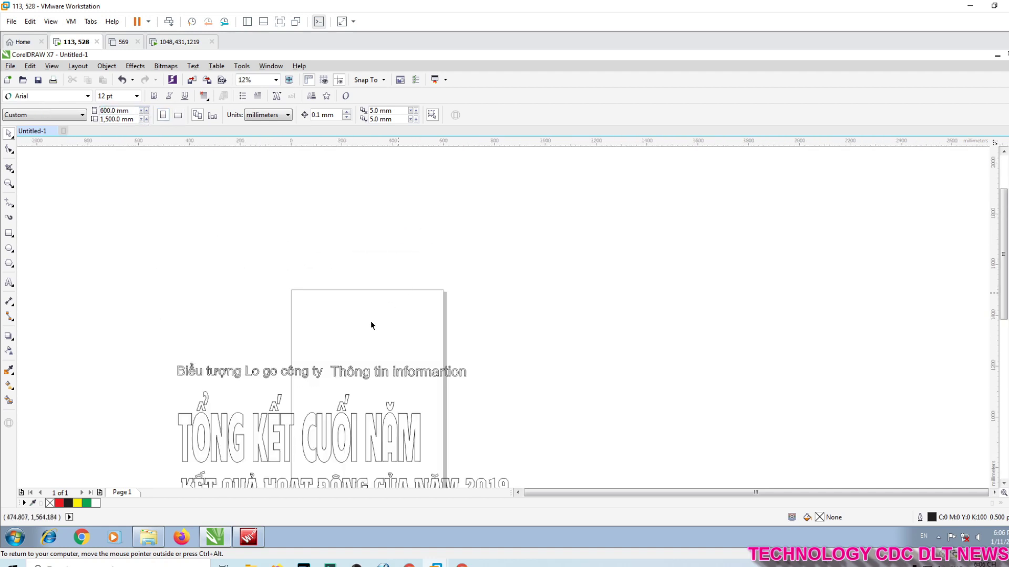
Step: Stack the logo line, the information line and the title from the top of the narrow page
drag(296, 376, 412, 307)
drag(394, 375, 358, 325)
drag(287, 440, 402, 378)
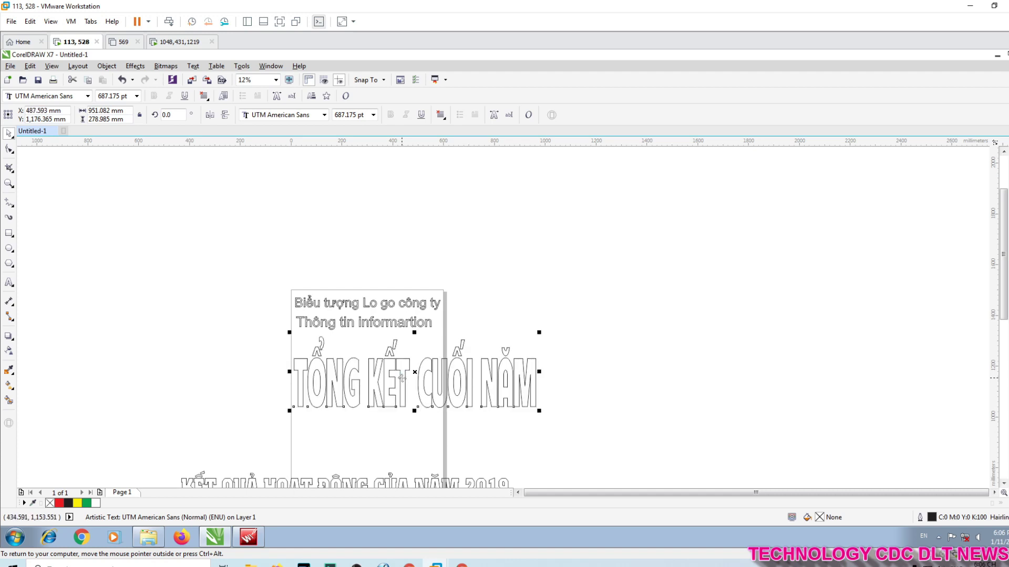
Step: Convert the title to curves, break it apart, and move the letters of "CUỐI NĂM" off the page
key(ctrl+q)
key(ctrl+k)
drag(578, 324, 414, 433)
drag(422, 392, 623, 402)
Step: Move the accents of "TỔNG KẾT" into the empty space beside the letter T at the end
scroll(395, 316, down, 1)
scroll(396, 341, up, 1)
scroll(387, 338, up, 1)
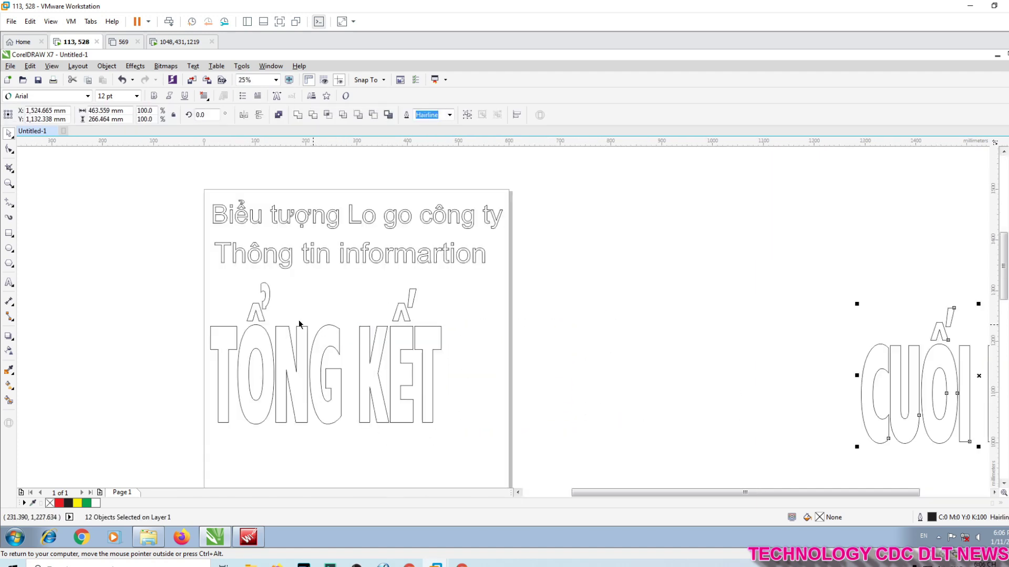
mouse_move(307, 329)
mouse_down()
mouse_move(428, 362)
mouse_move(457, 357)
mouse_up()
drag(371, 276, 441, 339)
drag(404, 305, 448, 395)
click(570, 402)
Step: Move the "TONG KET" letters and their accents up, directly beneath the information line
scroll(242, 357, down, 1)
drag(147, 292, 581, 462)
drag(288, 347, 292, 298)
scroll(298, 286, down, 2)
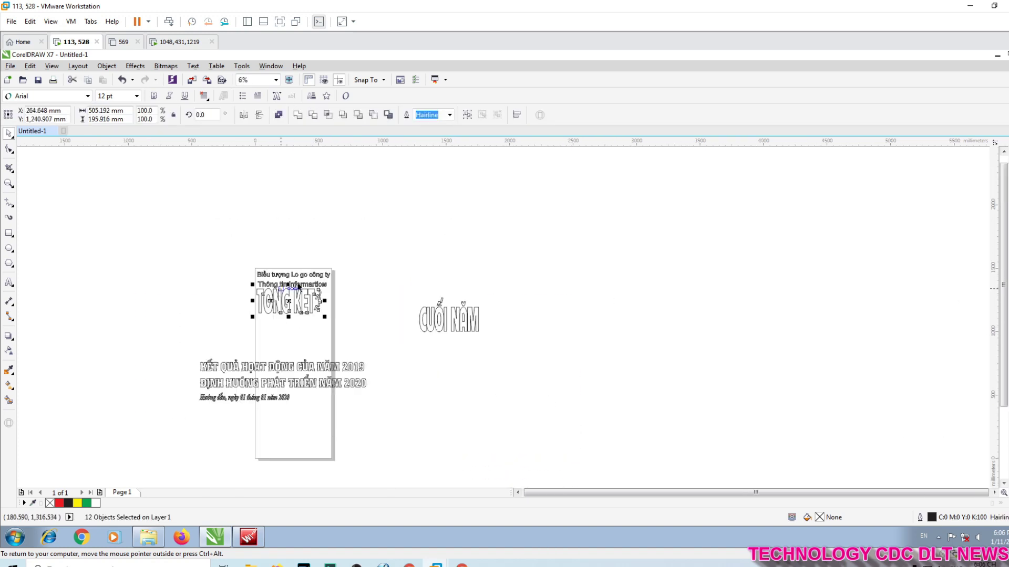
Step: Move the accents of "CUỐI NĂM" beside the letter M at the end
scroll(392, 329, up, 1)
drag(428, 215, 664, 370)
click(470, 254)
scroll(470, 254, up, 1)
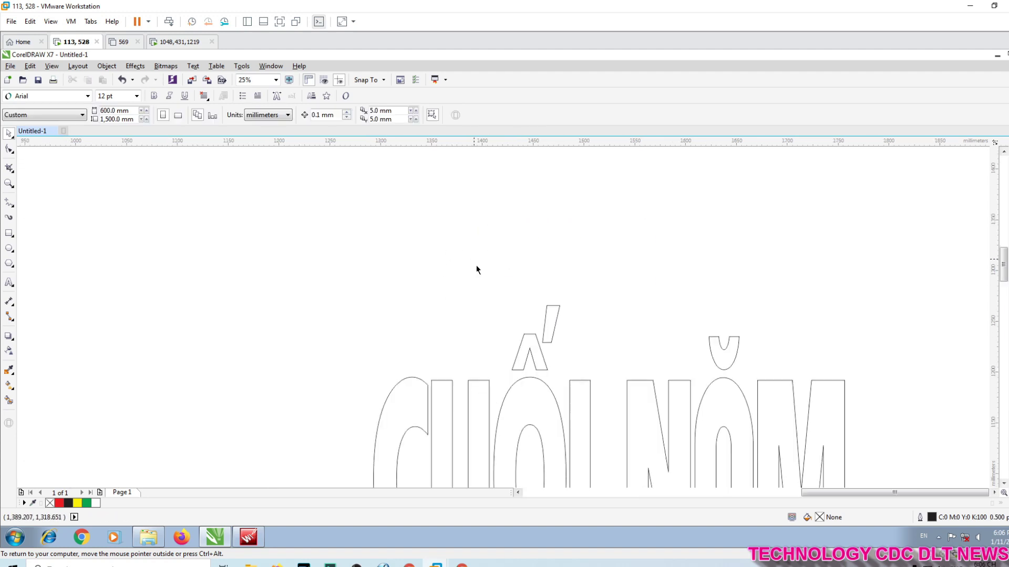
scroll(479, 285, down, 1)
drag(478, 274, 688, 420)
drag(603, 315, 682, 366)
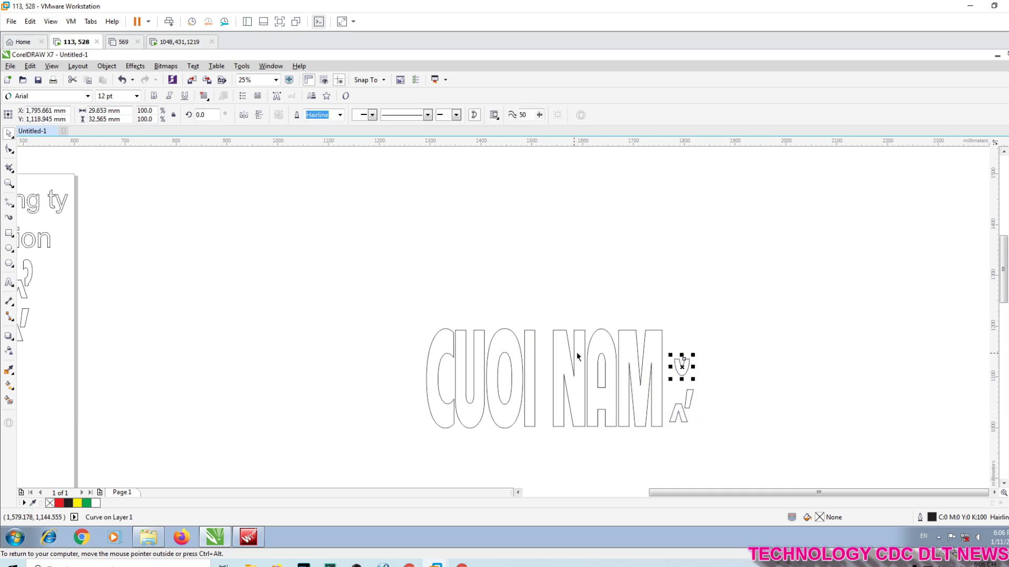
Step: Move the "CUOI NAM" letters and their accents onto the page, directly beneath "TONG KET"
scroll(577, 357, down, 2)
drag(511, 319, 674, 402)
drag(543, 365, 380, 368)
scroll(381, 368, up, 4)
drag(314, 345, 312, 331)
Step: Move the subtitle and date line off the page, place the subtitle beside the page edge, and break it apart
scroll(323, 313, down, 4)
drag(212, 366, 451, 446)
drag(286, 390, 433, 401)
scroll(433, 400, up, 1)
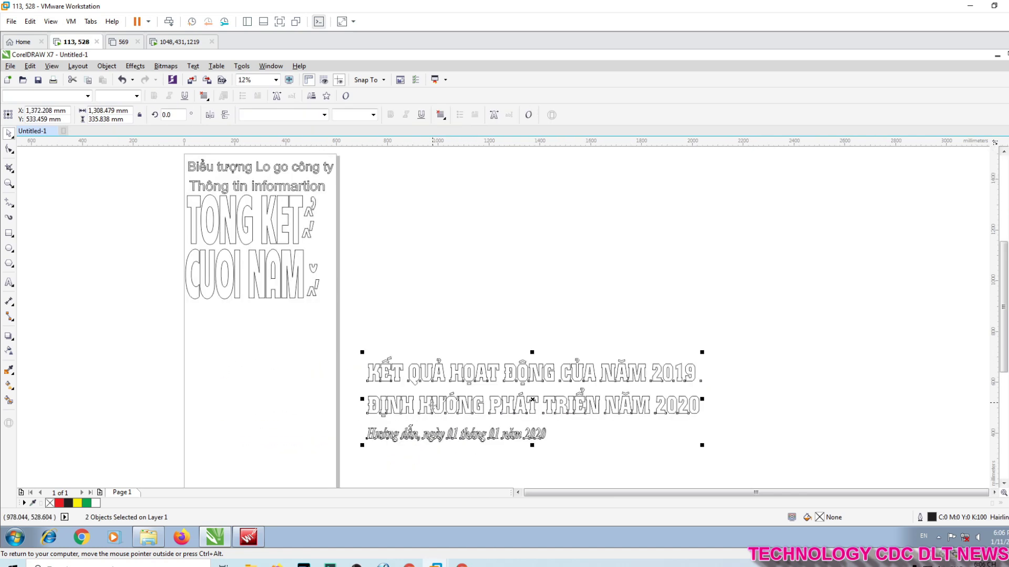
click(672, 451)
drag(541, 384, 509, 351)
key(ctrl+k)
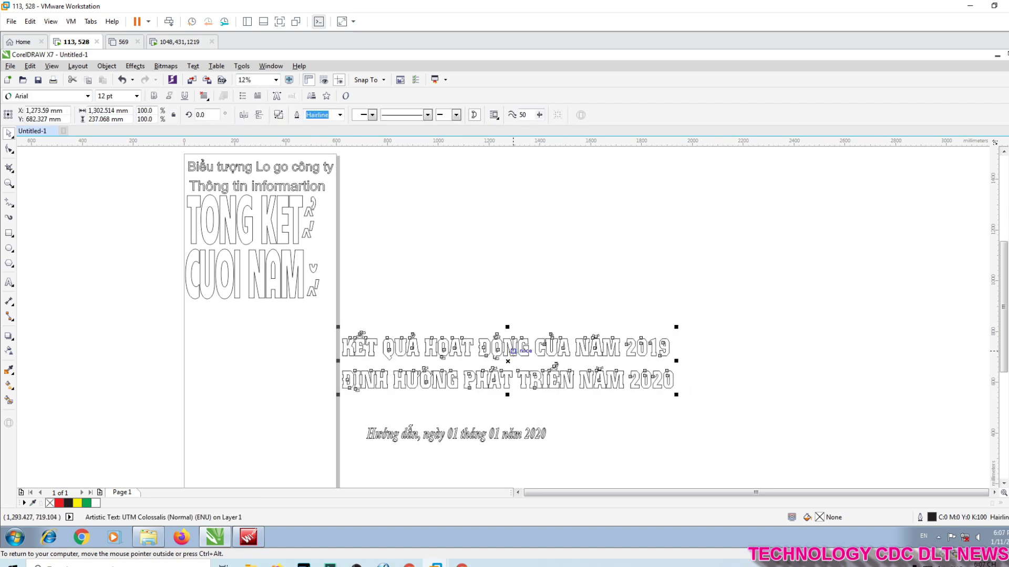
Step: Place "KẾT QUẢ HỌAT ĐỘNG" and "CỦA NĂM 2019" as separate lines beneath "CUOI NAM"
click(861, 472)
drag(338, 327, 513, 356)
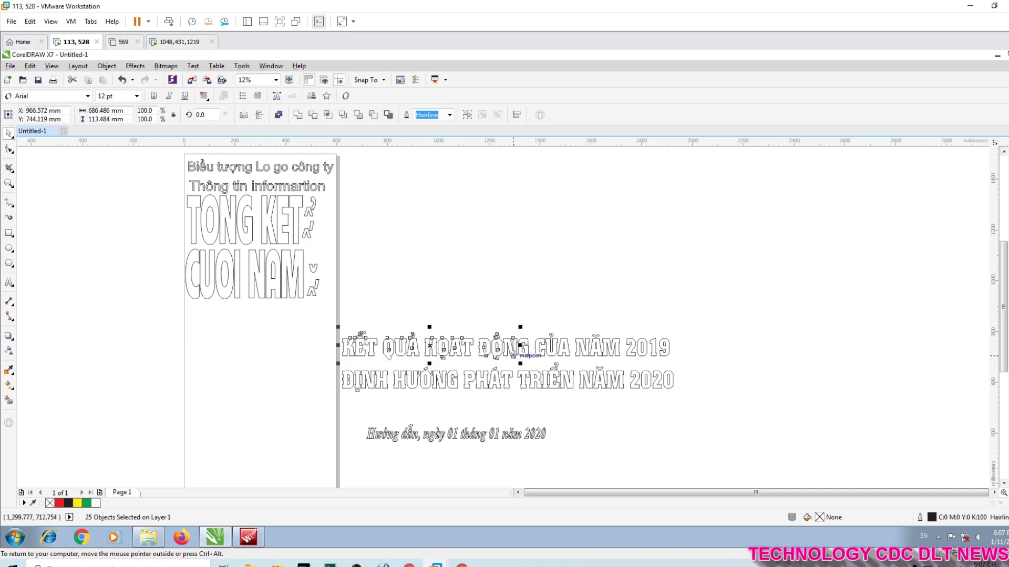
click(462, 315)
drag(323, 319, 360, 328)
click(478, 313)
drag(487, 308, 699, 373)
drag(616, 354, 264, 365)
Step: Place "ĐỊNH HƯỚNG", "PHÁT TRIỂN NĂM 2020" and the date line beneath "CỦA NĂM 2019"
drag(338, 359, 290, 395)
drag(452, 350, 233, 448)
click(462, 408)
scroll(310, 468, down, 3)
scroll(304, 479, up, 2)
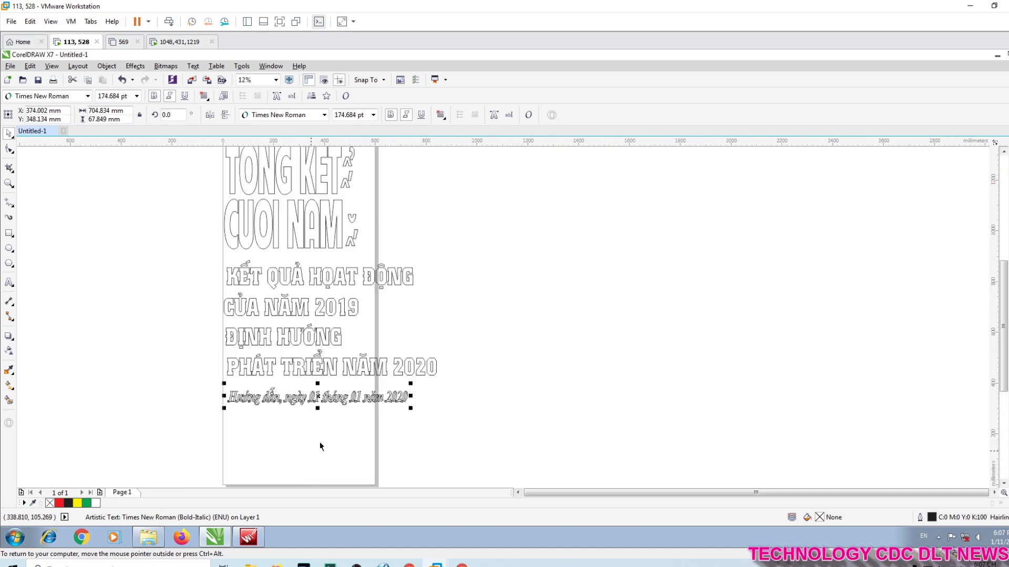
Step: Try converting the date line to curves and selecting its second half, and undo the conversion
key(ctrl+q)
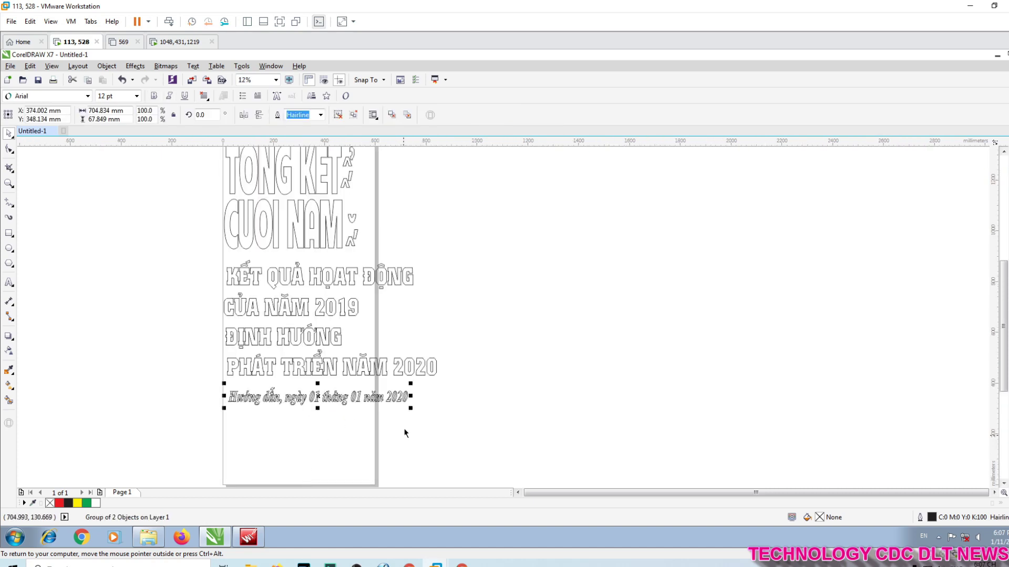
click(428, 397)
drag(322, 414, 320, 415)
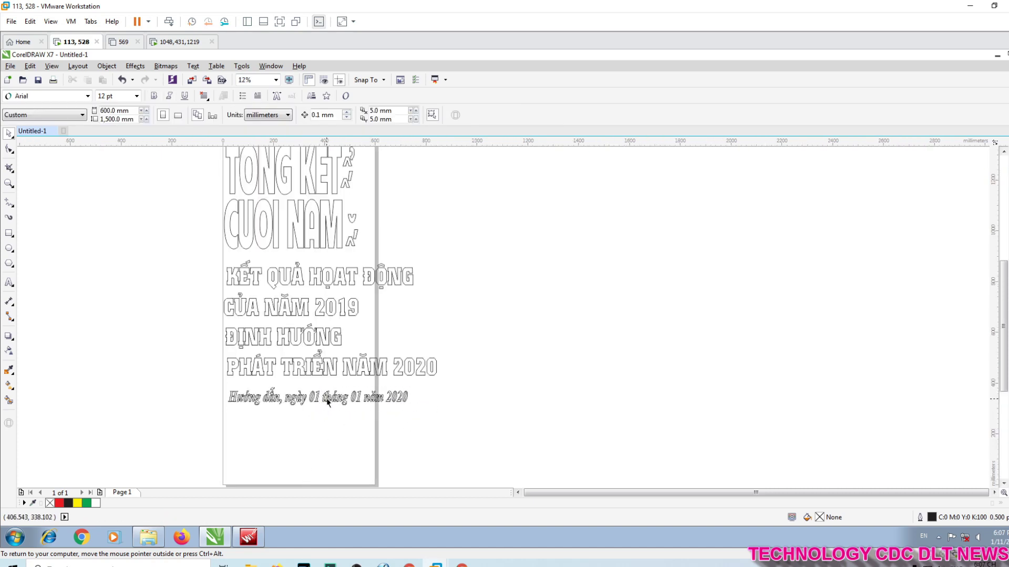
click(327, 398)
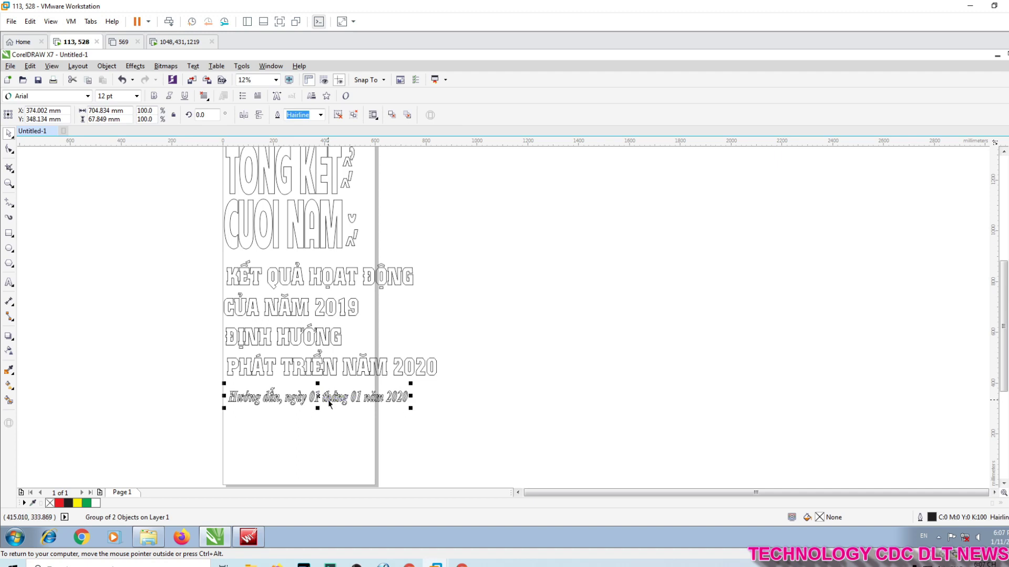
click(427, 431)
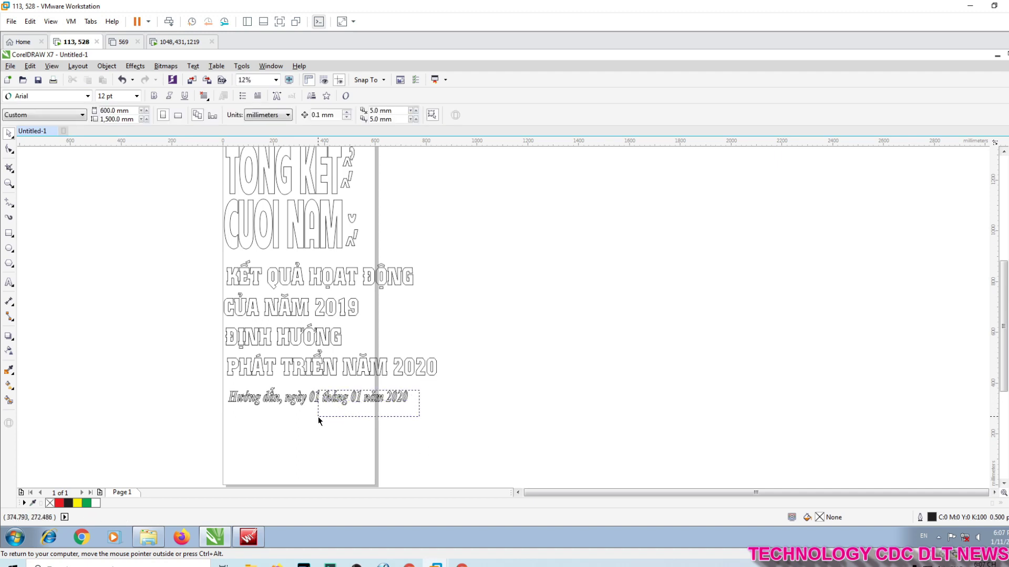
drag(318, 419, 318, 418)
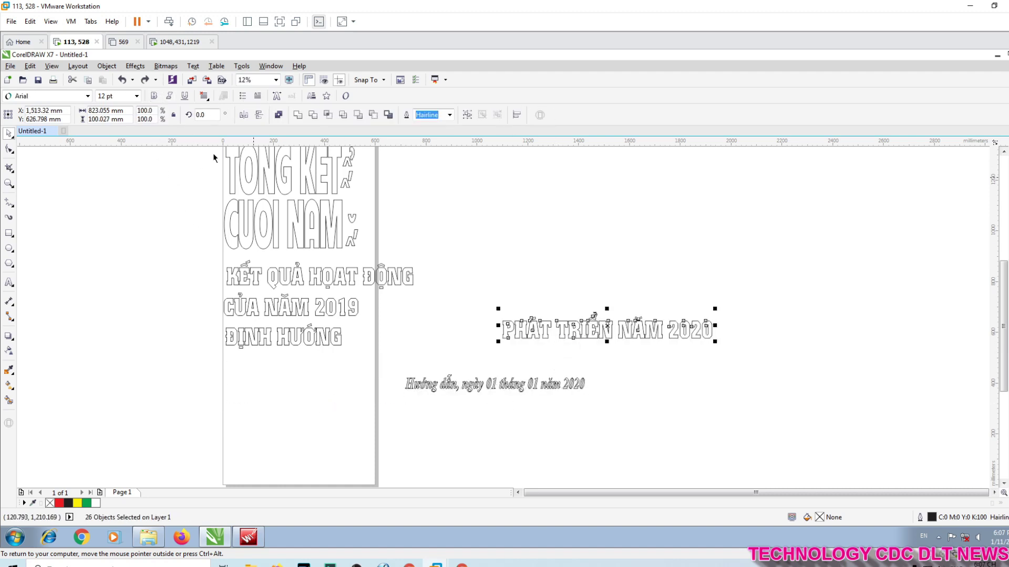
click(145, 84)
Step: Break the date text into two lines after "ngày" and move it to the lower part of the page
click(480, 392)
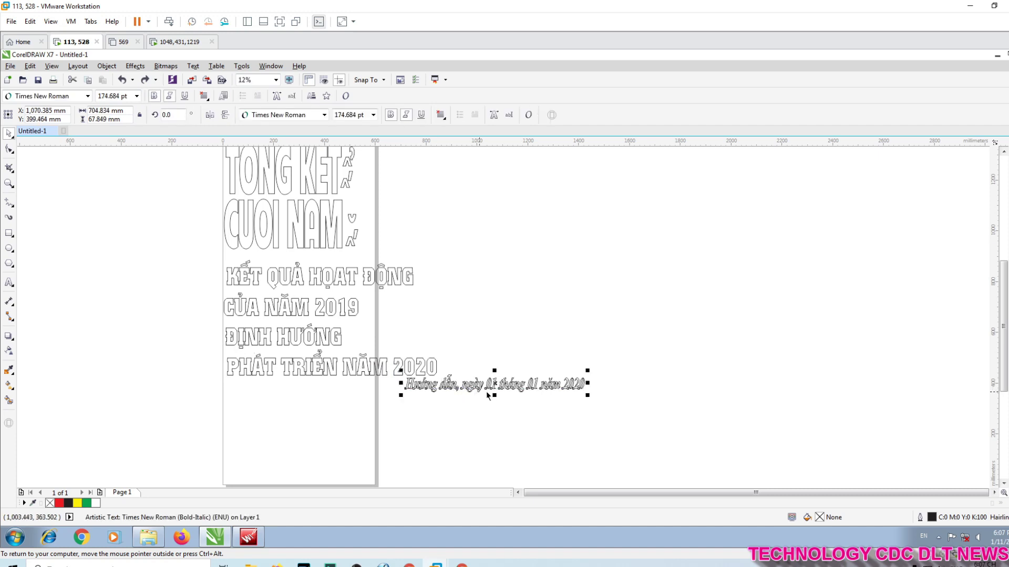
double_click(491, 385)
key(Return)
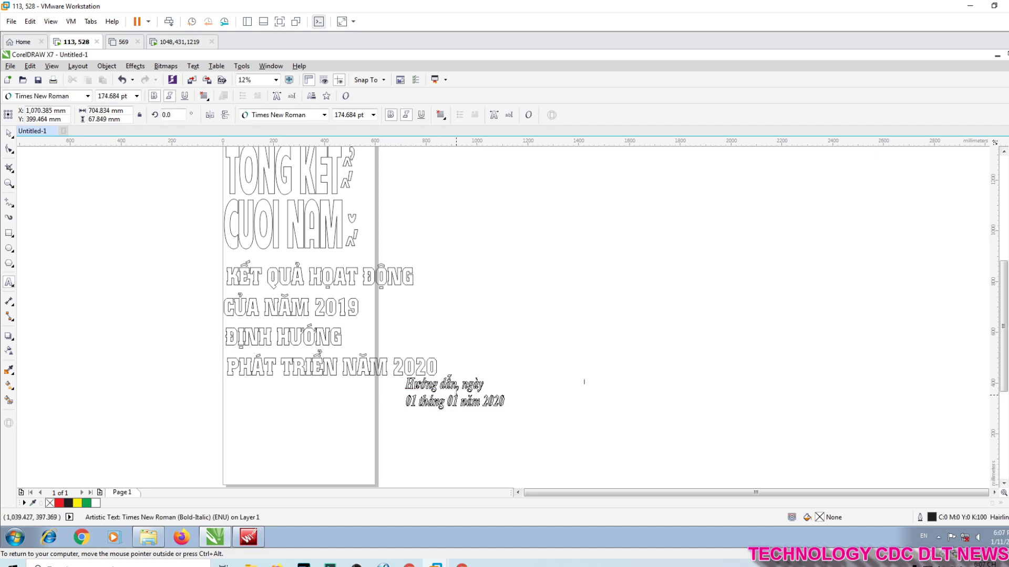
drag(455, 392, 277, 428)
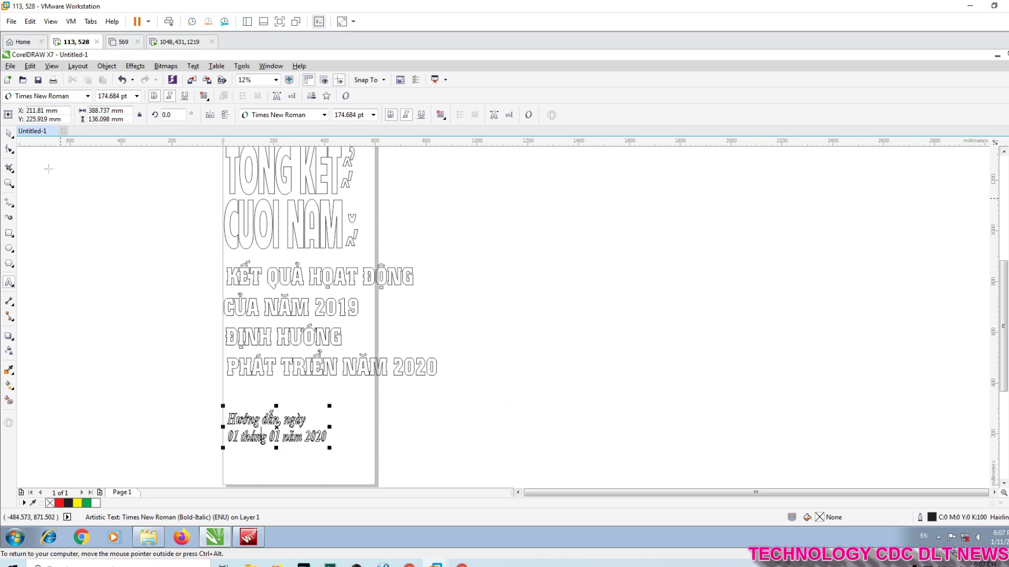
click(9, 134)
Step: Move "NĂM 2020" beneath "PHÁT TRIỂN", and place "ĐỘNG" rotated 90° in the gap beside "ĐỊNH HƯỚNG" and "PHÁT TRIỂN"
drag(524, 342, 225, 398)
click(386, 295)
drag(400, 280, 399, 395)
click(399, 395)
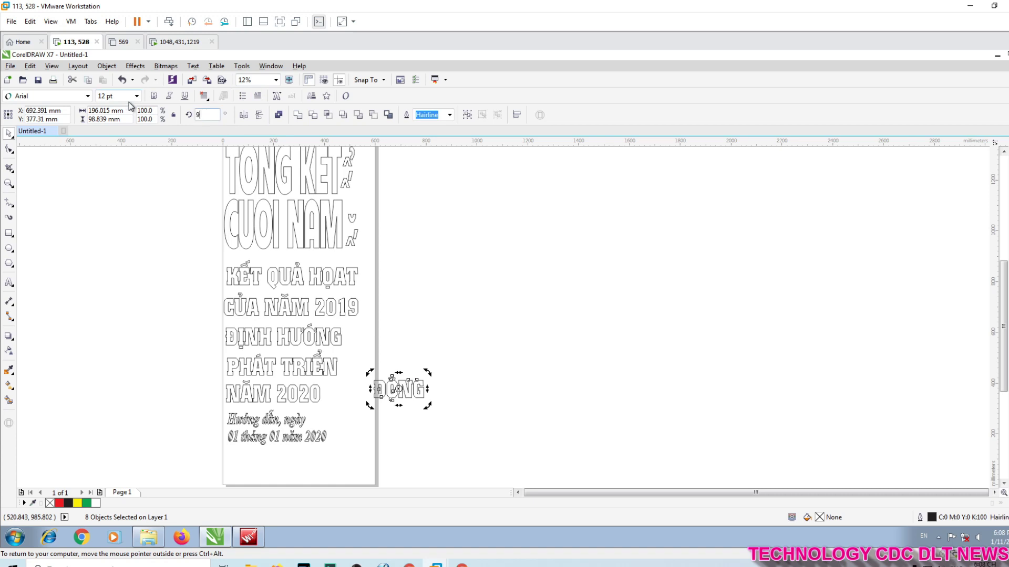
key(Return)
scroll(400, 401, up, 2)
drag(400, 400, 238, 202)
Step: Examine how the rearranged lettering fits within the 600 × 1,500 mm page
scroll(230, 318, down, 2)
scroll(233, 282, up, 2)
scroll(247, 231, down, 3)
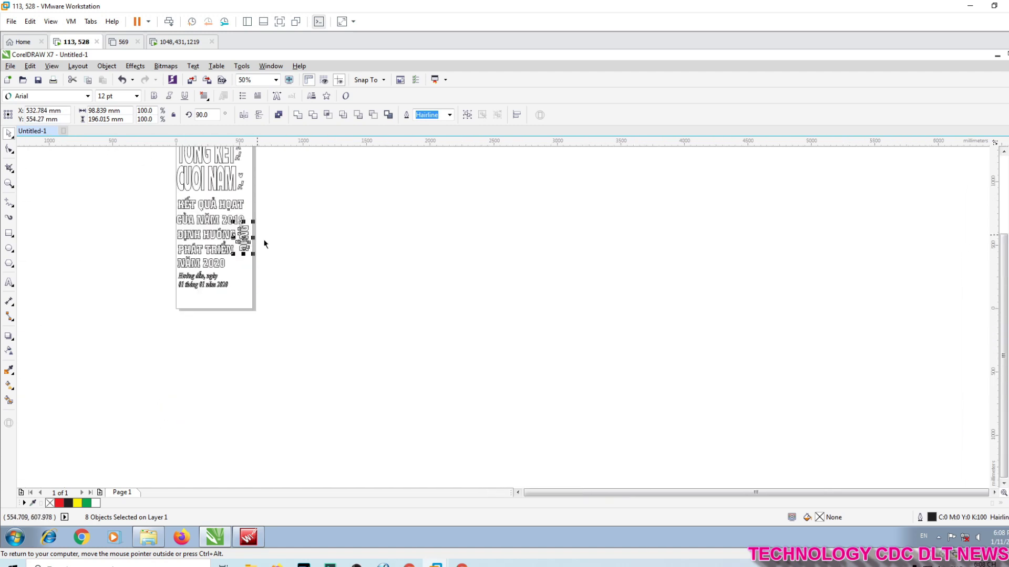
scroll(200, 280, up, 2)
scroll(214, 292, down, 4)
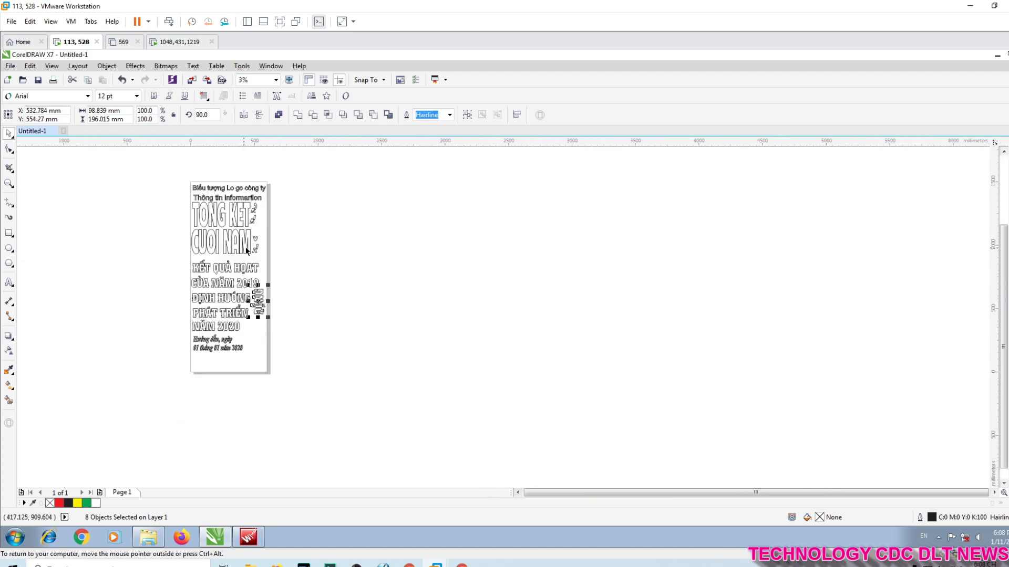
scroll(257, 291, up, 2)
scroll(261, 287, up, 2)
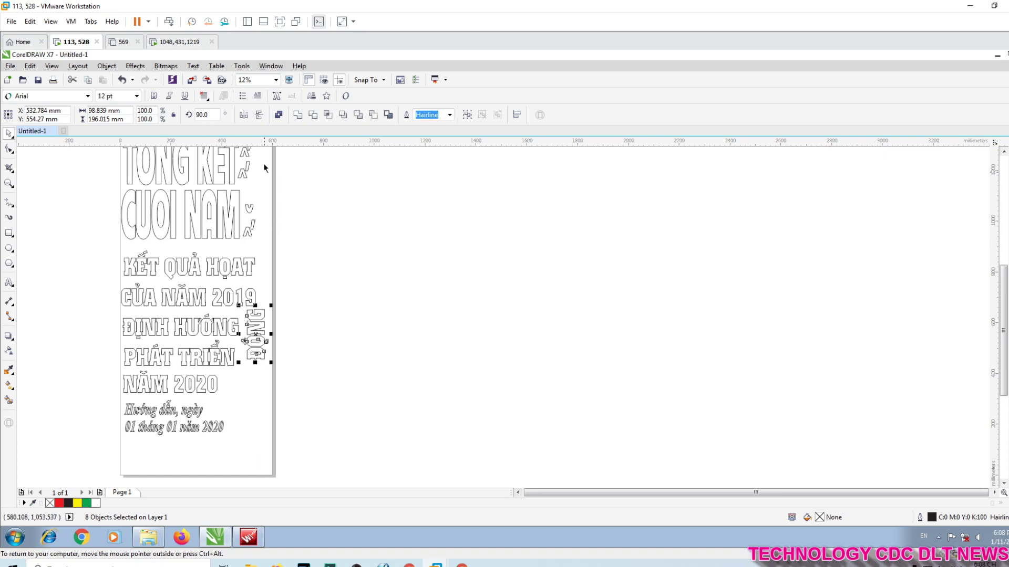
scroll(240, 358, down, 2)
scroll(215, 402, up, 2)
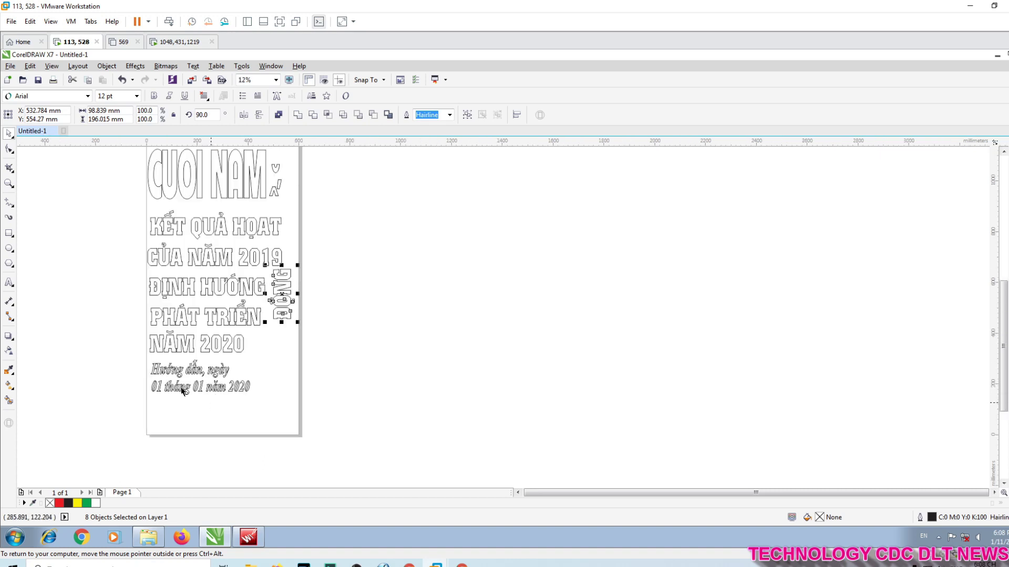
scroll(231, 415, down, 2)
click(133, 257)
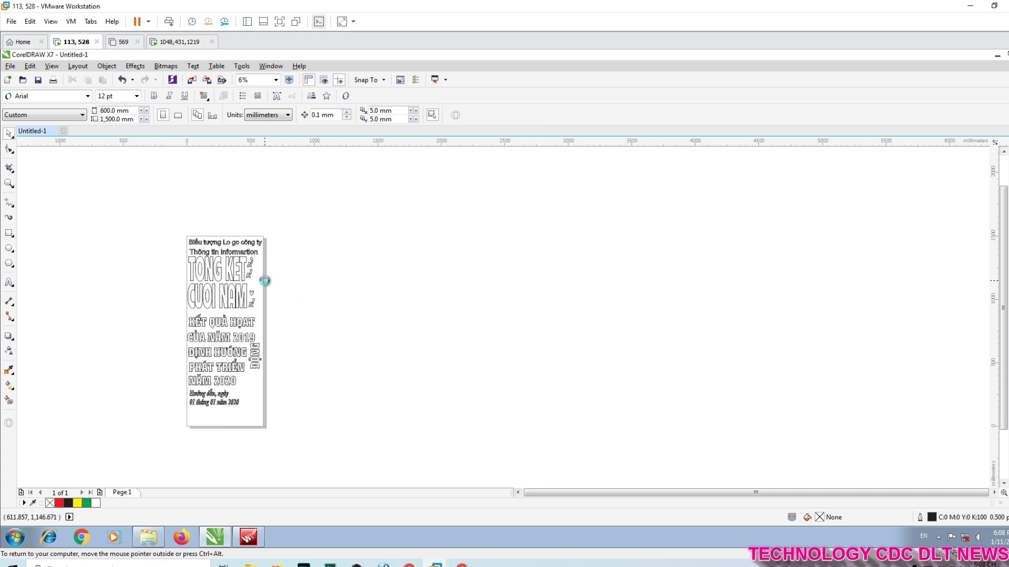
Step: Choose Cutter A Printer as the print destination and set its paper size to User 2000 x 15240 mm
key(ctrl+p)
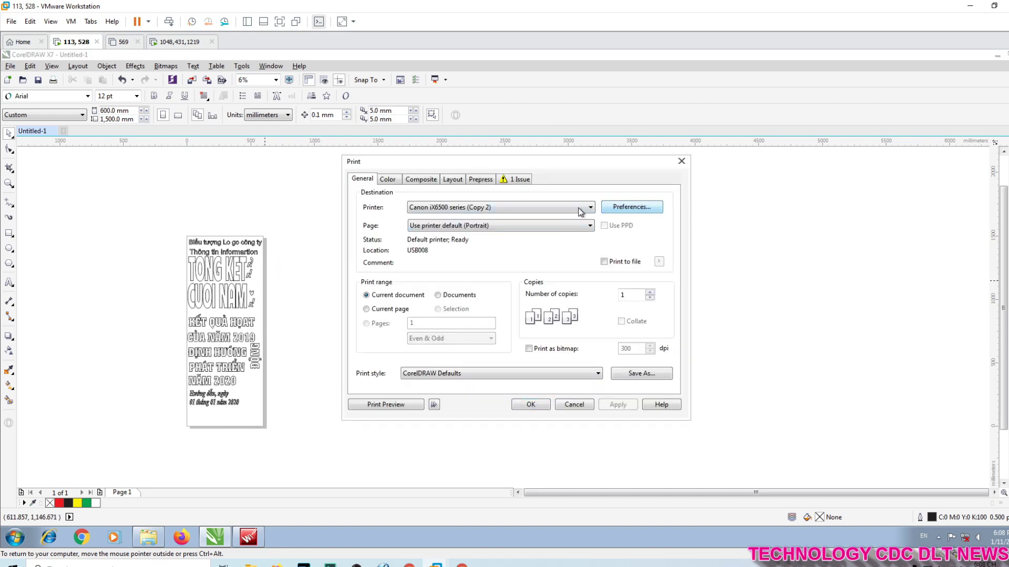
click(589, 207)
click(469, 347)
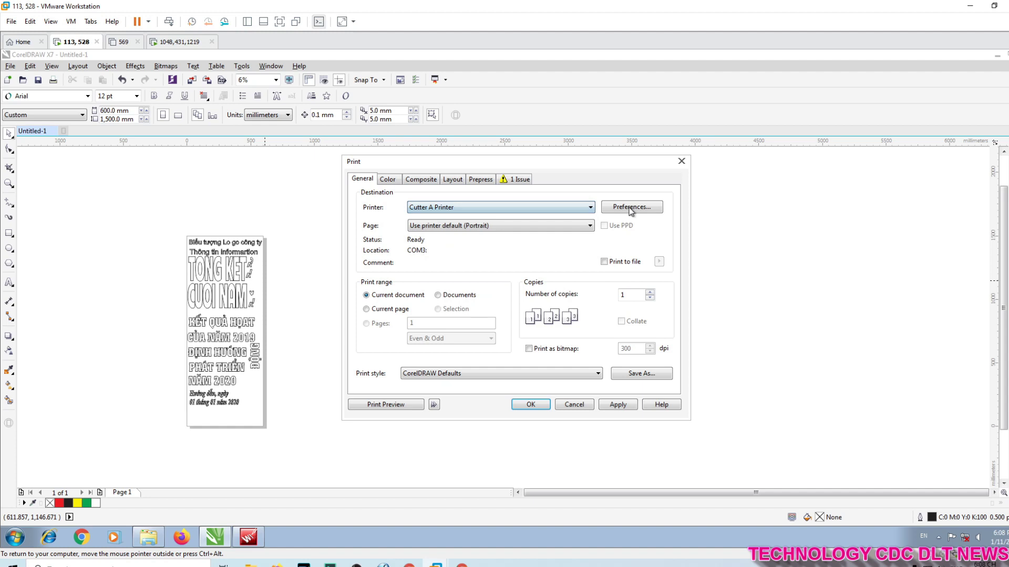
click(632, 207)
click(611, 415)
click(571, 241)
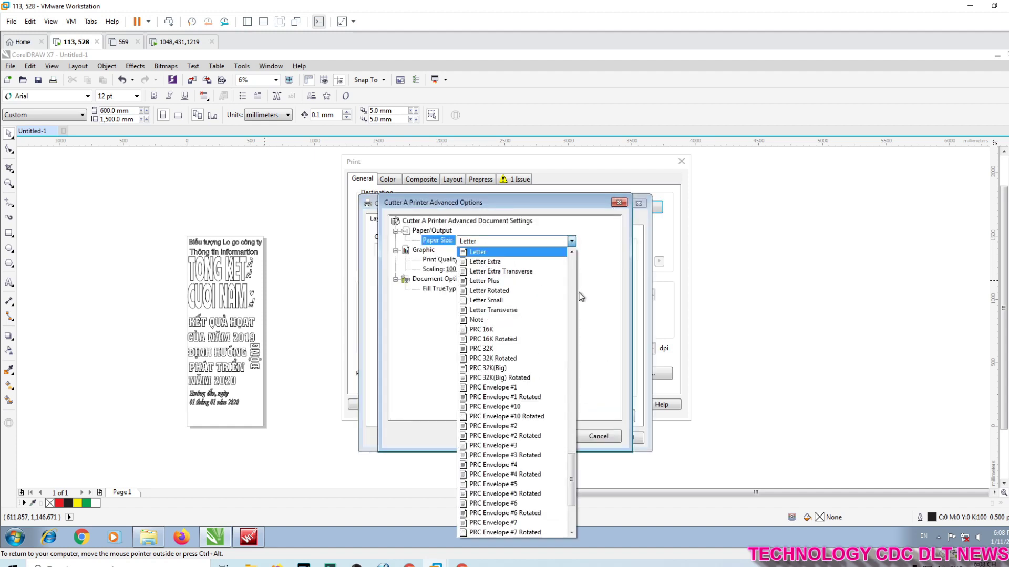
scroll(526, 526, down, 4)
click(525, 532)
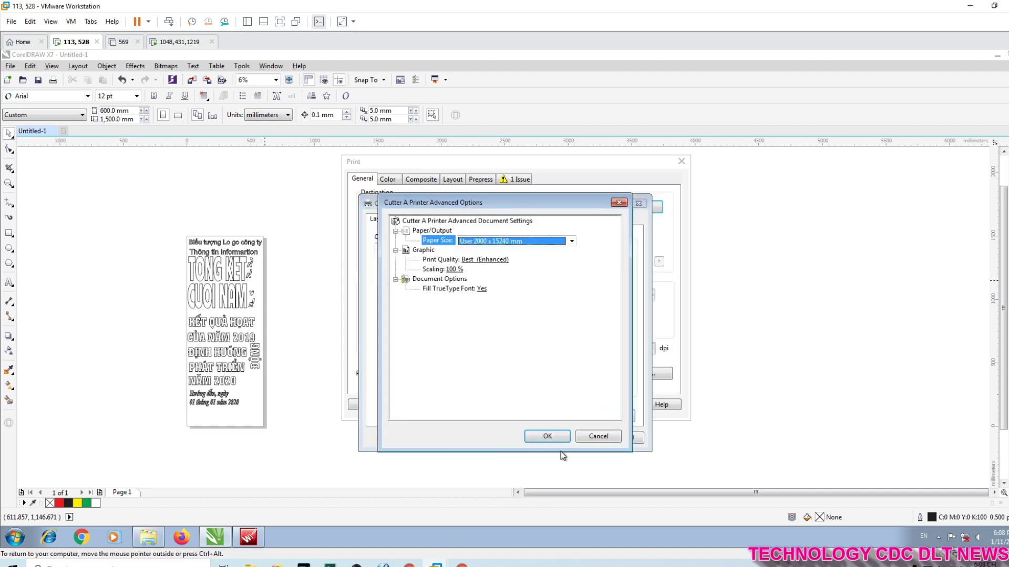
click(545, 436)
click(573, 441)
Step: Open the print preview and move the artwork toward the sheet's upper-left corner
click(423, 405)
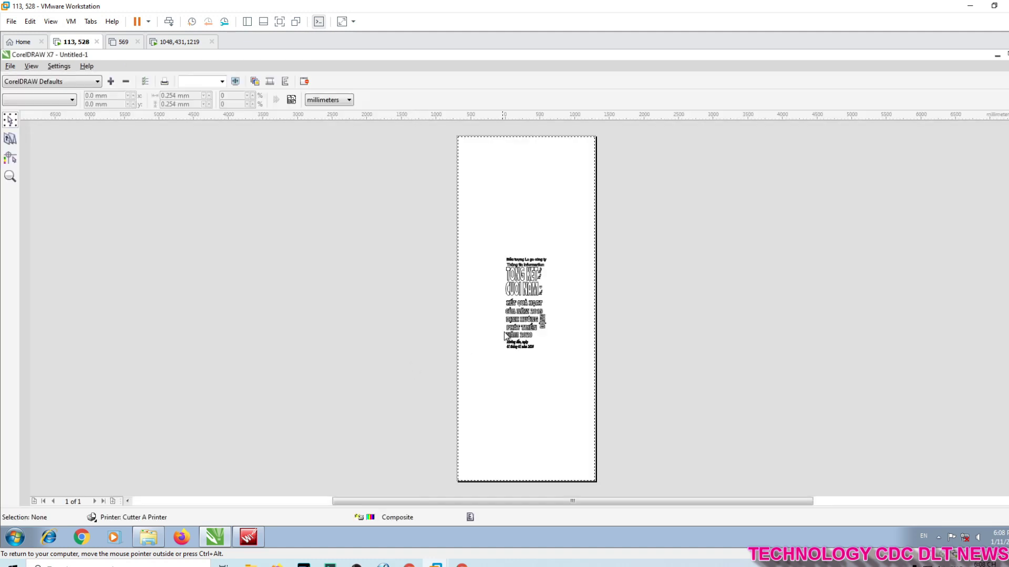
drag(514, 315, 475, 194)
scroll(473, 194, up, 5)
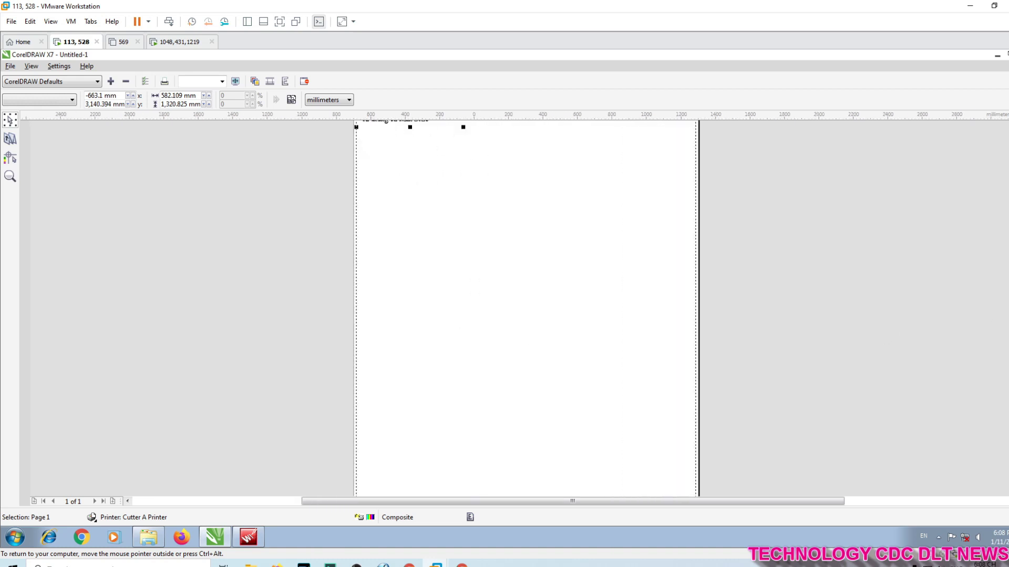
Step: Position the artwork inside the margins at the sheet's upper-left corner in the print preview, leaving it deselected
drag(428, 273, 426, 259)
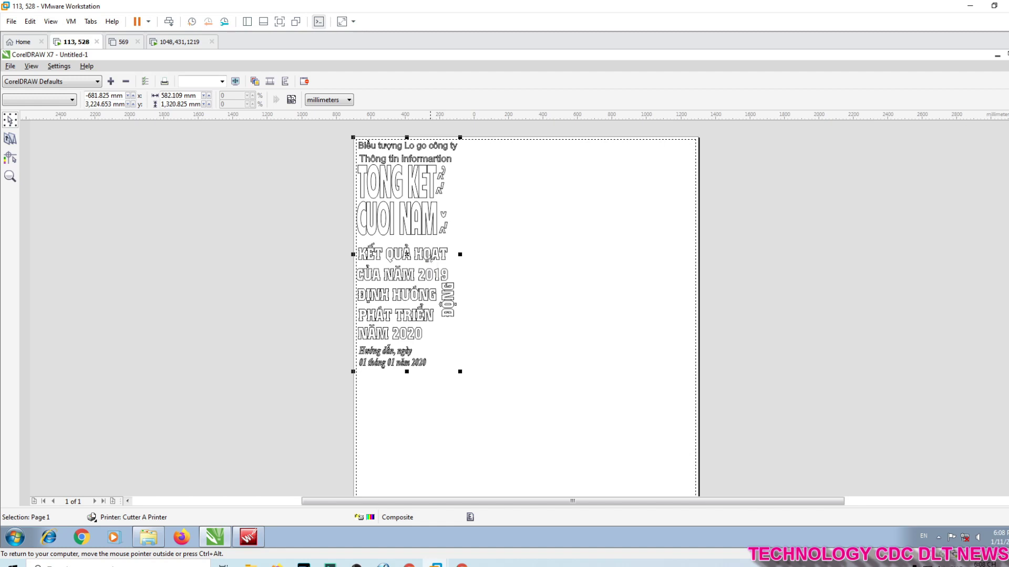
drag(429, 258, 432, 263)
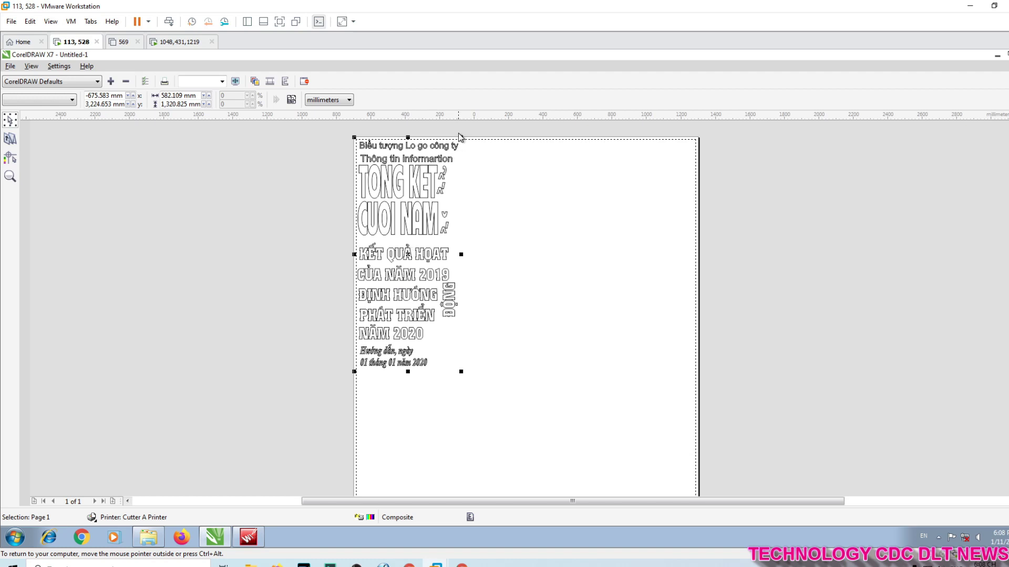
click(450, 321)
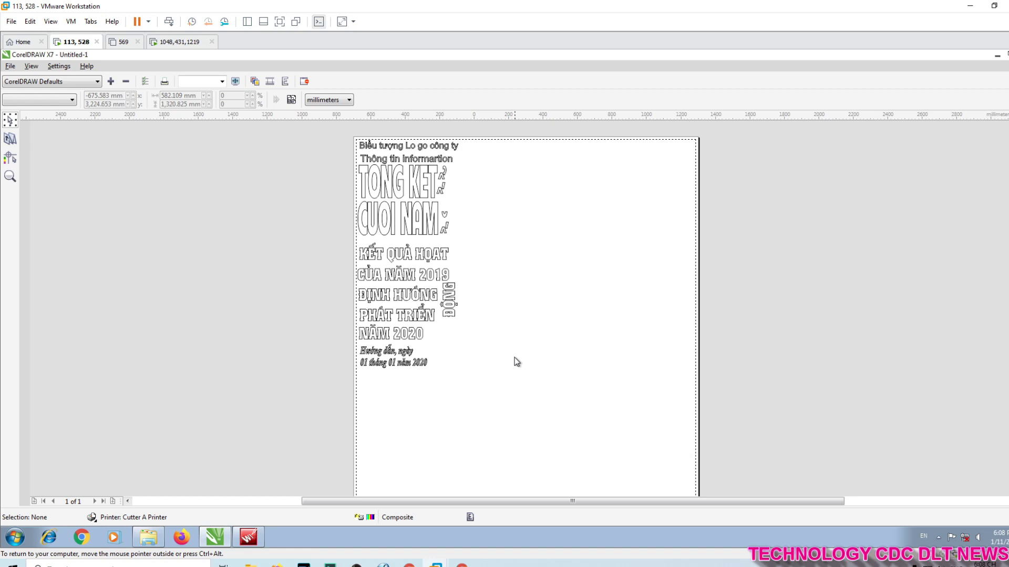
Step: Close the print preview without printing and return to the CorelDRAW drawing, keeping the document open
key(ctrl+p)
click(582, 404)
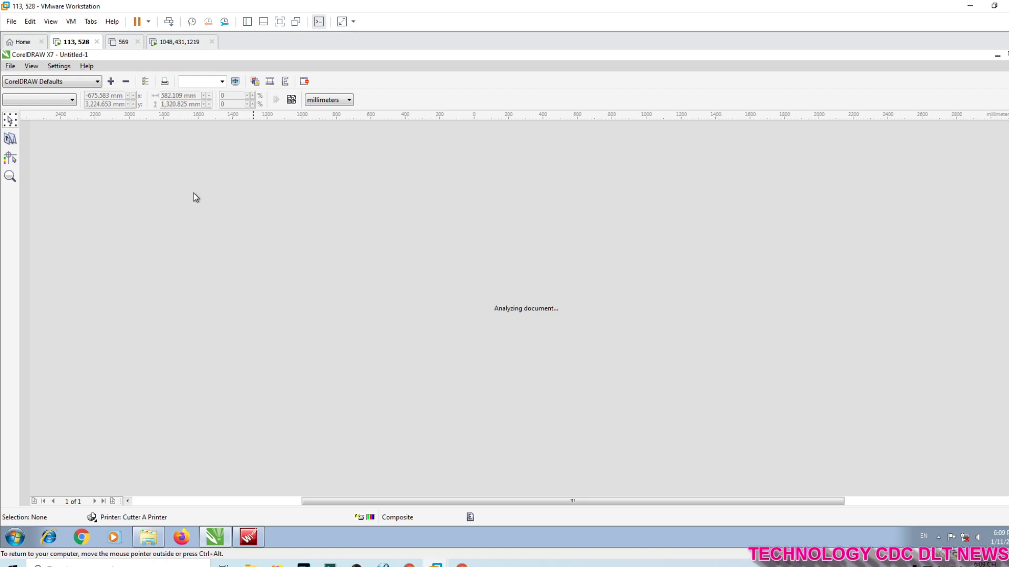
click(11, 67)
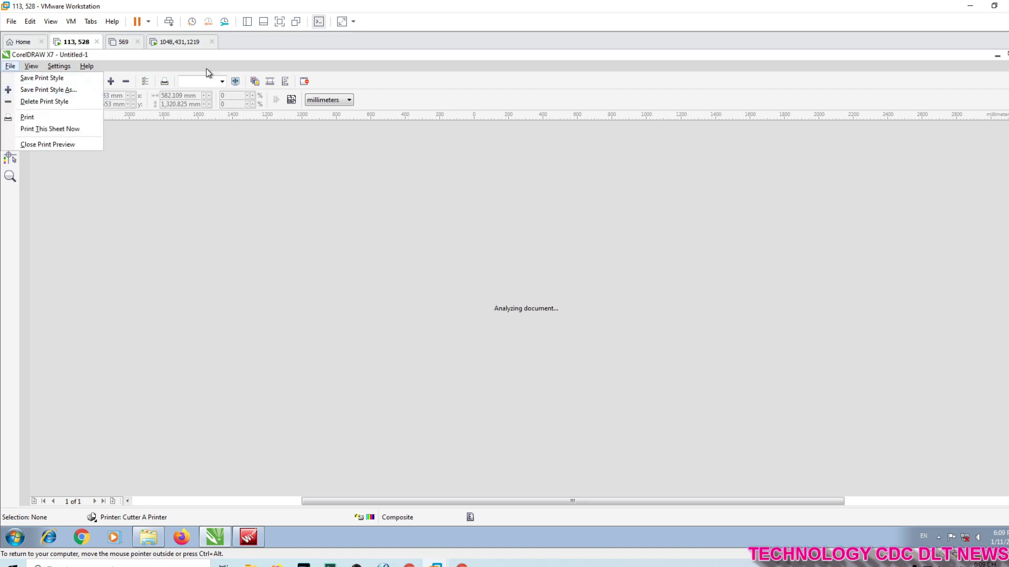
click(574, 320)
drag(502, 58, 481, 49)
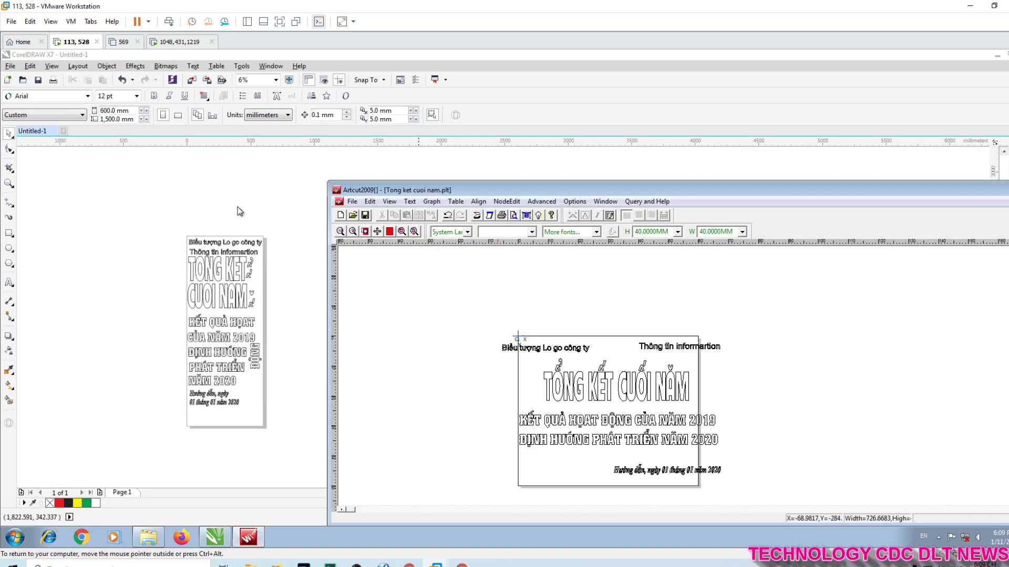
click(238, 207)
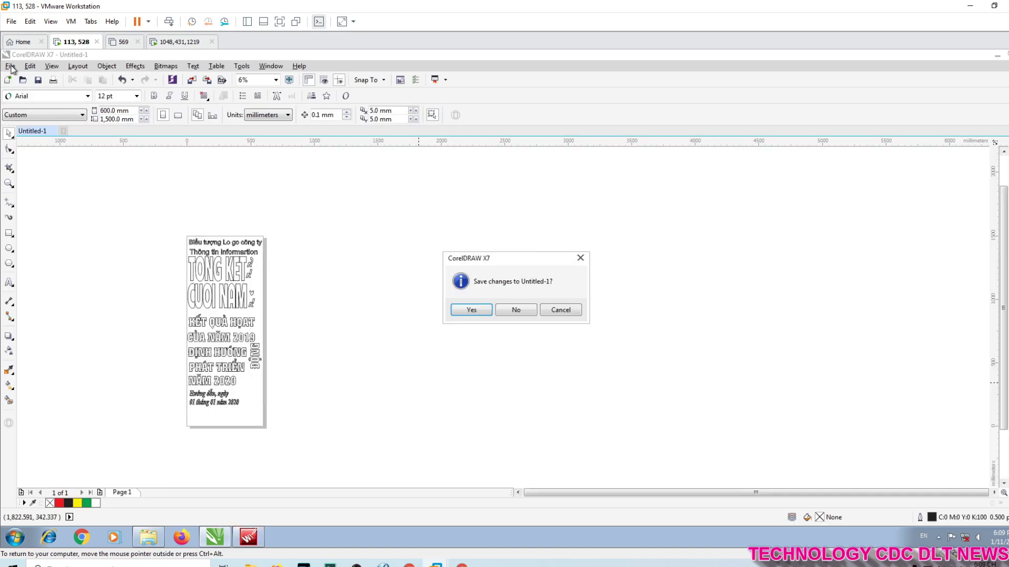
click(570, 306)
key(ctrl+p)
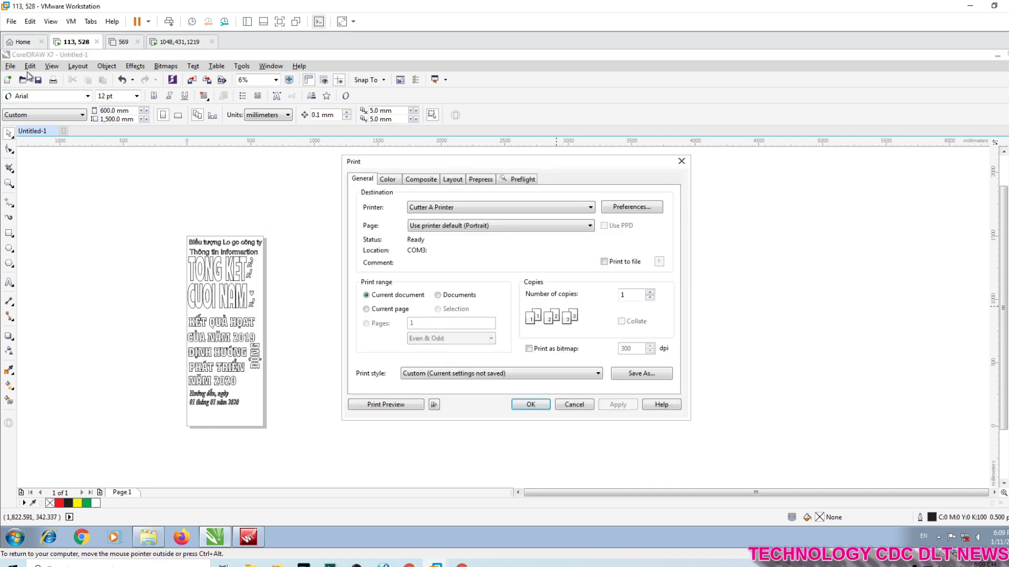
click(593, 406)
click(596, 408)
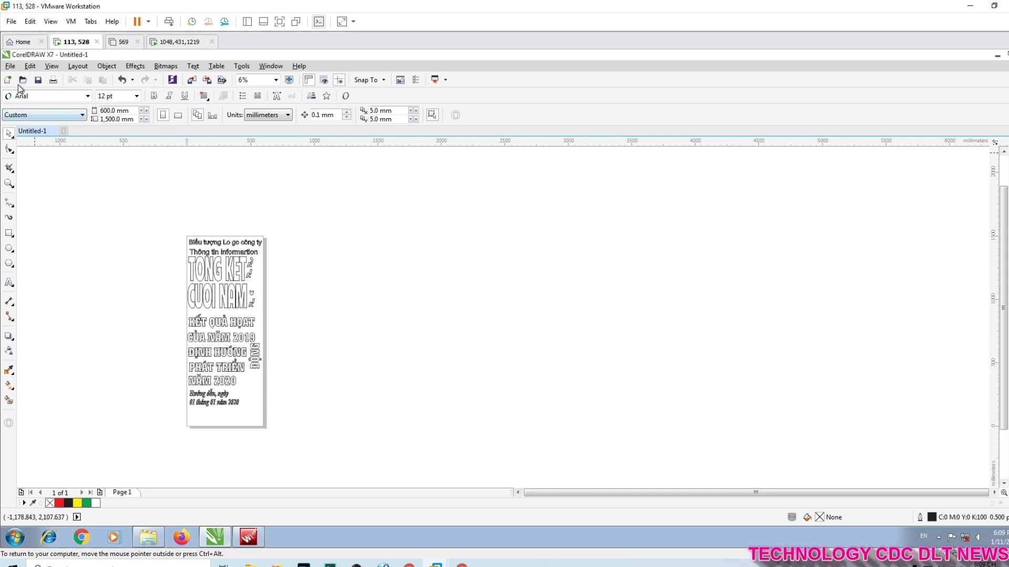
Step: Start saving a copy of the drawing in Documents, entering "tong ket cuoi năm" as the beginning of its file name
click(10, 66)
click(35, 168)
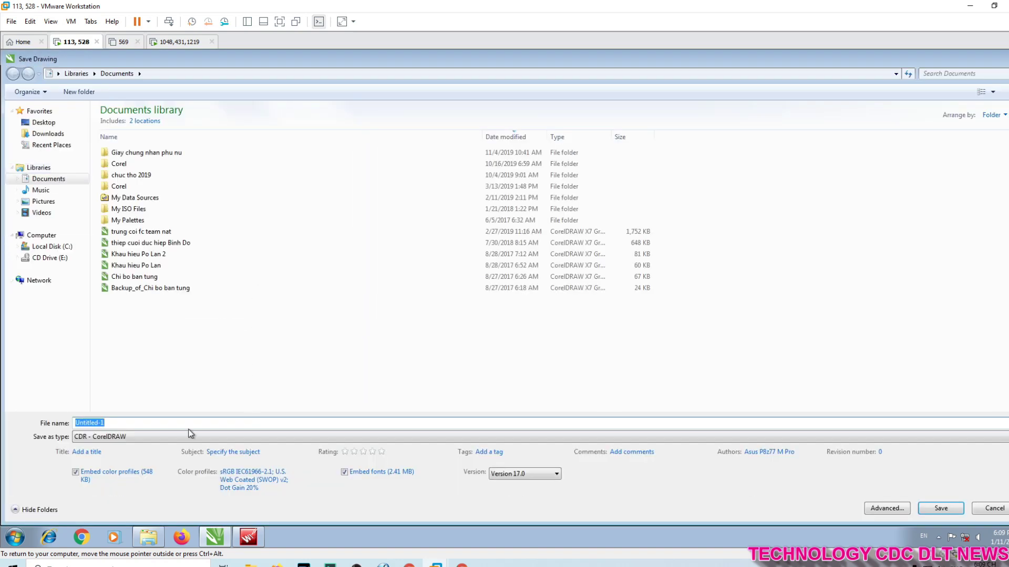
text(tong ke)
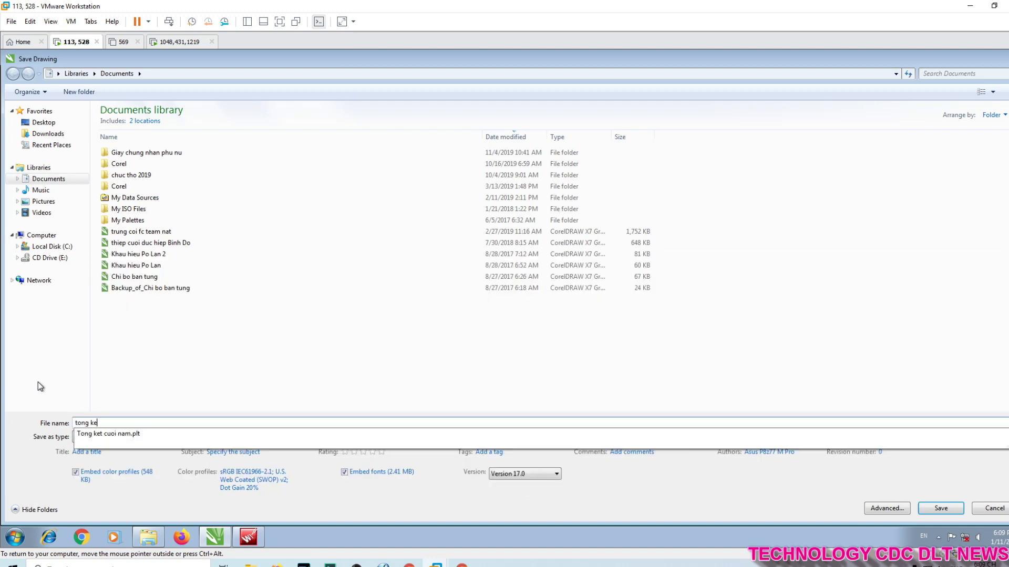
text(t quoi)
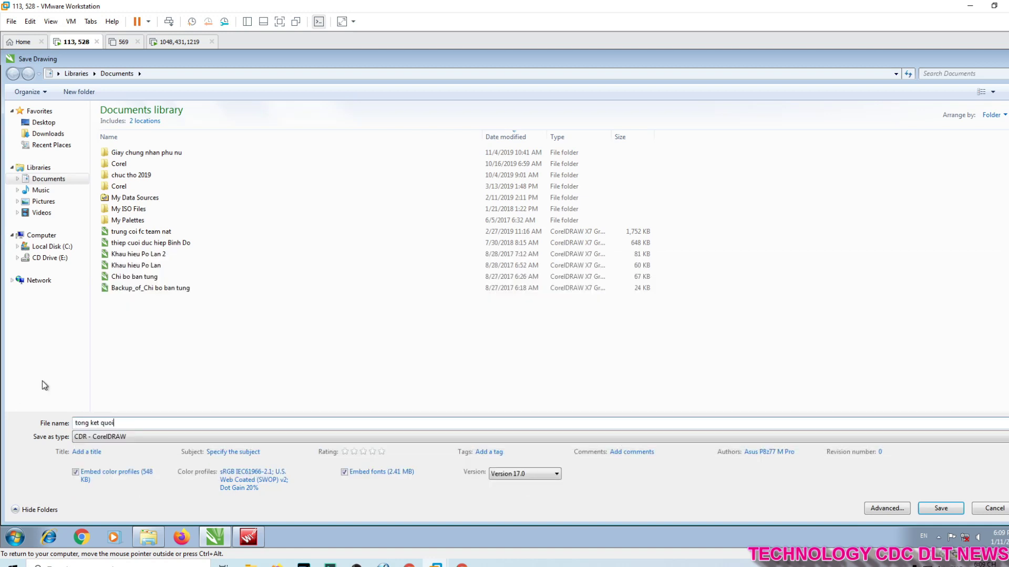
key(BackSpace)
key(BackSpace)
key(BackSpace)
key(BackSpace)
text(cuoi ănm)
key(BackSpace)
key(BackSpace)
key(BackSpace)
text(năm)
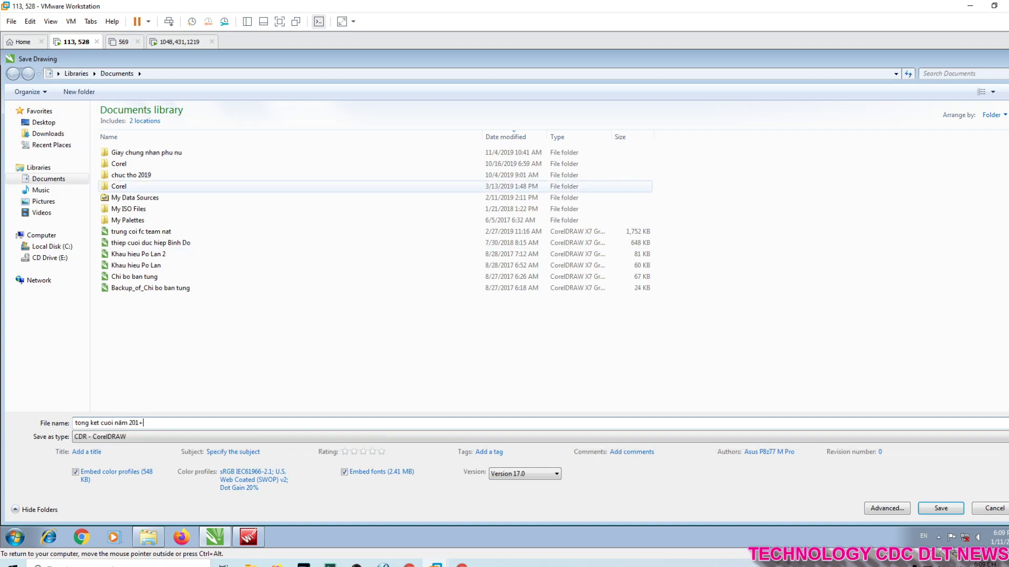
Step: Set the file version to 12.0, complete the name as "tong ket cuoi năm 2019" and save the CDR drawing
click(507, 474)
click(520, 520)
click(162, 430)
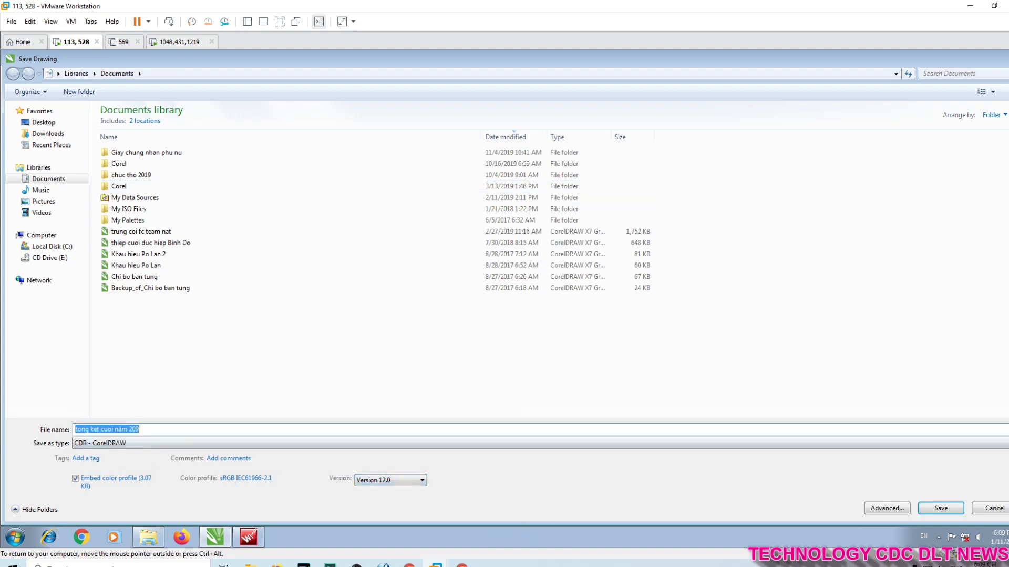
click(136, 429)
text(1)
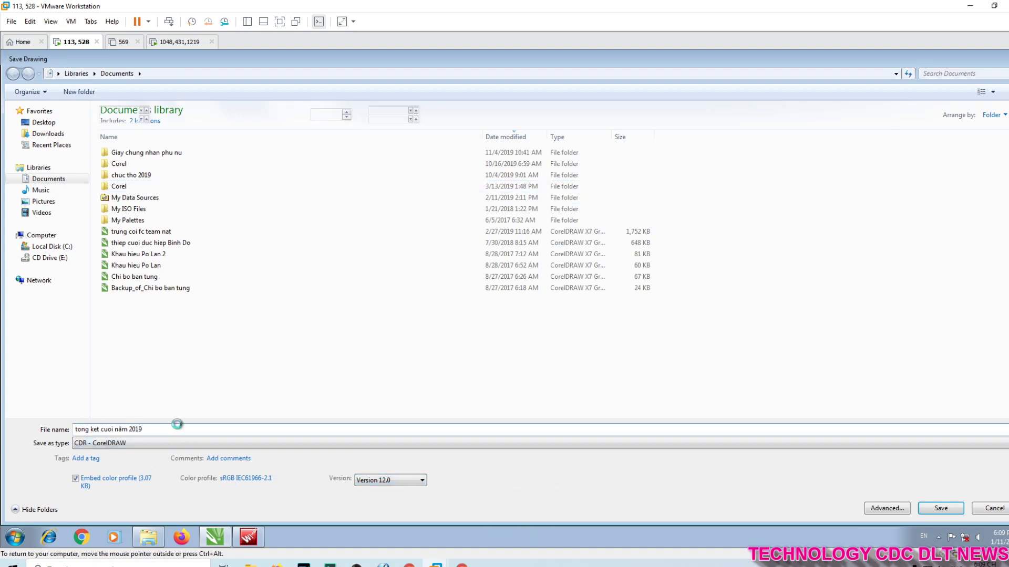
key(Return)
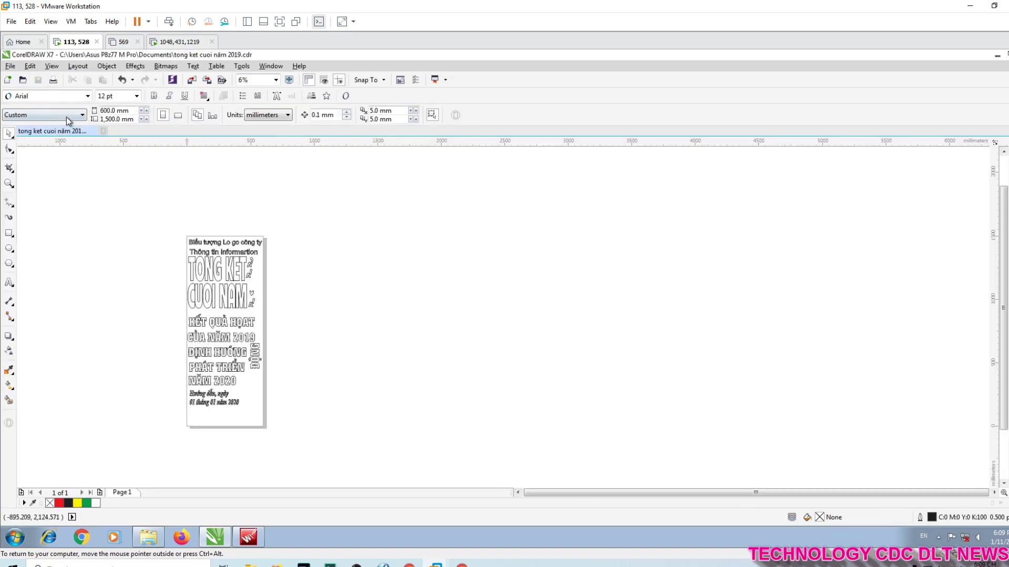
Step: Export the drawing as an EPS - Encapsulated PostScript file named "tong ket cuoi năm 2019" with the default export settings
click(10, 66)
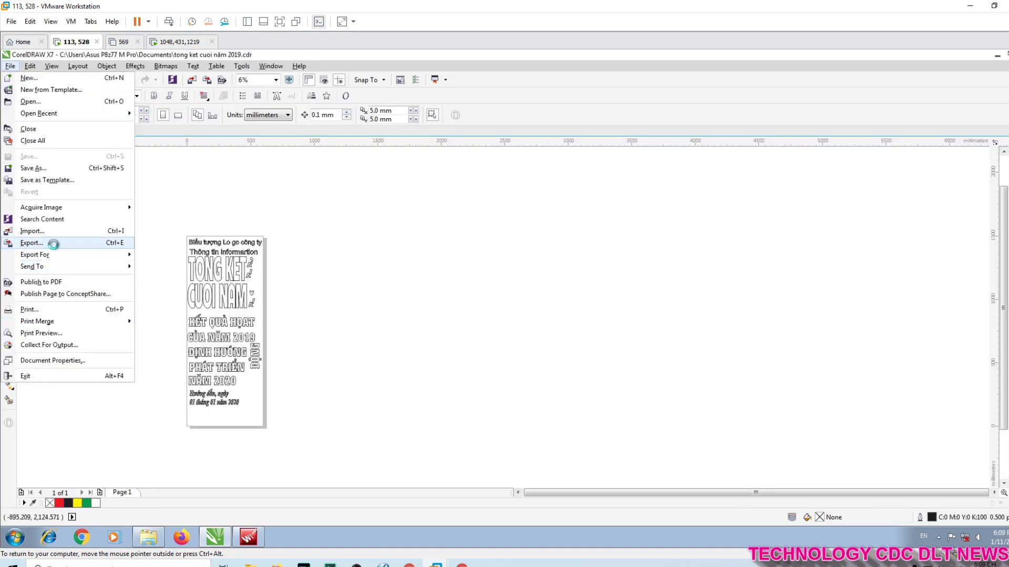
click(32, 243)
click(130, 447)
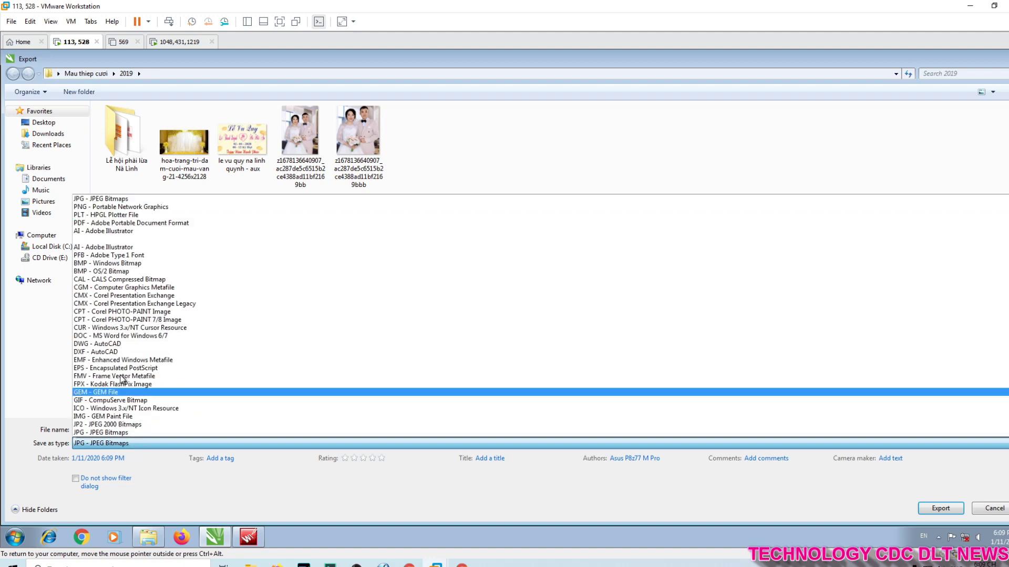
click(109, 367)
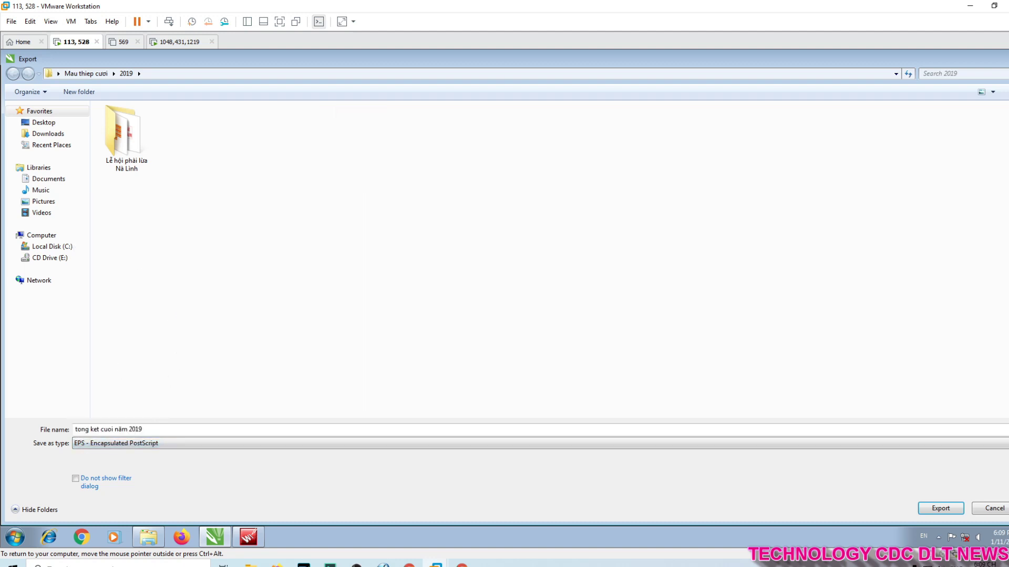
click(142, 430)
key(Return)
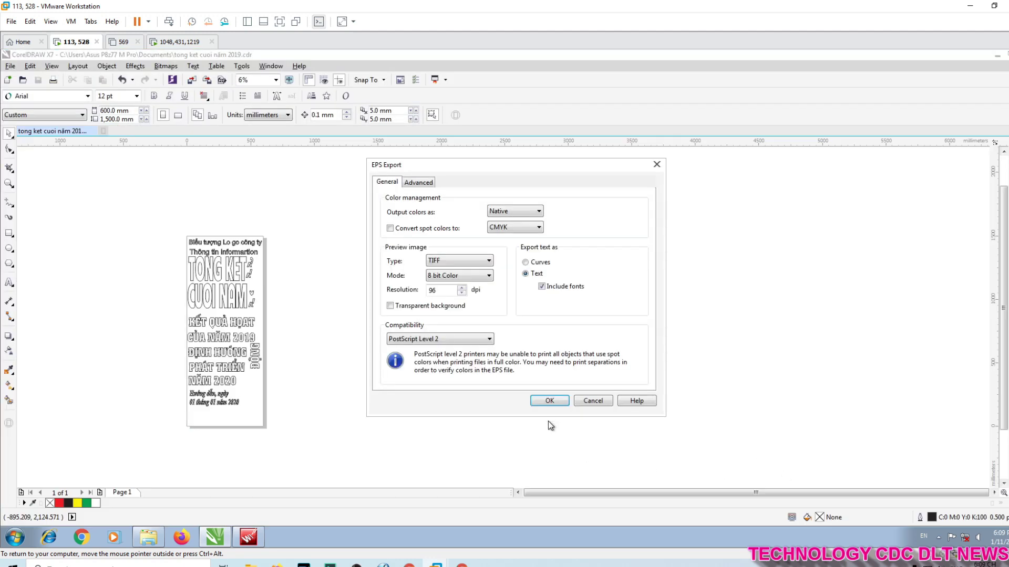
key(Return)
Step: Save the drawing in Documents as the PLT - HPGL Plotter File "tong ket cuoi năm 2019" with the default export settings
click(10, 67)
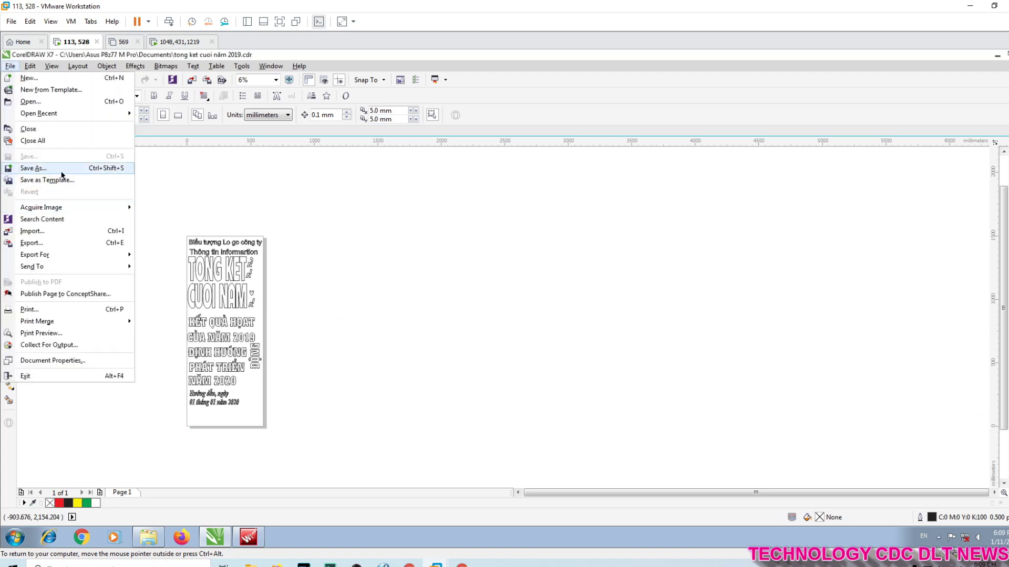
click(58, 167)
click(128, 437)
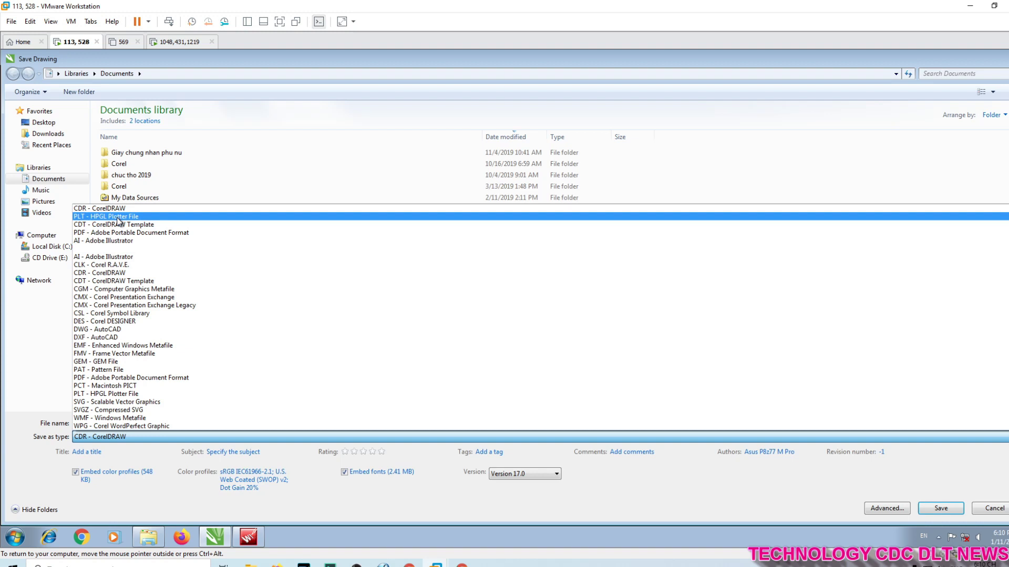
click(119, 217)
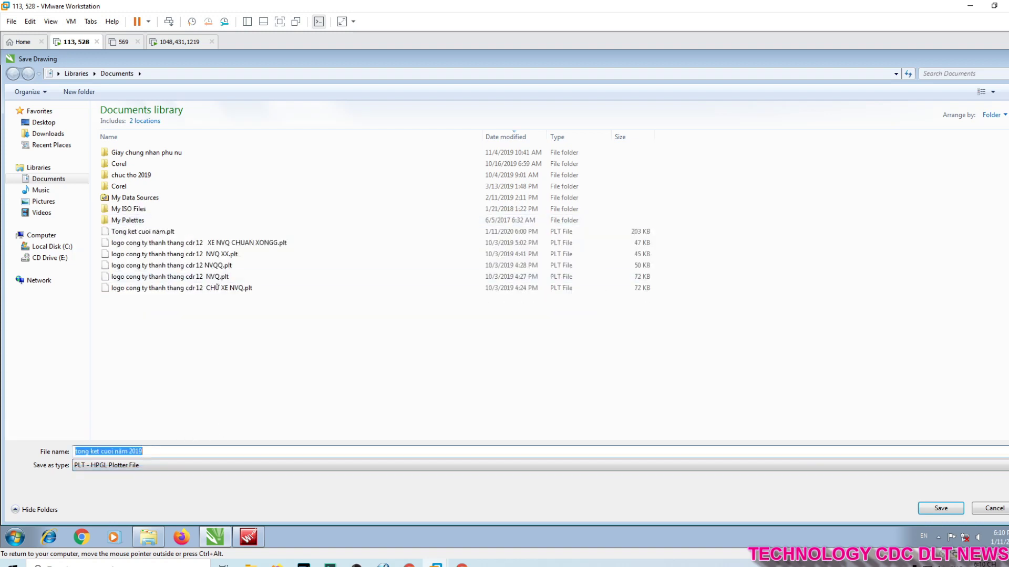
click(941, 508)
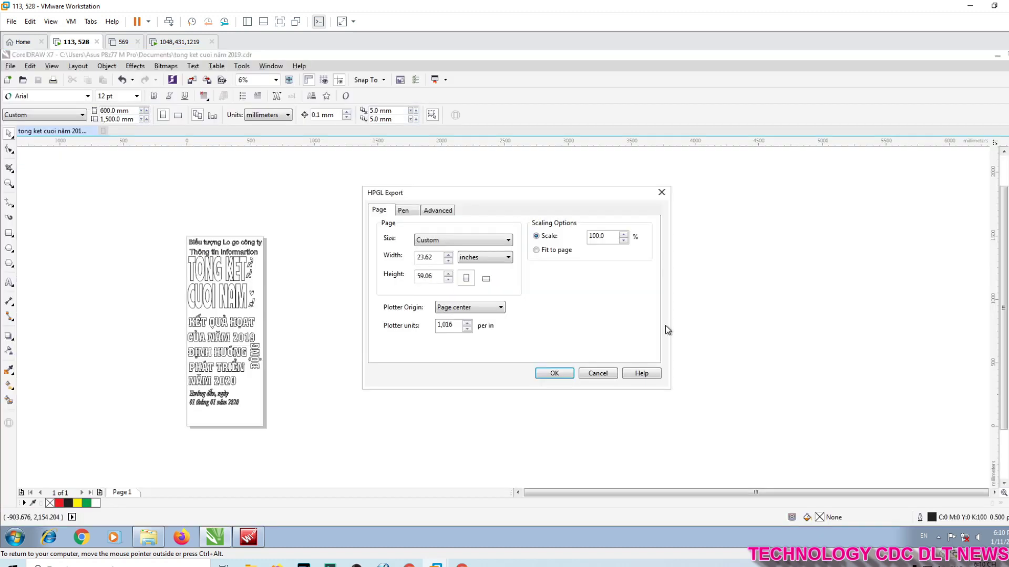
click(567, 374)
Step: Switch to Artcut2009 and exit it, closing the earlier "Tong ket cuoi nam.plt" layout
drag(400, 57, 346, 318)
drag(667, 195, 435, 150)
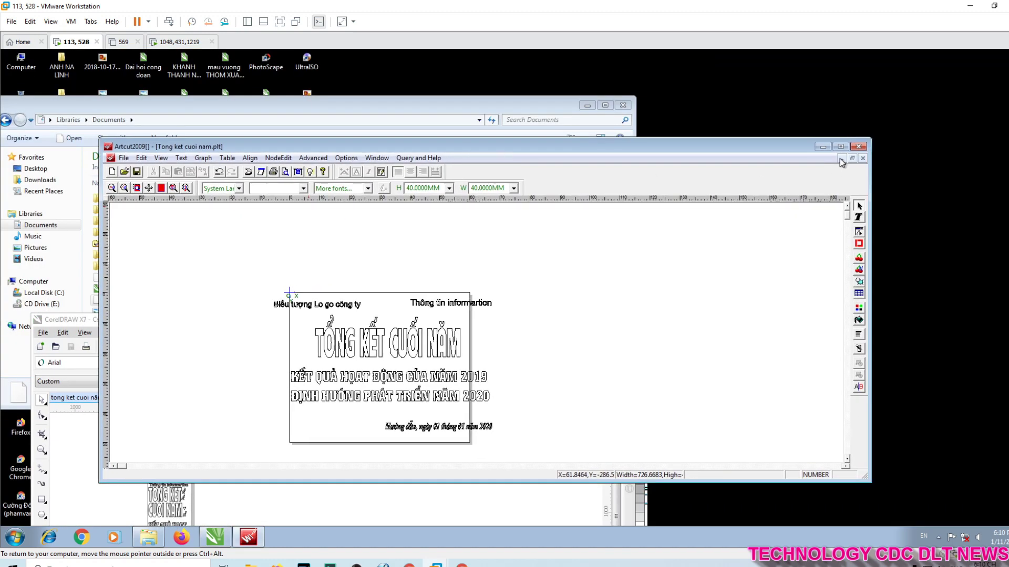
click(858, 147)
click(509, 336)
click(483, 336)
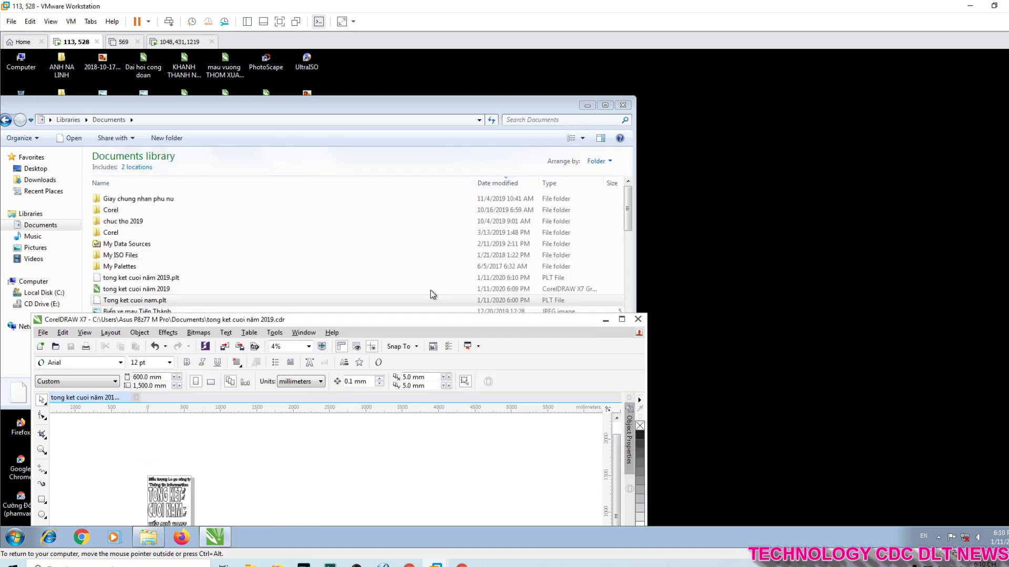
Step: Clear the windows off the desktop icons, restart Artcut2009 and create a 600 × 1500 mm portrait page
drag(288, 109, 619, 116)
drag(156, 319, 403, 320)
click(22, 135)
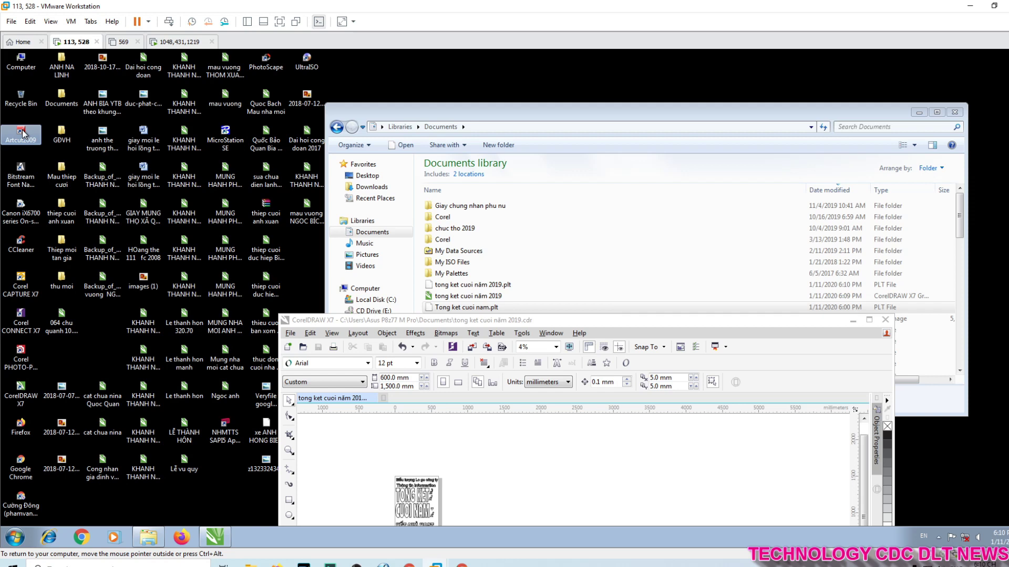
double_click(22, 134)
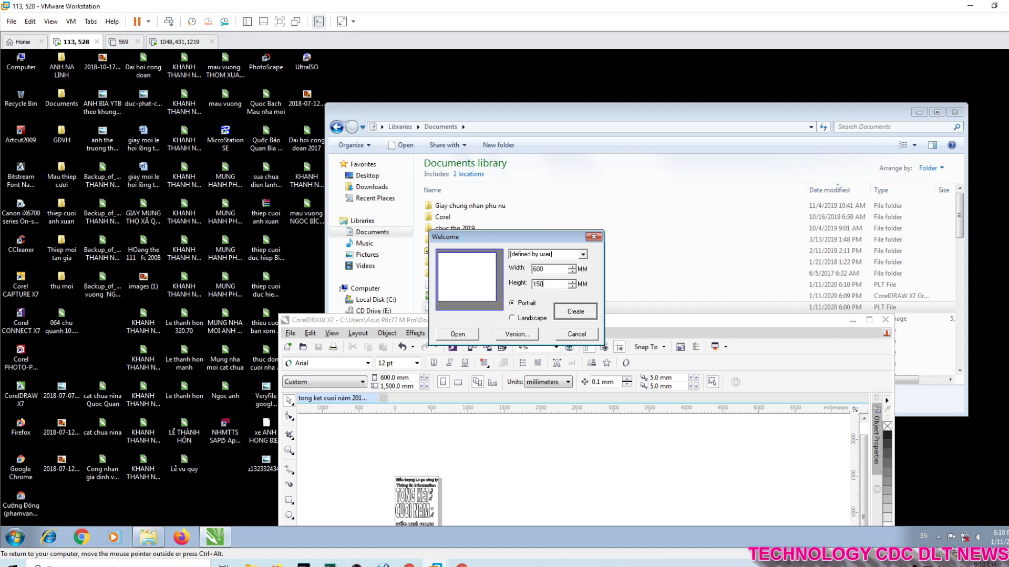
click(581, 317)
Step: Try to import the HPGL file "tong ket cuoi năm 2019.plt" from Documents onto the blank page
click(22, 67)
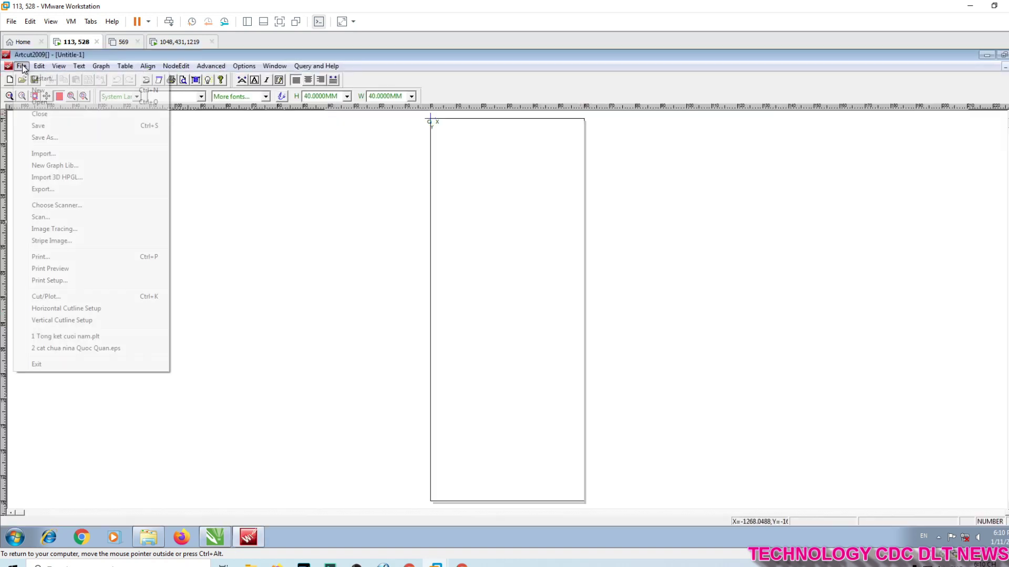
click(47, 153)
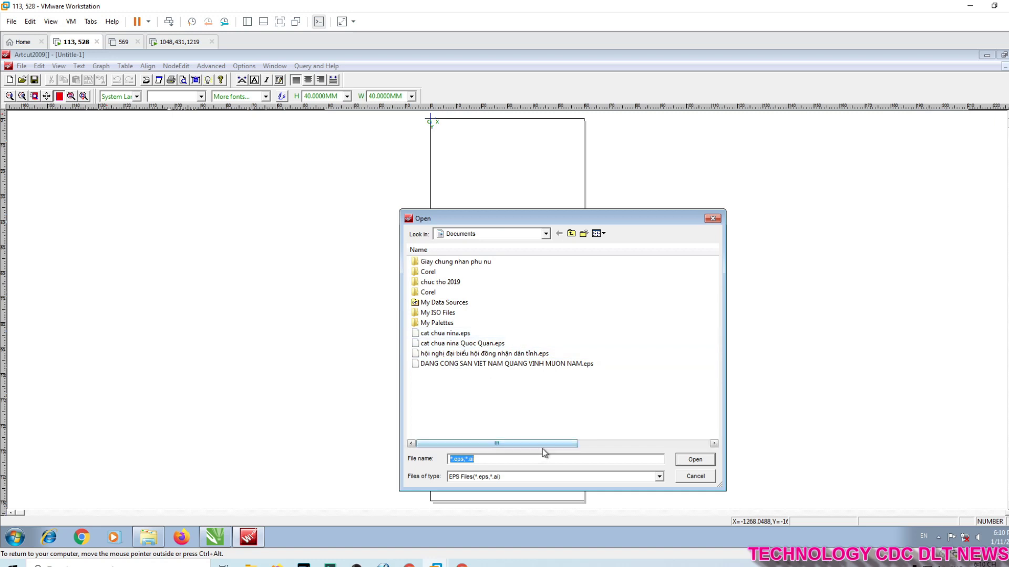
click(529, 481)
click(501, 499)
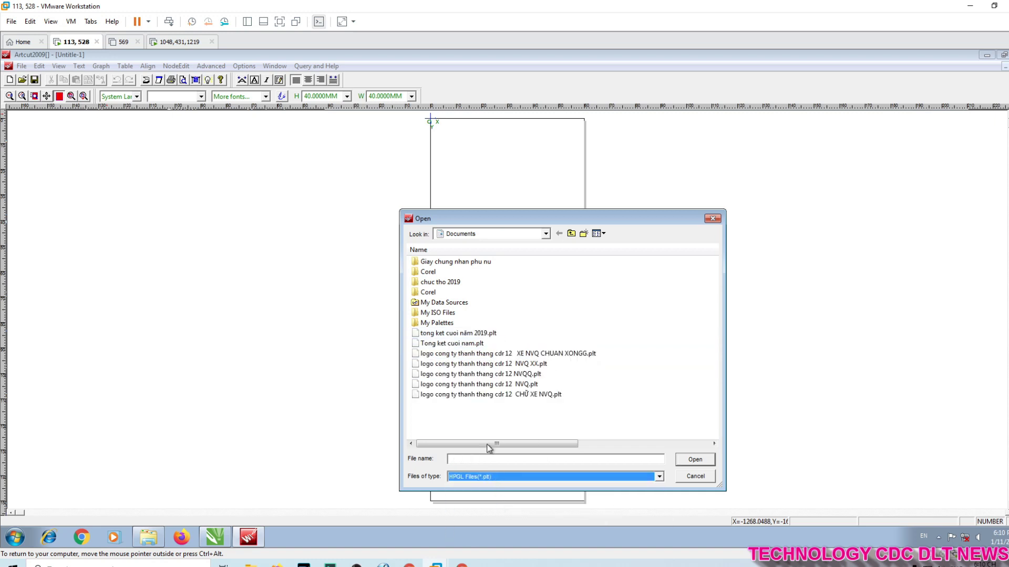
click(471, 342)
click(470, 334)
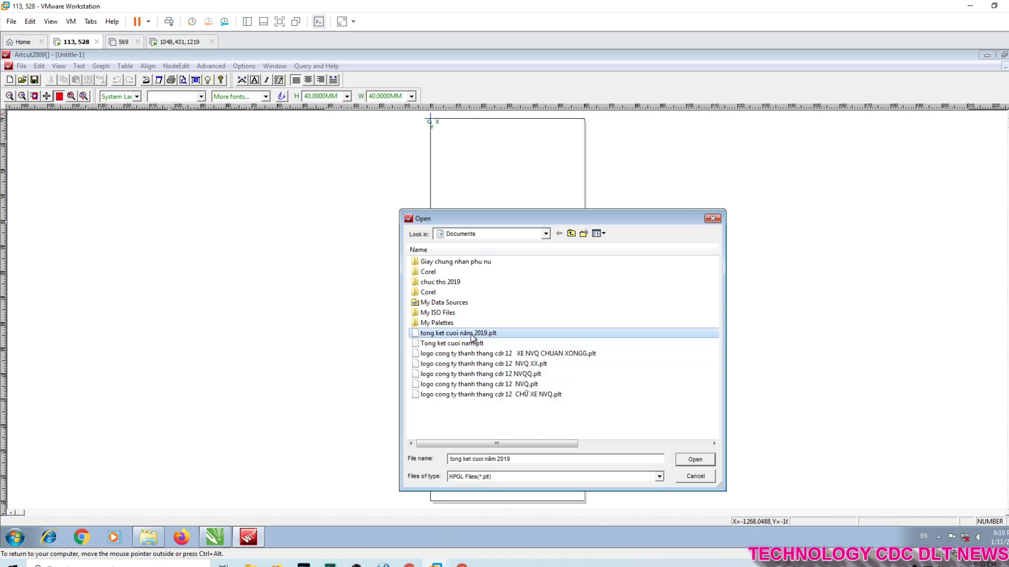
double_click(470, 334)
right_click(498, 297)
click(480, 296)
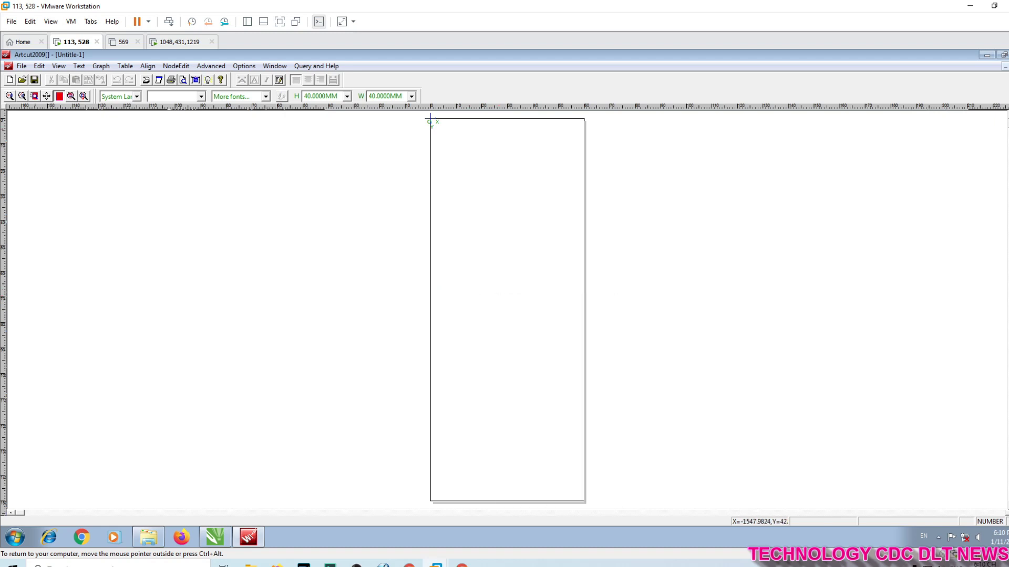
Step: Try to open "tong ket cuoi năm 2019.plt" from Documents with all file types listed, and dismiss the alert
click(21, 66)
click(39, 99)
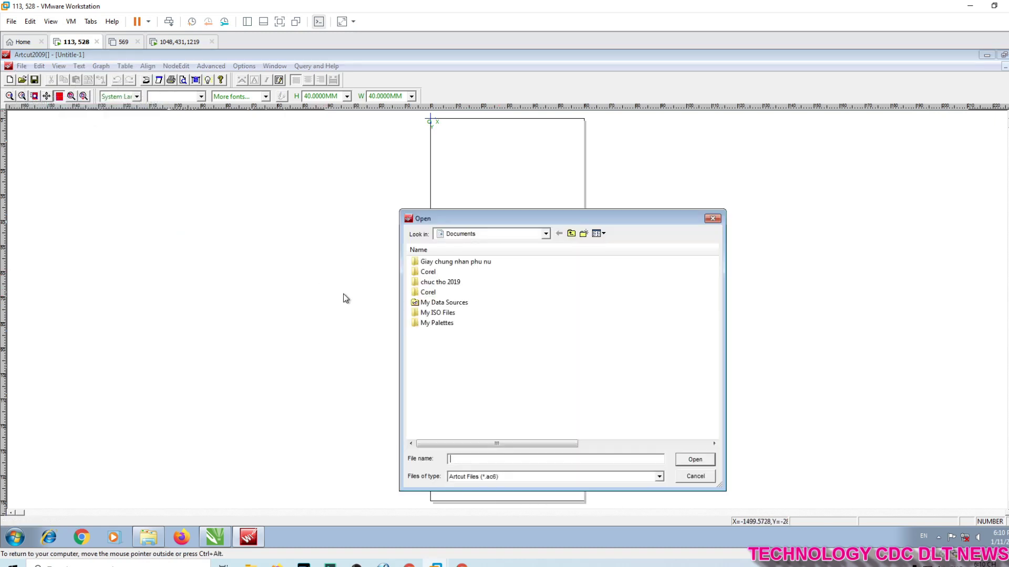
click(512, 477)
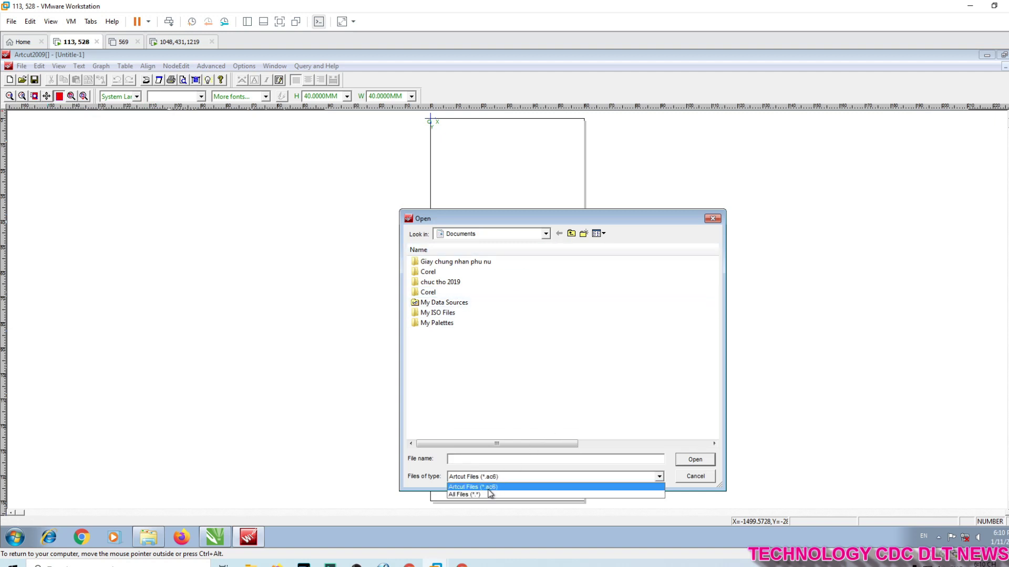
click(489, 494)
double_click(519, 326)
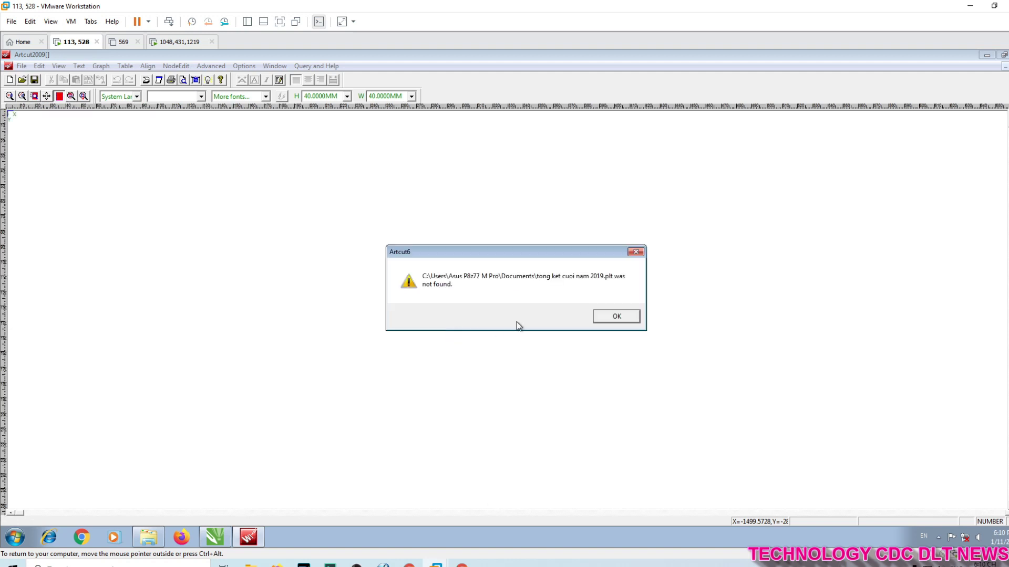
click(614, 317)
Step: Restore the Artcut2009 window to a smaller size and try again to open "tong ket cuoi năm 2019.plt" with all file types listed
right_click(480, 255)
drag(425, 54, 432, 87)
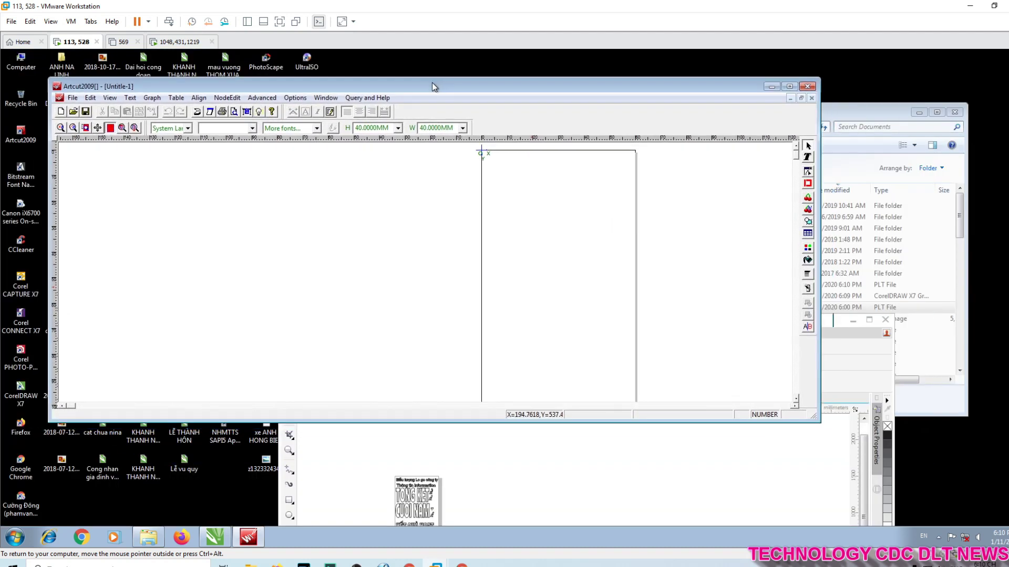
click(72, 98)
click(106, 134)
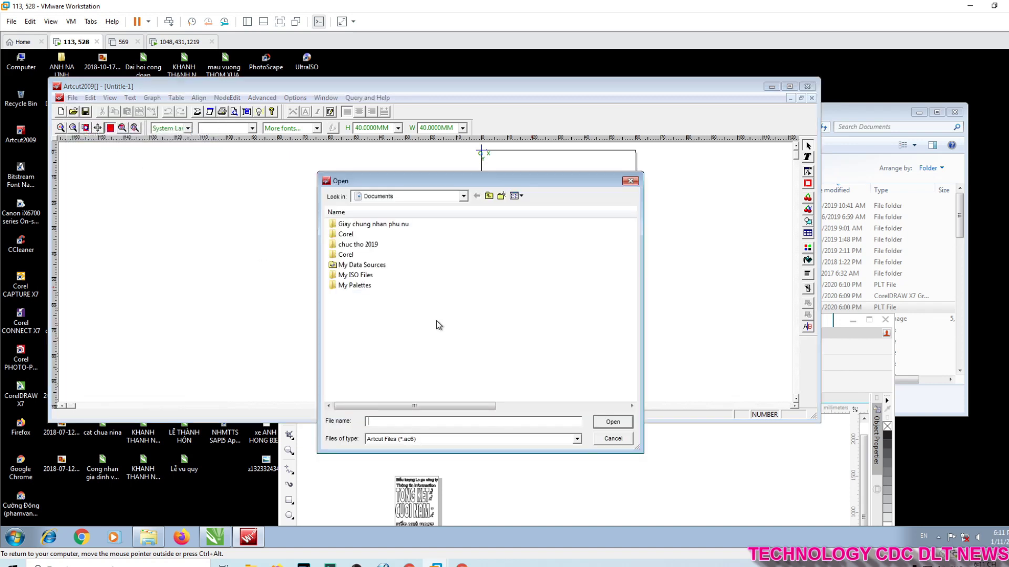
click(441, 440)
click(410, 450)
click(369, 295)
click(605, 423)
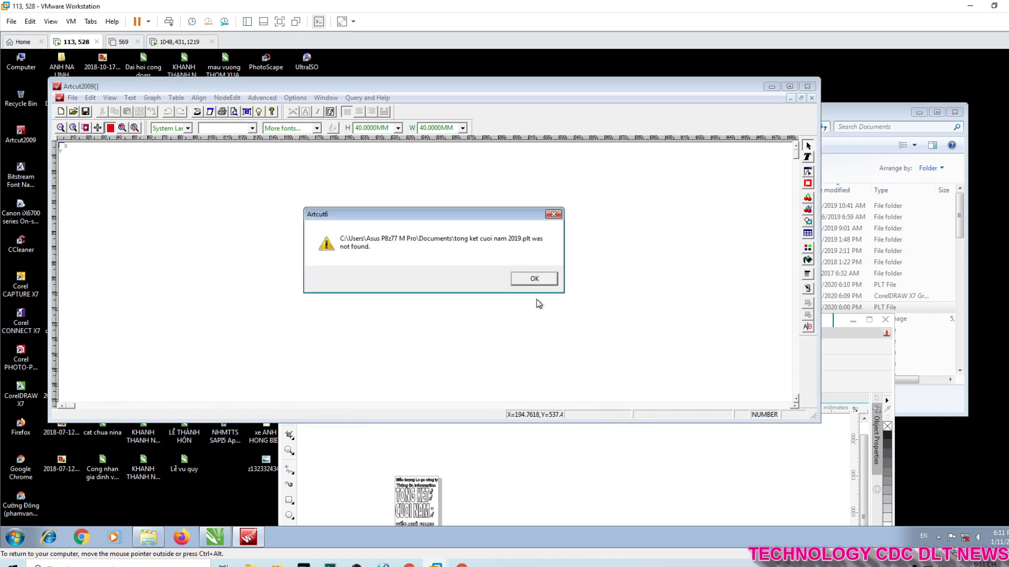
click(533, 282)
Step: Switch to CorelDRAW and save the drawing in Documents as the PLT - HPGL Plotter File "tong ket cuoi năm 20199" with the default export settings
click(552, 486)
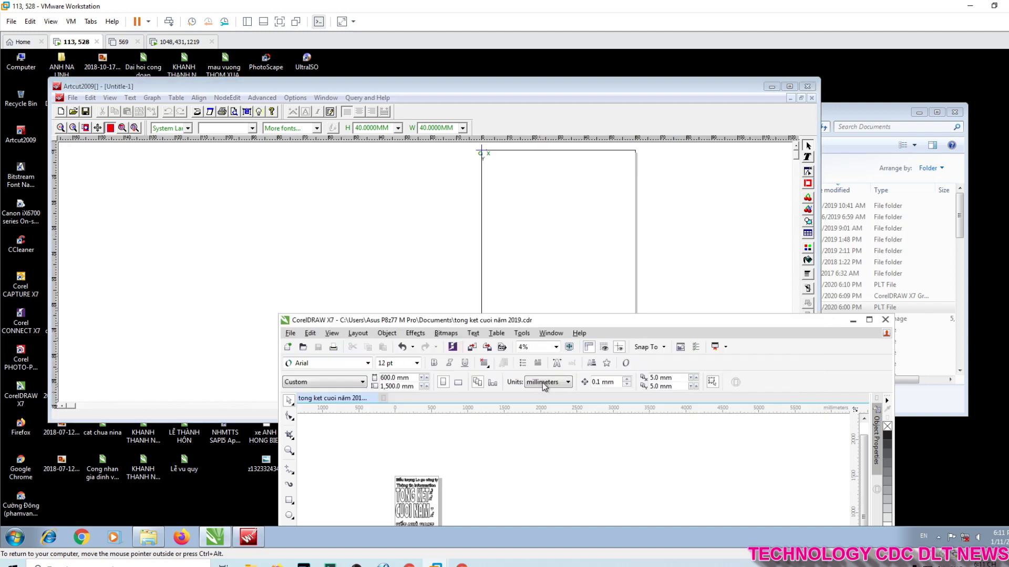
drag(572, 318, 497, 111)
click(214, 125)
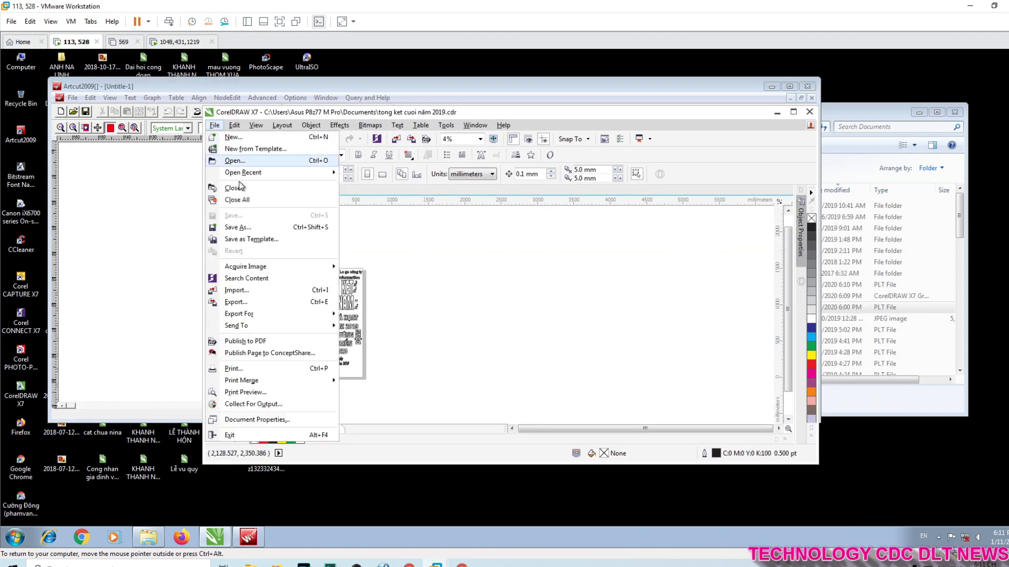
click(248, 227)
click(185, 438)
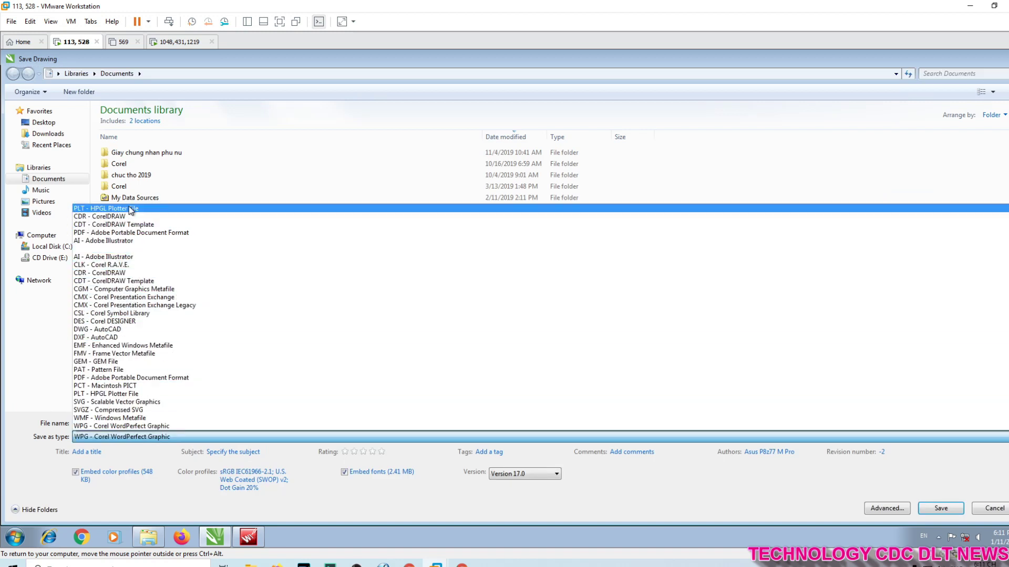
click(143, 210)
click(142, 451)
click(143, 451)
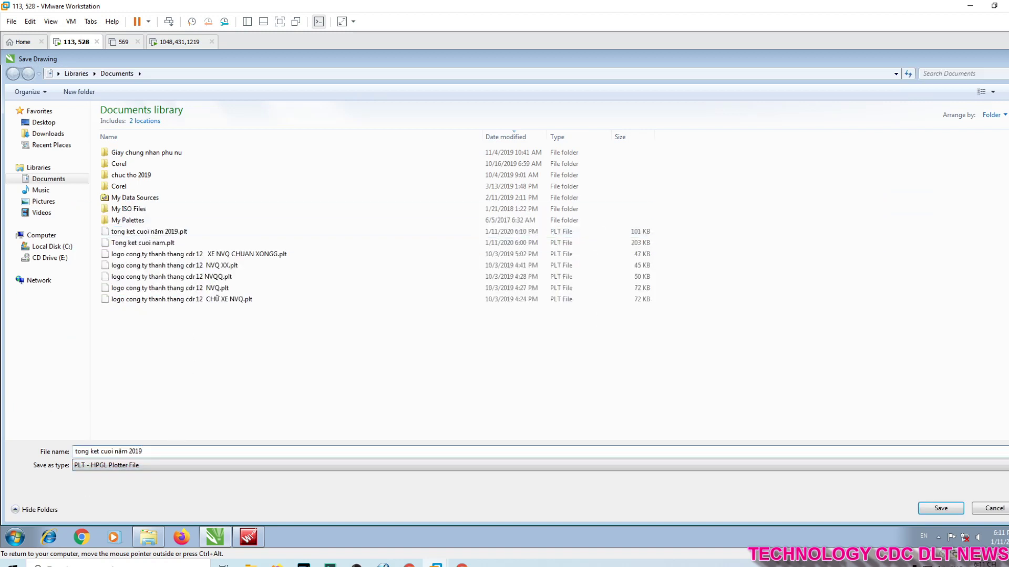
click(940, 508)
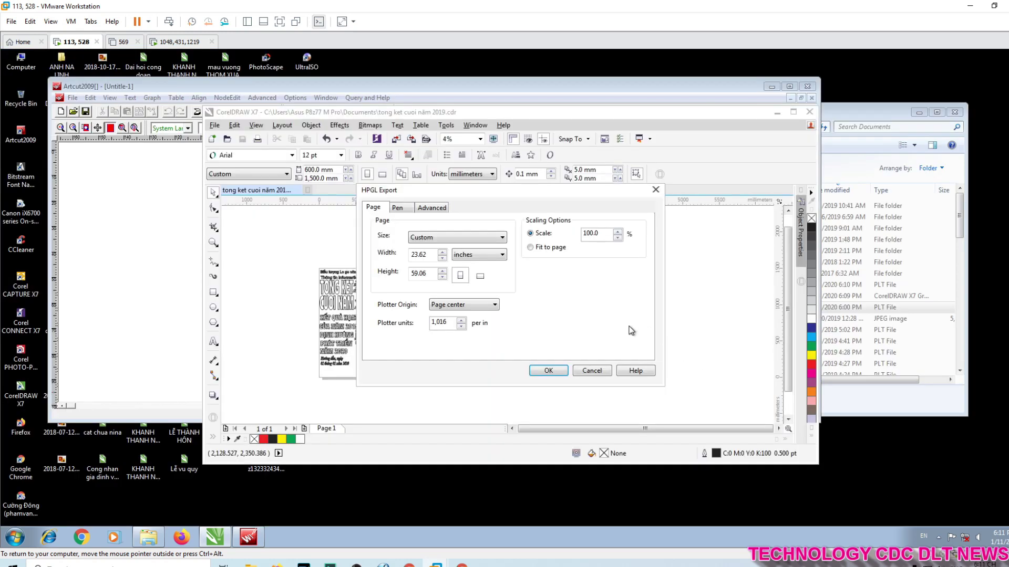
click(548, 371)
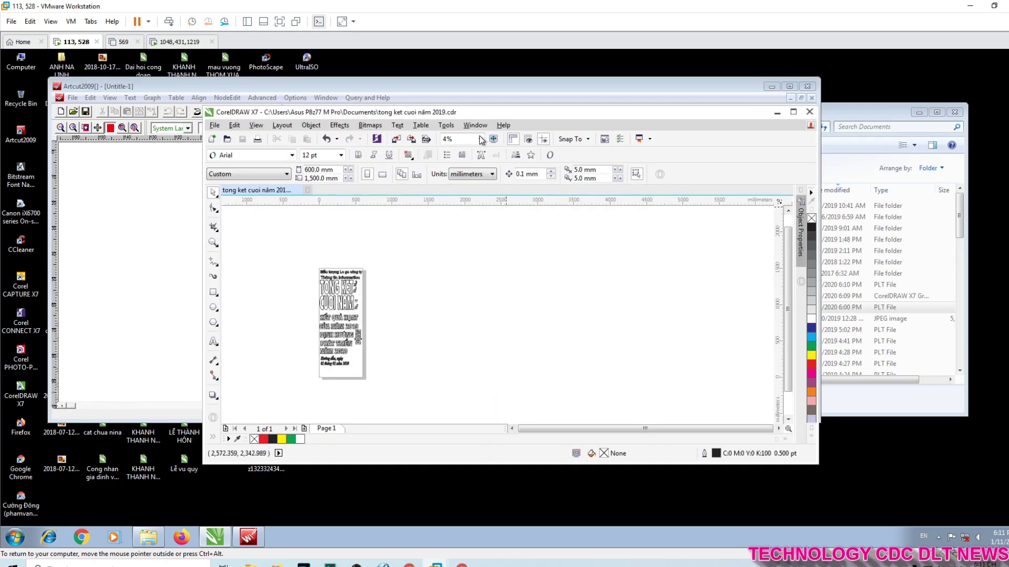
Step: Return to Artcut2009 and try to open "tong ket cuoi năm 20199.plt" from Documents with all file types listed
drag(462, 112, 507, 315)
click(161, 176)
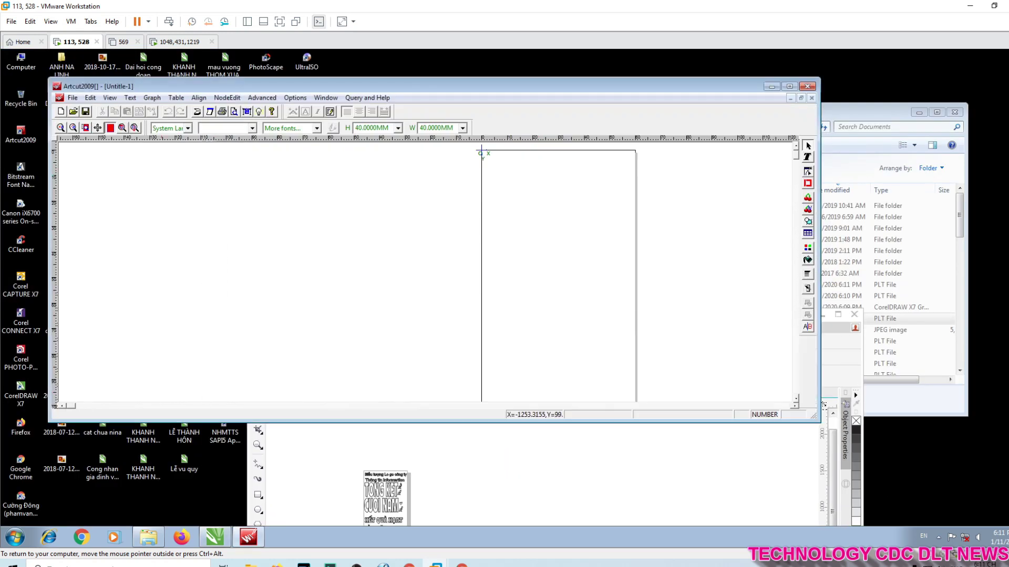
click(73, 98)
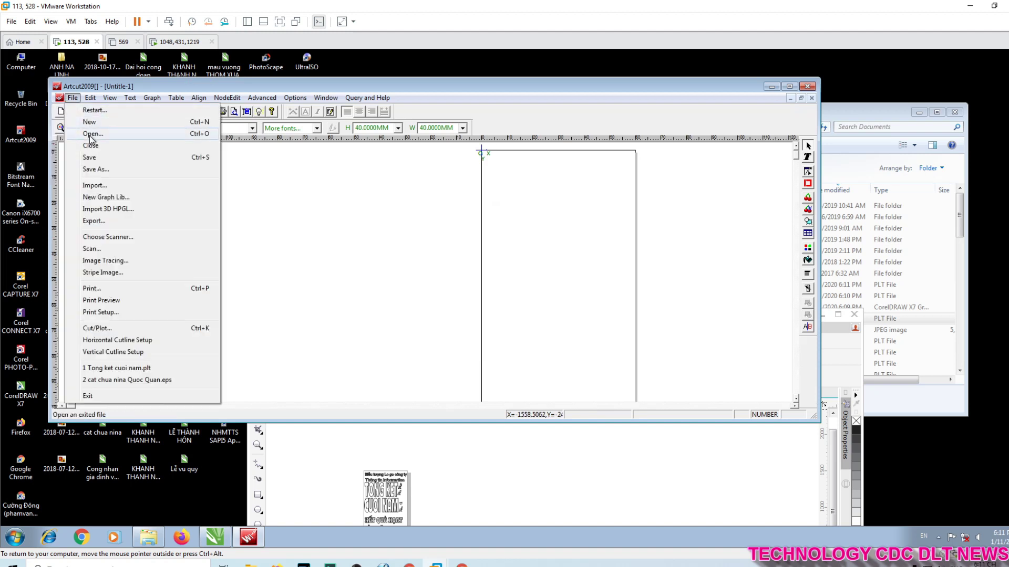
click(79, 121)
click(407, 440)
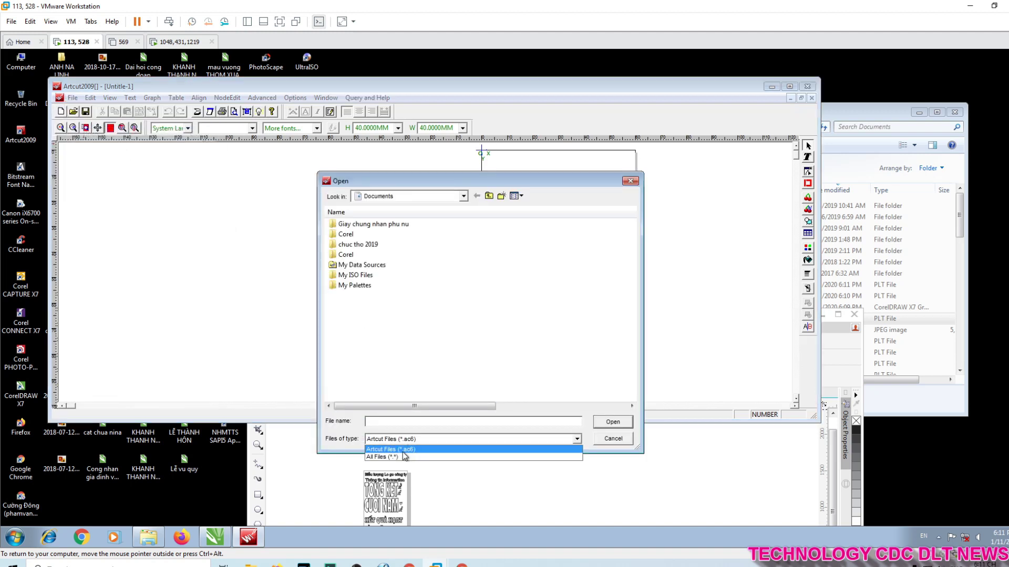
click(404, 455)
click(389, 295)
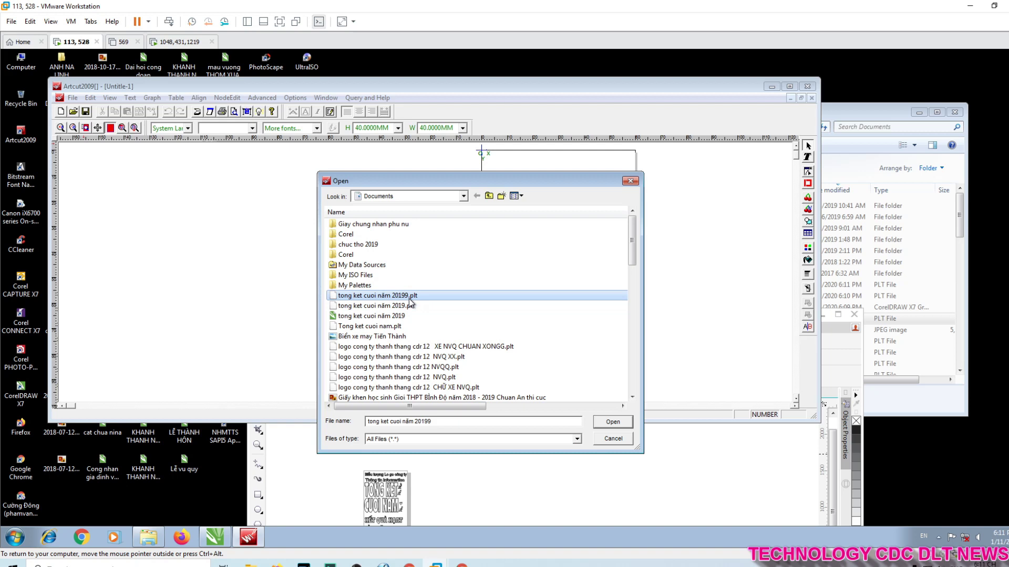
click(609, 421)
click(525, 285)
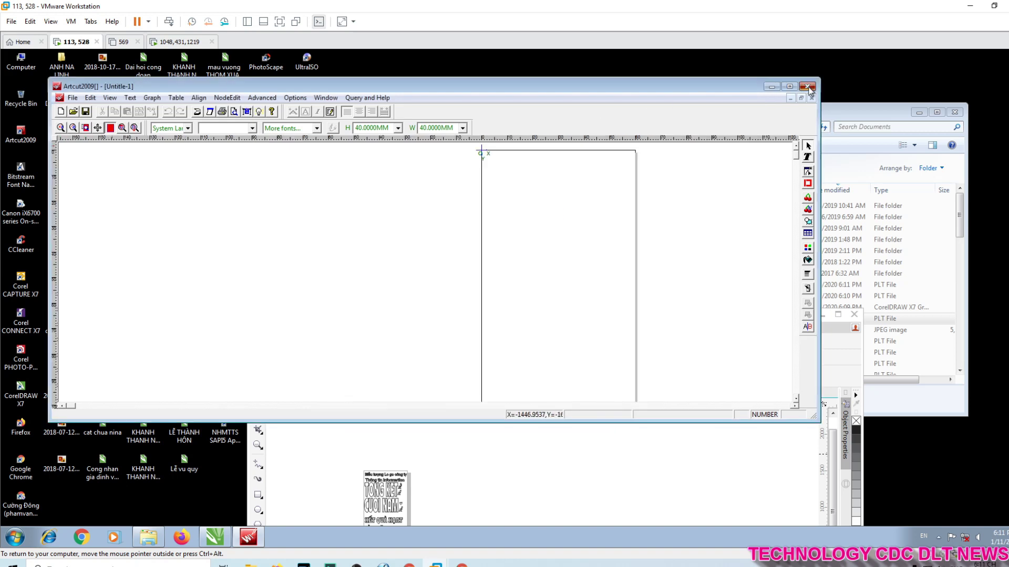
Step: Close Artcut2009, restart it from the desktop and create a 600 × 1500 mm portrait page
click(807, 86)
click(440, 278)
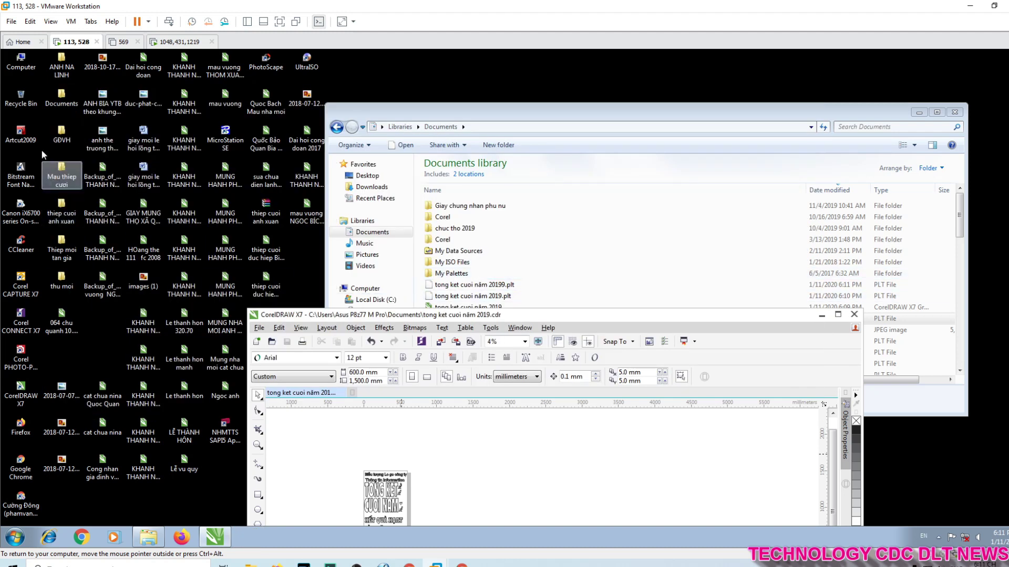
double_click(21, 134)
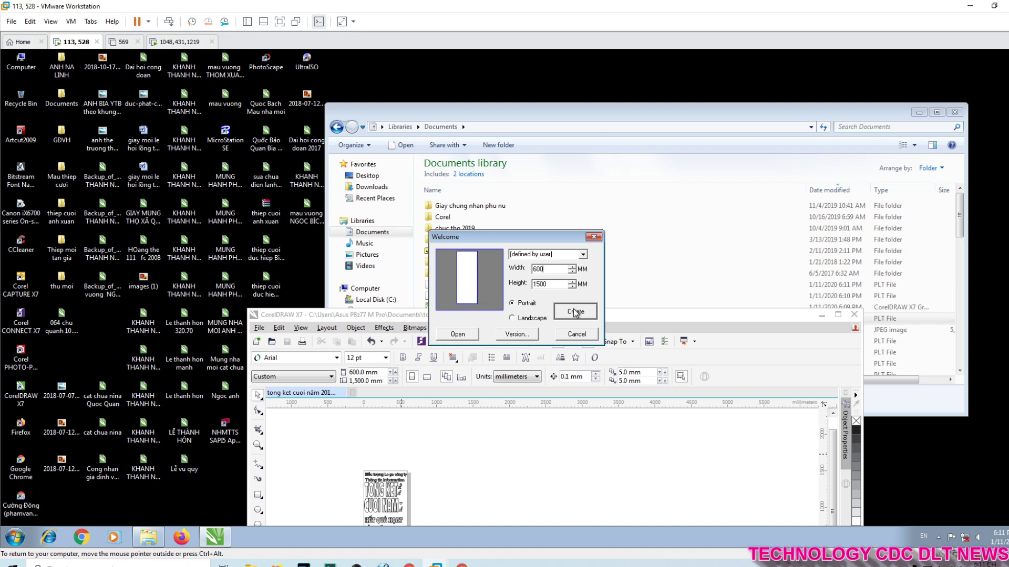
click(547, 319)
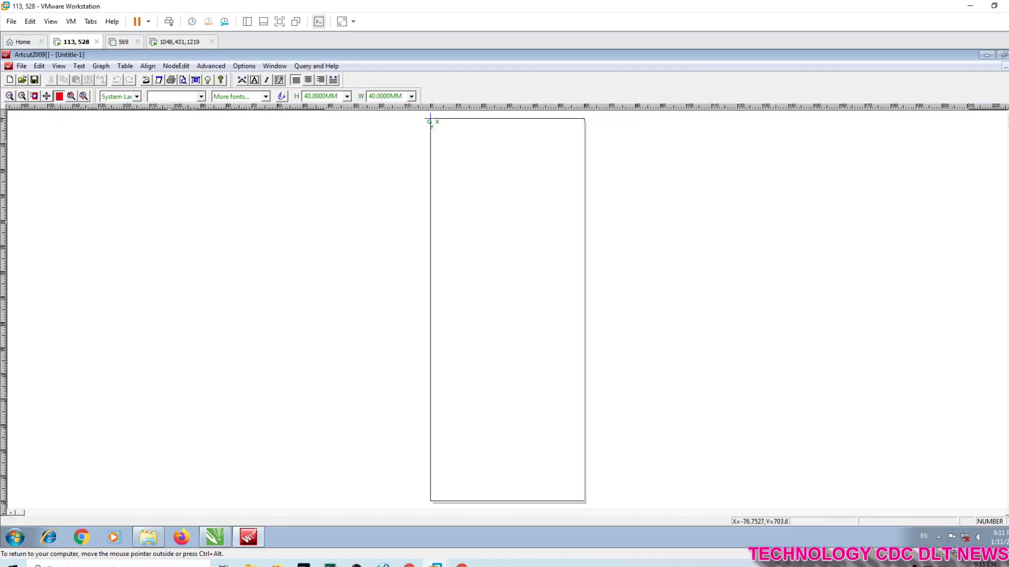
Step: Try to open "tong ket cuoi năm 20199.plt" in the restarted program with all file types listed
click(59, 96)
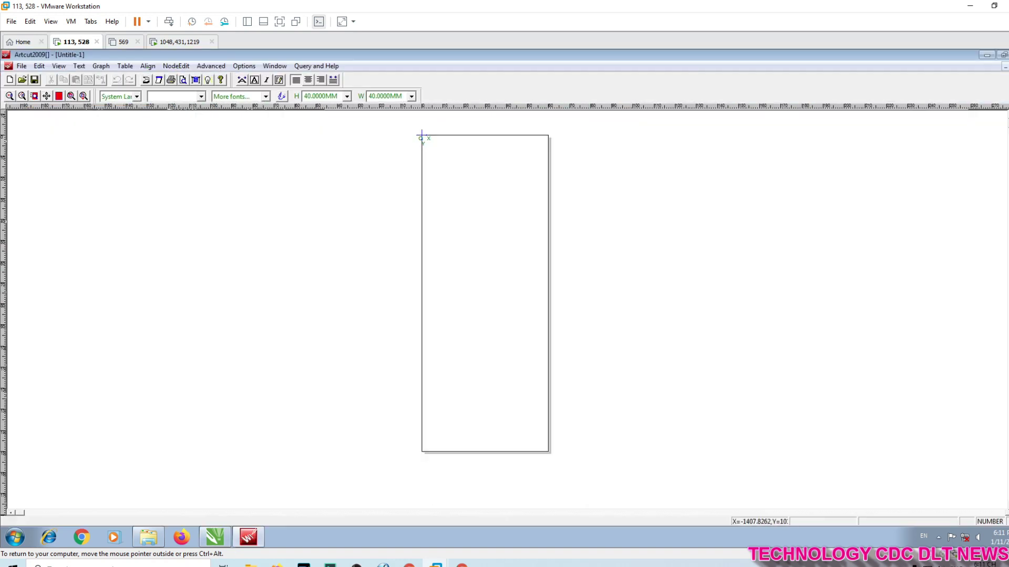
click(20, 67)
click(32, 106)
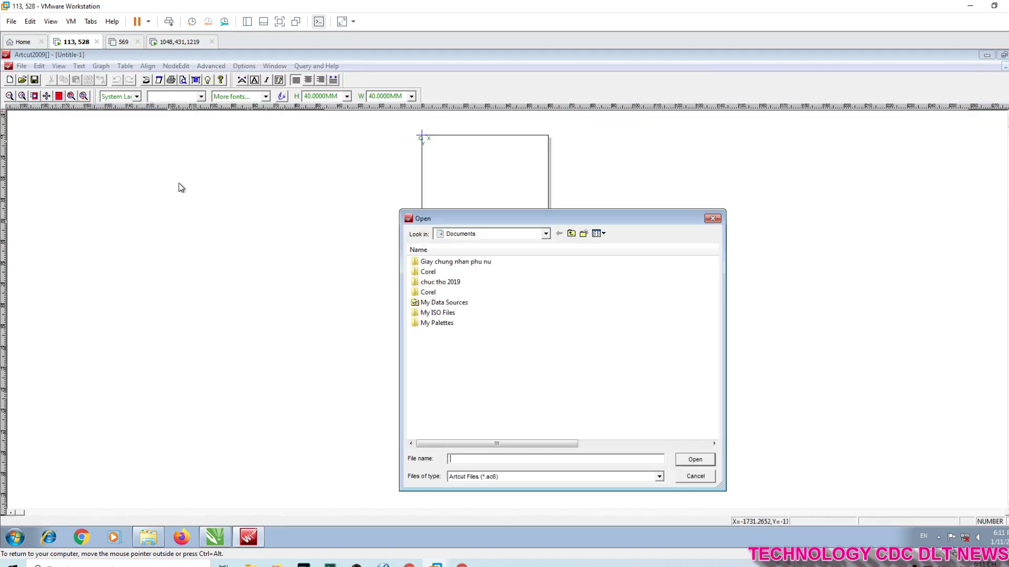
click(457, 477)
click(458, 491)
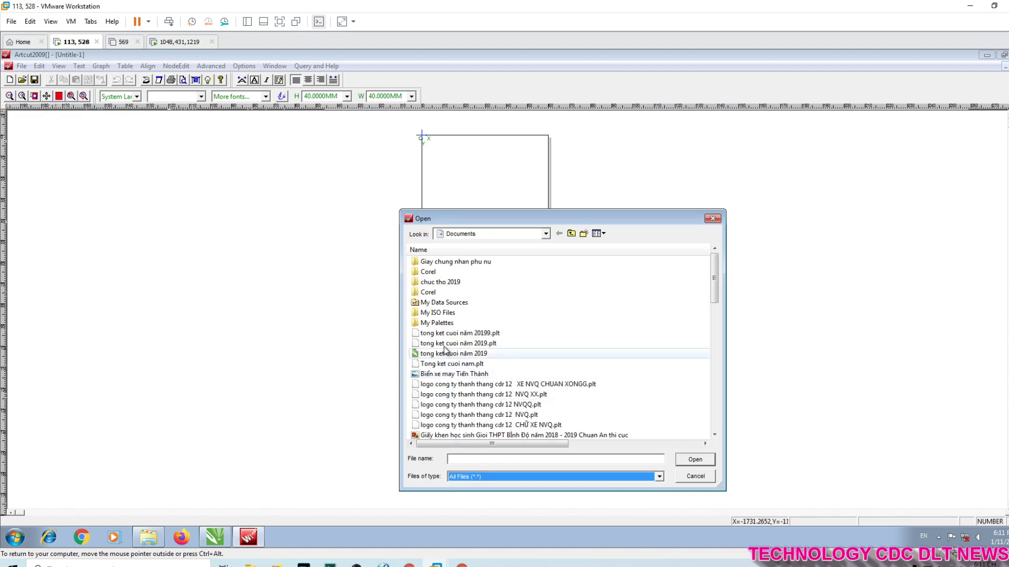
click(458, 334)
click(686, 458)
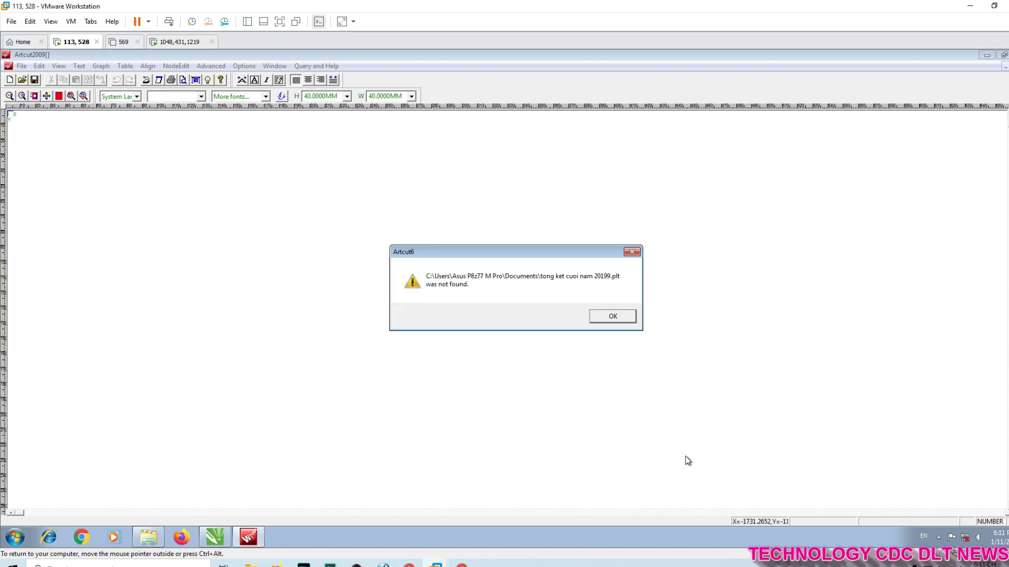
click(613, 316)
Step: Try to open "tong ket cuoi năm 2019.plt" from Documents once more and dismiss the alert
click(21, 66)
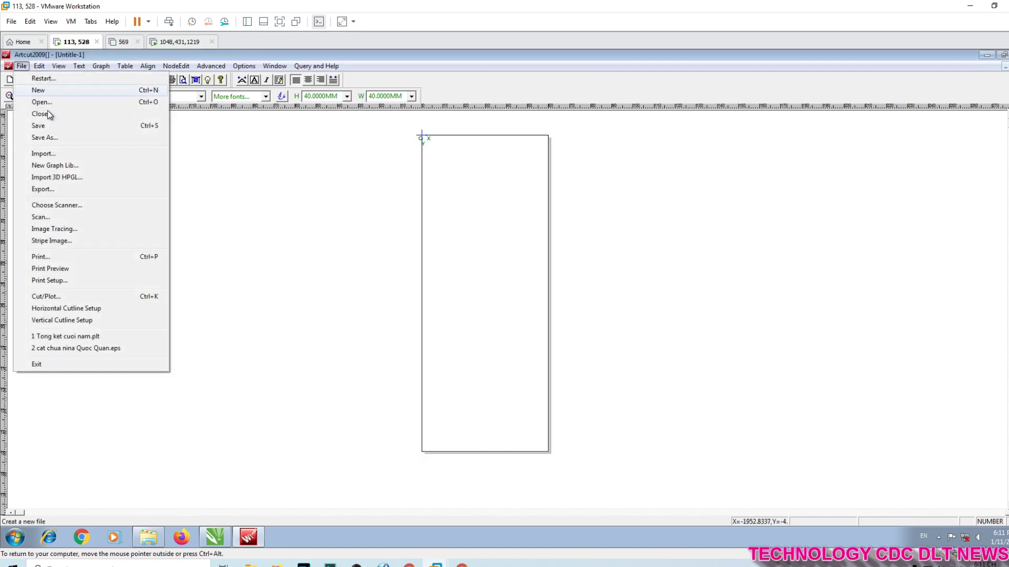
click(42, 102)
click(474, 477)
click(482, 493)
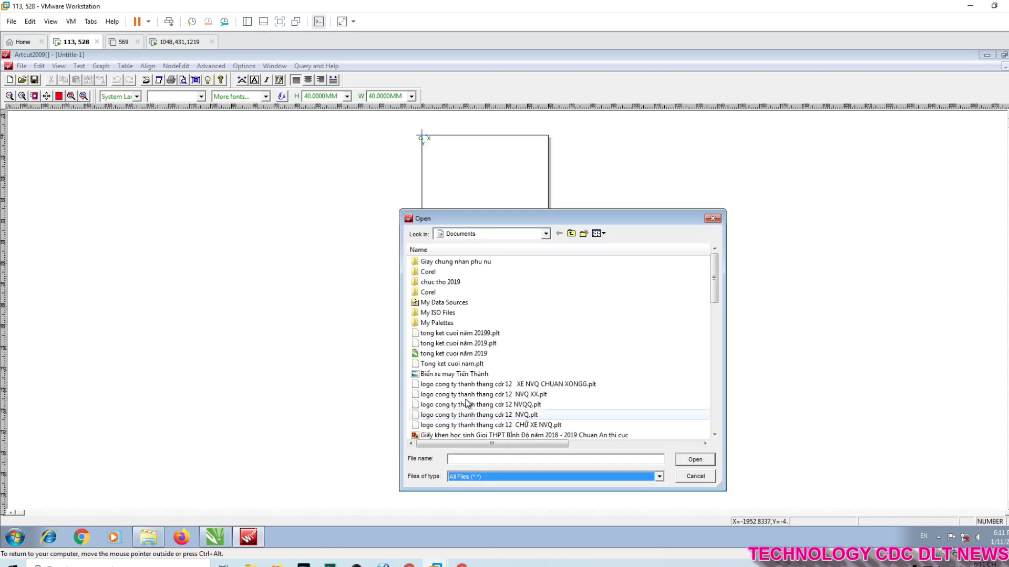
click(471, 344)
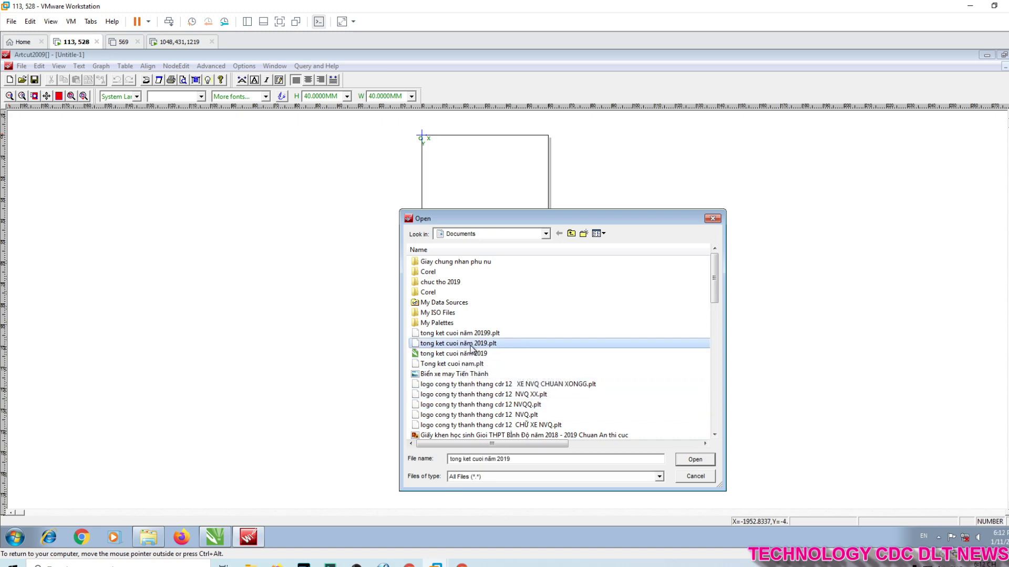
click(683, 460)
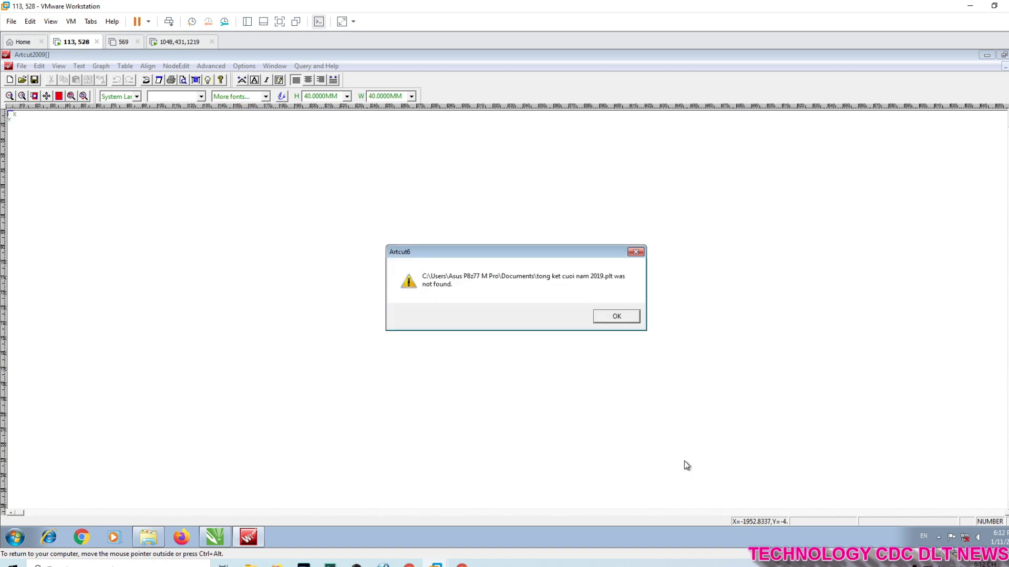
click(615, 317)
Step: Close the blank document and open "Tong ket cuoi nam.plt" from Documents with all file types listed
click(21, 66)
click(45, 115)
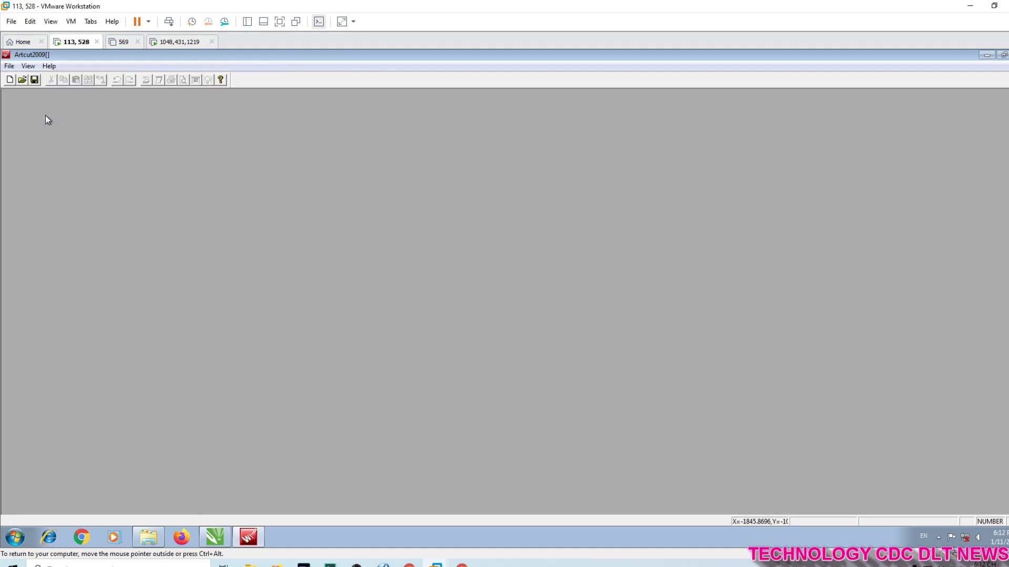
click(9, 65)
click(29, 90)
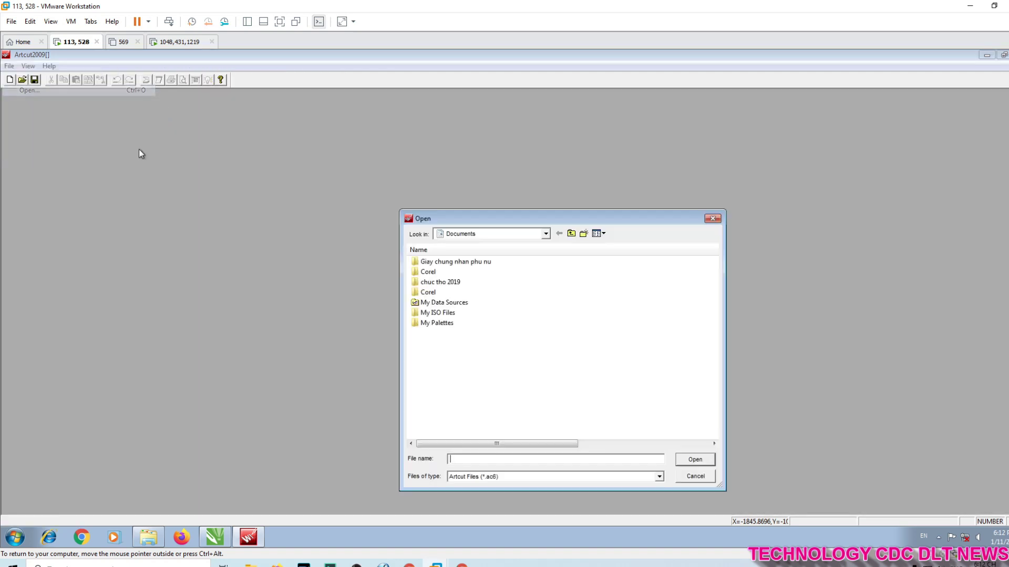
click(514, 477)
click(489, 501)
click(481, 480)
click(480, 495)
double_click(462, 363)
right_click(472, 315)
click(348, 296)
scroll(334, 279, down, 4)
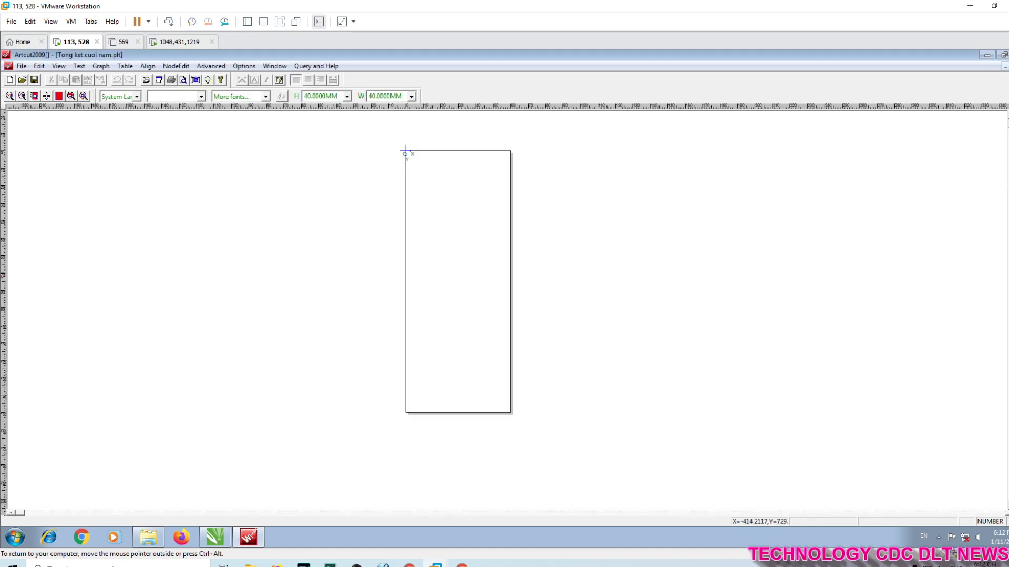
Step: Try opening "Tong ket cuoi nam.plt" from Documents a second time with all file types listed
click(21, 65)
click(46, 102)
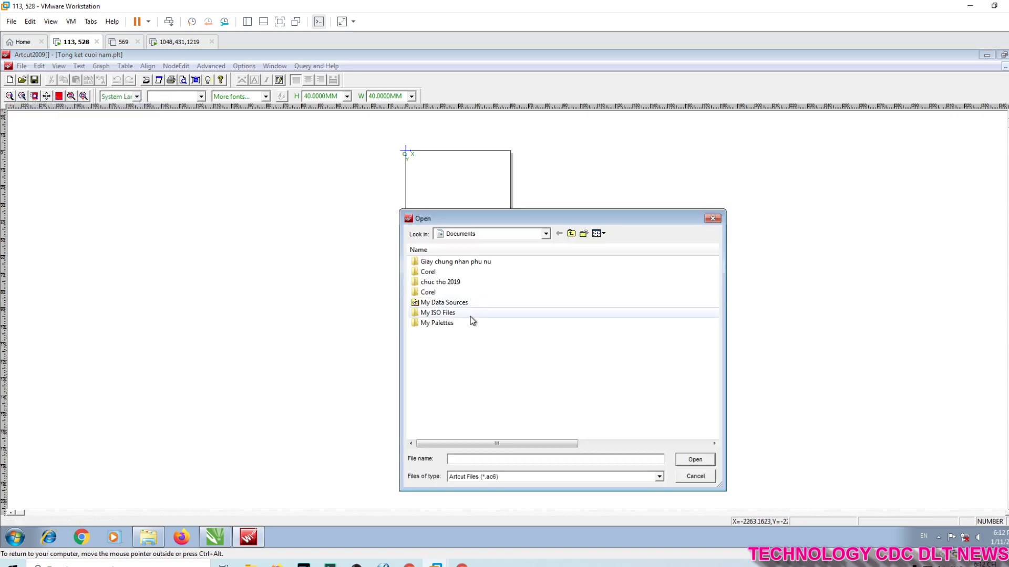
click(479, 477)
click(477, 498)
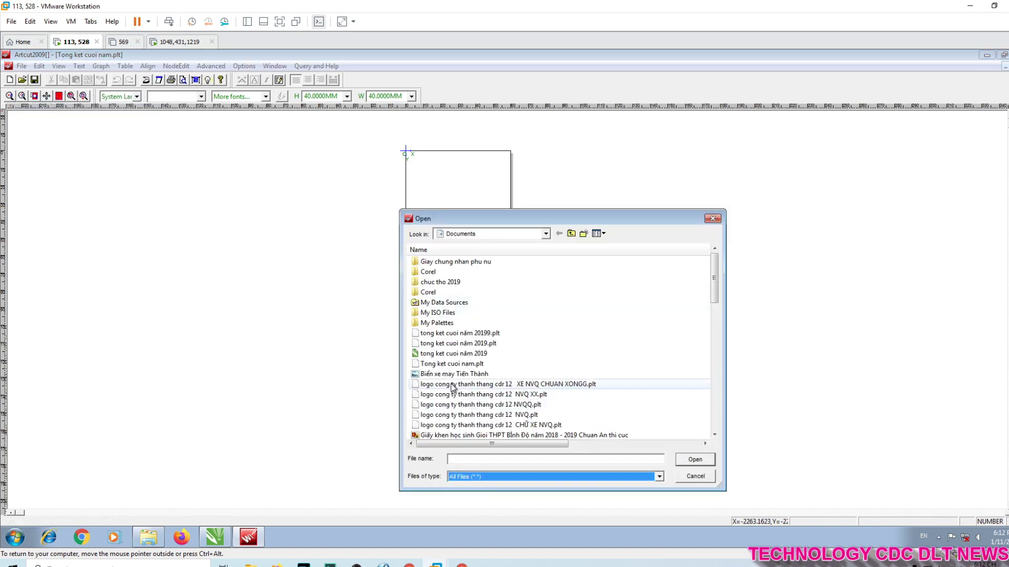
double_click(446, 364)
right_click(263, 227)
Step: Try to import "tong ket cuoi năm 20199.plt" from Documents with all file types listed
click(22, 66)
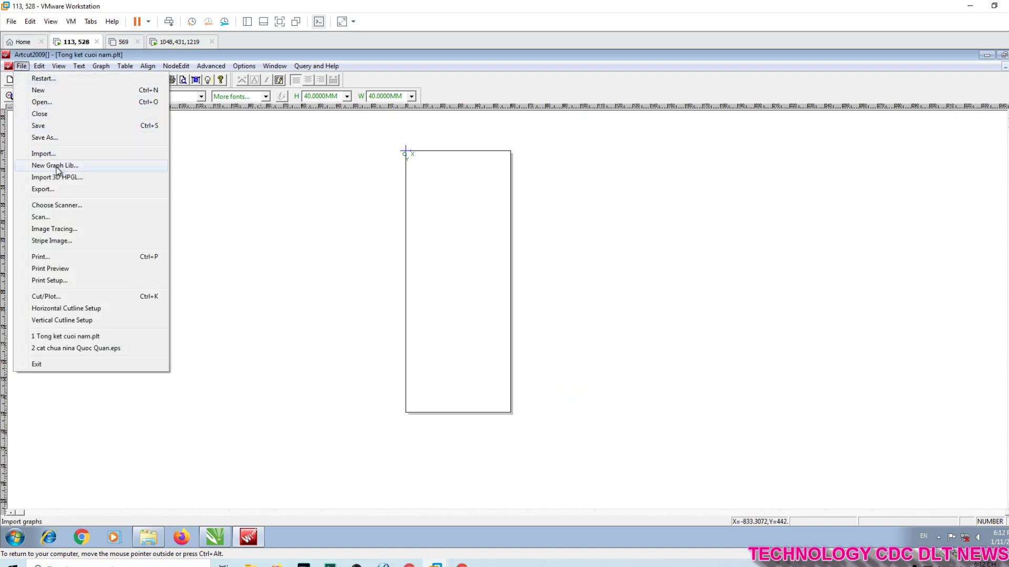
click(52, 154)
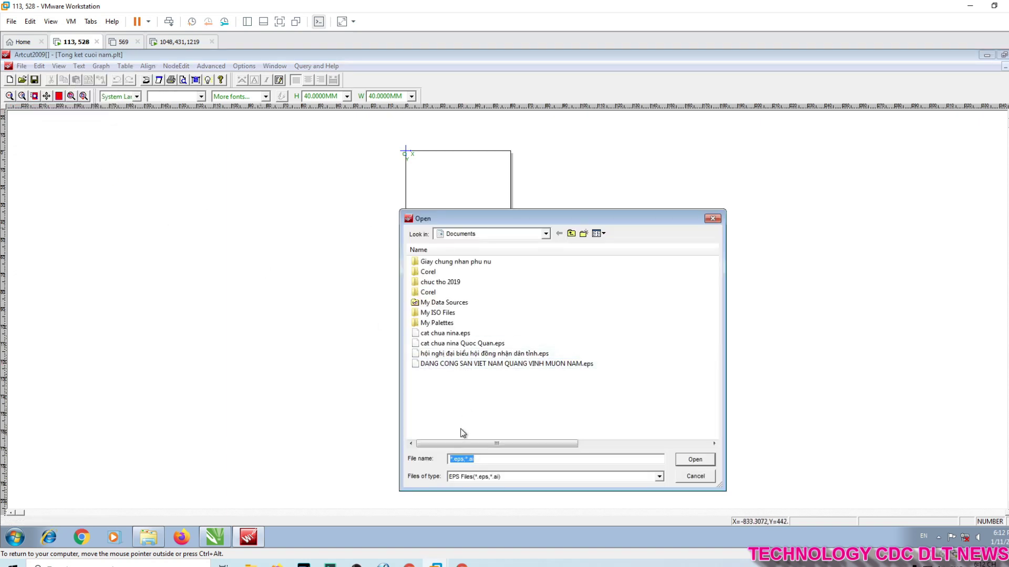
click(464, 485)
click(467, 543)
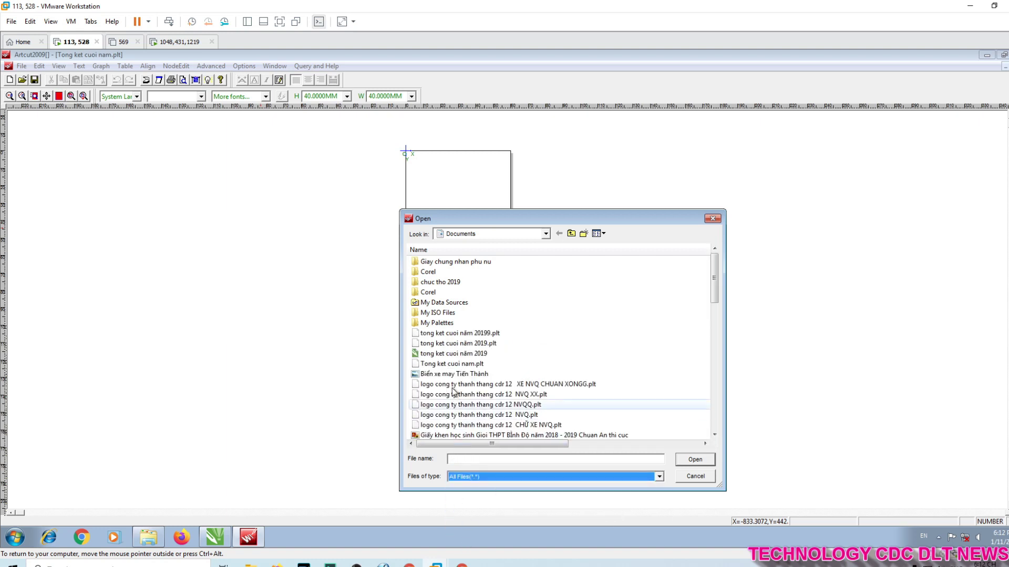
double_click(472, 337)
right_click(424, 261)
click(387, 256)
Step: Import "Tong ket cuoi nam.plt" from Documents using the HPGL (*.plt) file type
click(21, 67)
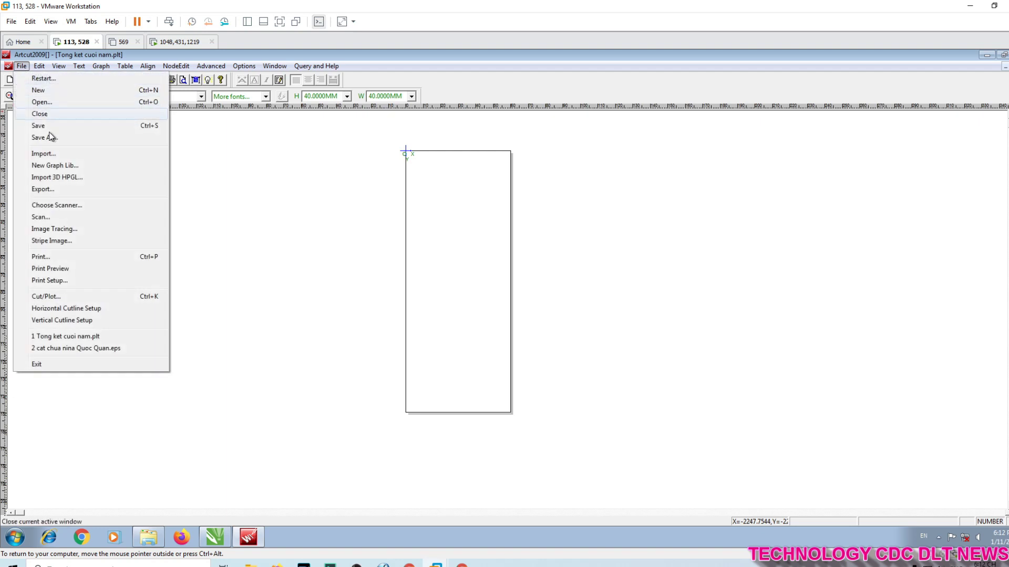
click(65, 155)
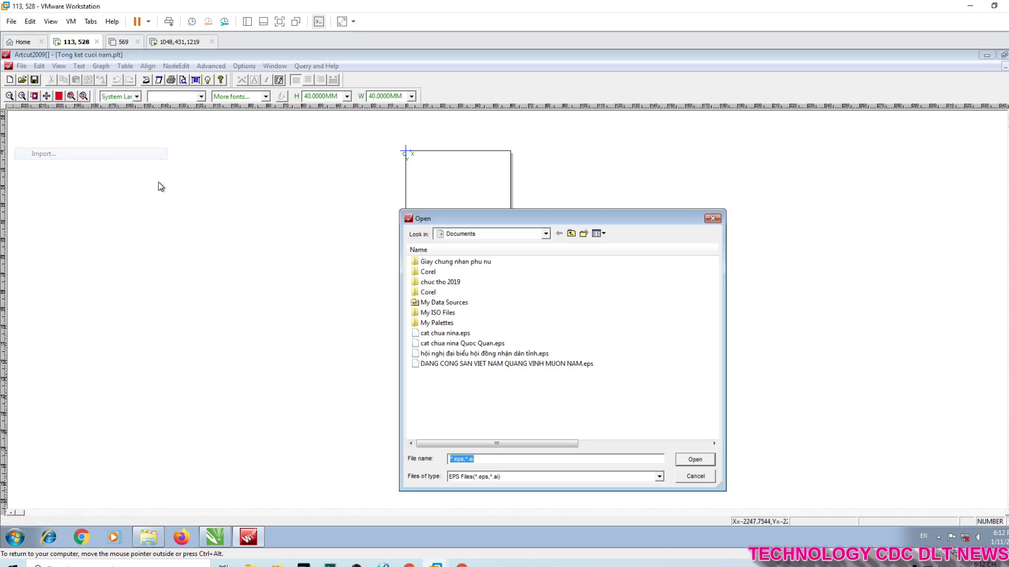
click(495, 476)
click(469, 502)
double_click(466, 355)
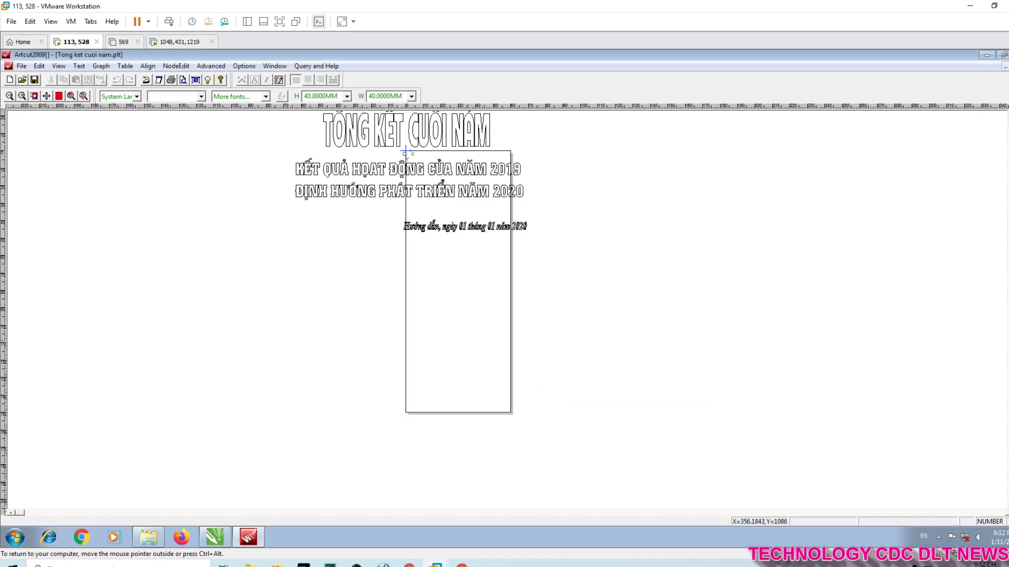
Step: Try to import "tong ket cuoi năm 2019.plt" from Documents into the page
click(22, 66)
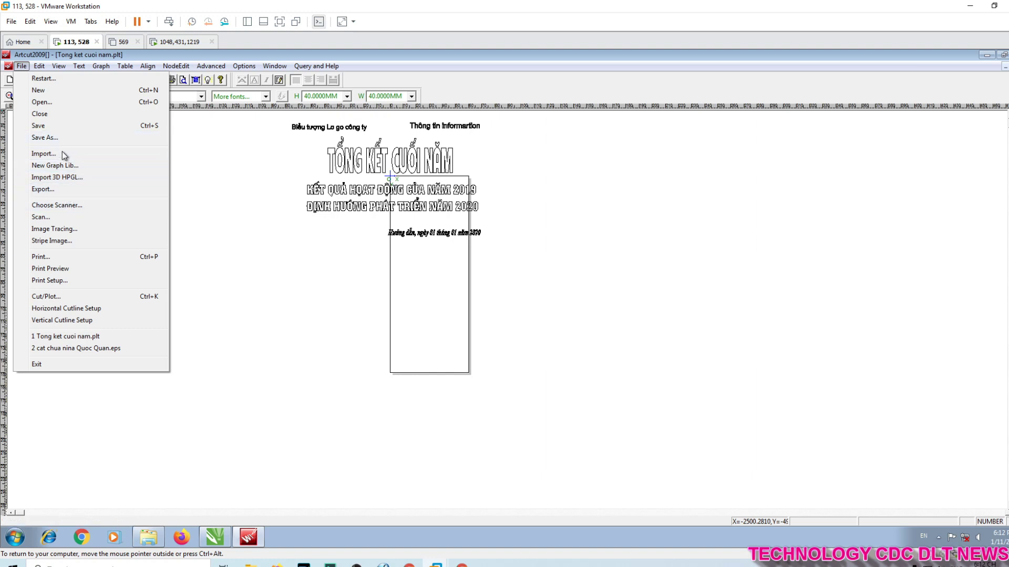
click(61, 153)
click(462, 476)
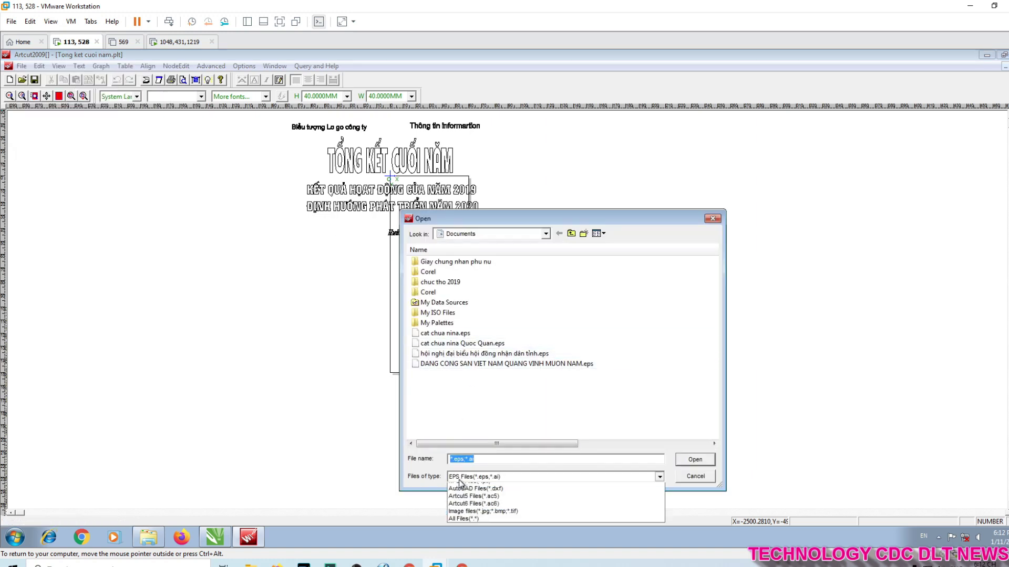
click(469, 508)
double_click(447, 343)
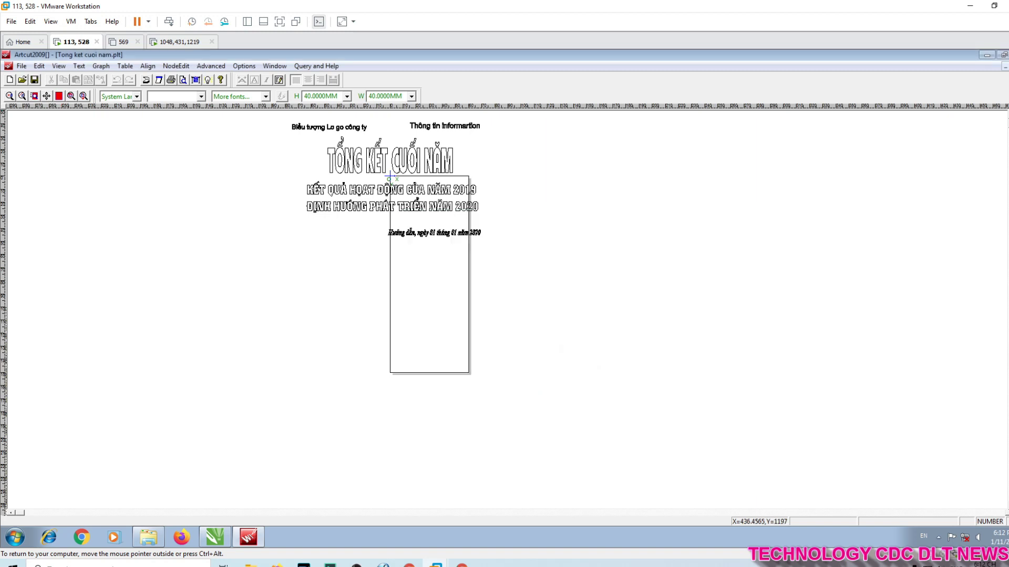
right_click(557, 323)
click(552, 322)
scroll(445, 347, down, 1)
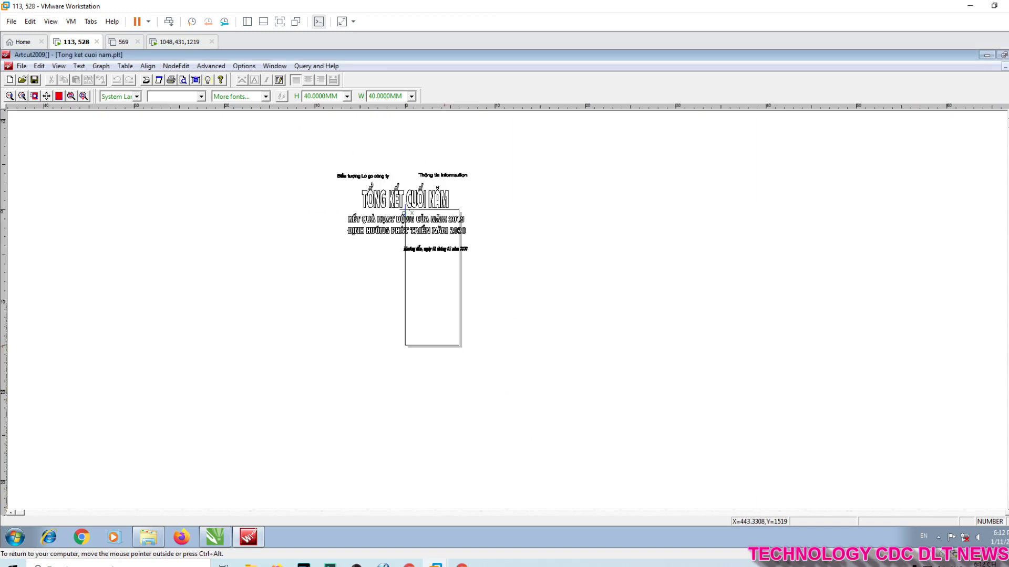
Step: Switch to CorelDRAW and export the sign layout to Documents as a PNG named "tong ket cuoi năm 2019x"
click(215, 536)
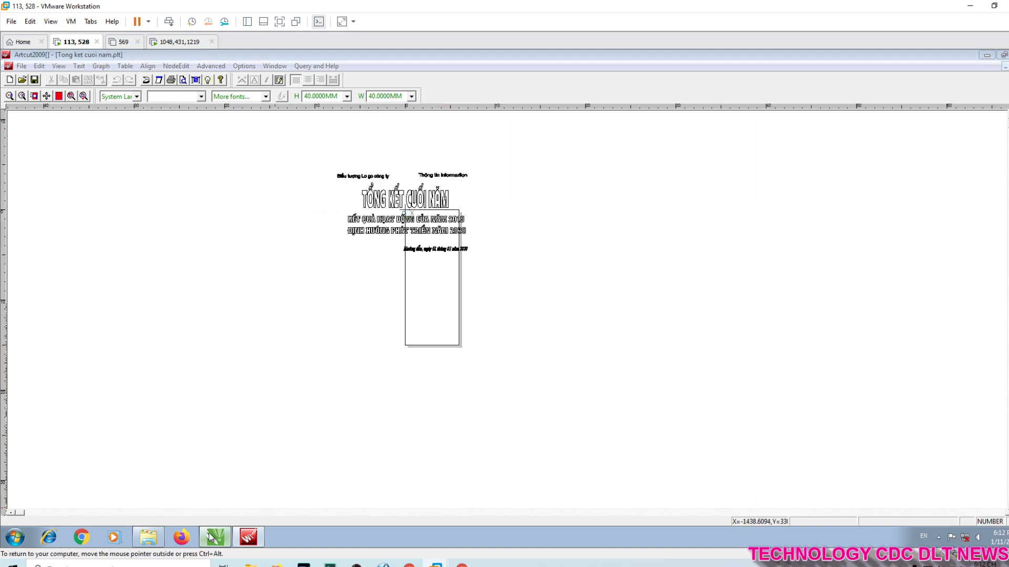
drag(421, 309, 325, 109)
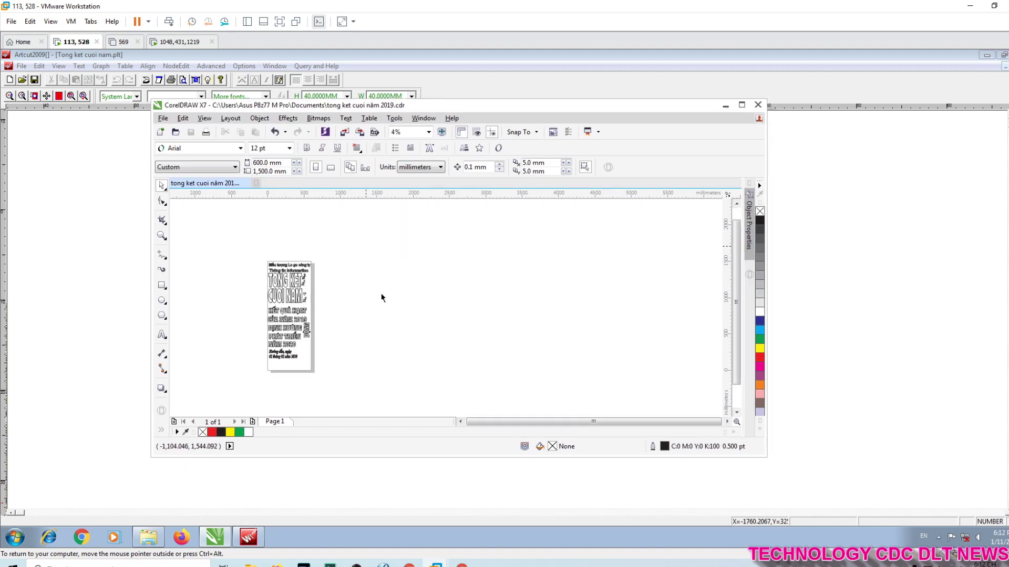
click(163, 118)
click(211, 297)
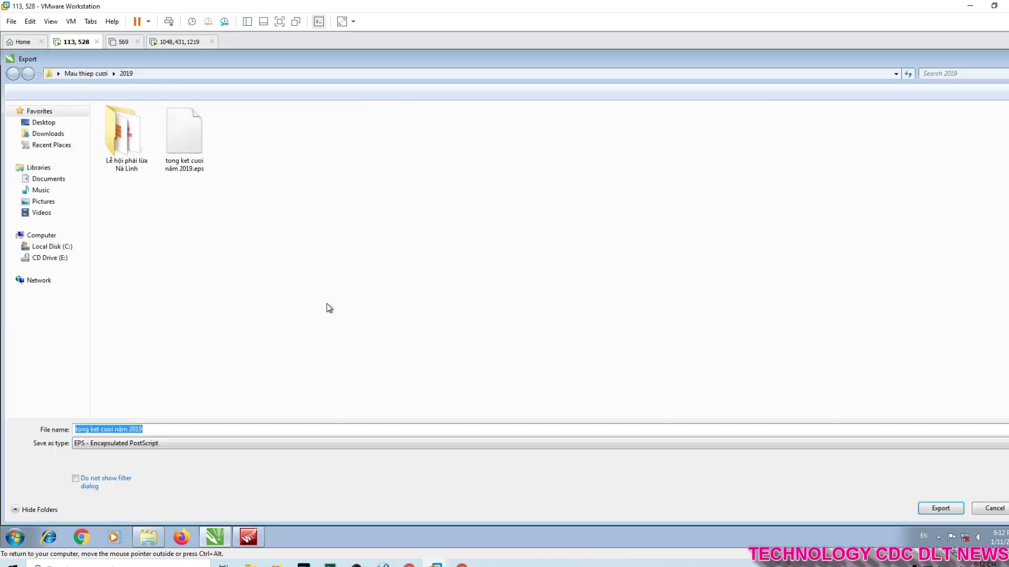
click(120, 445)
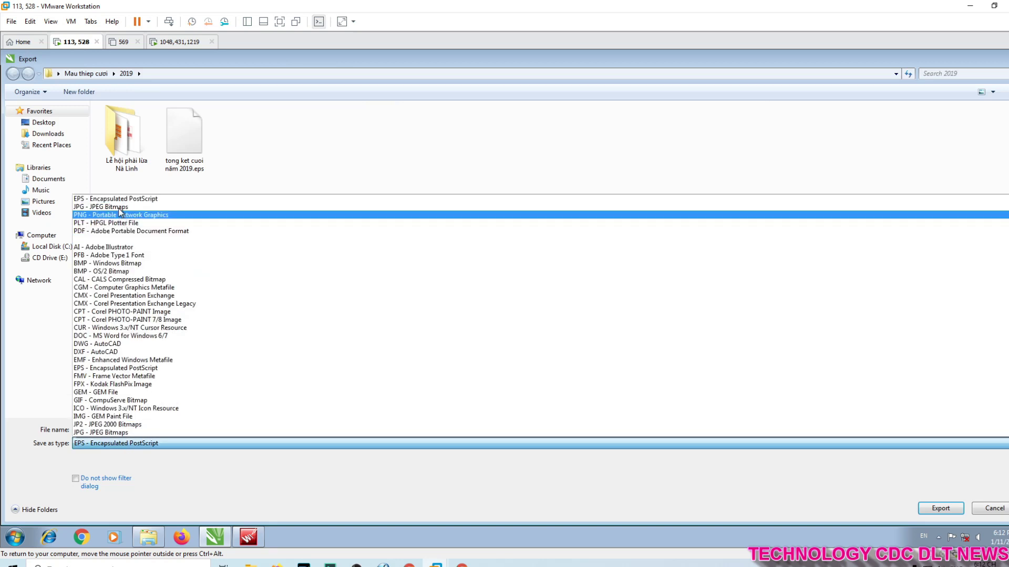
click(116, 215)
click(138, 430)
double_click(139, 429)
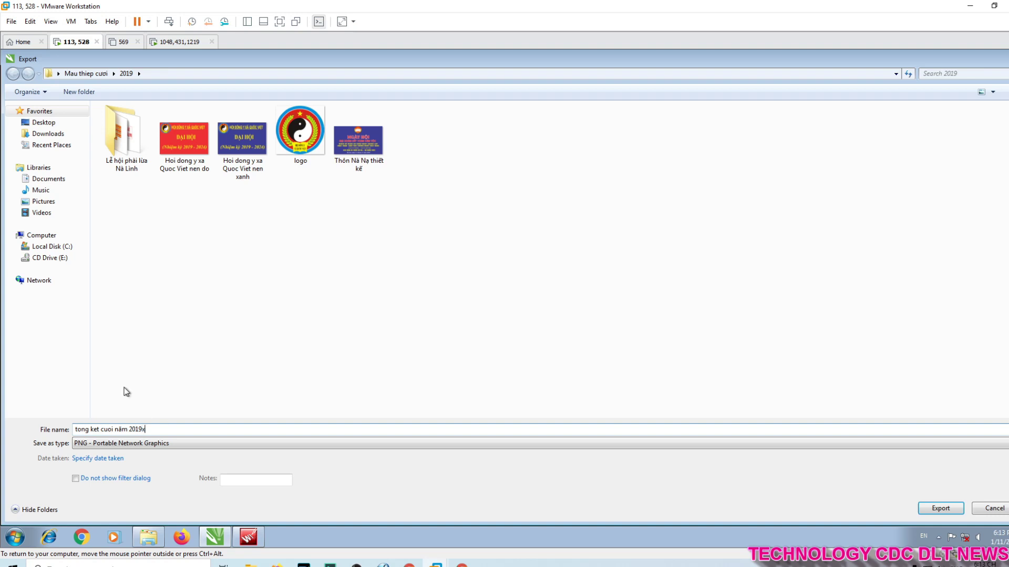
click(49, 178)
click(181, 429)
click(984, 512)
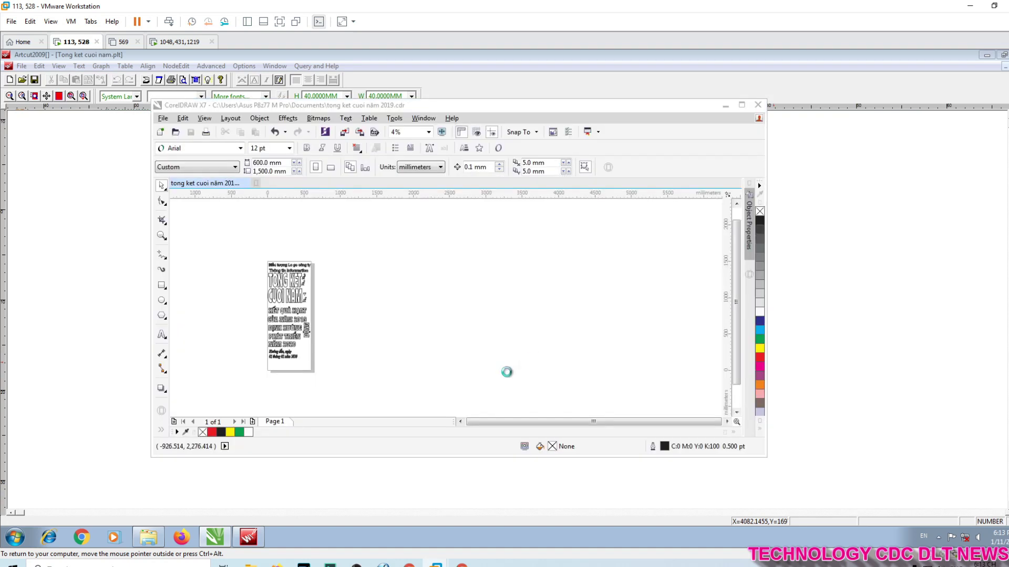
Step: Accept the PNG export options with RGB Color (24-bit), transparency and 300 resolution
drag(553, 113, 454, 120)
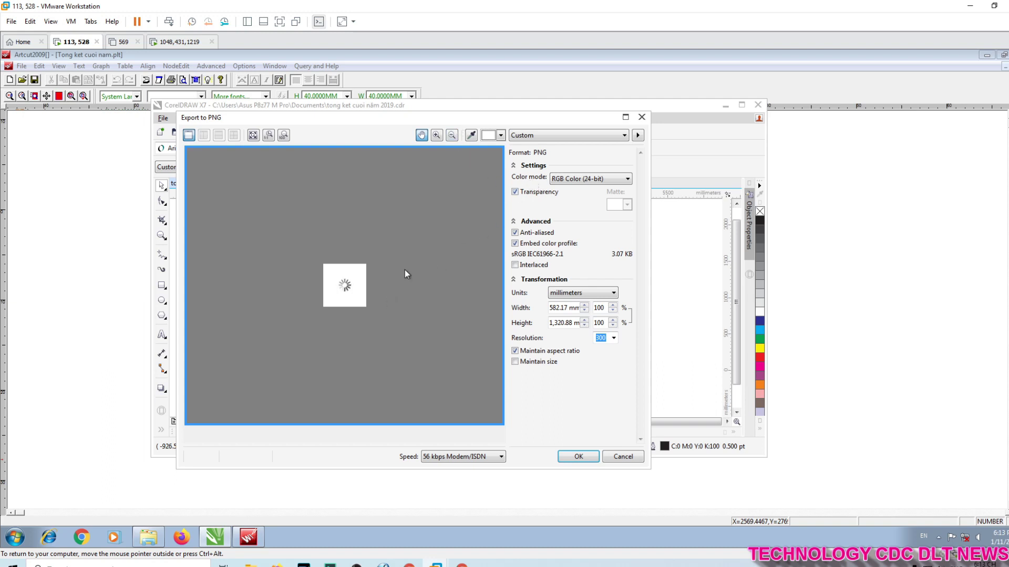
drag(436, 119, 471, 111)
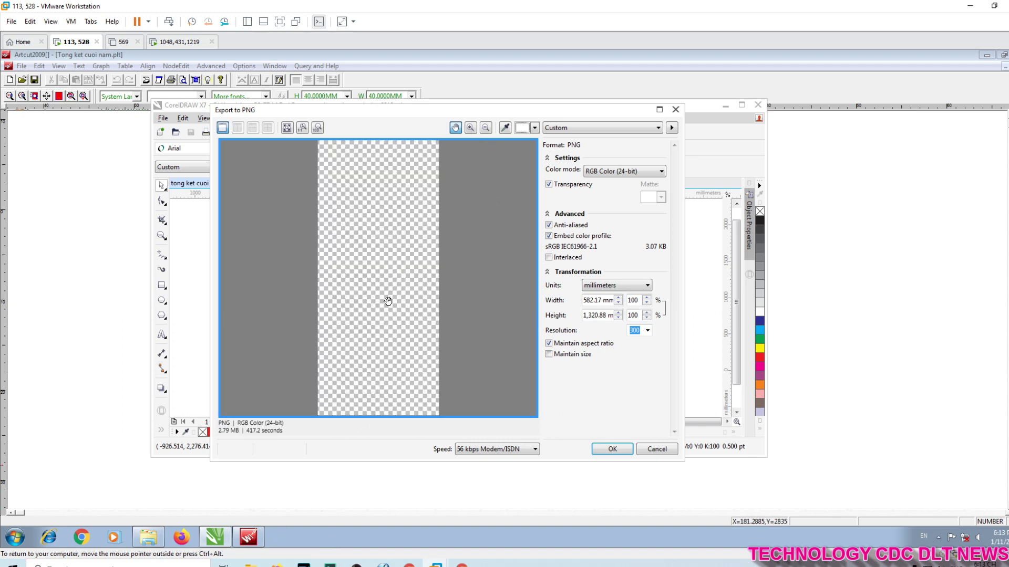
click(613, 450)
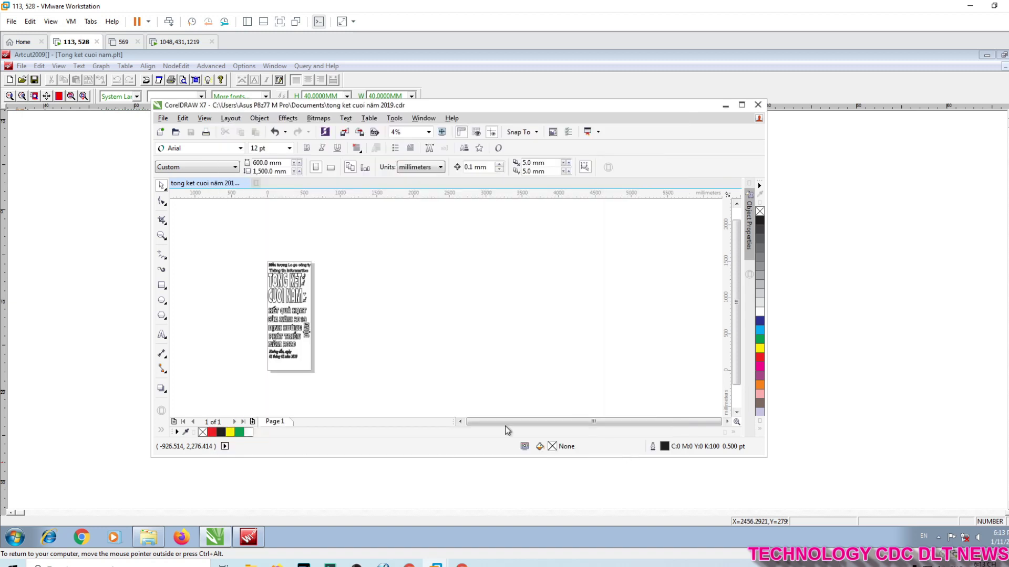
Step: Switch to Artcut2009 and list the HPGL (*.plt) files in Documents for import
click(247, 536)
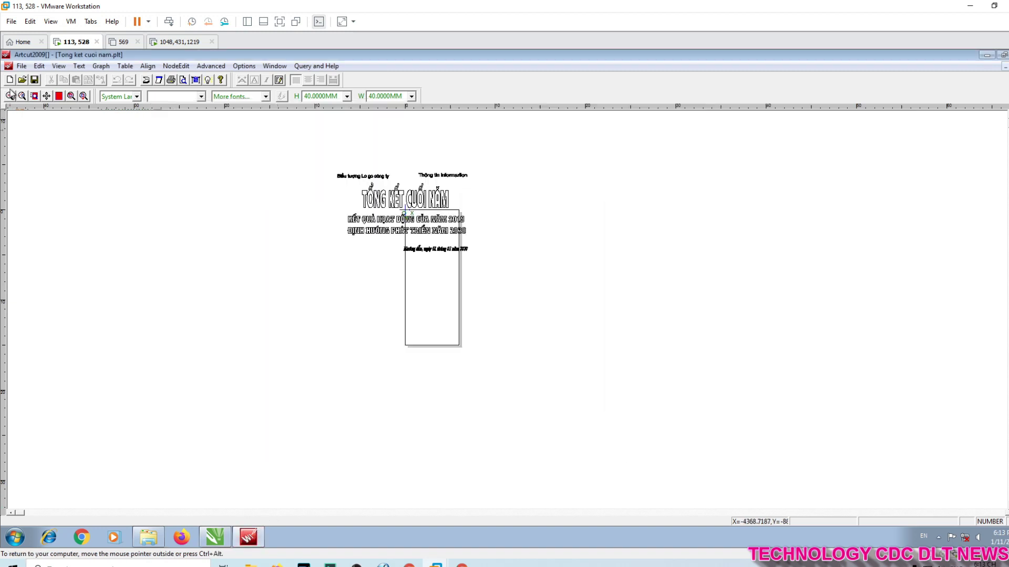
click(22, 67)
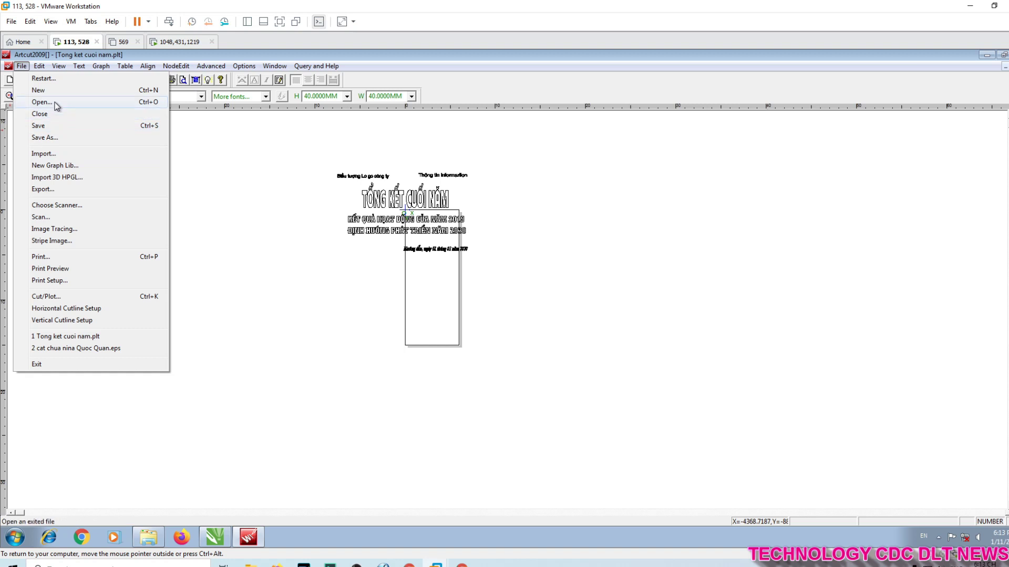
click(59, 155)
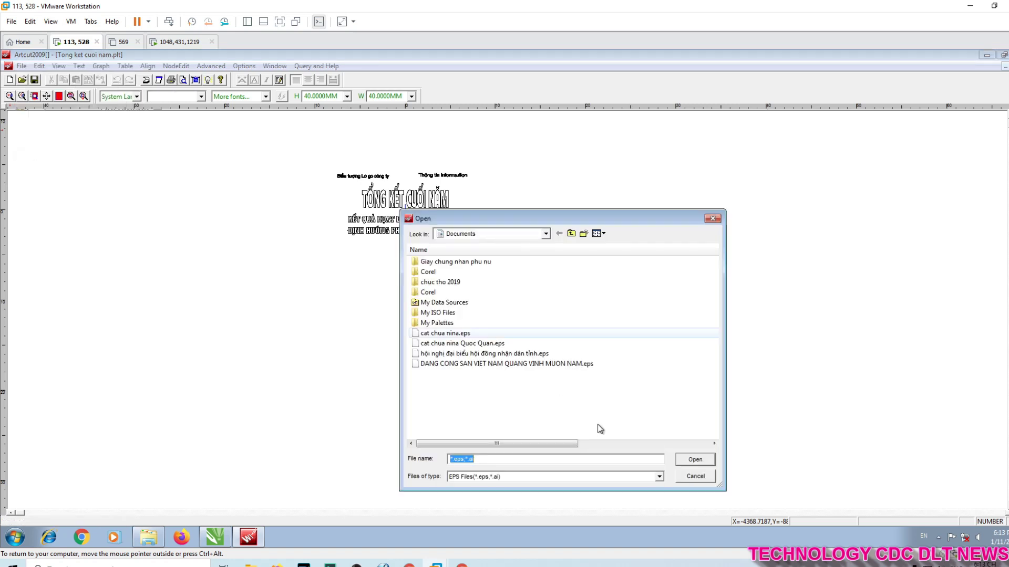
click(466, 478)
click(471, 502)
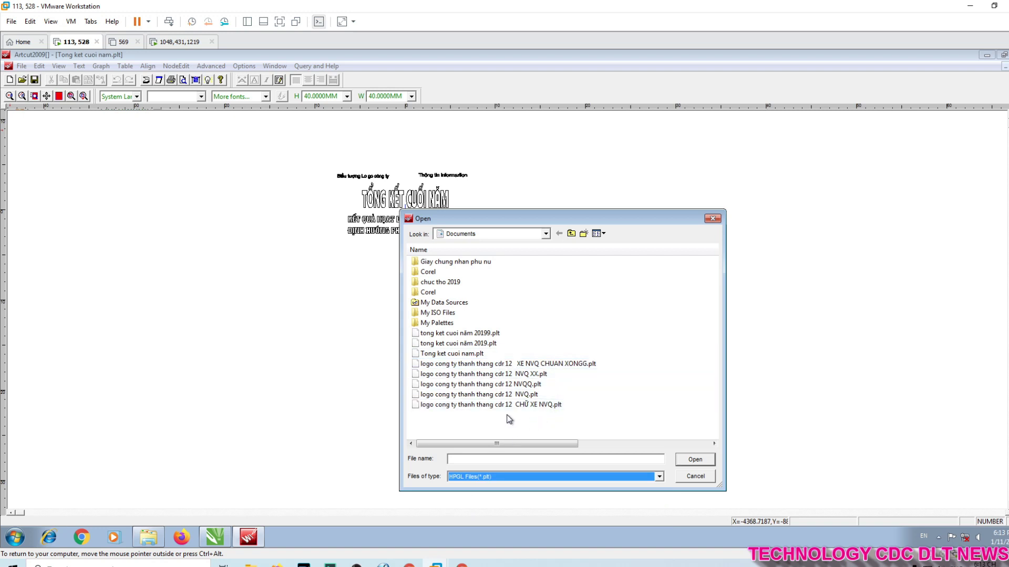
Step: Check the Documents folder in Windows Explorer for the exported PNG, then return to CorelDRAW
click(214, 537)
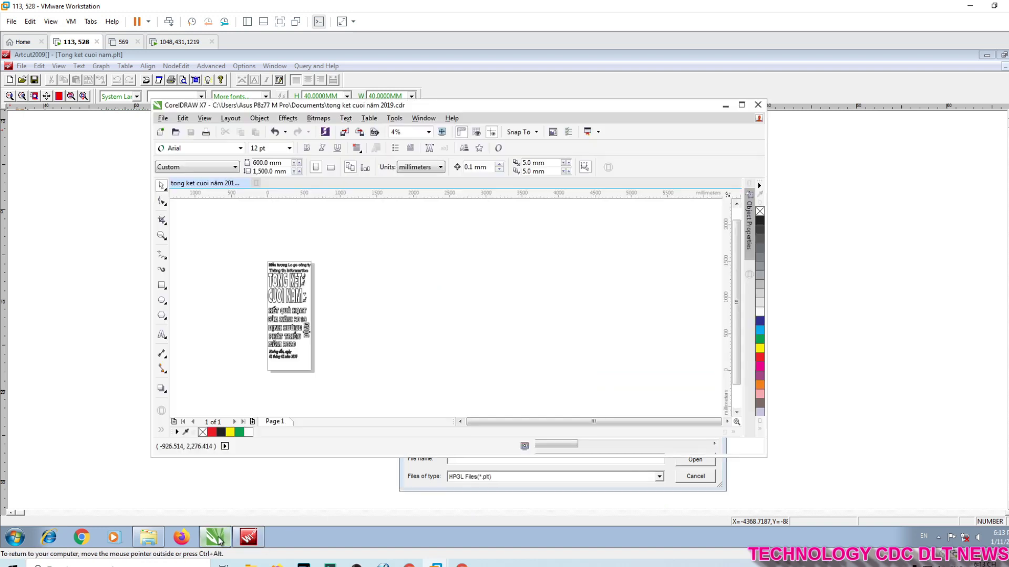
click(163, 119)
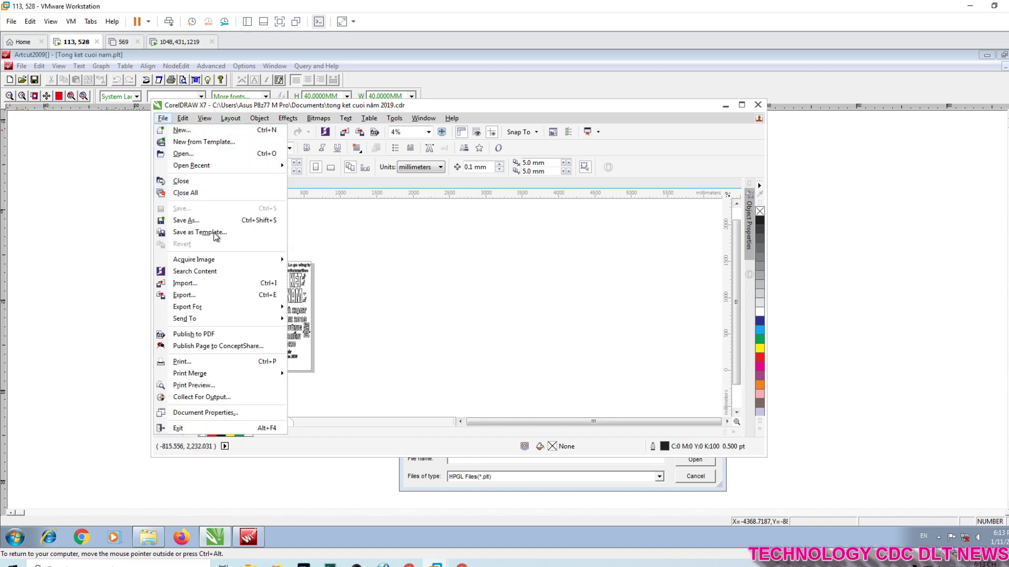
click(142, 535)
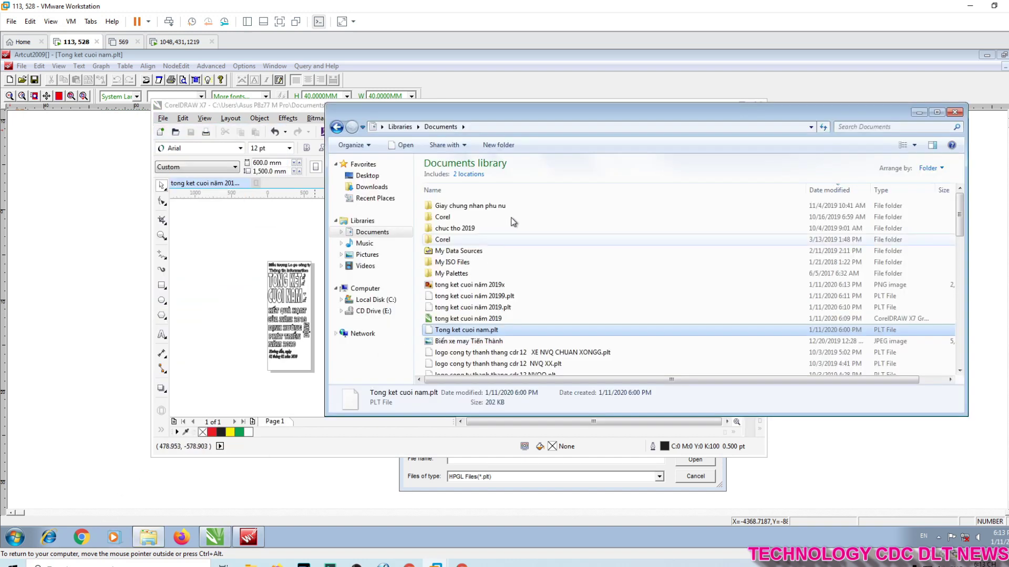
click(508, 286)
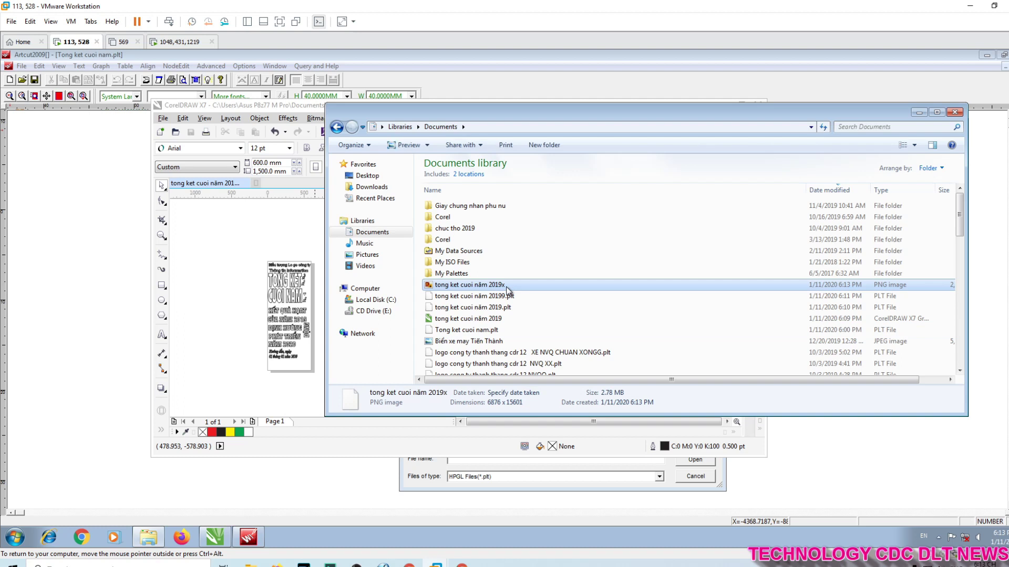
click(248, 108)
Step: Export the sign layout to Documents as a PLT - HPGL Plotter File named "tong ket cuoi năm 2019x", accepting the export options
click(163, 118)
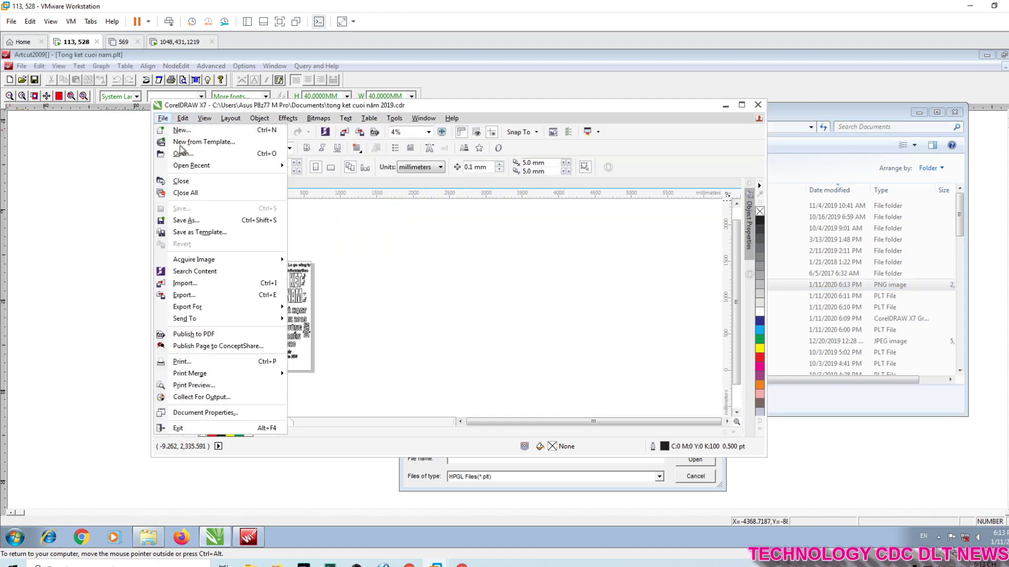
click(239, 295)
click(244, 444)
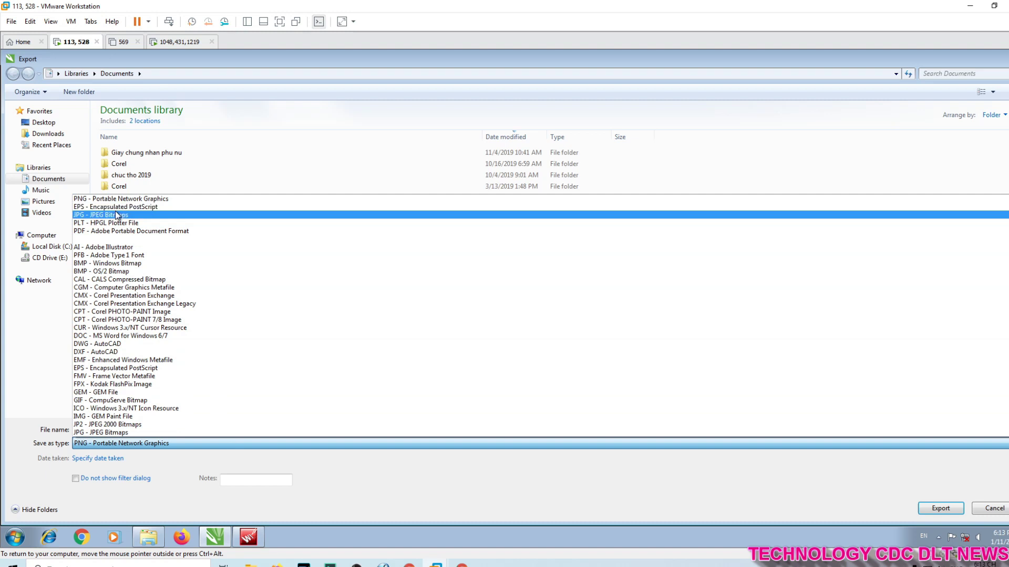
click(121, 226)
text(x)
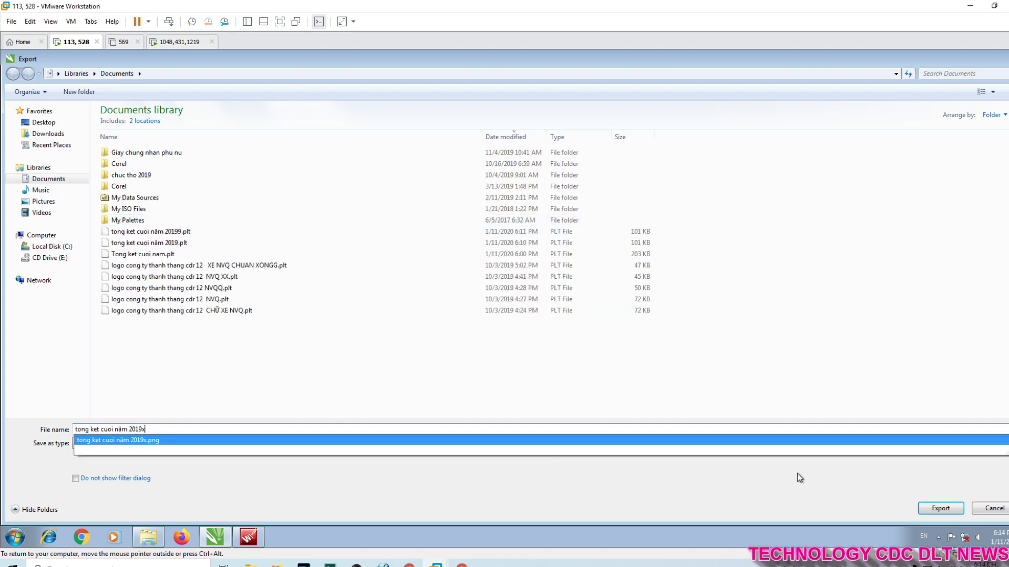
click(938, 509)
click(491, 362)
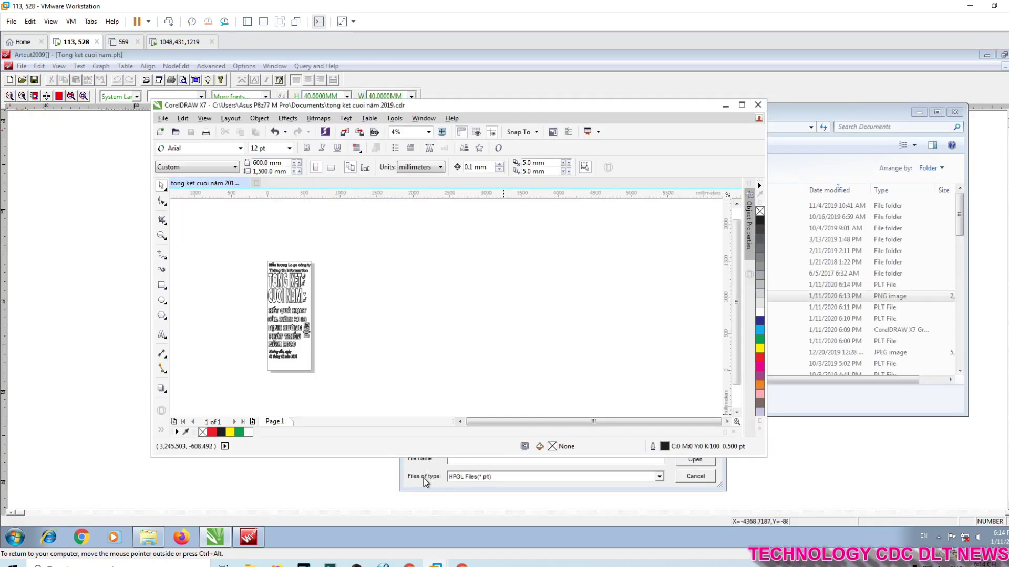
Step: Return to the Artcut2009 import dialog and try to import "tong ket cuoi năm 2019x.plt"
click(424, 479)
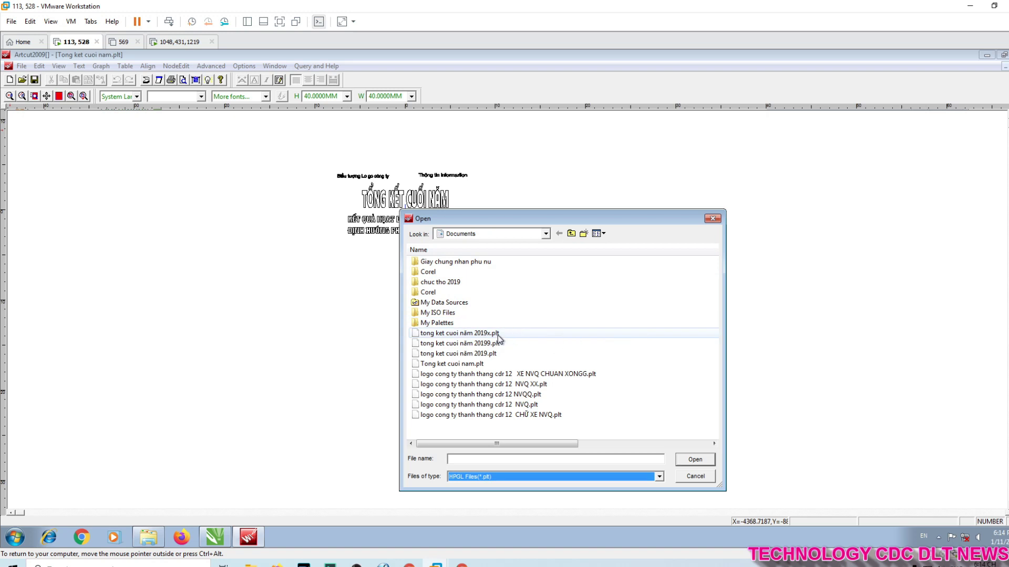
double_click(499, 340)
right_click(490, 319)
click(474, 319)
Step: Move the whole block of imported sign lettering off the page into the empty area on its left
click(386, 224)
drag(379, 200, 166, 236)
click(370, 253)
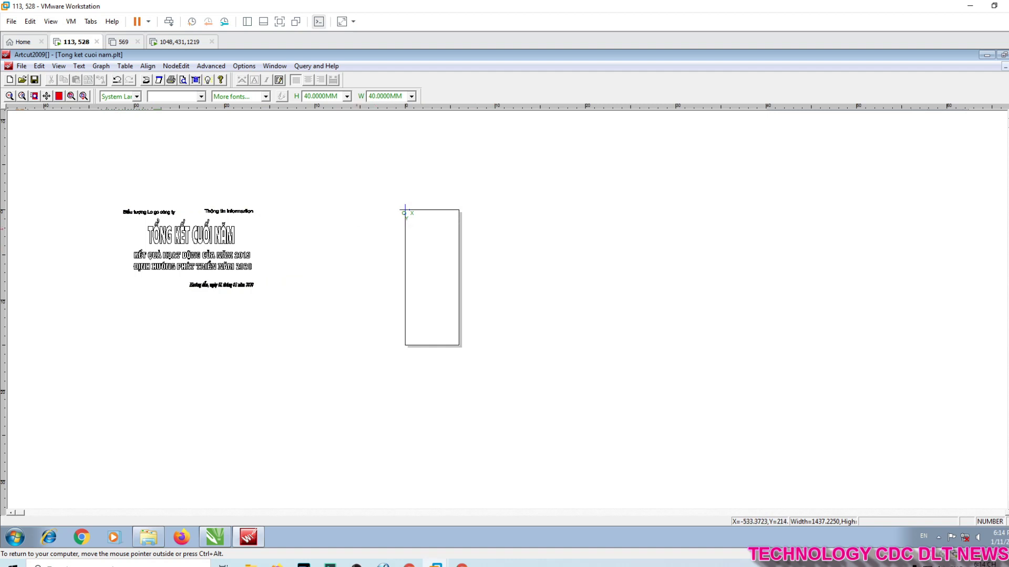
Step: Try to import "tong ket cuoi năm 2019x.plt" from Documents as an HPGL file
click(21, 66)
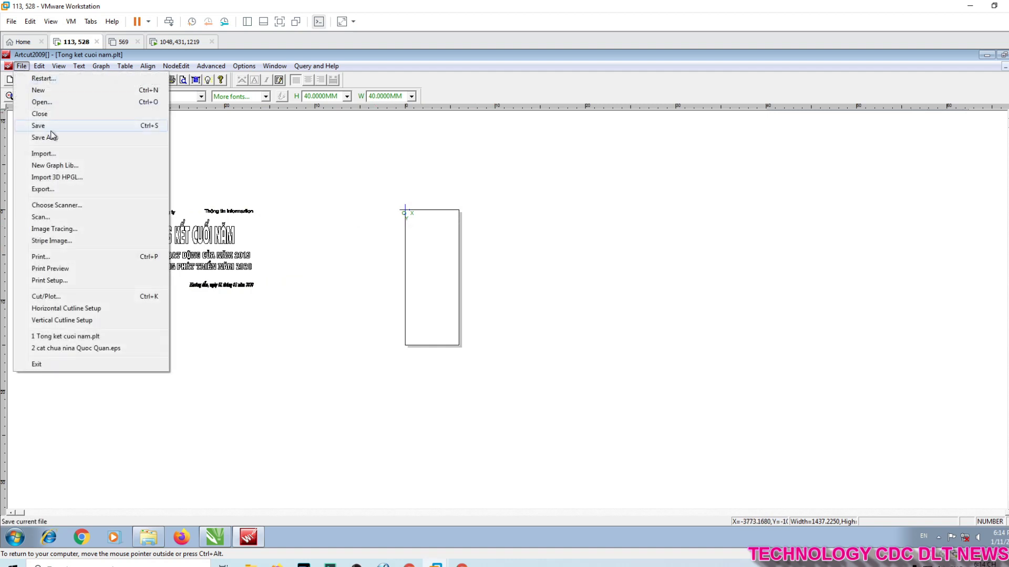
click(42, 154)
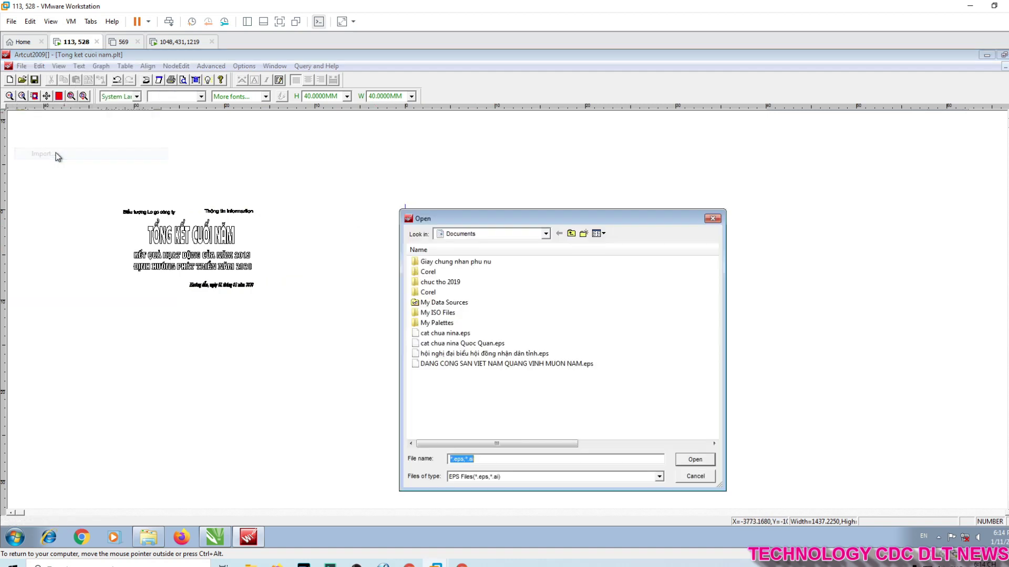
click(454, 475)
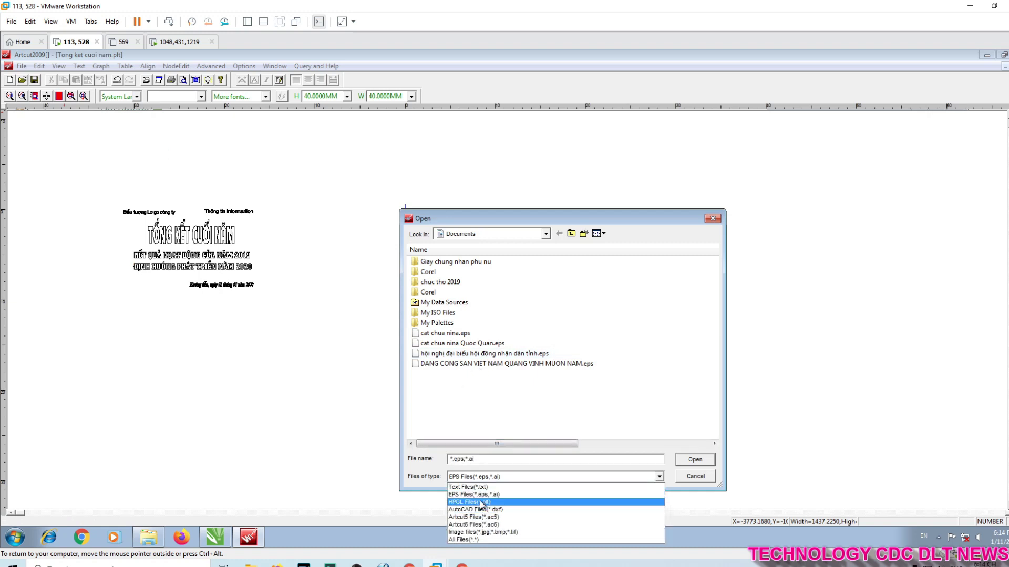
click(480, 503)
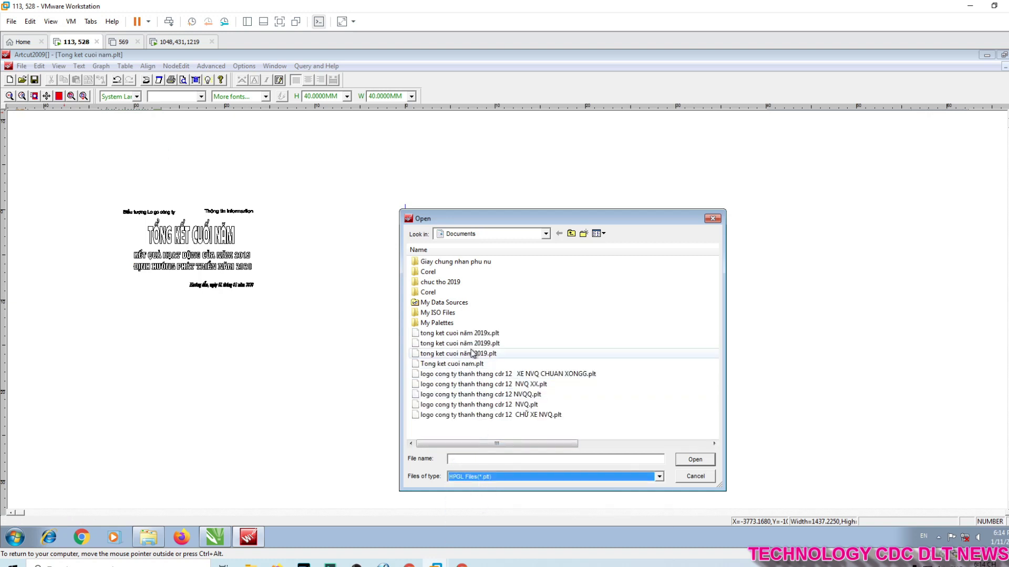
double_click(462, 333)
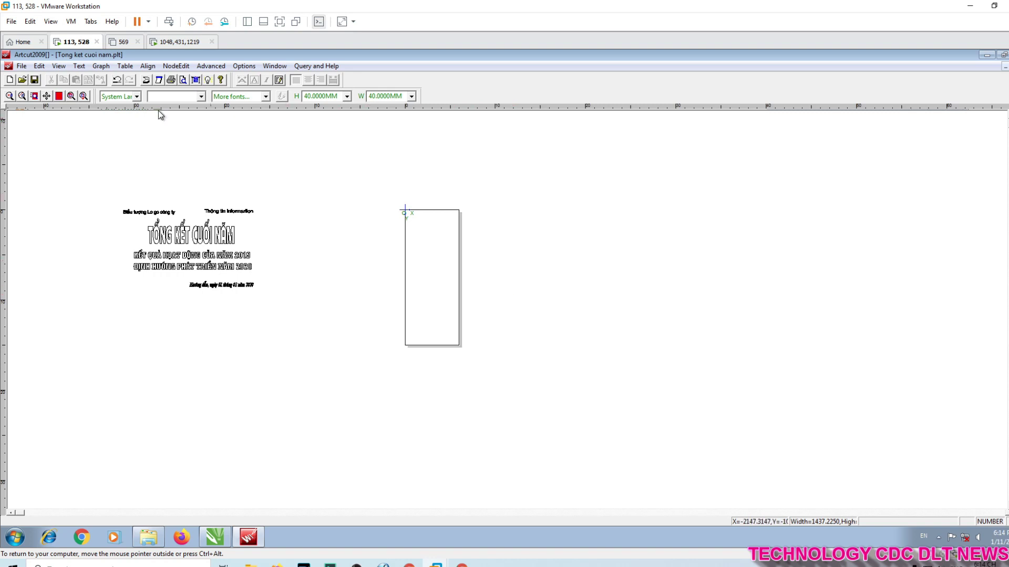
click(21, 66)
click(342, 195)
click(186, 235)
click(216, 181)
Step: Try to open "tong ket cuoi năm 2019x.plt" directly from Documents with all file types listed, dismissing any message
click(21, 65)
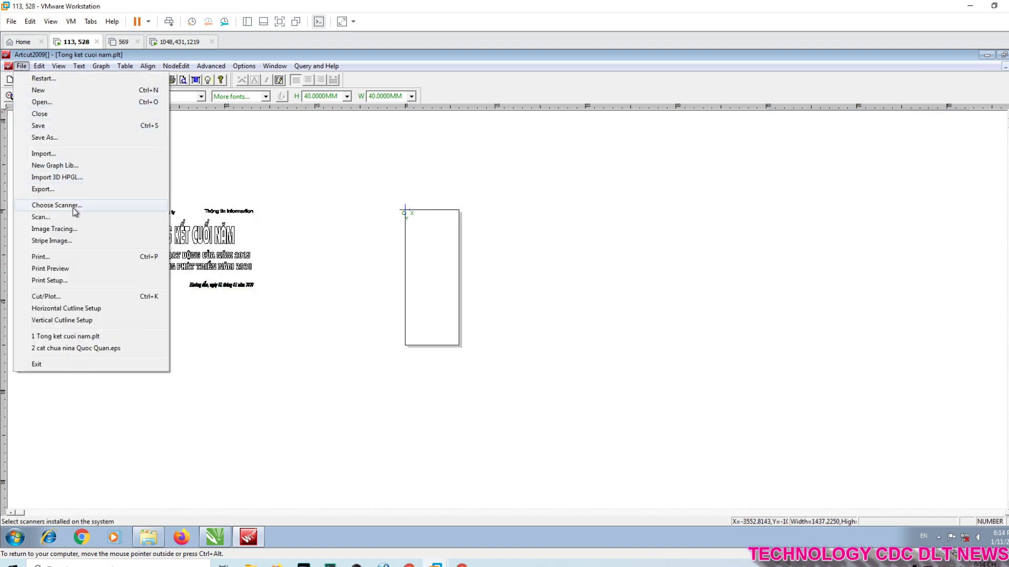
click(56, 102)
click(515, 479)
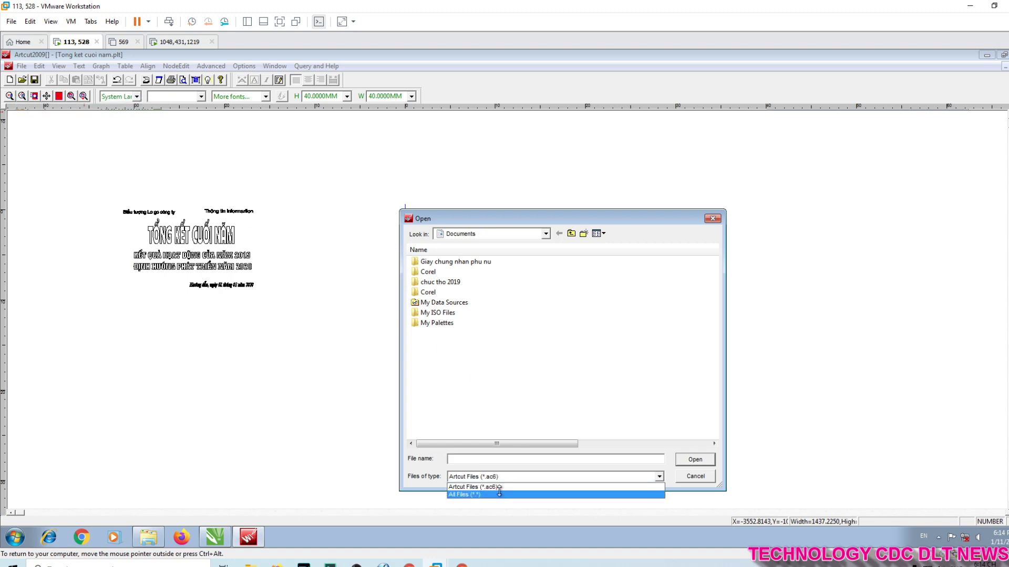
click(499, 491)
double_click(465, 334)
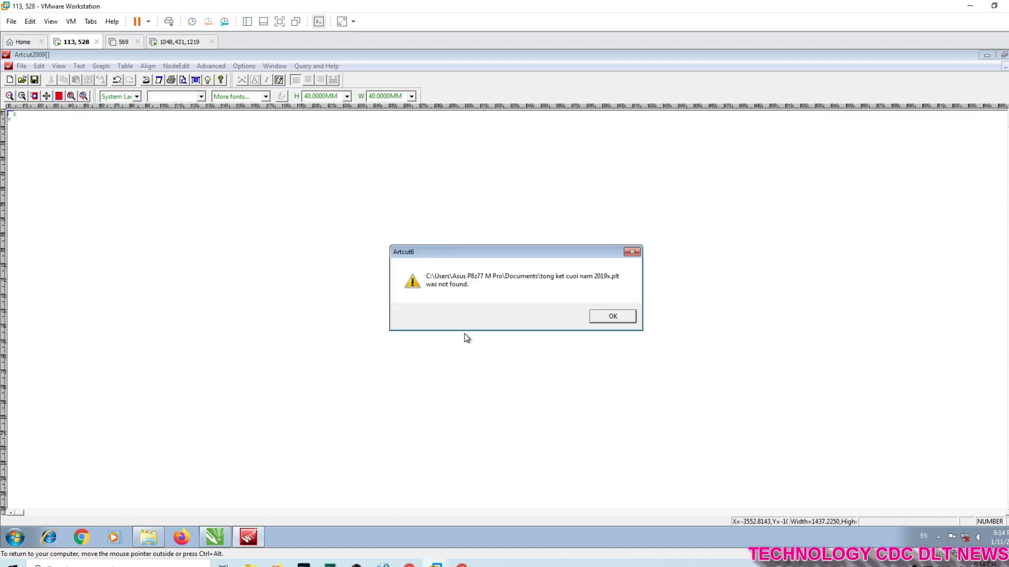
click(611, 317)
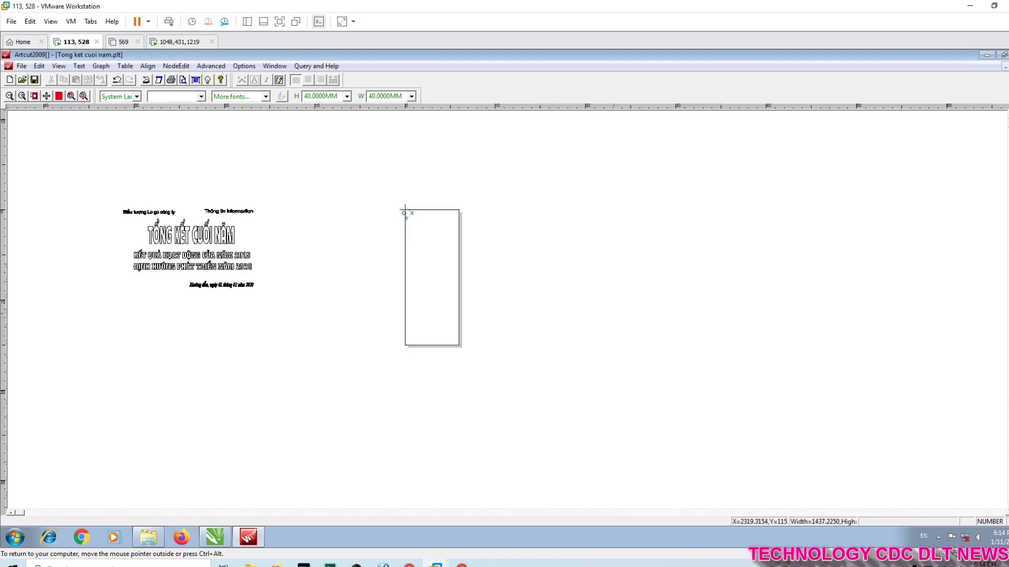
Step: Close Artcut2009 without saving the changes to "Tong ket cuoi nam.plt" and return to CorelDRAW
key(alt+F4)
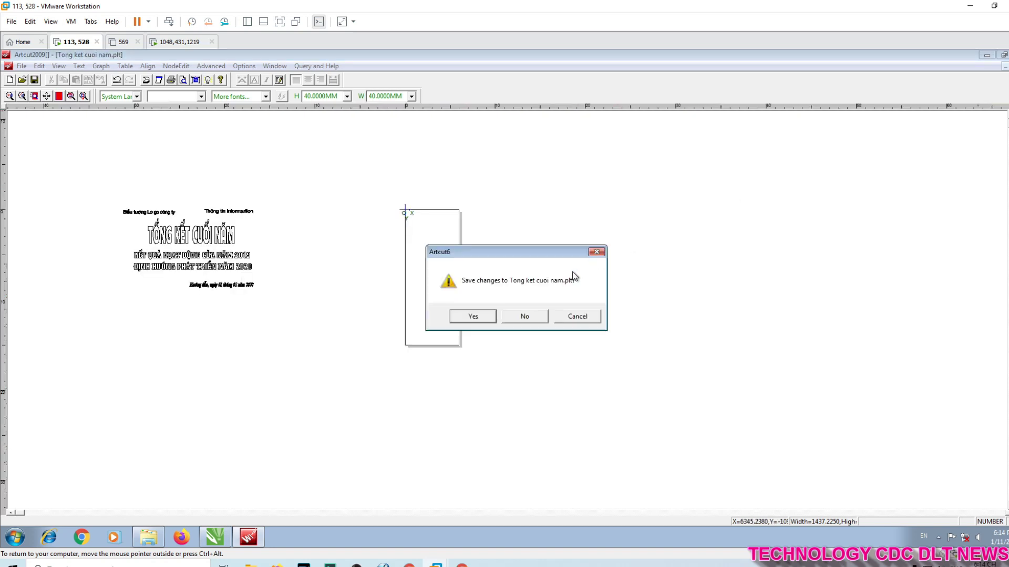
click(525, 316)
drag(489, 104, 502, 50)
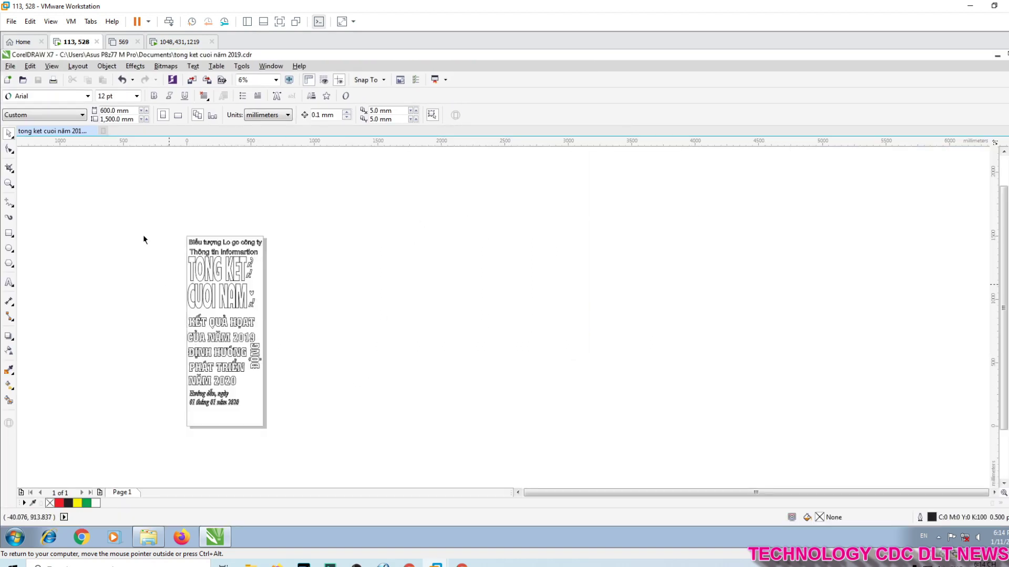